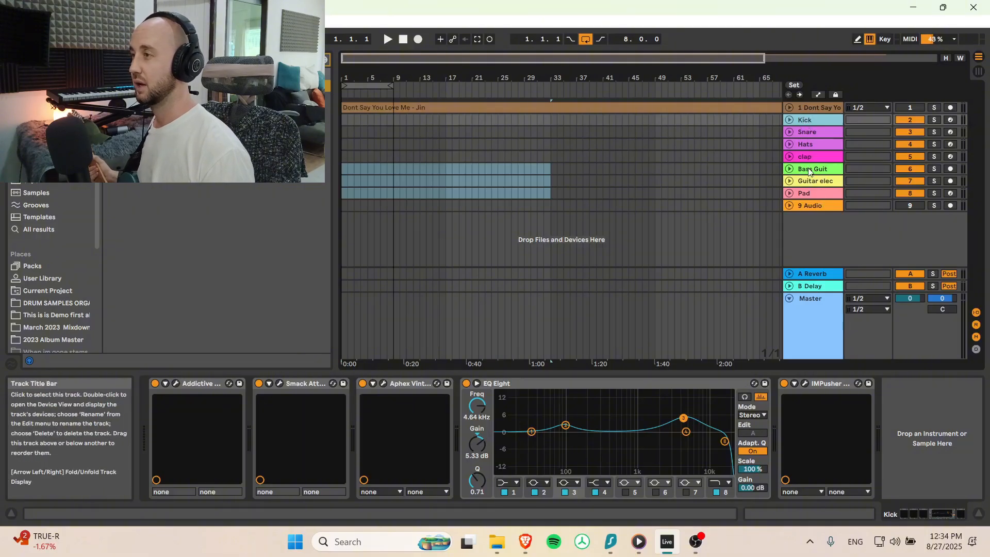
Step: Record an electric guitar take of about 17 bars from the start of the Guitar elec track, with the arrangement loop off
{"action": "left_click", "coordinate": [809, 180]}
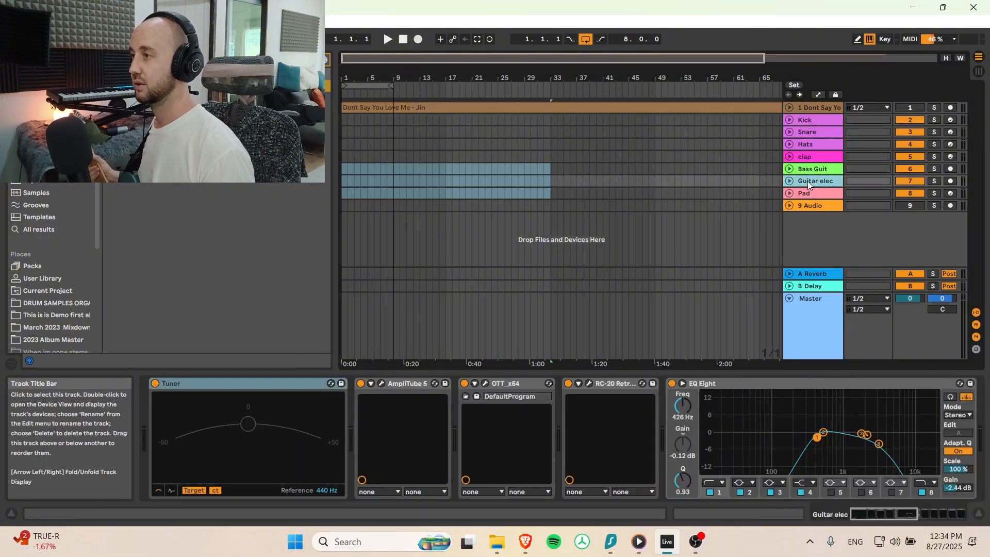
{"action": "left_click", "coordinate": [952, 181]}
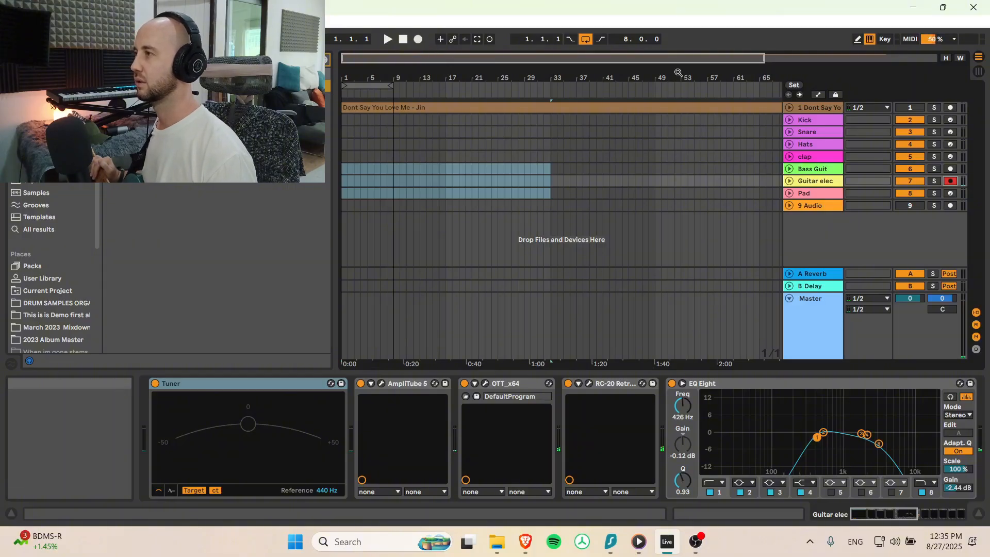
{"action": "left_click", "coordinate": [585, 40]}
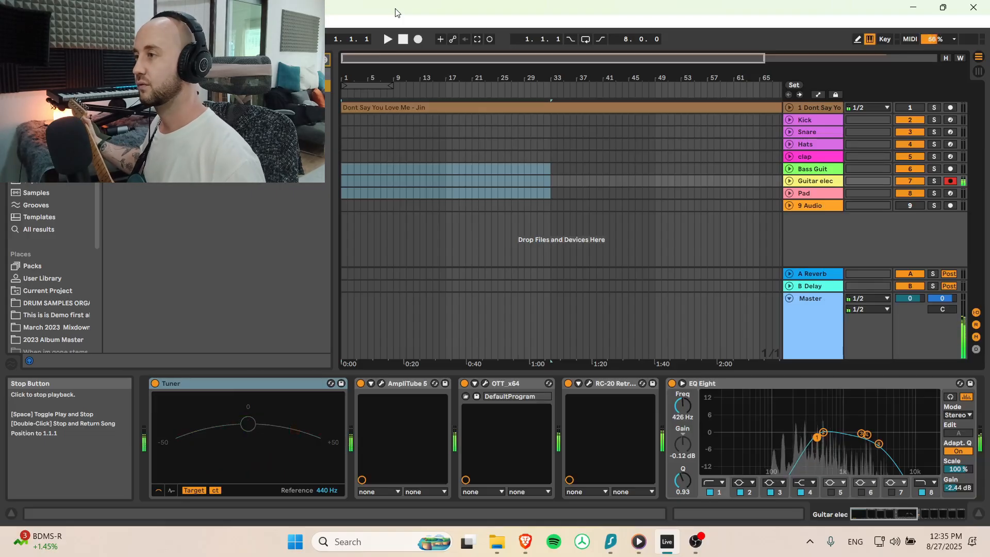
{"action": "left_click", "coordinate": [417, 40]}
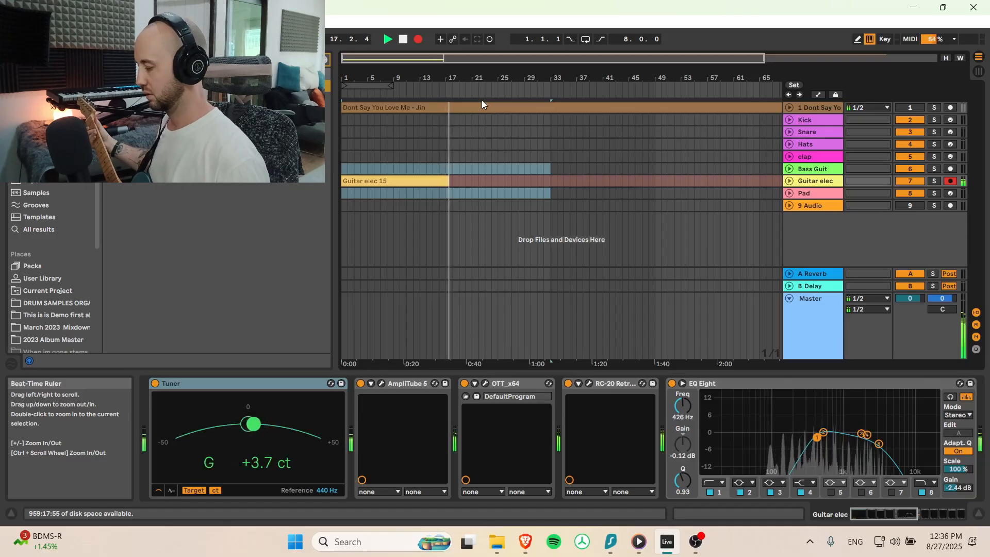
{"action": "key", "text": "space"}
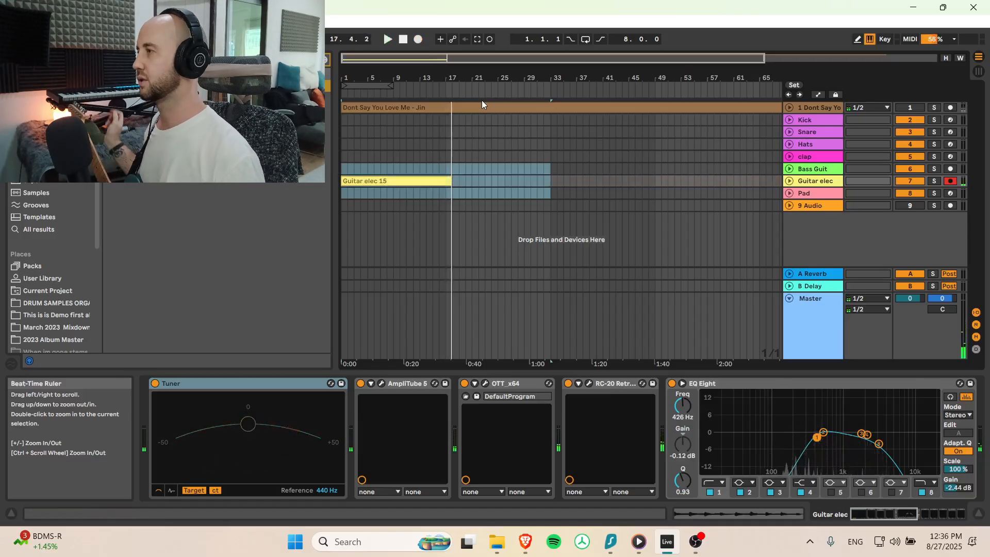
Step: Trim the recorded guitar clip to an eight-bar phrase running from 1.1.1 to 9.1.1
{"action": "left_click", "coordinate": [394, 169]}
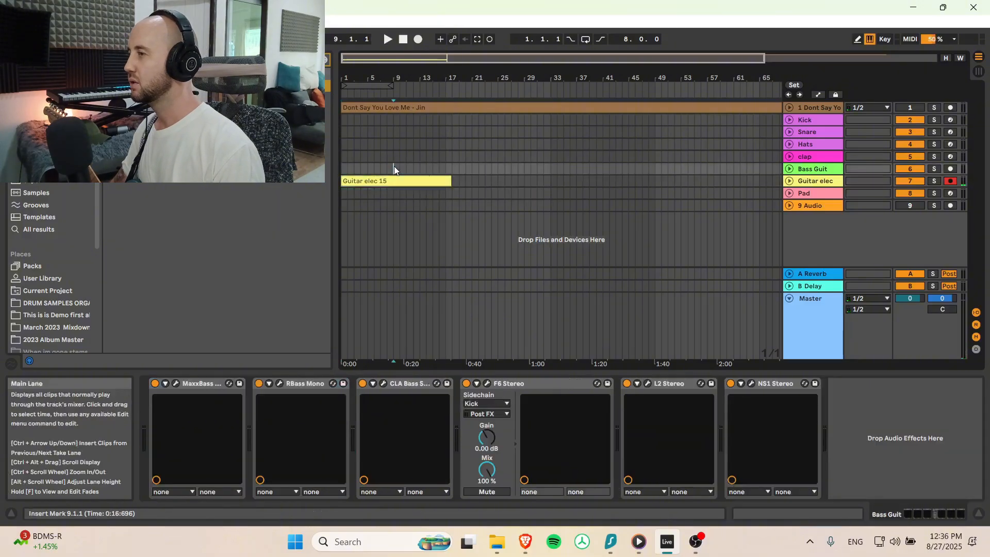
{"action": "left_click", "coordinate": [789, 181]}
{"action": "left_click", "coordinate": [433, 117]}
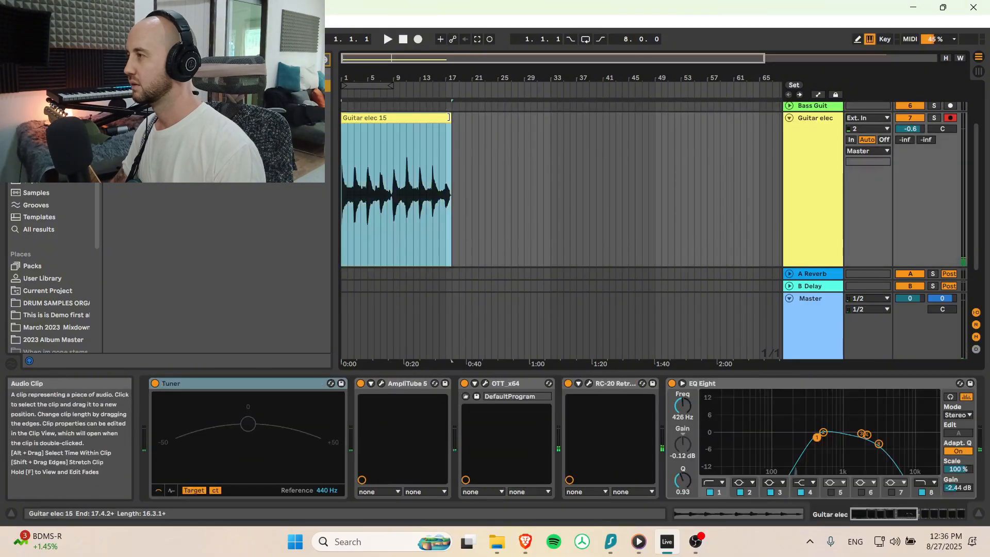
{"action": "left_click_drag", "start_coordinate": [449, 118], "coordinate": [444, 118]}
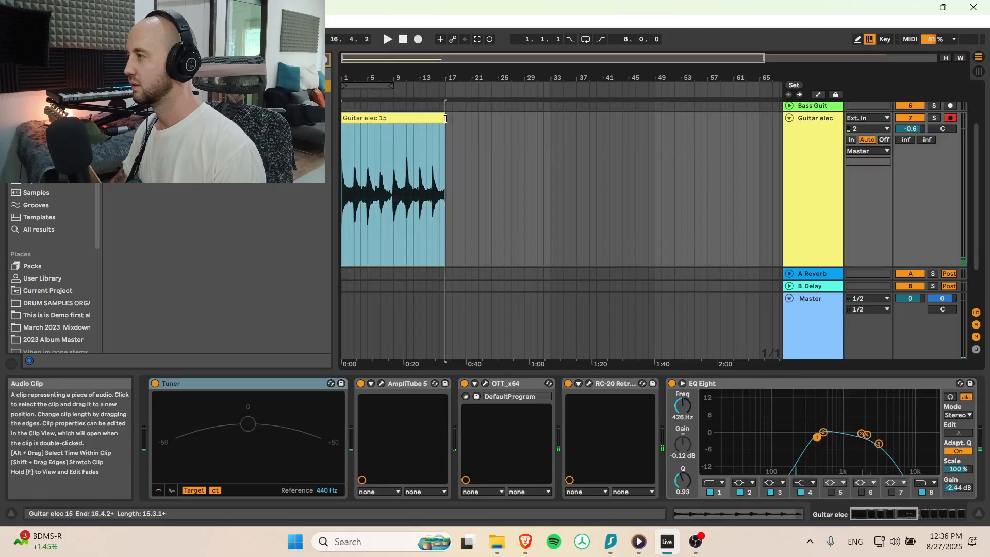
{"action": "left_click_drag", "start_coordinate": [342, 118], "coordinate": [363, 126]}
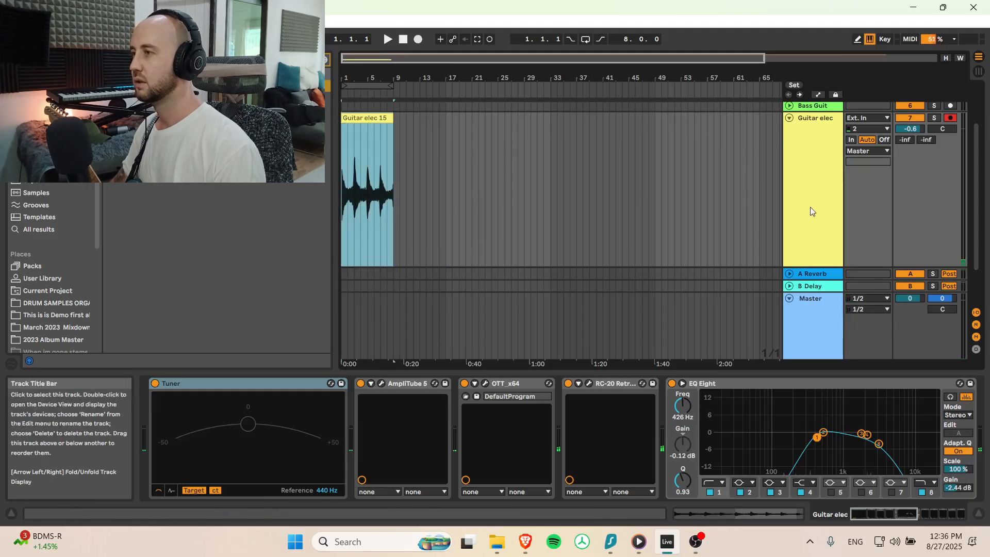
Step: Reduce the height of the unfolded Guitar elec track so the neighbouring tracks fit in the arrangement
{"action": "scroll", "coordinate": [812, 211], "scroll_direction": "down", "scroll_amount": 2}
{"action": "left_click_drag", "start_coordinate": [828, 241], "coordinate": [817, 154]}
{"action": "scroll", "coordinate": [600, 200], "scroll_direction": "up", "scroll_amount": 1}
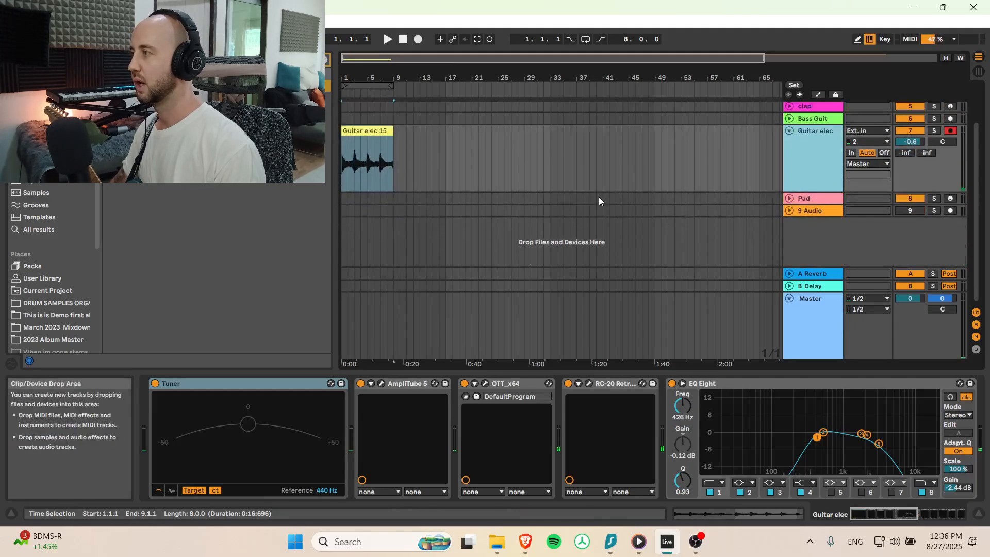
{"action": "scroll", "coordinate": [598, 200], "scroll_direction": "up", "scroll_amount": 1}
{"action": "left_click_drag", "start_coordinate": [828, 206], "coordinate": [828, 227]}
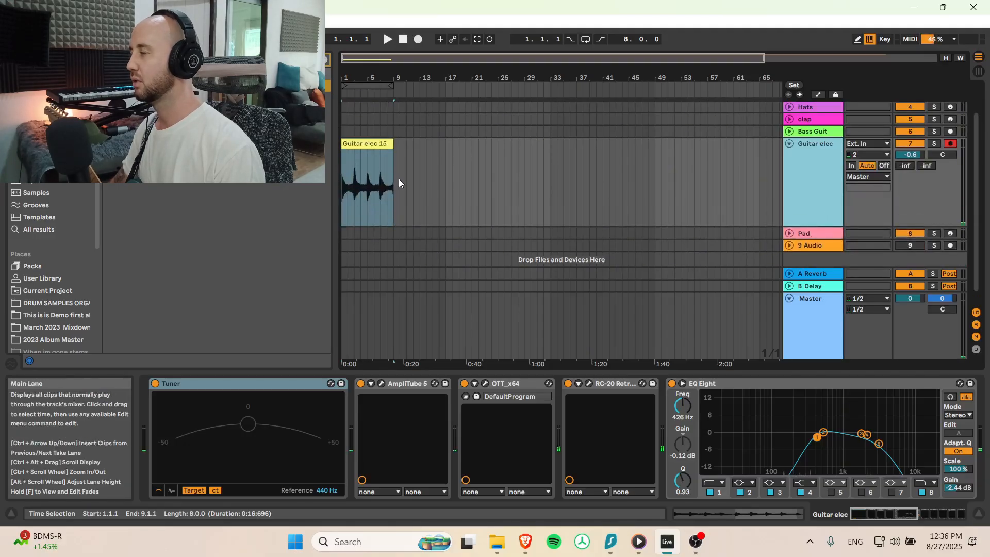
Step: Place the insert marker at 1.1.1, fold the Guitar elec track and select the Bass Guit track
{"action": "left_click", "coordinate": [344, 178]}
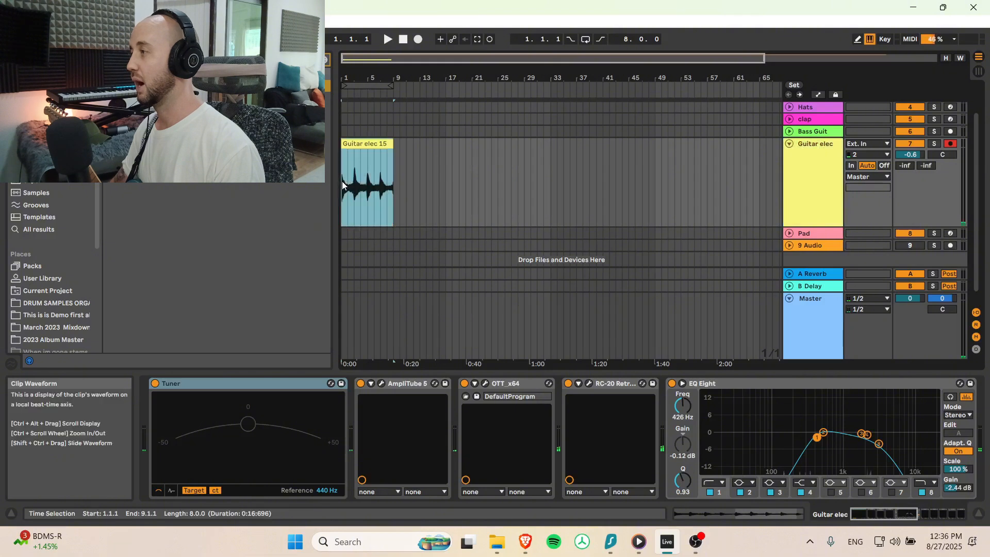
{"action": "left_click", "coordinate": [807, 151]}
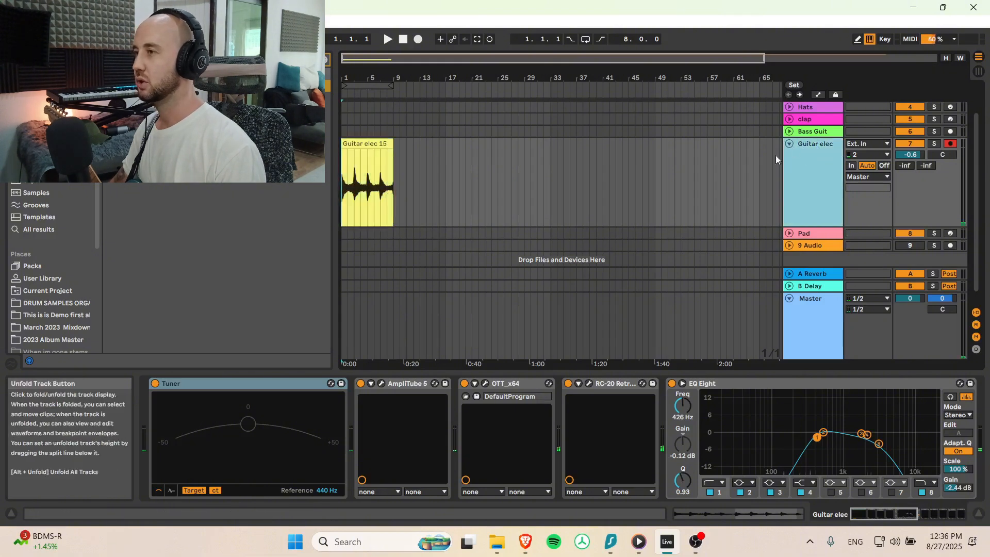
{"action": "scroll", "coordinate": [696, 169], "scroll_direction": "up", "scroll_amount": 3}
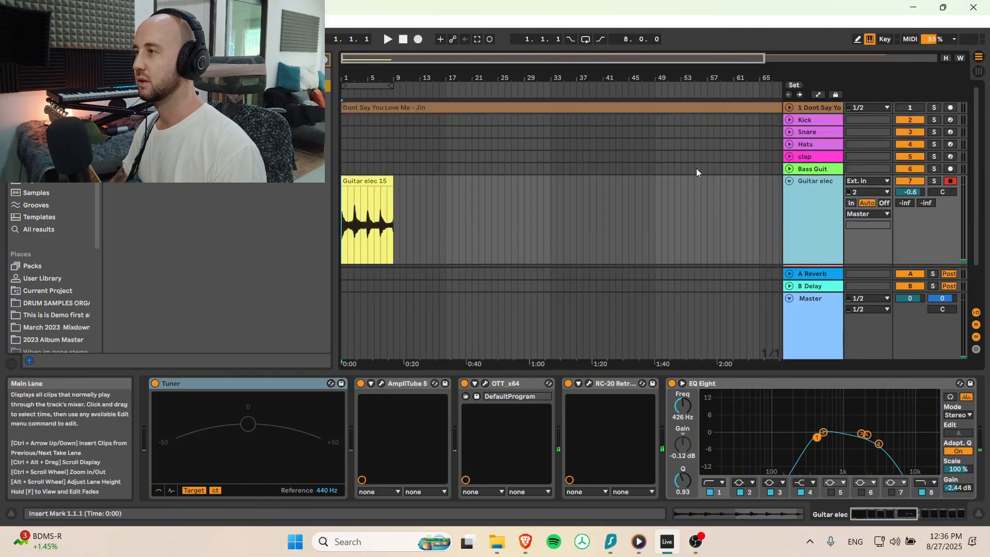
{"action": "left_click", "coordinate": [790, 181]}
{"action": "left_click", "coordinate": [807, 168]}
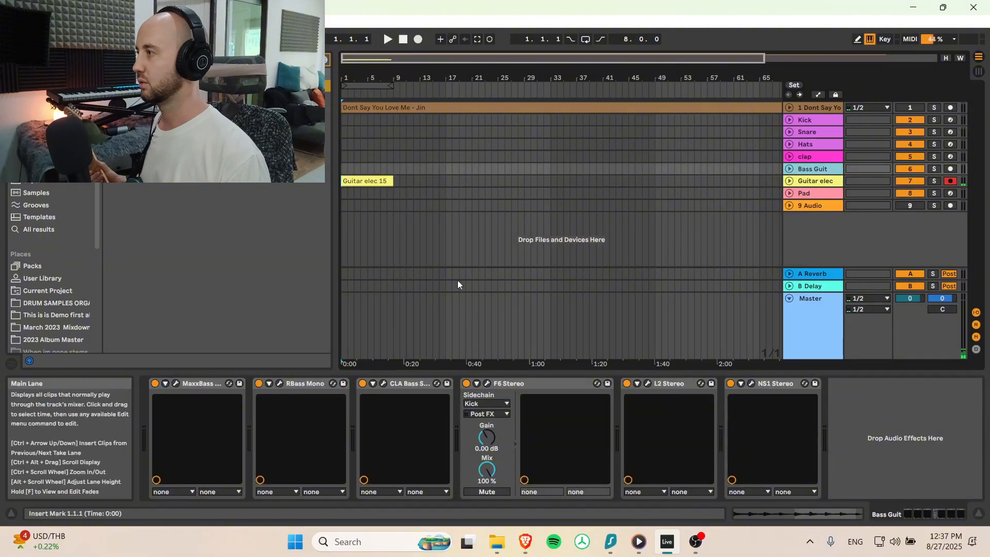
Step: Loop the first eight bars, arm Bass Guit instead of Guitar elec, and insert a Tuner at the start of the bass device chain
{"action": "left_click", "coordinate": [388, 40]}
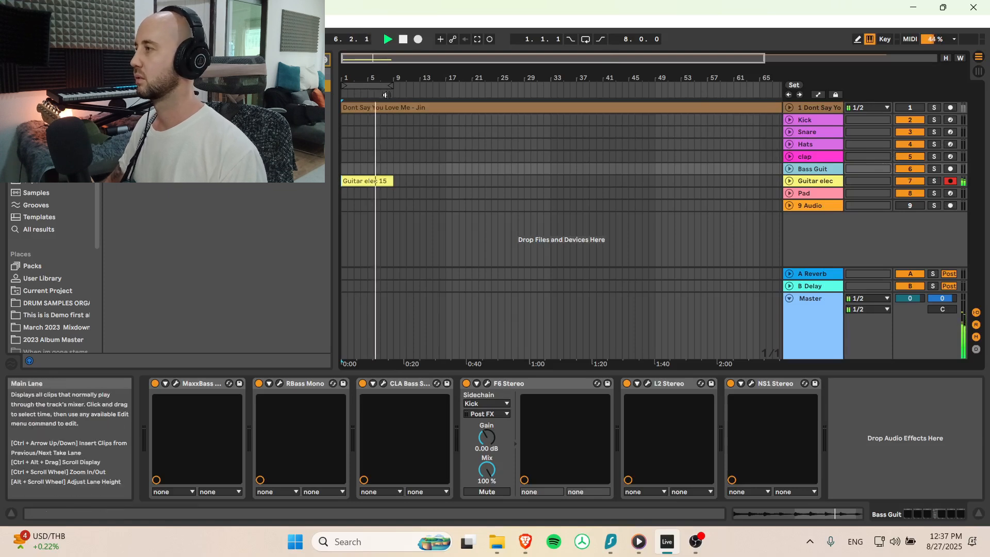
{"action": "left_click", "coordinate": [585, 40]}
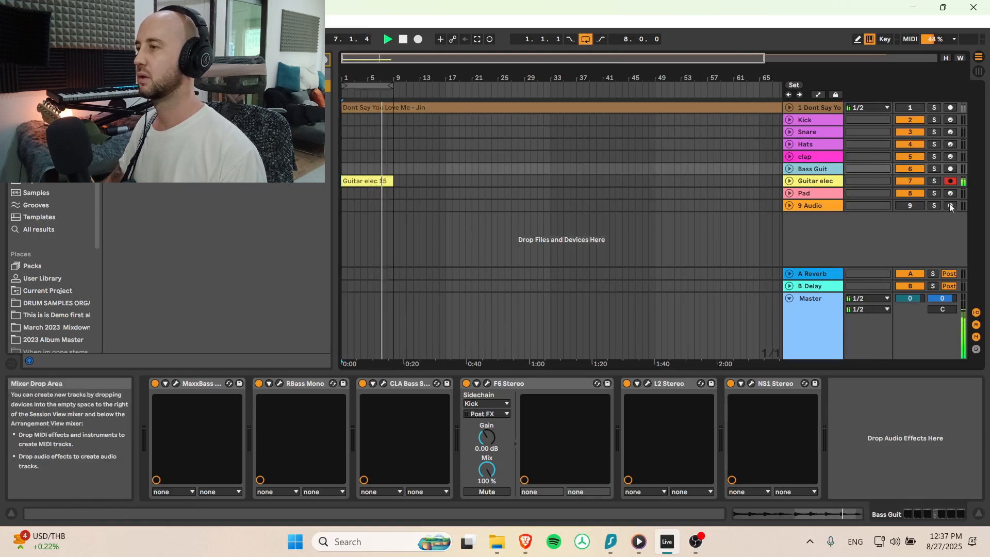
{"action": "left_click", "coordinate": [951, 181]}
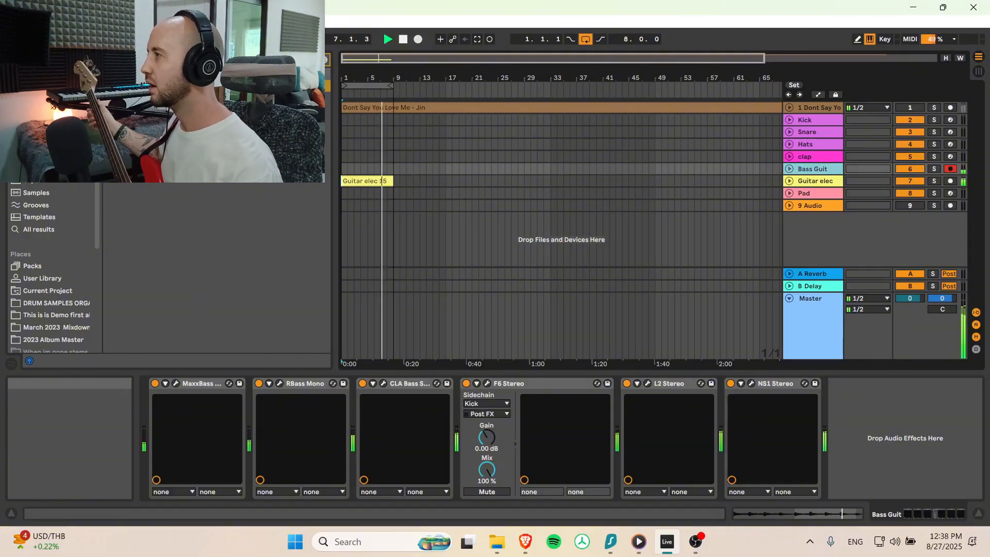
{"action": "left_click_drag", "start_coordinate": [149, 86], "coordinate": [145, 438]}
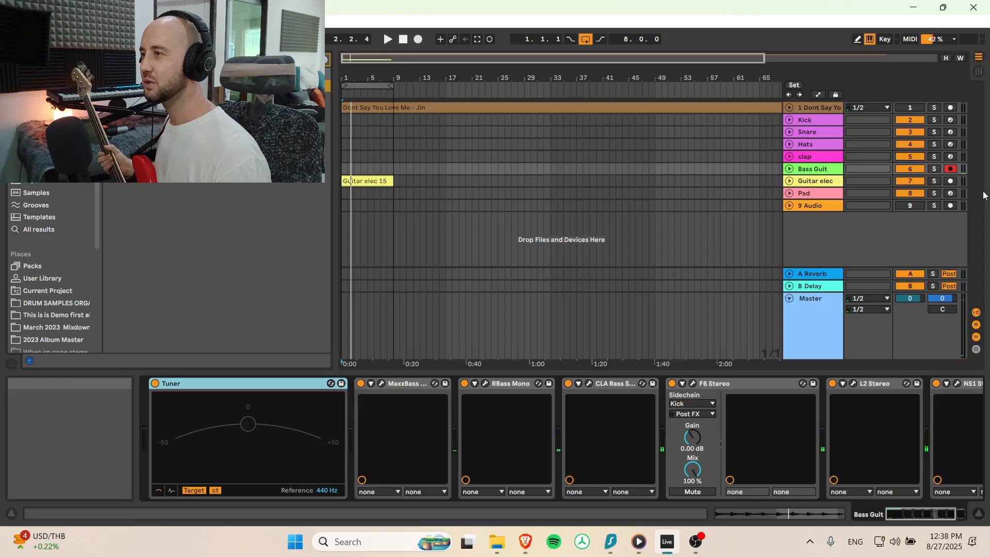
Step: Record an eight-bar bass guitar take on the Bass Guit track from the start of the loop
{"action": "left_click", "coordinate": [390, 40]}
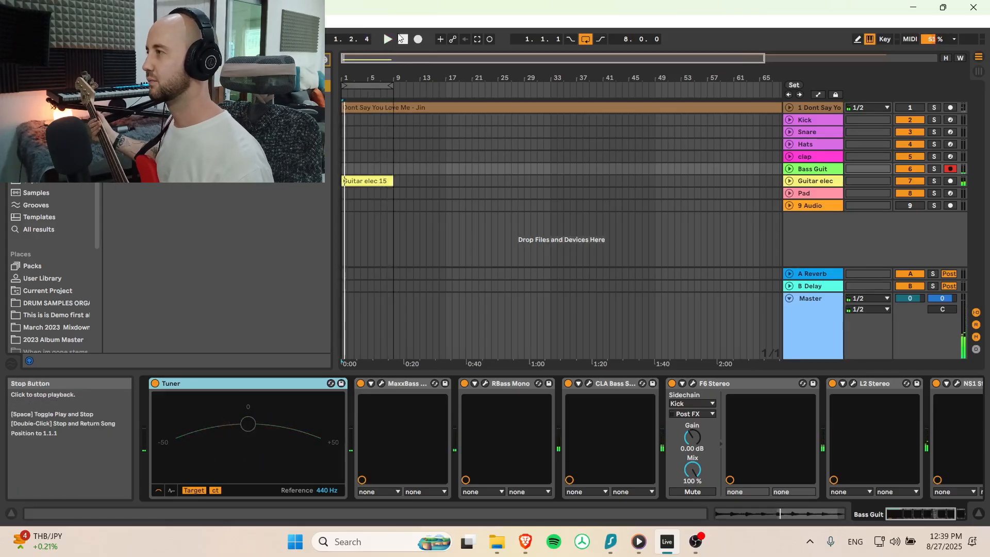
{"action": "left_click", "coordinate": [419, 40]}
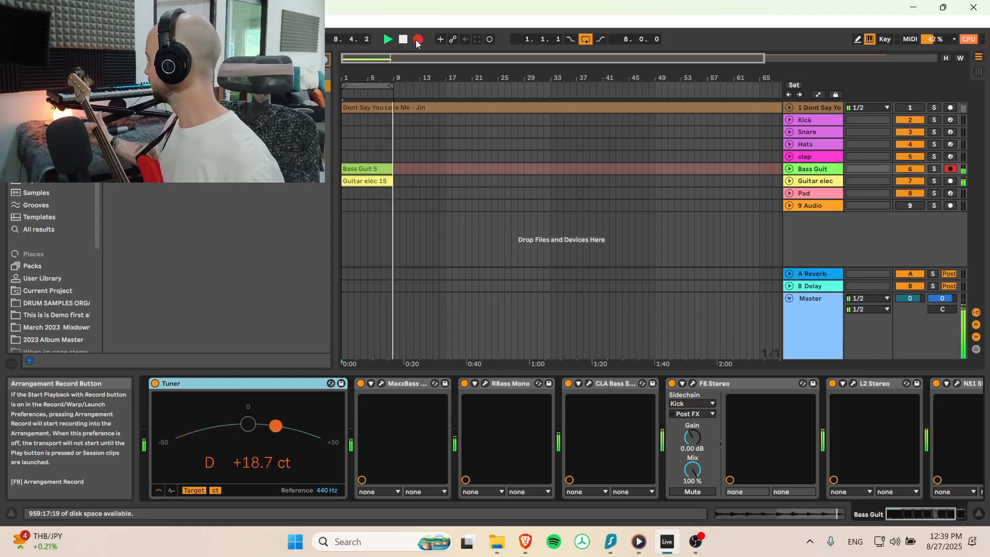
{"action": "key", "text": "space"}
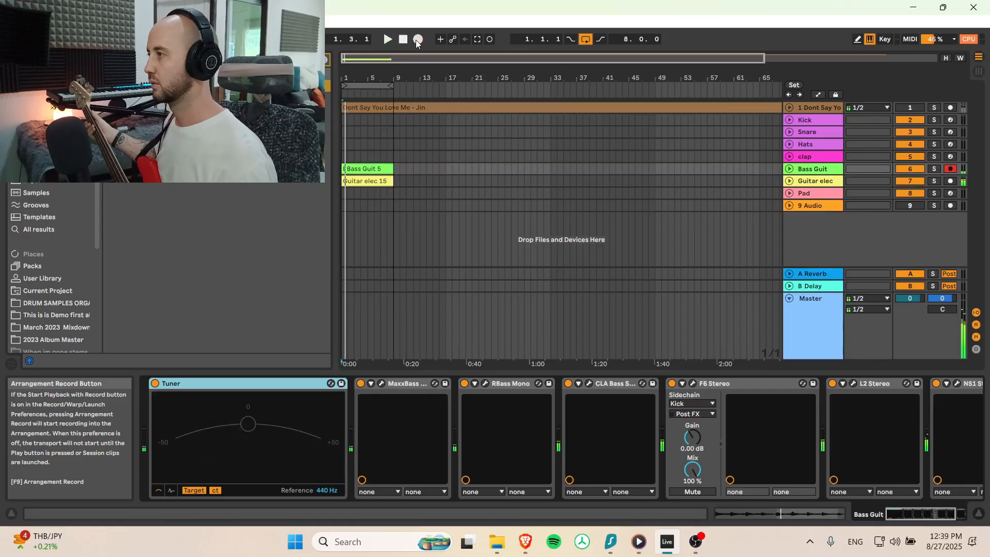
Step: Balance the recorded bass clip against the guitar during loop playback by setting its clip gain to 6.50 dB
{"action": "left_click", "coordinate": [346, 165]}
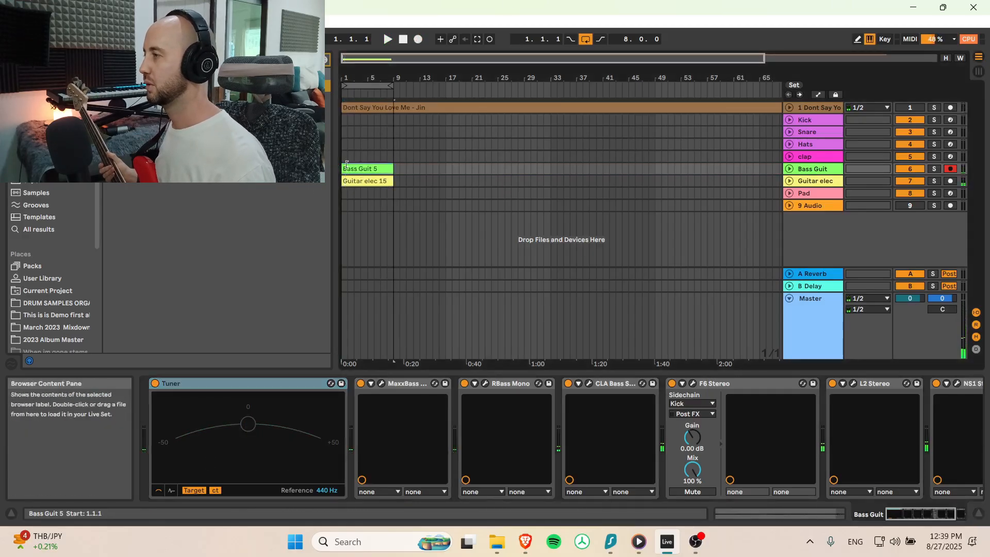
{"action": "double_click", "coordinate": [372, 168]}
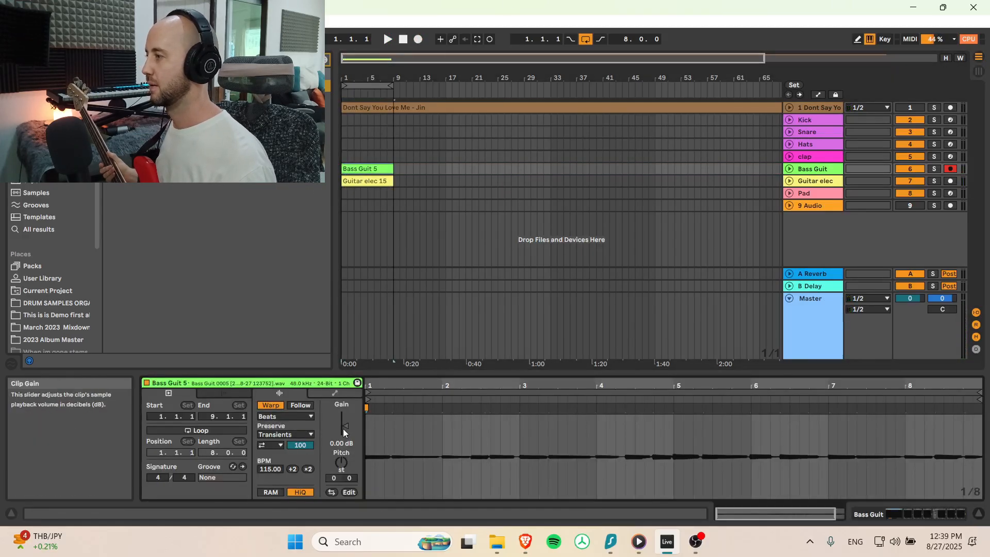
{"action": "left_click_drag", "start_coordinate": [344, 424], "coordinate": [344, 405]}
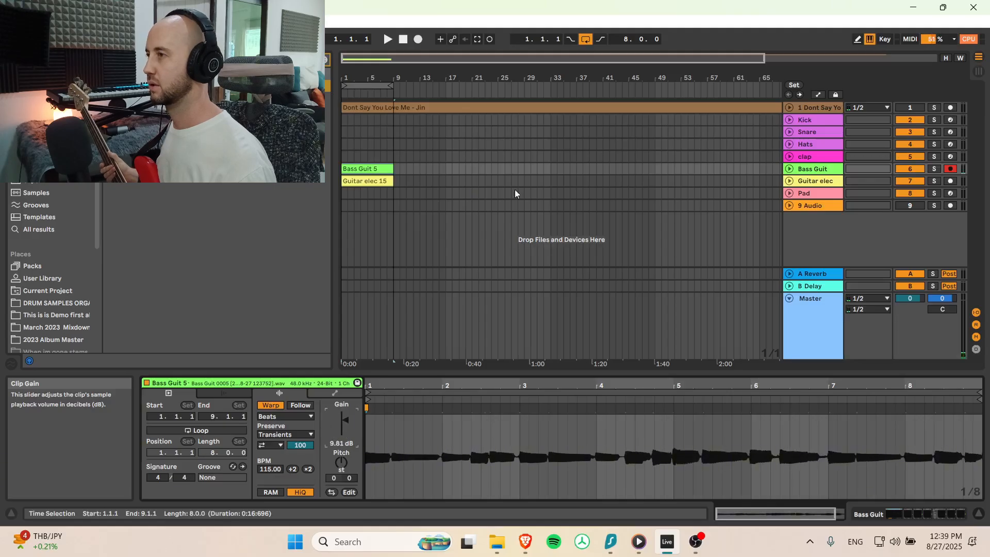
{"action": "left_click", "coordinate": [388, 39]}
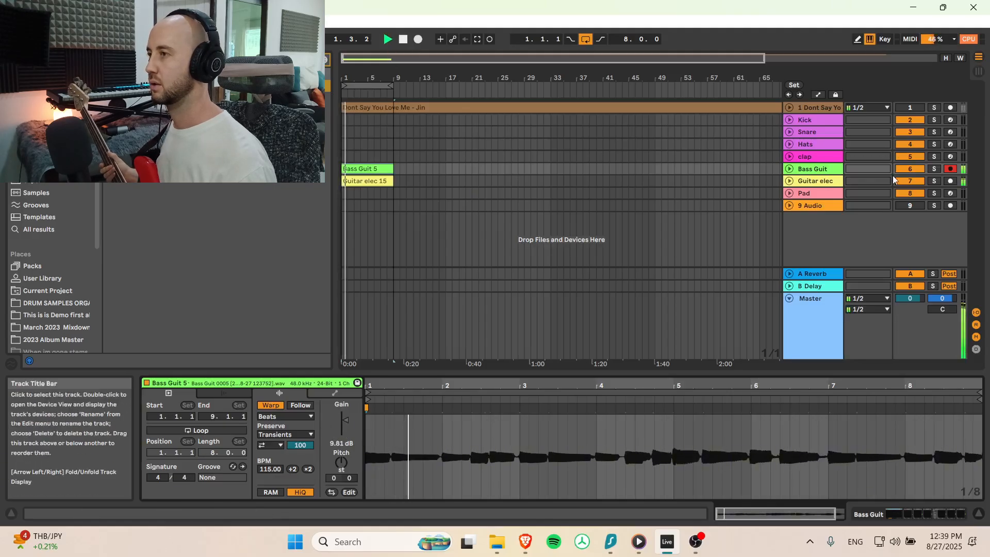
{"action": "left_click", "coordinate": [789, 169]}
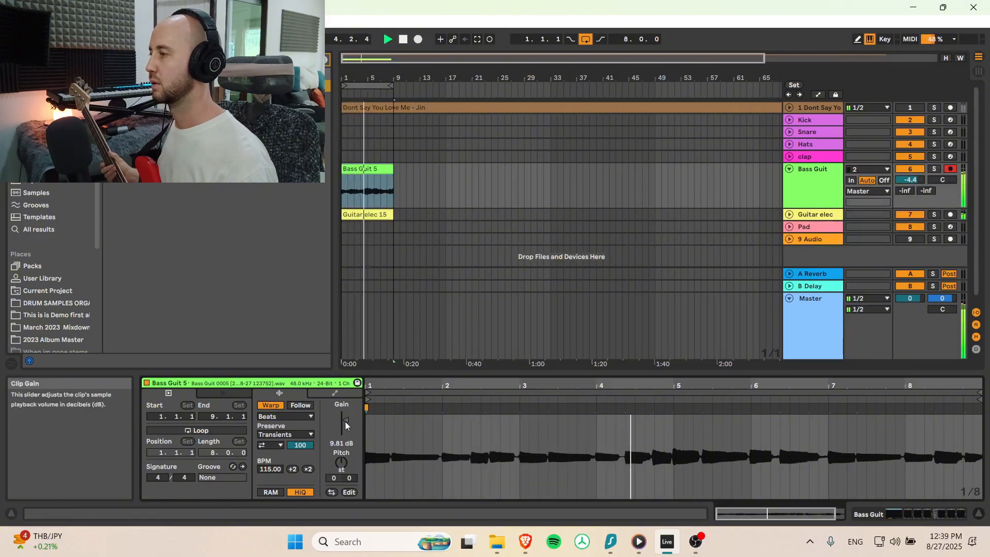
{"action": "left_click_drag", "start_coordinate": [346, 420], "coordinate": [345, 421]}
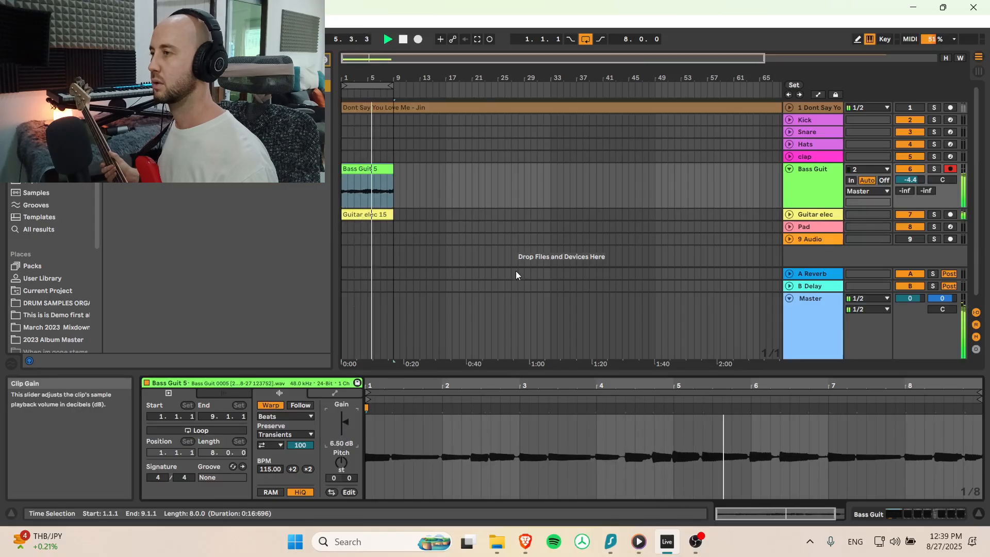
{"action": "left_click", "coordinate": [791, 169]}
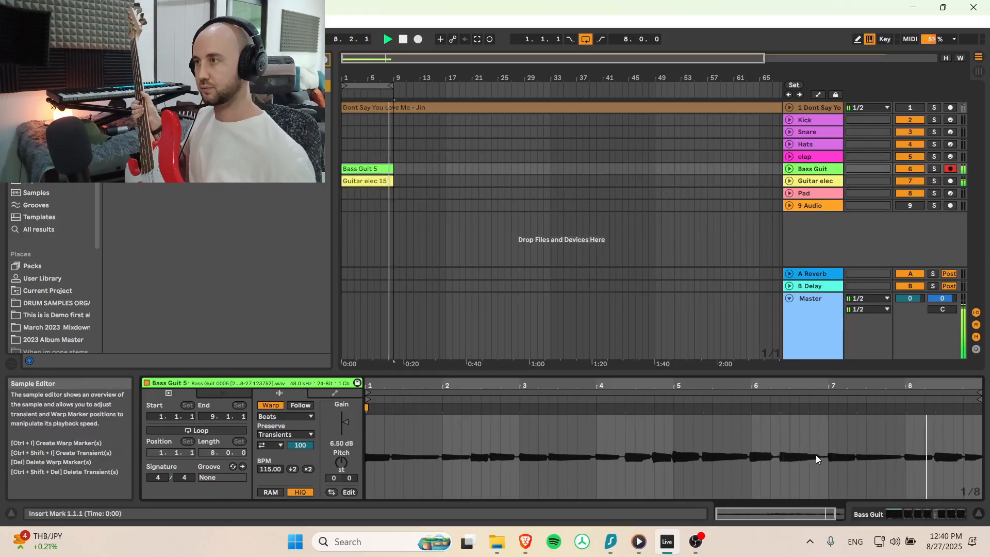
Step: Disarm the Bass Guit track and arm the Kick, Snare and Hats tracks together for recording
{"action": "left_click", "coordinate": [948, 168]}
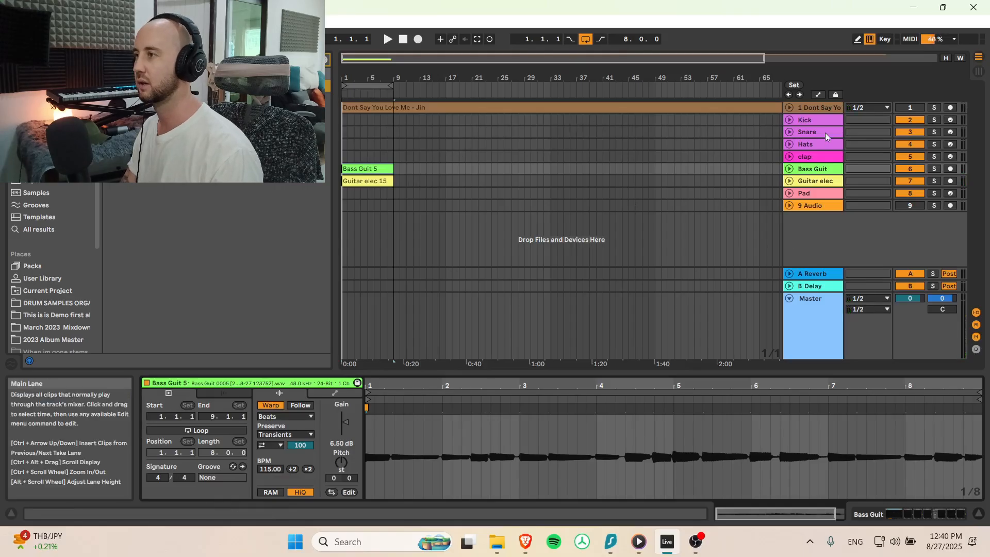
{"action": "left_click", "coordinate": [824, 120]}
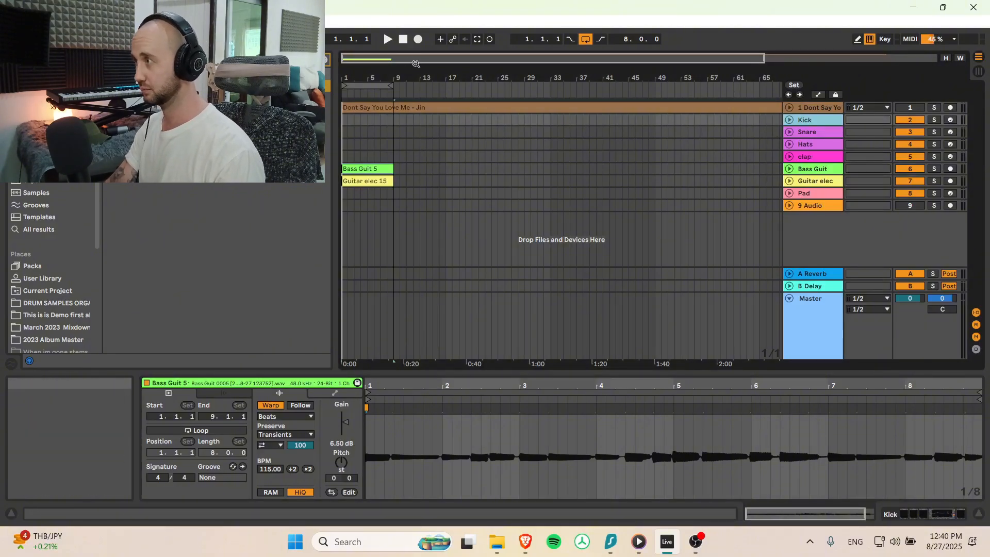
{"action": "left_click_drag", "start_coordinate": [374, 56], "coordinate": [366, 100]}
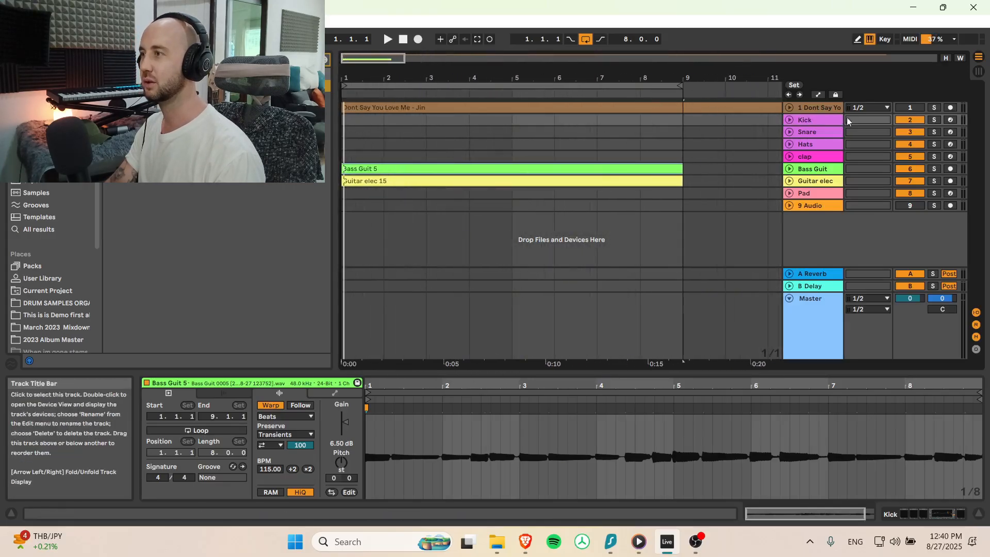
{"action": "left_click", "coordinate": [814, 120]}
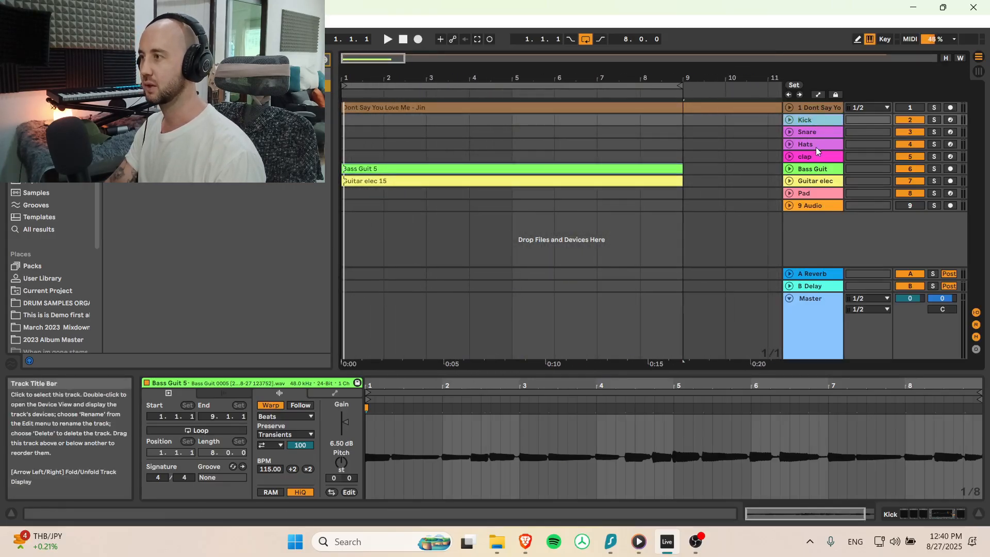
{"action": "left_click", "coordinate": [952, 120]}
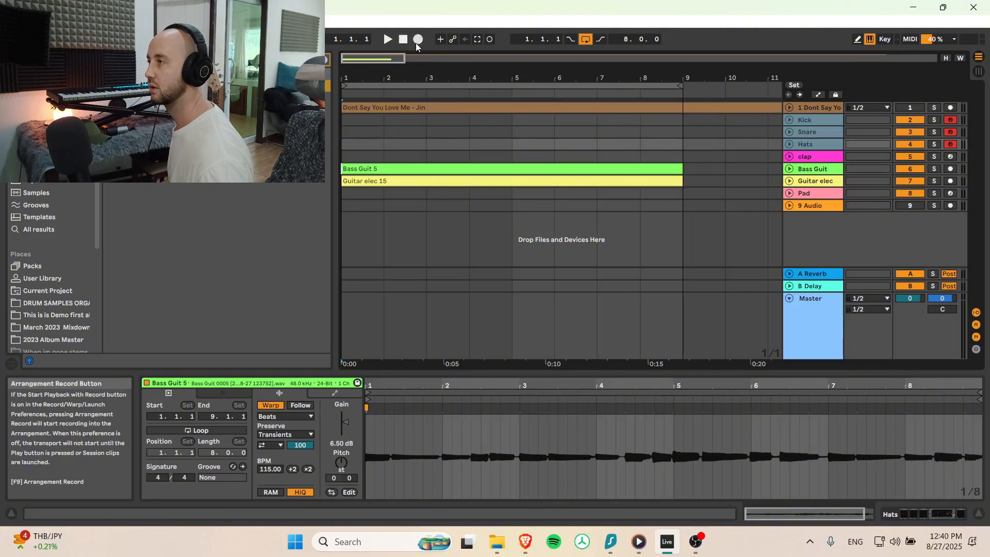
Step: Record a MIDI drum take on Kick, Snare and Hats across the eight-bar loop, and unfold the three tracks
{"action": "left_click", "coordinate": [416, 44]}
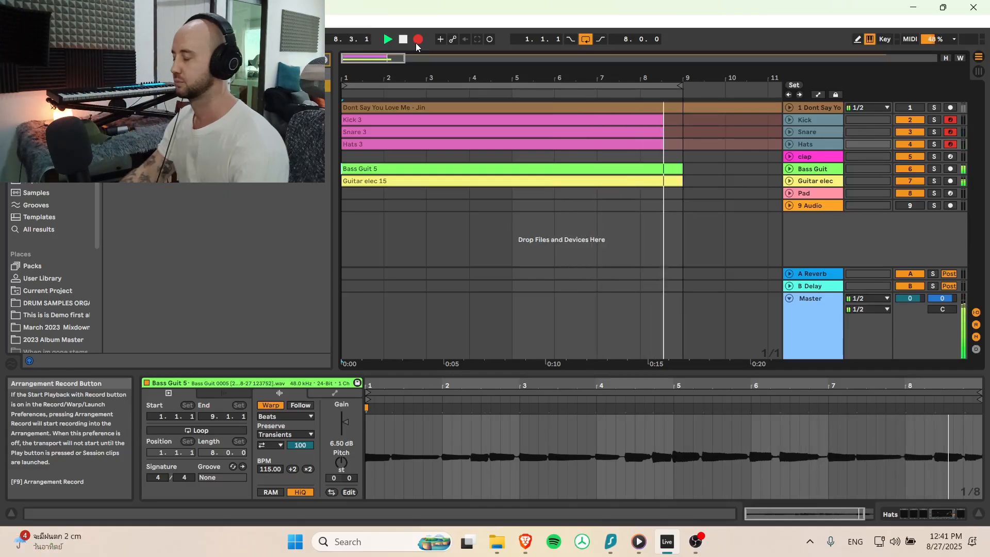
{"action": "key", "text": "space"}
{"action": "left_click", "coordinate": [789, 120]}
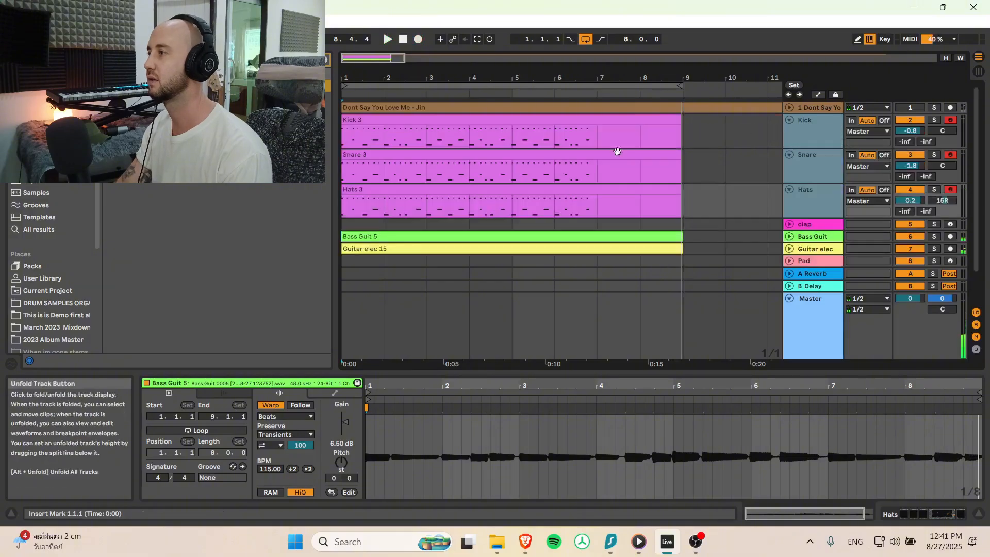
Step: Split the recorded Kick, Snare and Hats clips at bar 5
{"action": "left_click_drag", "start_coordinate": [353, 139], "coordinate": [507, 202]}
{"action": "left_click_drag", "start_coordinate": [508, 134], "coordinate": [324, 110]}
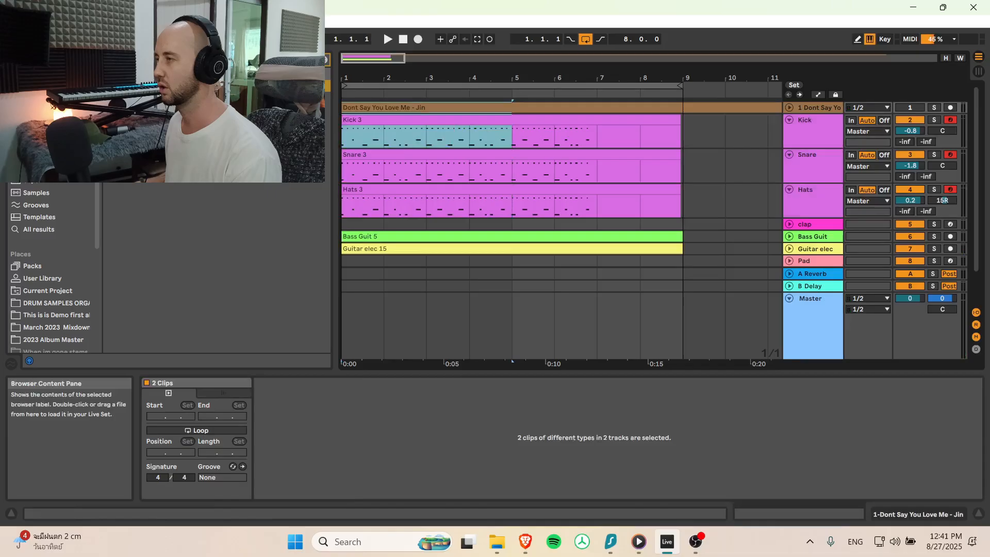
{"action": "left_click", "coordinate": [512, 138]}
{"action": "left_click", "coordinate": [515, 206]}
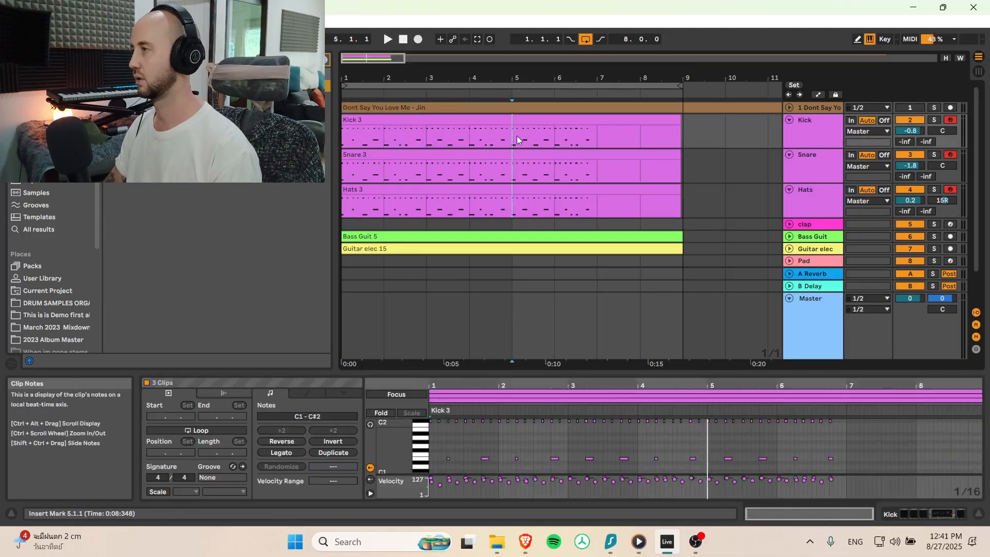
{"action": "key", "text": "ctrl+e"}
Step: Examine the Kick track's LinnDrum Dry kit in its drum plug-in, and review the Snare and Hats device chains
{"action": "left_click", "coordinate": [491, 118]}
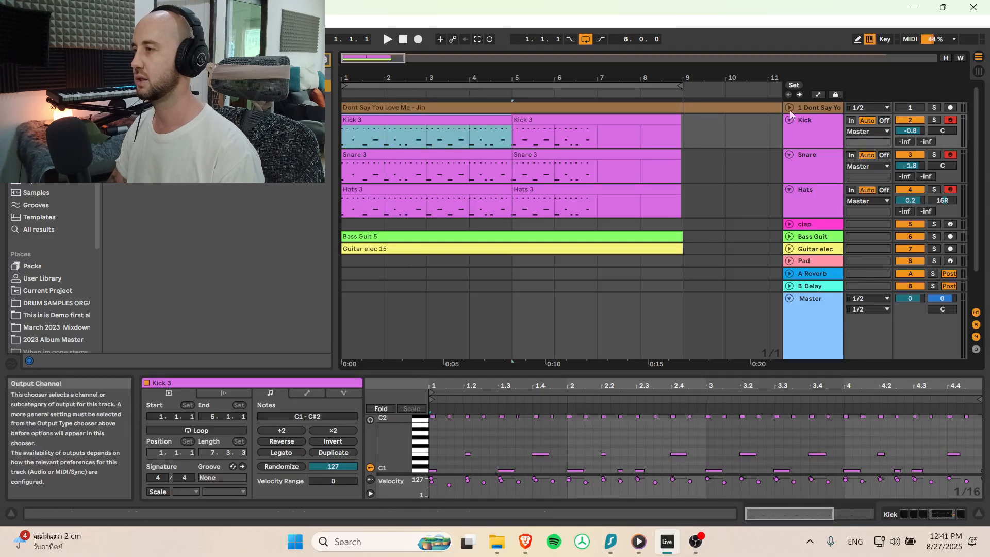
{"action": "left_click", "coordinate": [820, 140]}
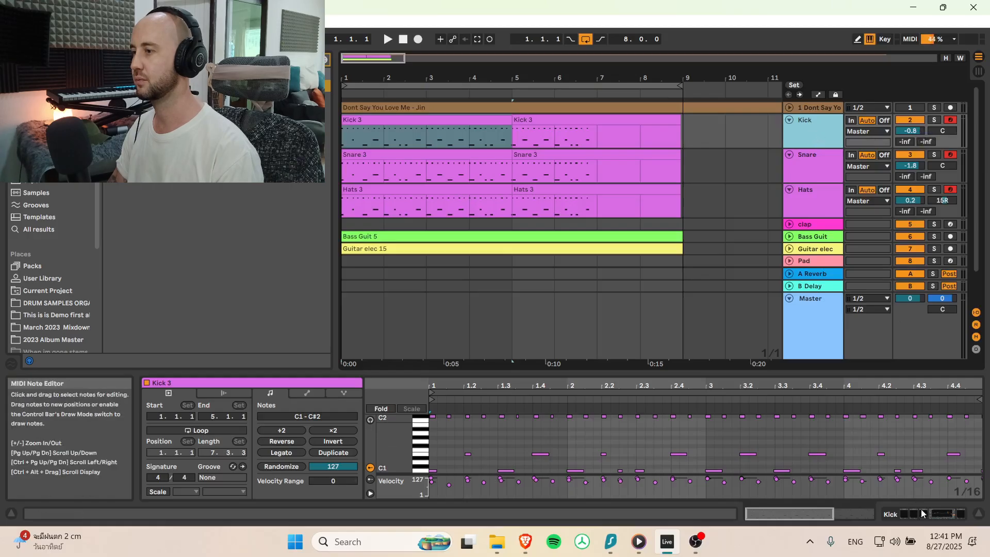
{"action": "key", "text": "shift+Tab"}
{"action": "left_click", "coordinate": [175, 384]}
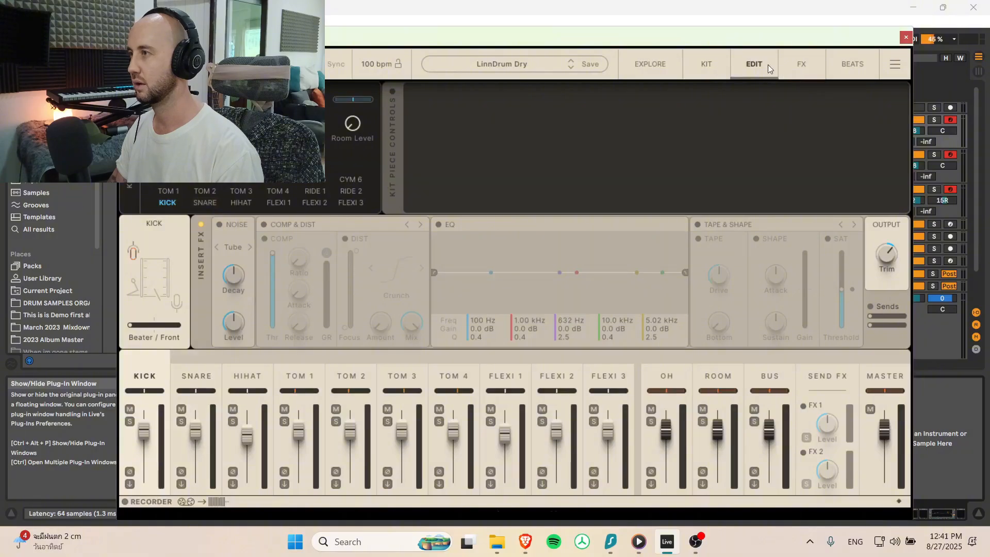
{"action": "left_click_drag", "start_coordinate": [779, 42], "coordinate": [608, 63]}
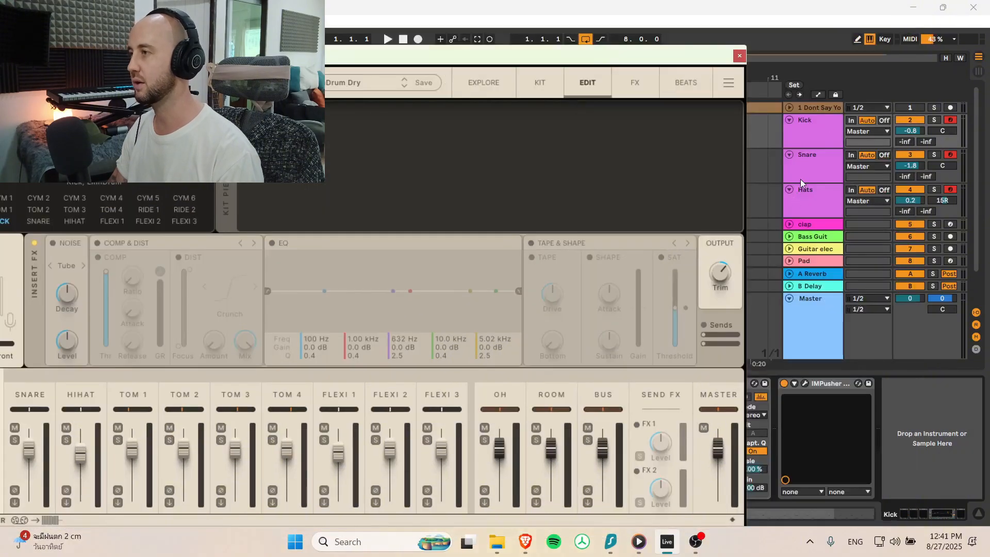
{"action": "left_click", "coordinate": [806, 158]}
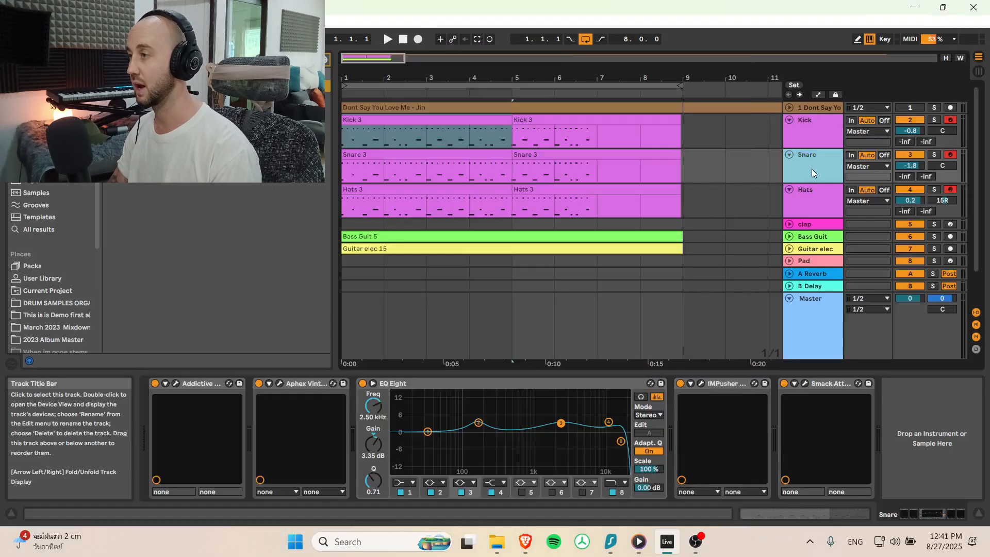
{"action": "left_click", "coordinate": [817, 208]}
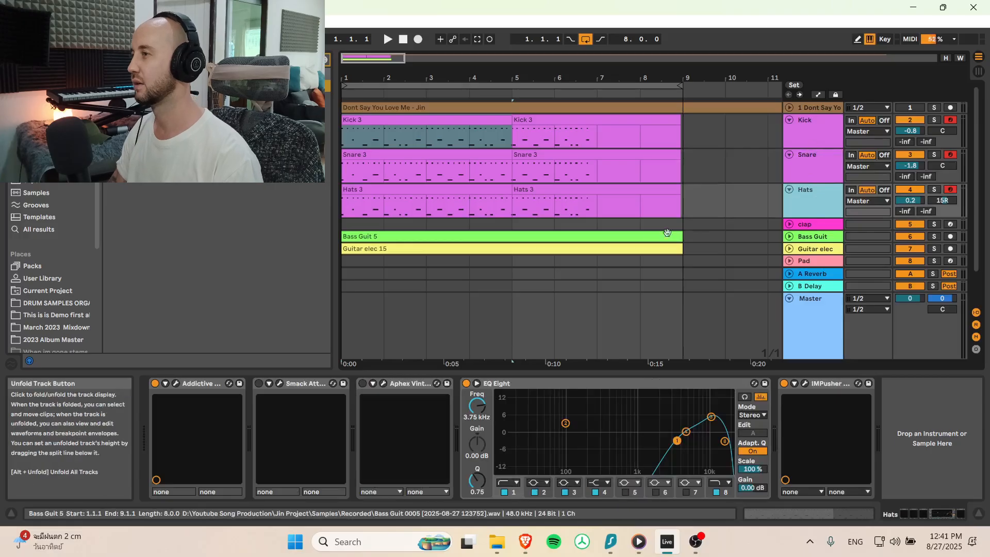
Step: Solo the Hats track and listen to its first clip
{"action": "left_click", "coordinate": [933, 191]}
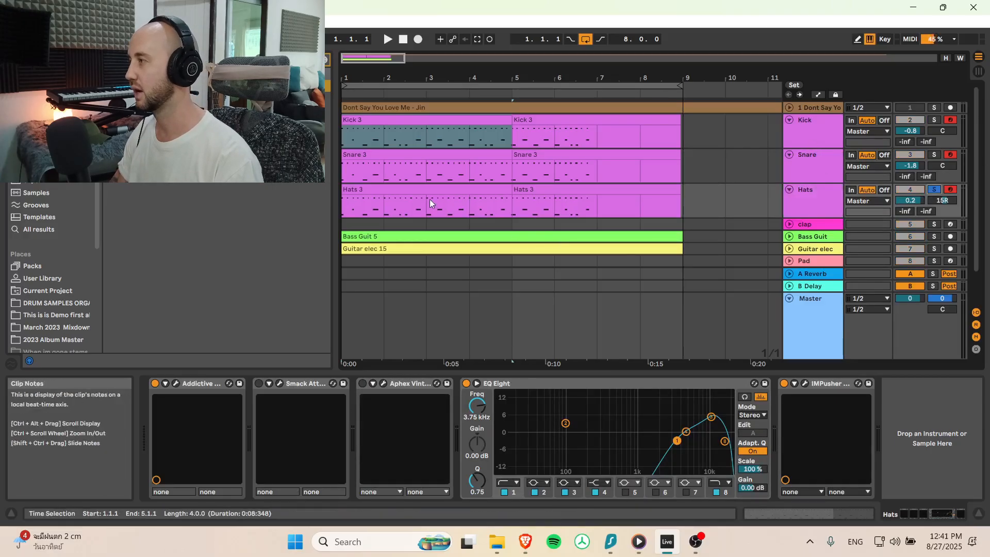
{"action": "left_click", "coordinate": [410, 195]}
{"action": "key", "text": "space"}
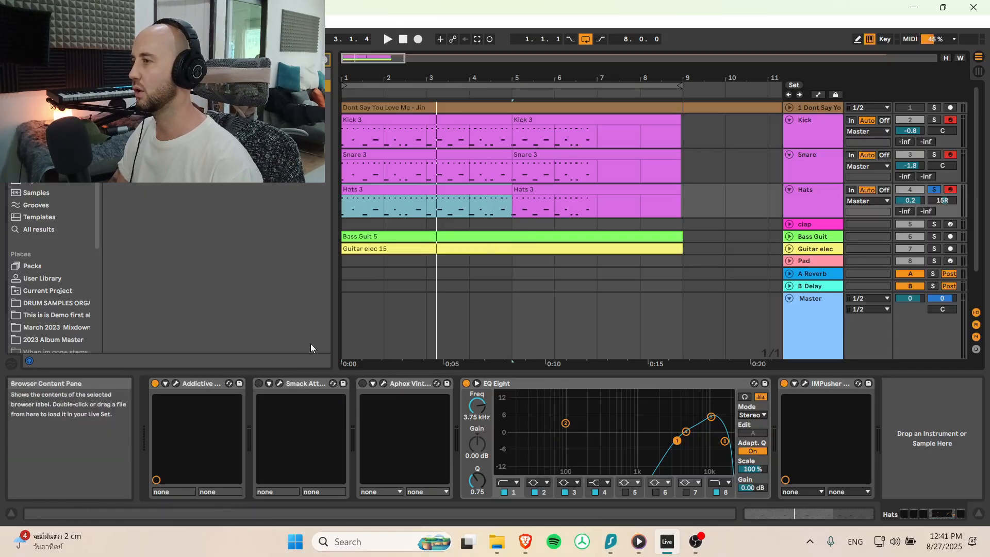
Step: Check the Kick track's drum plug-in, solo Kick instead of Hats, and play the loop from 1.1.1
{"action": "left_click", "coordinate": [816, 135]}
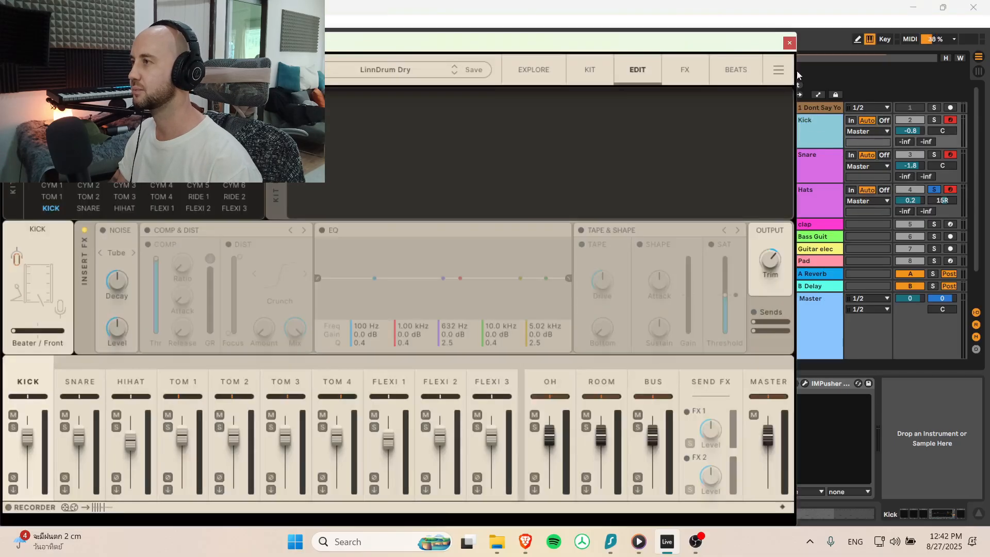
{"action": "left_click", "coordinate": [790, 43]}
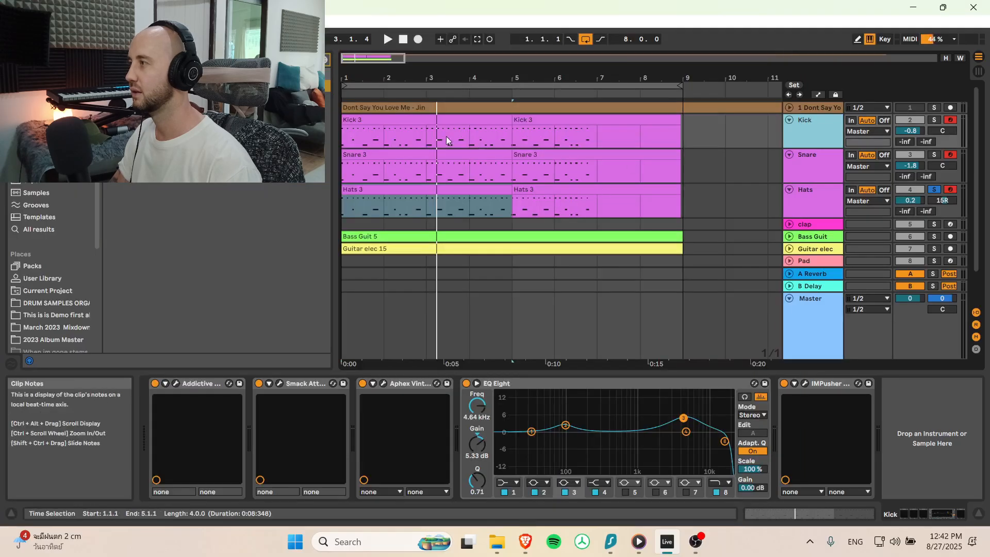
{"action": "left_click", "coordinate": [354, 138]}
{"action": "left_click", "coordinate": [933, 120]}
{"action": "key", "text": "space"}
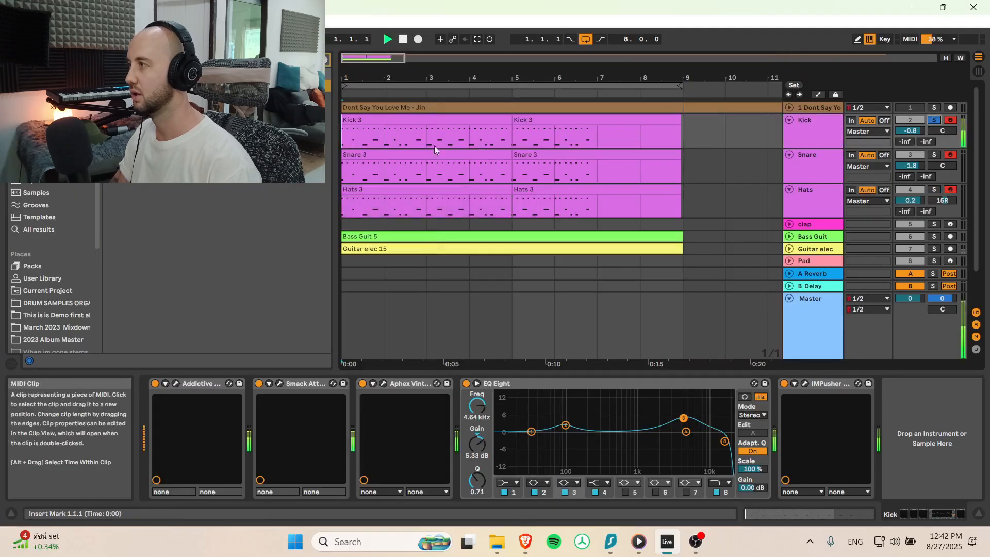
Step: Quantize all notes in the first four-bar Kick clip
{"action": "left_click", "coordinate": [403, 119]}
{"action": "double_click", "coordinate": [403, 119]}
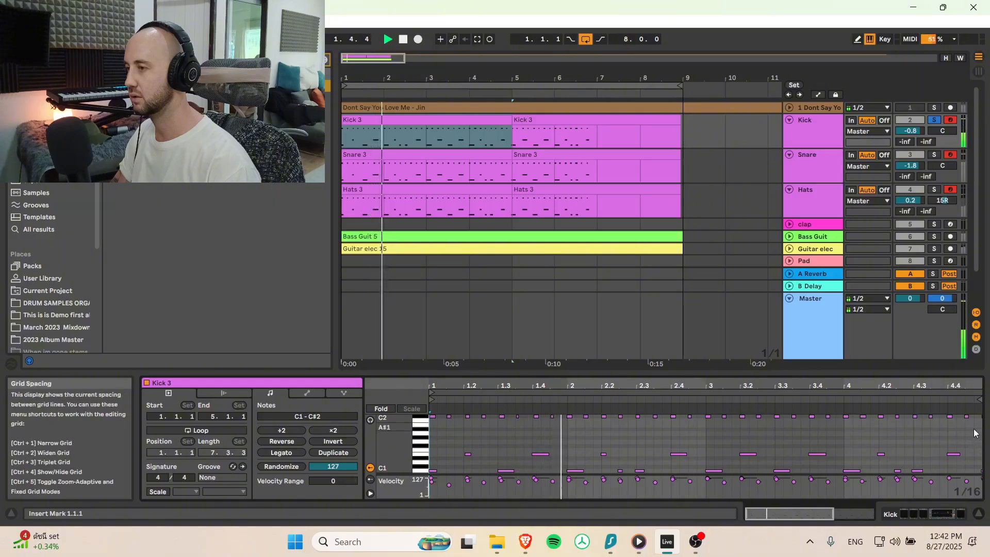
{"action": "key", "text": "ctrl+a"}
{"action": "key", "text": "ctrl+u"}
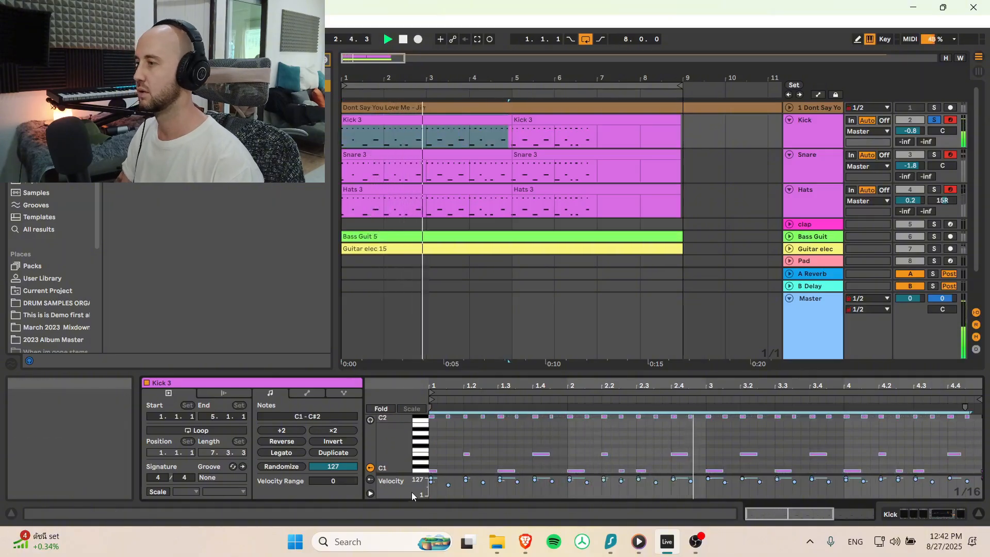
{"action": "left_click", "coordinate": [826, 169]}
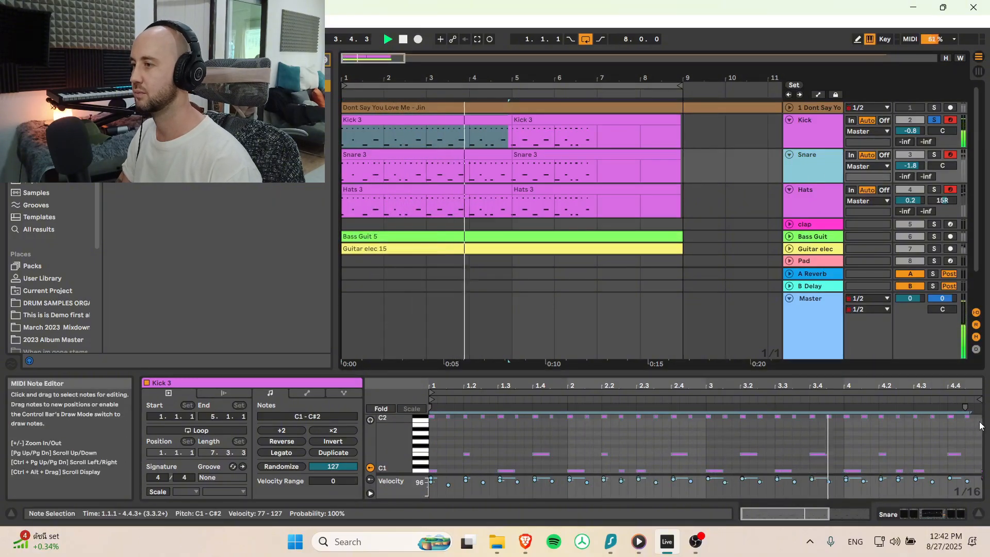
{"action": "left_click", "coordinate": [929, 438]}
{"action": "key", "text": "ctrl+a"}
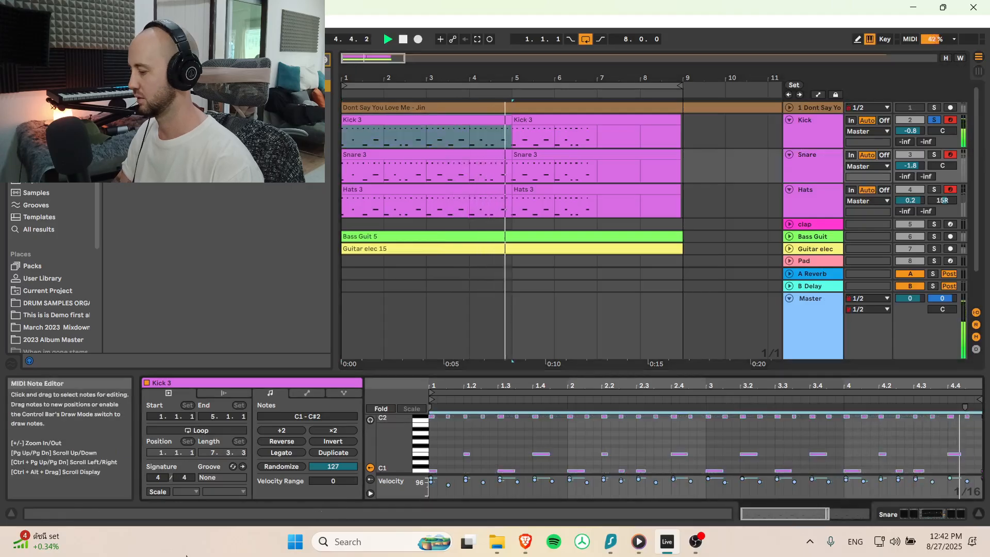
{"action": "left_click", "coordinate": [812, 206]}
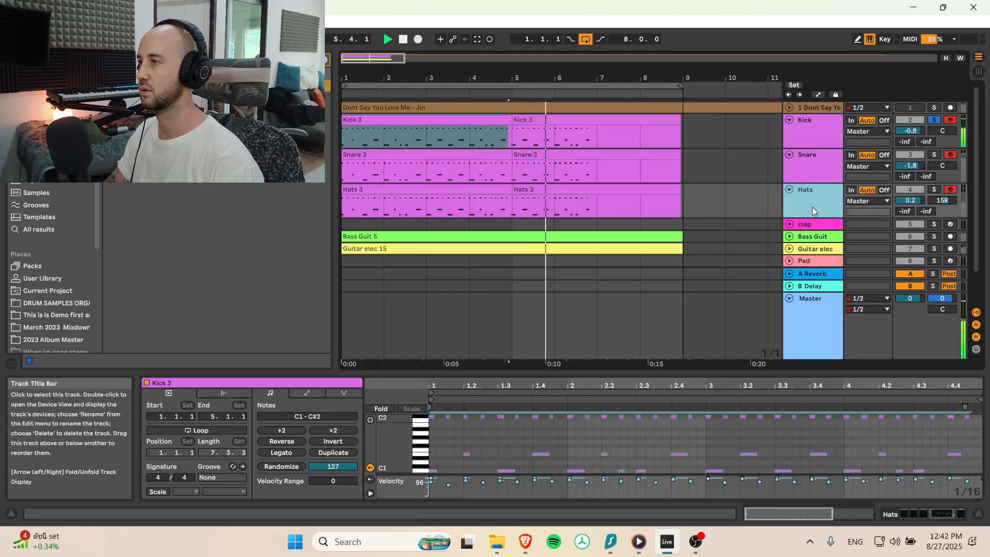
{"action": "left_click", "coordinate": [978, 420]}
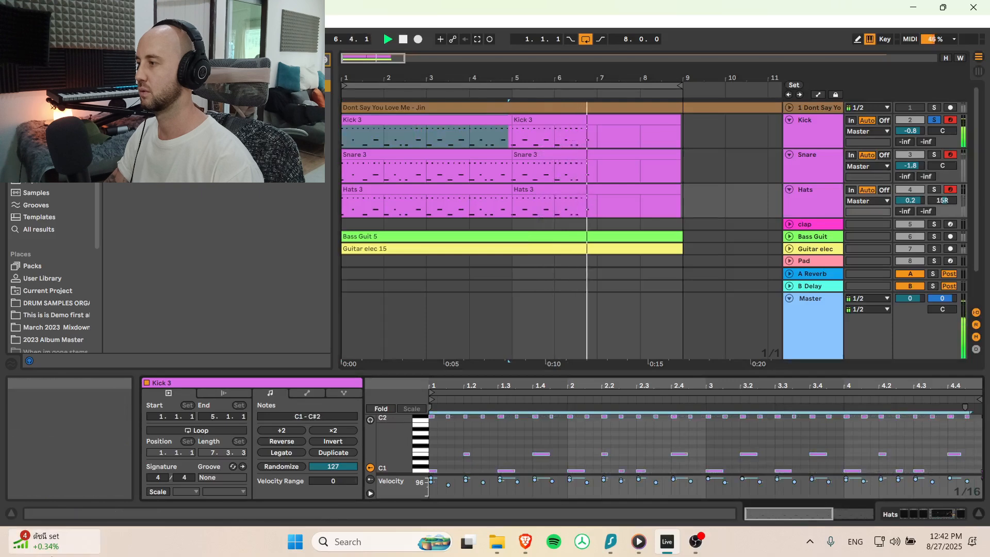
{"action": "left_click", "coordinate": [38, 541]}
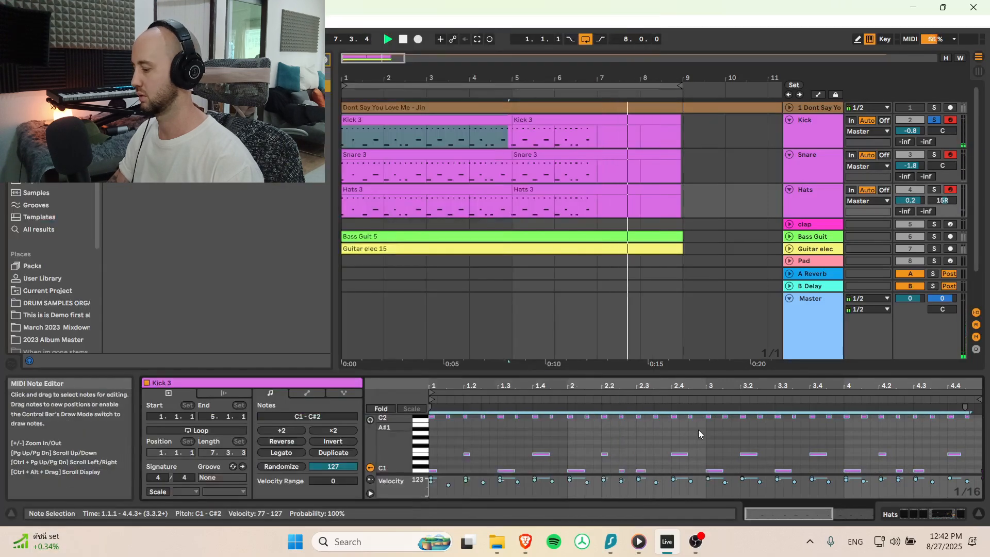
Step: Play the loop with Kick, Snare and Hats soloed together, and select the C#2 notes in the first Hats clip
{"action": "left_click", "coordinate": [404, 192]}
{"action": "key", "text": "space"}
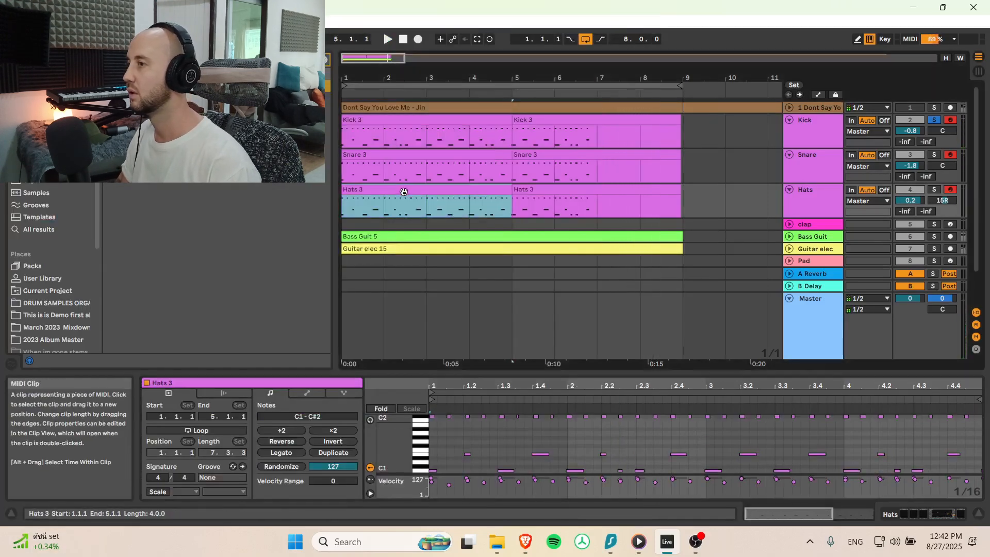
{"action": "key", "text": "space"}
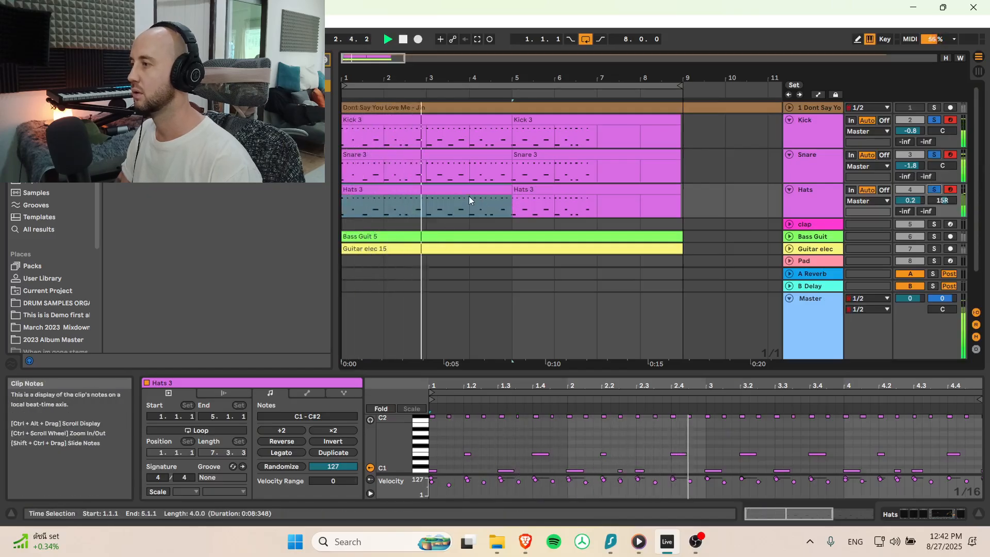
{"action": "left_click_drag", "start_coordinate": [431, 425], "coordinate": [986, 154]}
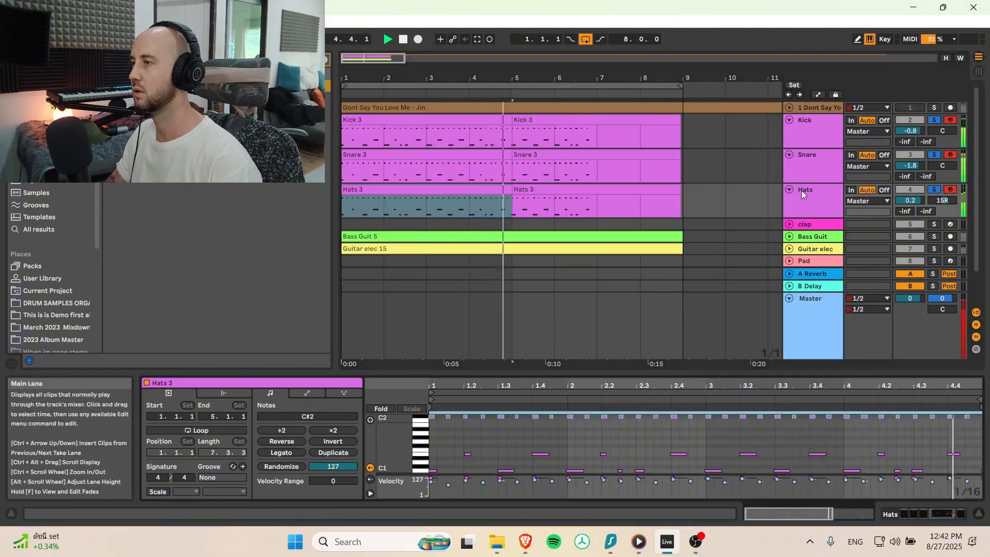
Step: Duplicate the first four-bar Kick, Snare and Hats clips onto bars 5 to 8, and stop playback
{"action": "left_click", "coordinate": [470, 119], "text": "shift"}
{"action": "key", "text": "ctrl+d"}
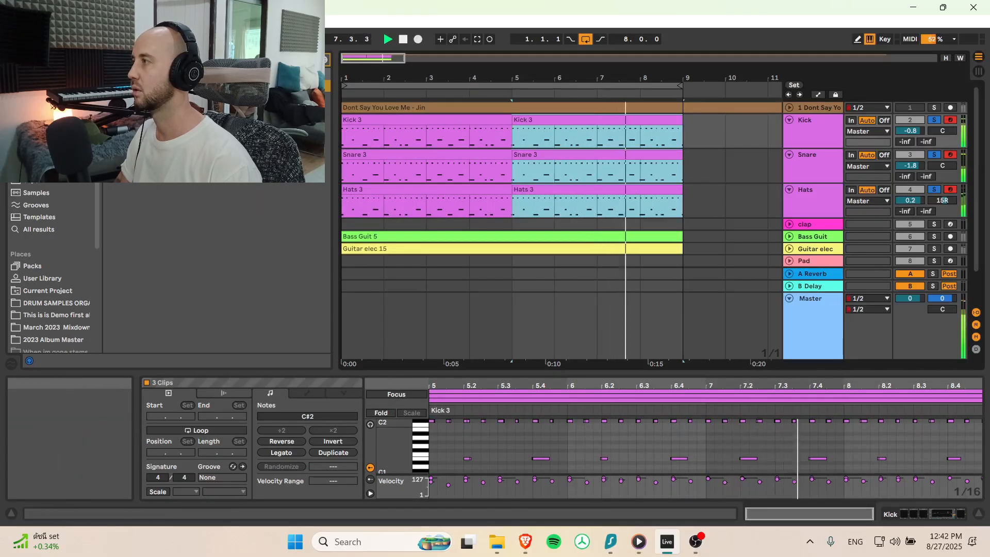
{"action": "left_click_drag", "start_coordinate": [382, 59], "coordinate": [382, 32]}
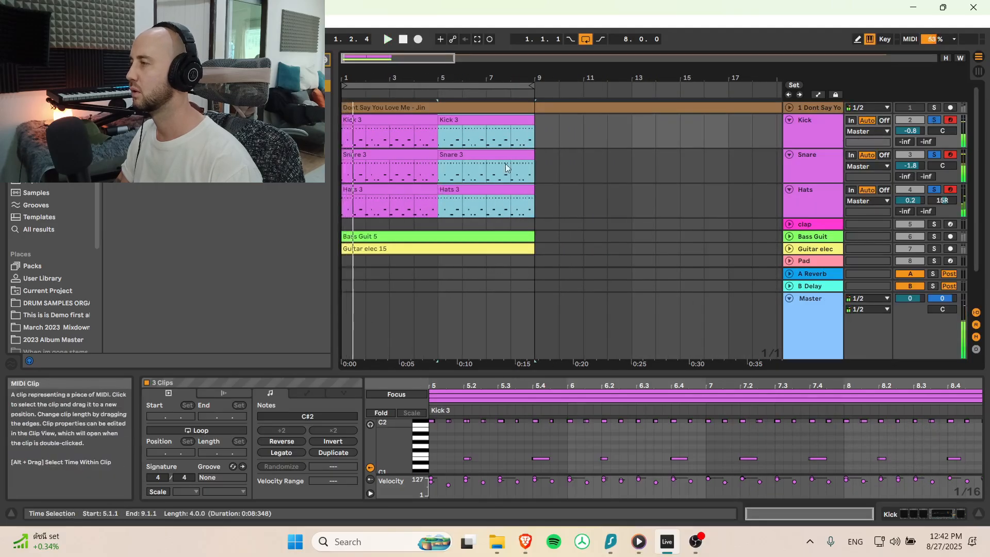
{"action": "left_click", "coordinate": [454, 121]}
{"action": "key", "text": "space"}
Step: Inspect the end of the first Kick clip, select its C1 to E1 notes, and play the soloed drum loop
{"action": "left_click", "coordinate": [420, 121]}
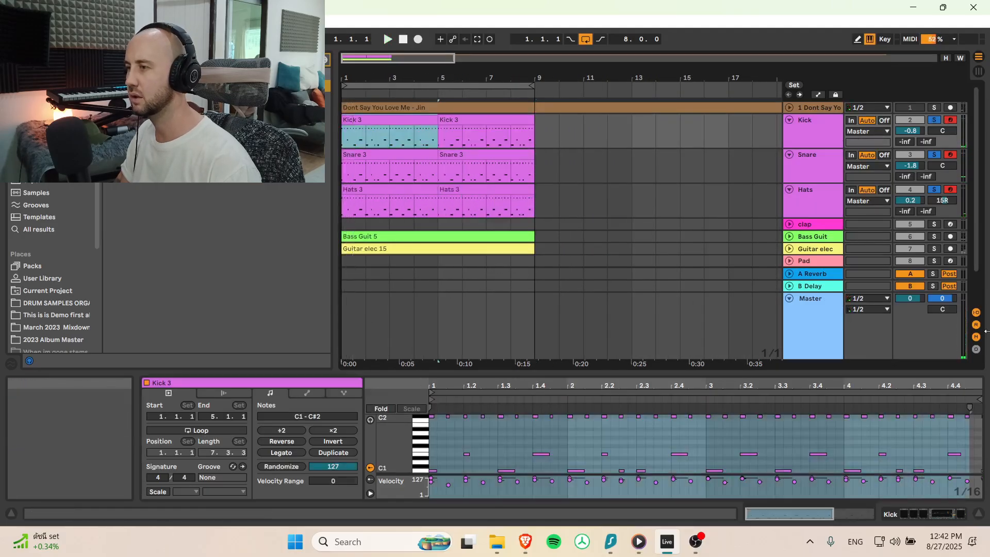
{"action": "left_click_drag", "start_coordinate": [982, 428], "coordinate": [986, 376]}
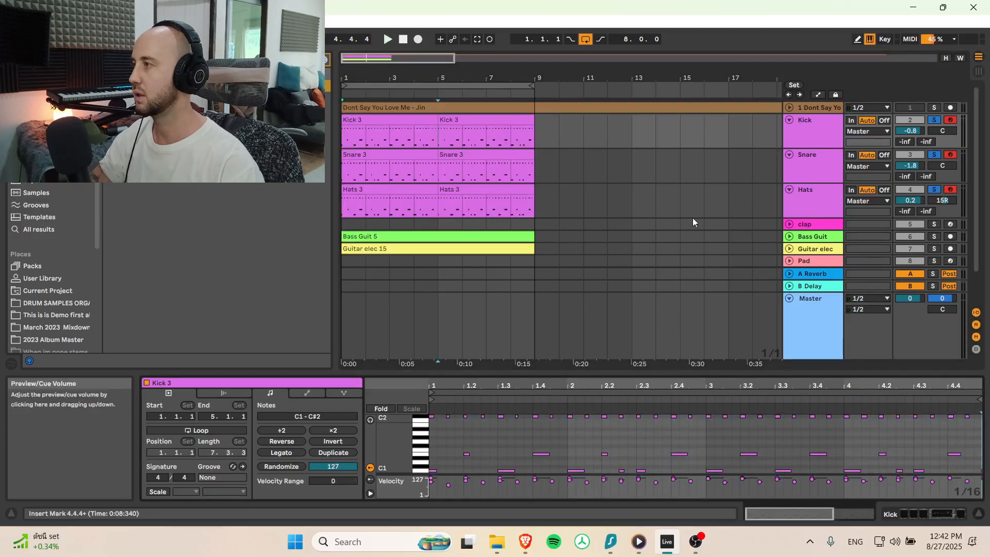
{"action": "key", "text": "ctrl+a"}
{"action": "left_click", "coordinate": [981, 430]}
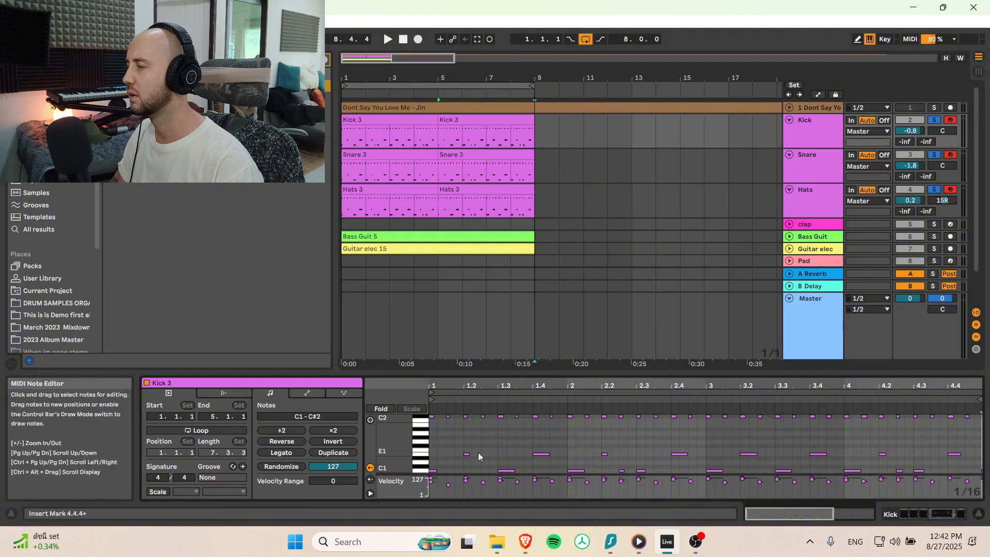
{"action": "left_click_drag", "start_coordinate": [432, 441], "coordinate": [984, 473]}
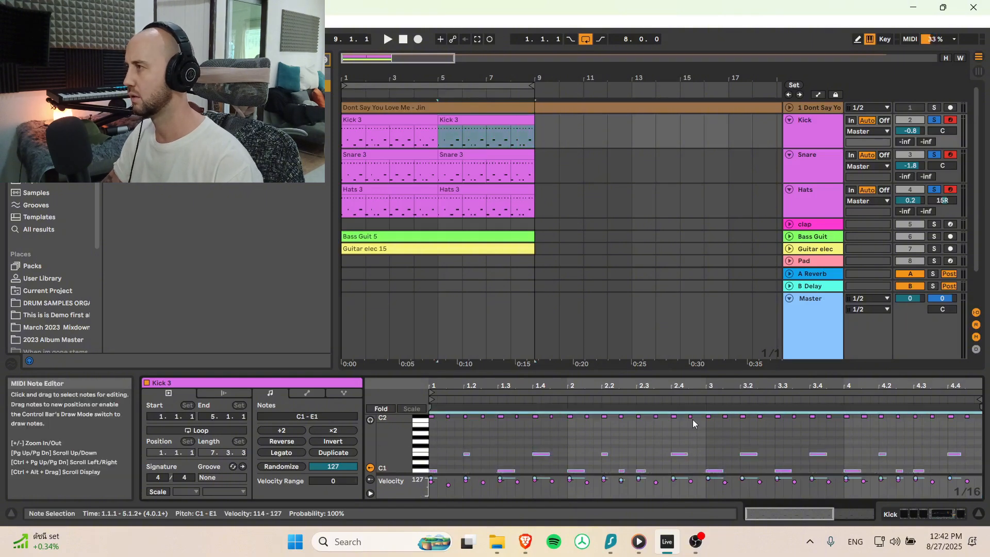
{"action": "key", "text": "space"}
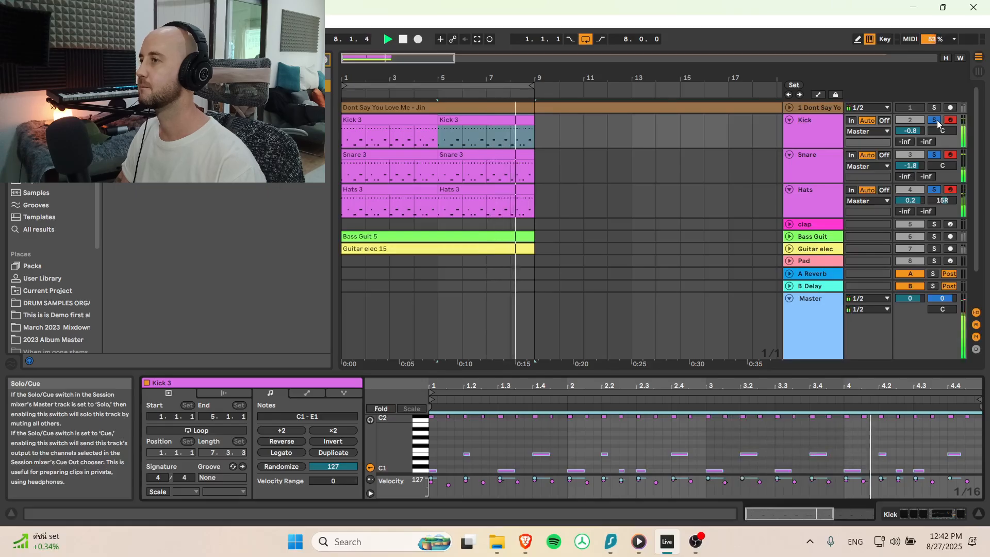
Step: Collapse the Kick, Snare and Hats tracks and play the loop with all tracks unsoloed
{"action": "left_click", "coordinate": [790, 120]}
{"action": "left_click", "coordinate": [789, 132]}
{"action": "left_click", "coordinate": [789, 144]}
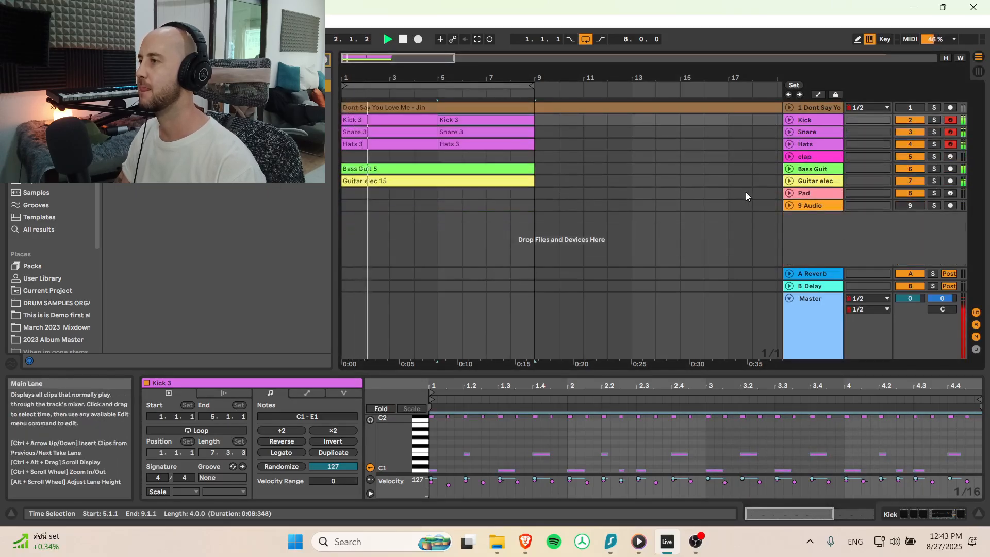
{"action": "left_click", "coordinate": [427, 169]}
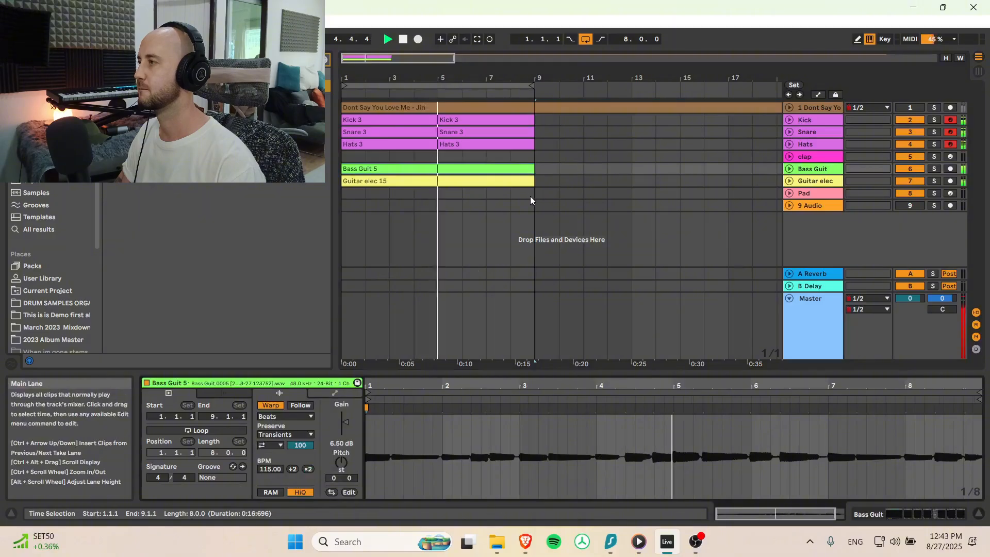
{"action": "left_click", "coordinate": [420, 121]}
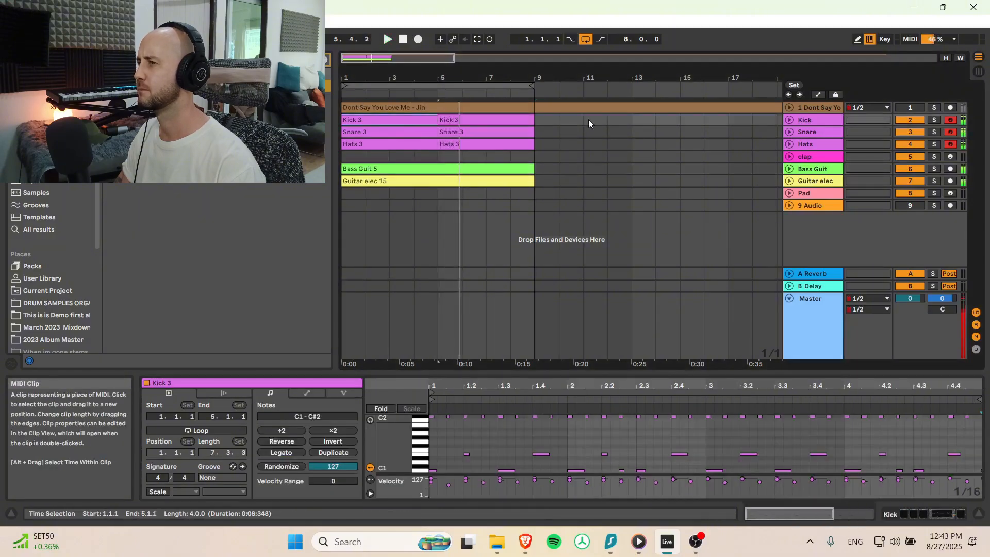
Step: Solo Kick, Snare and Hats, play the transition into bar 5, and inspect the C1 note at the end of the first Snare clip
{"action": "left_click", "coordinate": [934, 119]}
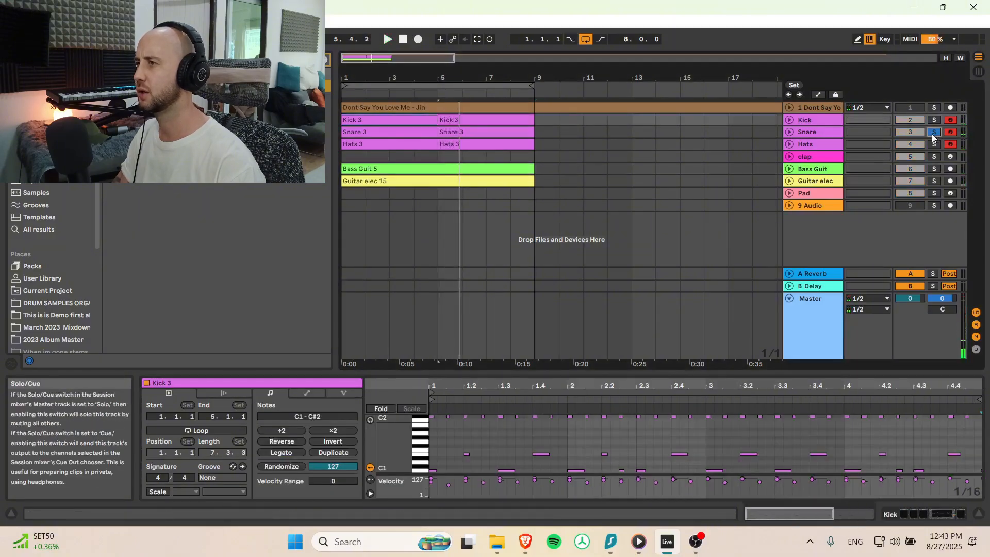
{"action": "left_click", "coordinate": [416, 154]}
{"action": "key", "text": "space"}
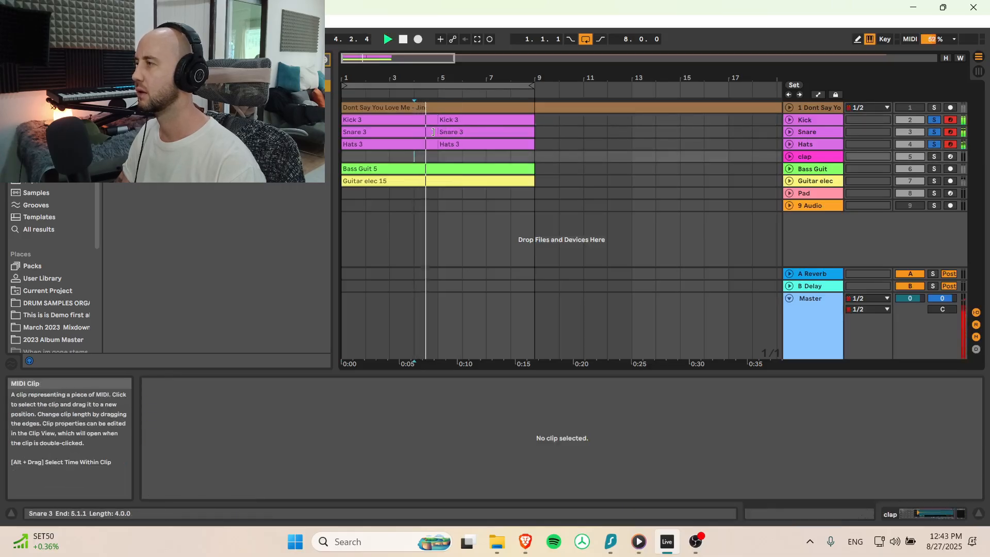
{"action": "left_click", "coordinate": [430, 131]}
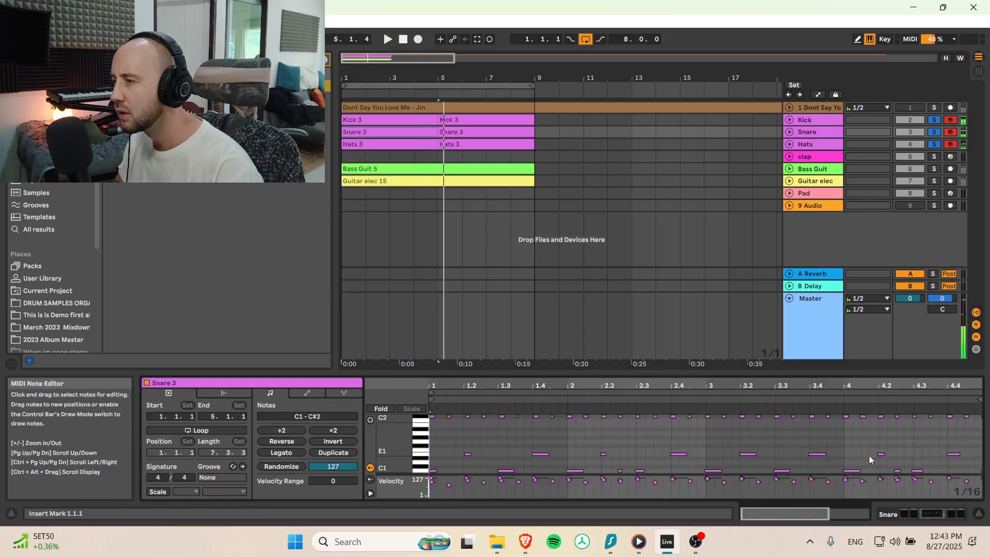
{"action": "key", "text": "space"}
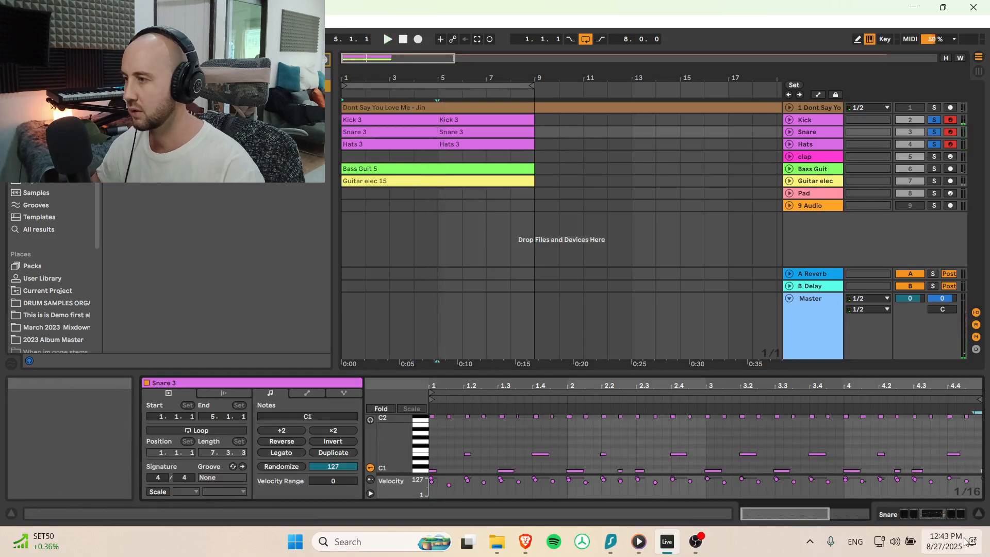
{"action": "left_click", "coordinate": [981, 428]}
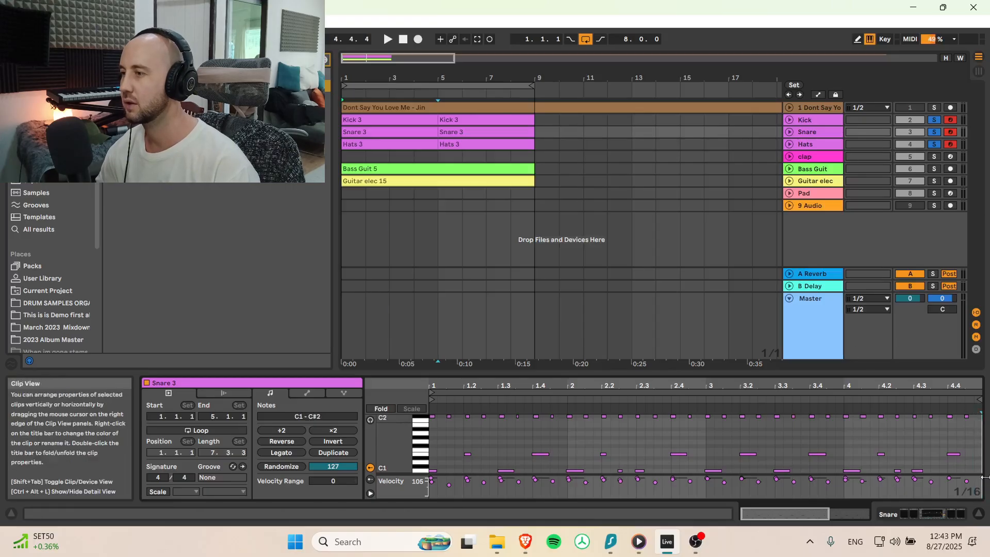
Step: Check the C#2 notes in the first Hats clip, E1 in Snare and C1 in Kick, and play the loop
{"action": "left_click", "coordinate": [427, 147]}
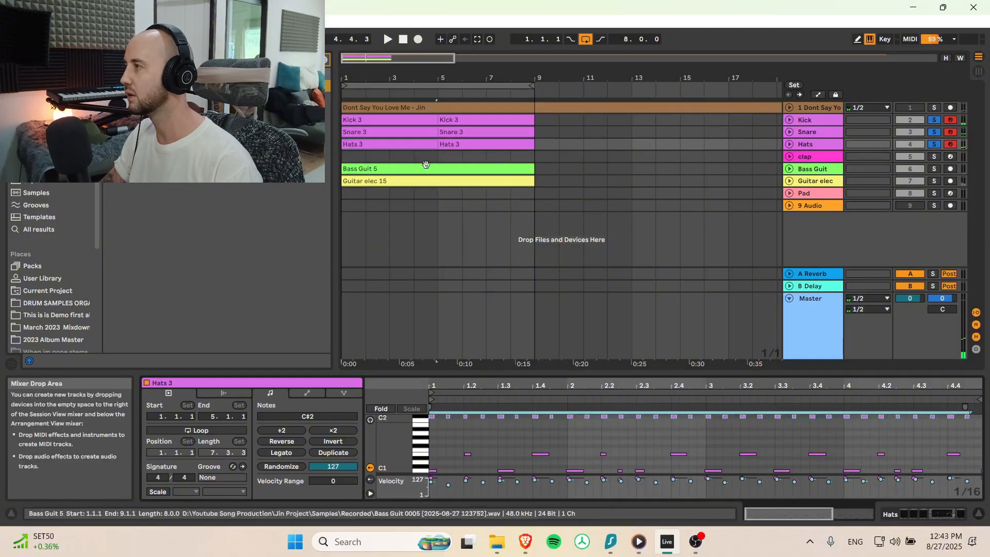
{"action": "left_click", "coordinate": [389, 129]}
{"action": "left_click_drag", "start_coordinate": [453, 438], "coordinate": [985, 459]}
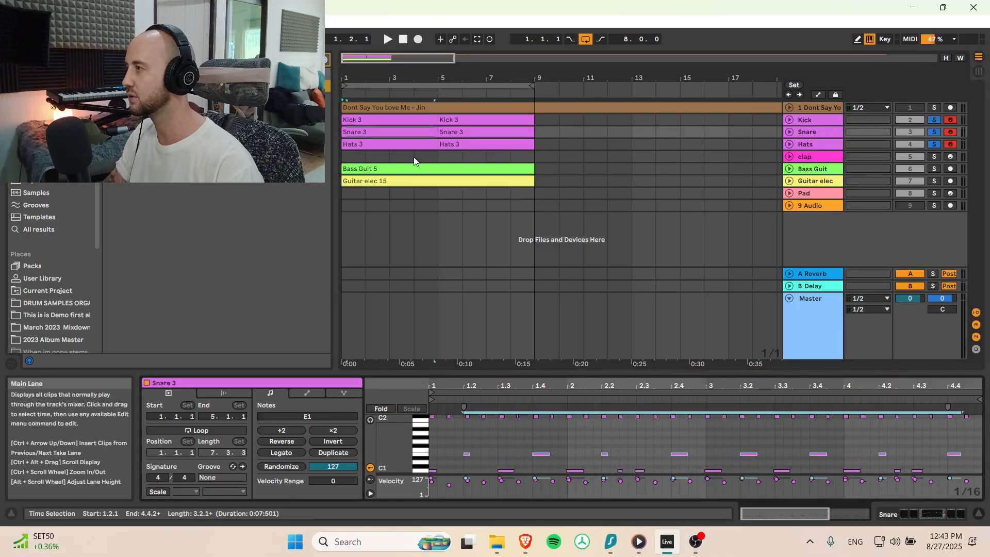
{"action": "left_click", "coordinate": [384, 120]}
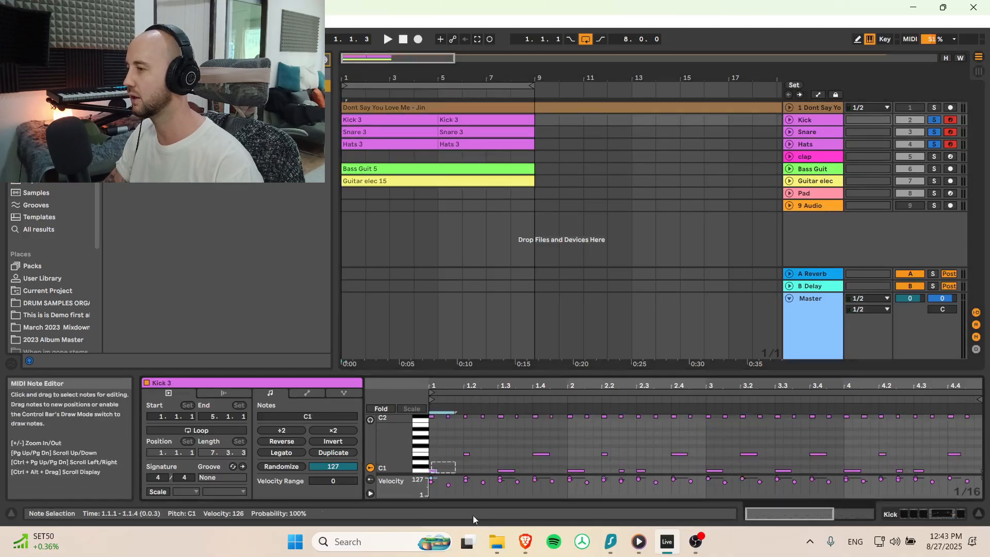
{"action": "key", "text": "space"}
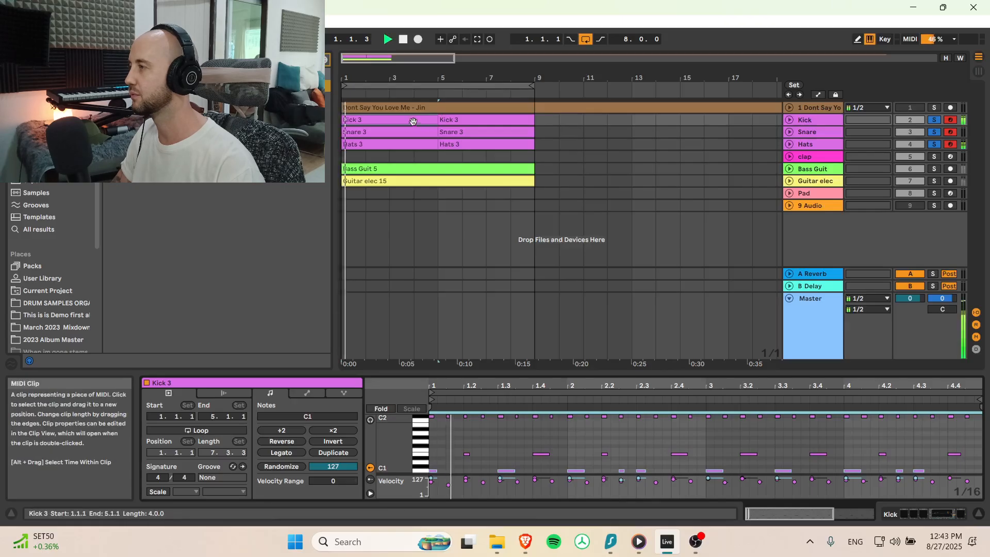
Step: Raise the velocity of the C1 notes in the first Hats clip and the E1 notes in the first Snare clip
{"action": "left_click", "coordinate": [407, 142]}
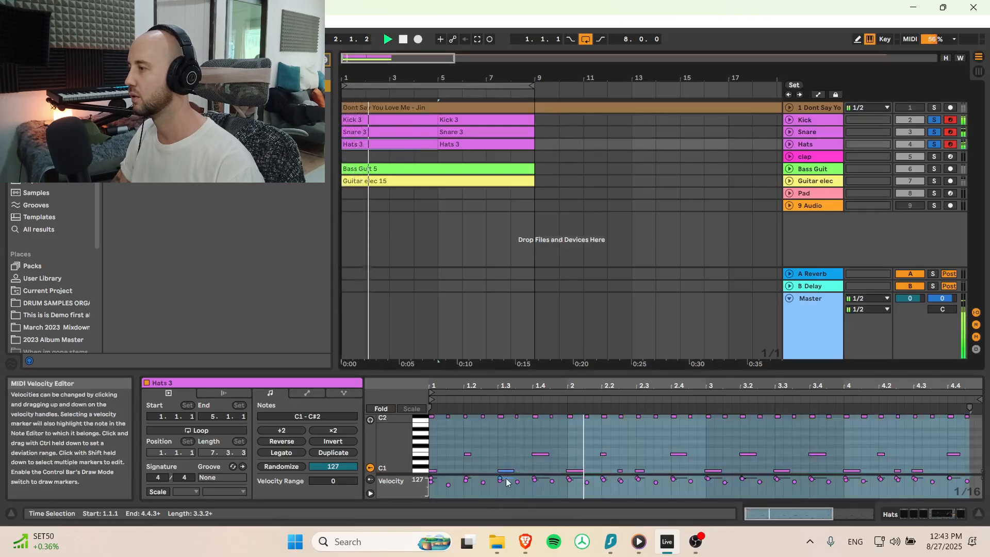
{"action": "left_click_drag", "start_coordinate": [939, 465], "coordinate": [322, 556]}
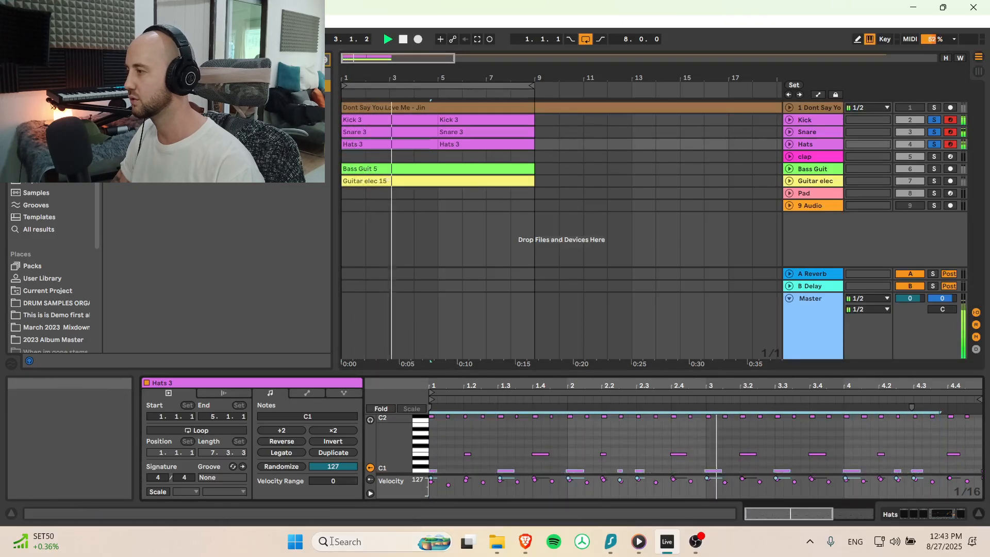
{"action": "left_click_drag", "start_coordinate": [510, 480], "coordinate": [509, 470]}
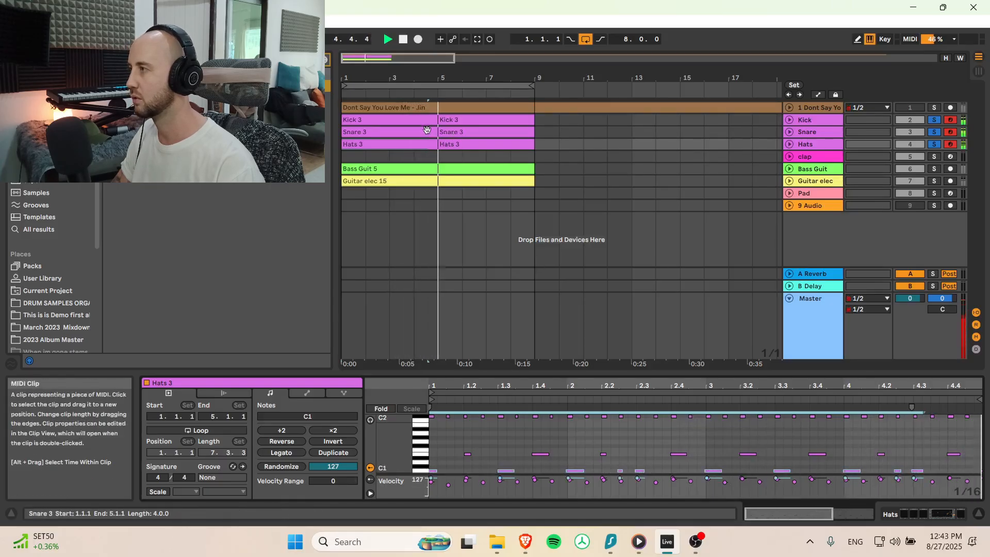
{"action": "left_click", "coordinate": [387, 132]}
{"action": "left_click_drag", "start_coordinate": [972, 452], "coordinate": [454, 462]}
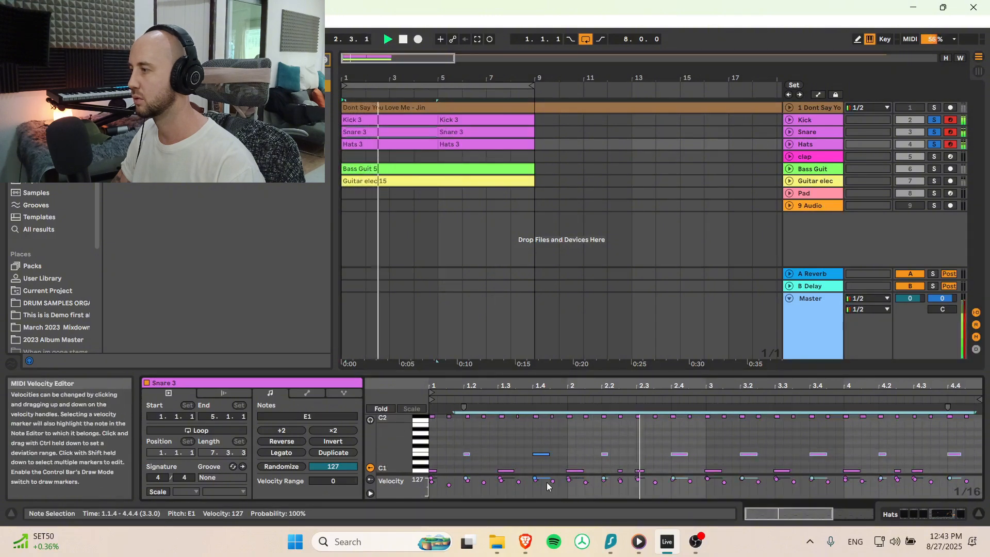
{"action": "left_click_drag", "start_coordinate": [536, 479], "coordinate": [537, 477]}
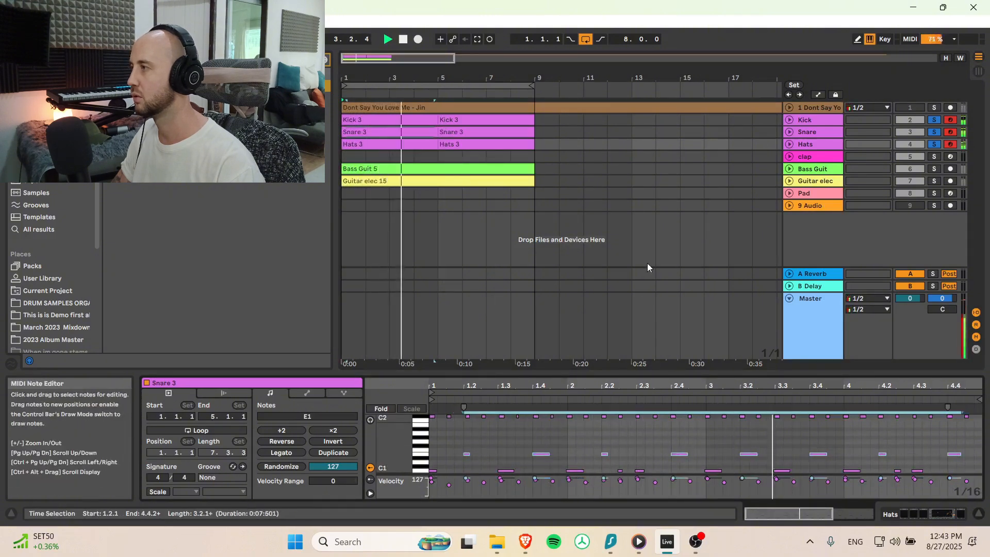
Step: Duplicate the first Kick, Snare and Hats clips onto bars 5 to 8 again, replacing the earlier copies
{"action": "left_click", "coordinate": [392, 130]}
{"action": "left_click", "coordinate": [399, 122]}
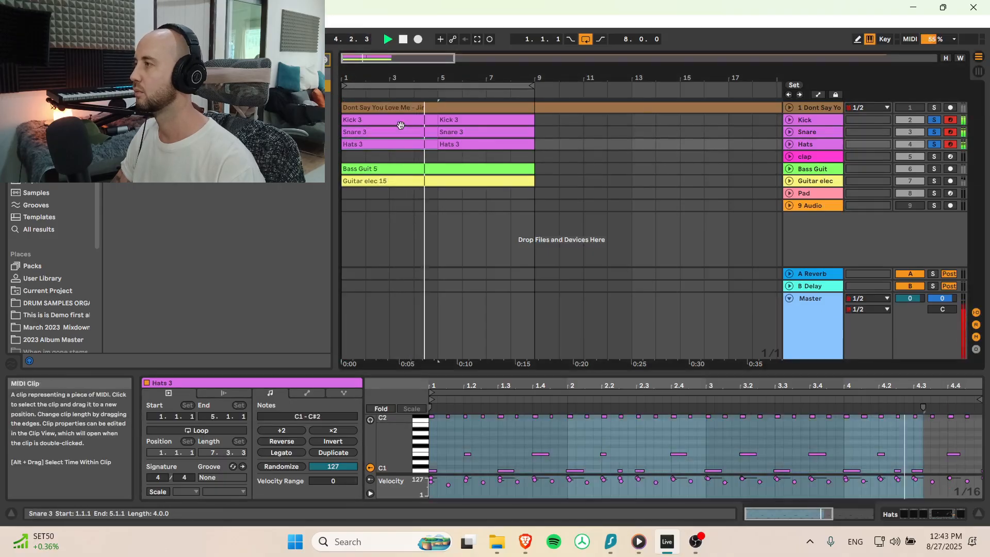
{"action": "left_click", "coordinate": [406, 144], "text": "shift"}
{"action": "key", "text": "ctrl+d"}
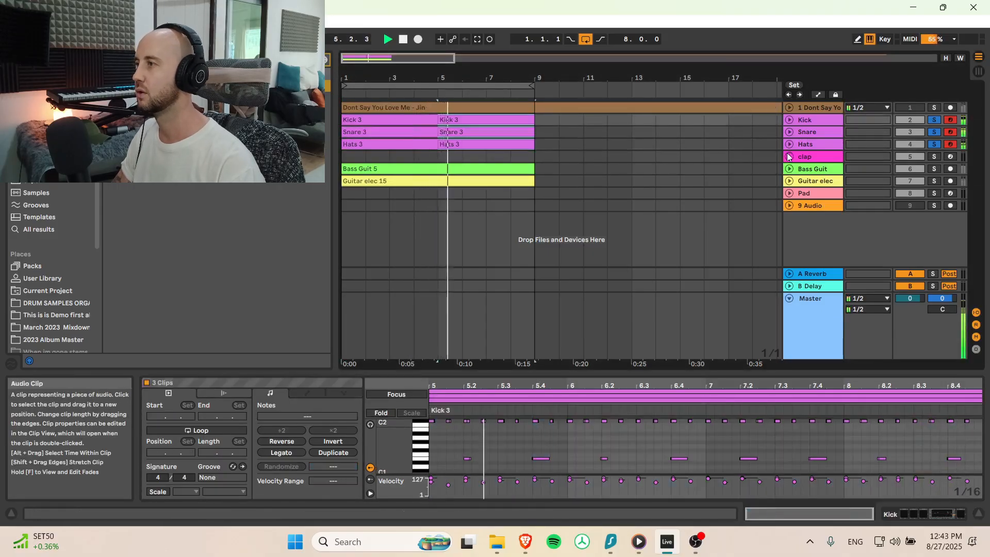
{"action": "key", "text": "space"}
Step: Set the C#2 note at 1.1.3 in the second Kick clip to velocity 114 and play from bar 5
{"action": "left_click", "coordinate": [451, 120]}
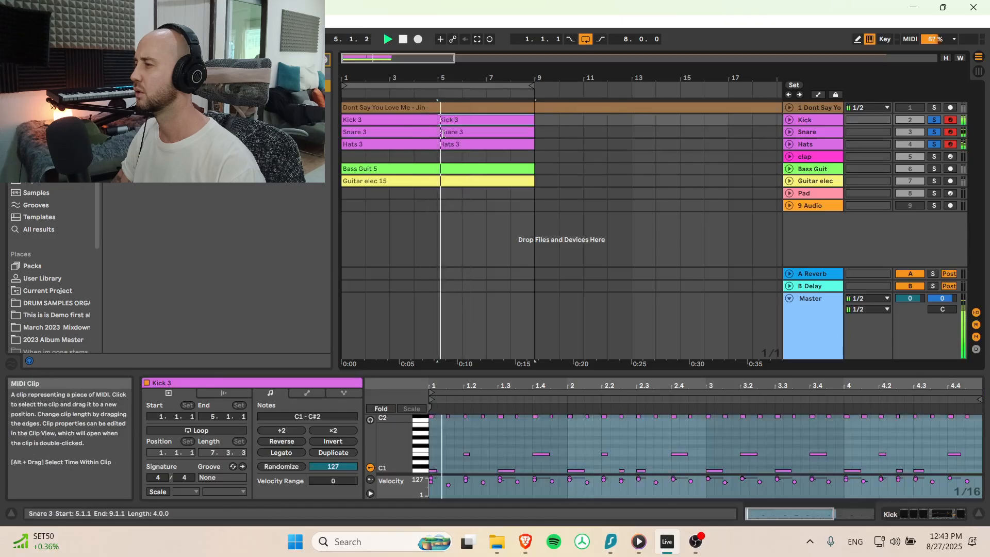
{"action": "left_click", "coordinate": [447, 485]}
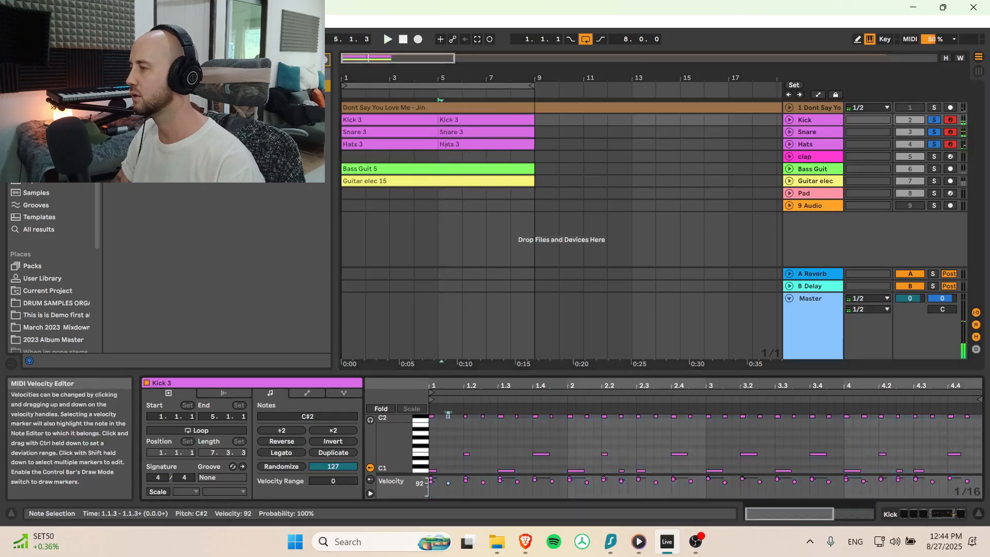
{"action": "left_click_drag", "start_coordinate": [448, 481], "coordinate": [458, 486]}
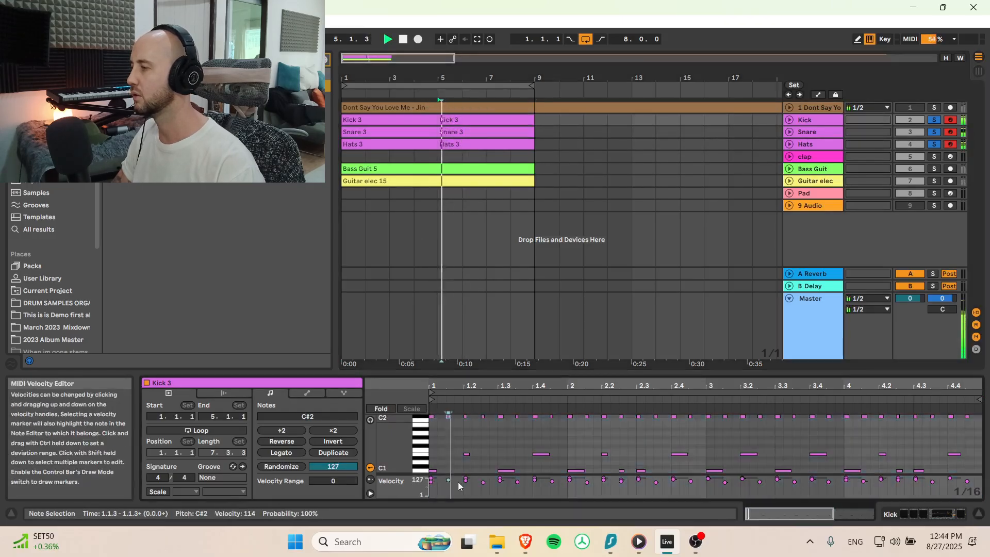
{"action": "key", "text": "space"}
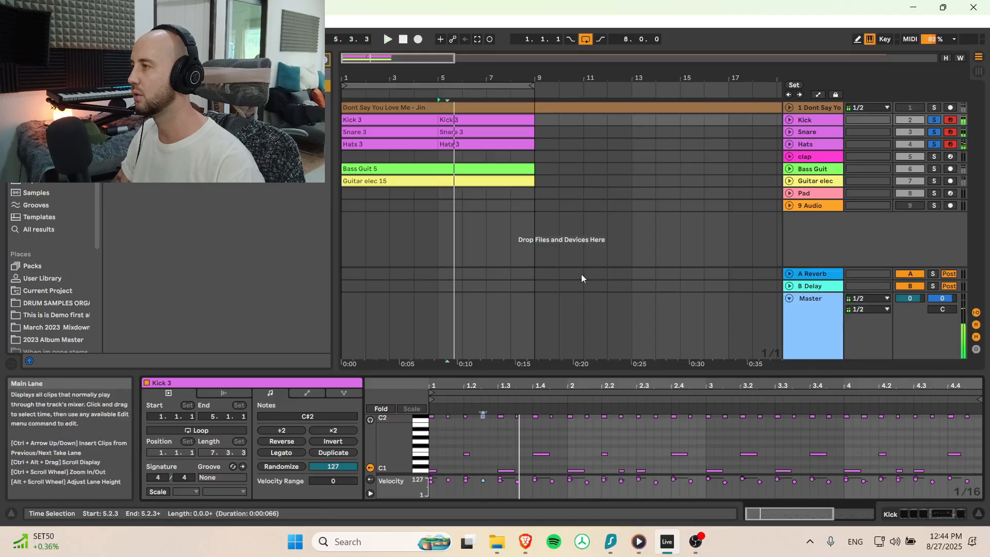
Step: Set the C#2 notes at 1.1.3 and 1.2.3 in the second Hats clip to velocities 100 and 99 while playing the drums
{"action": "left_click", "coordinate": [455, 144]}
{"action": "key", "text": "space"}
{"action": "left_click", "coordinate": [448, 481]}
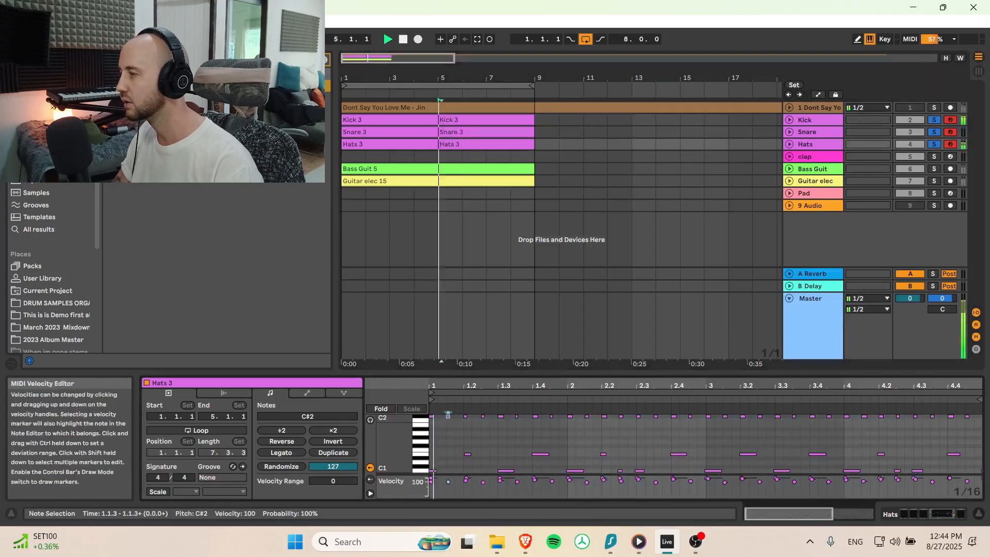
{"action": "left_click", "coordinate": [485, 486]}
{"action": "left_click", "coordinate": [483, 483]}
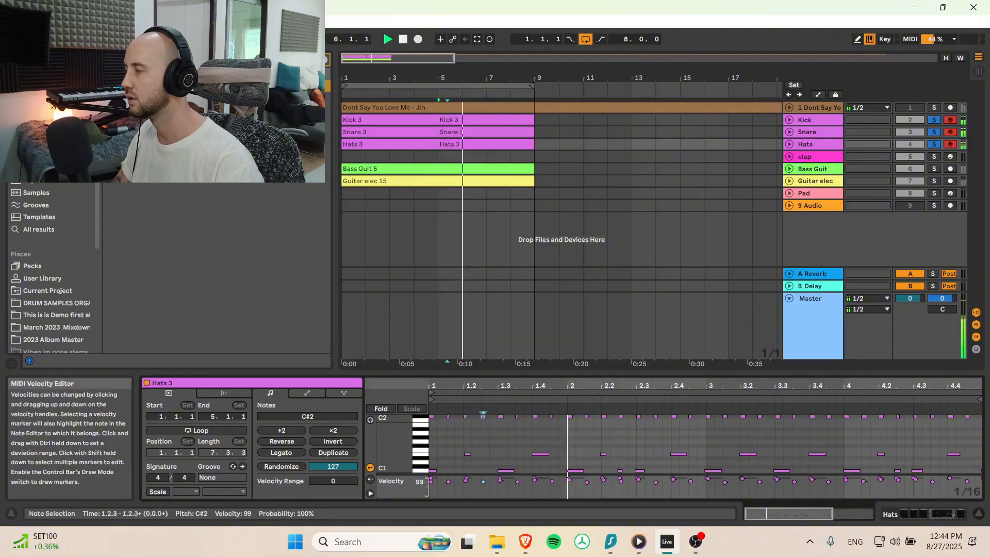
{"action": "left_click", "coordinate": [415, 144]}
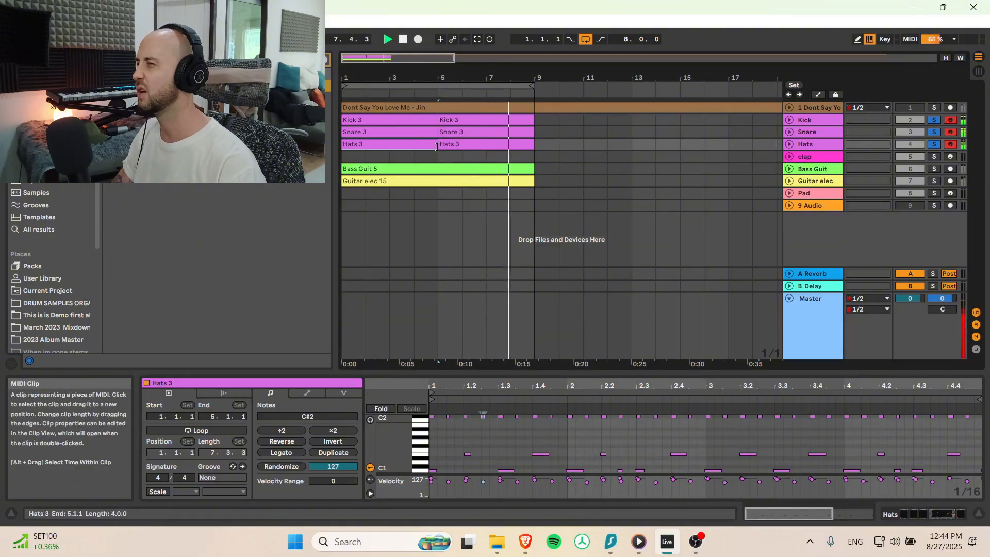
{"action": "left_click", "coordinate": [454, 132]}
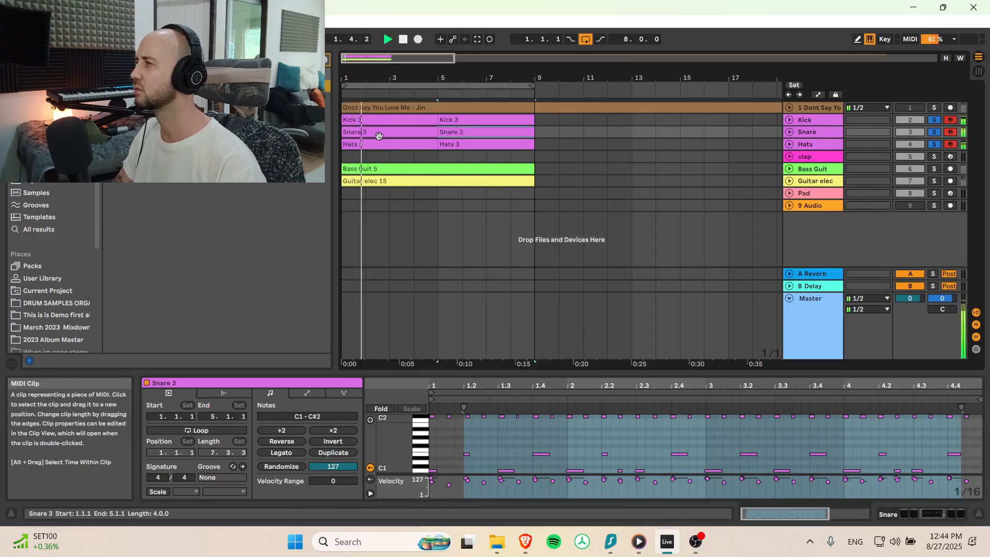
Step: Unsolo the drum tracks, arm the Pad track and record an eight-bar pad part over the loop
{"action": "left_click", "coordinate": [941, 131]}
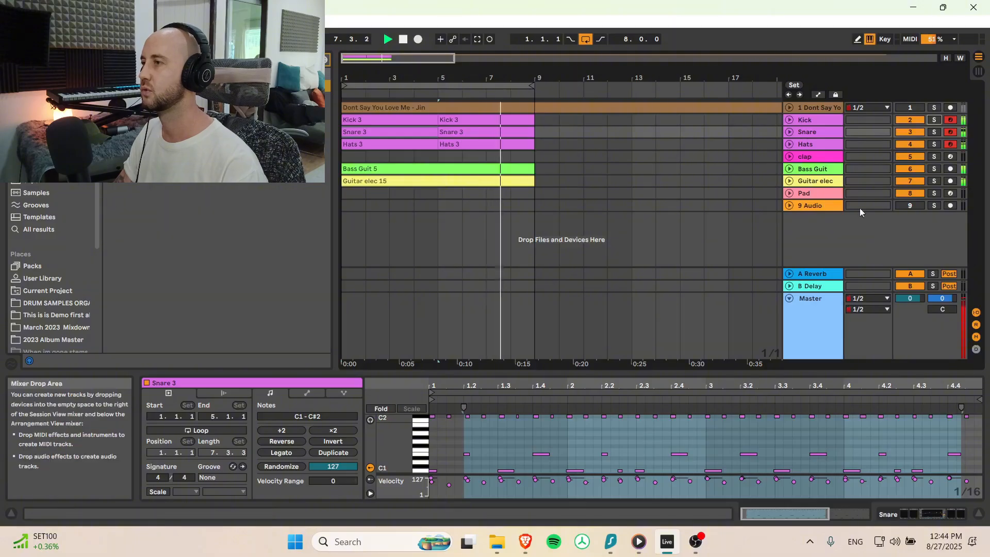
{"action": "left_click", "coordinate": [950, 194]}
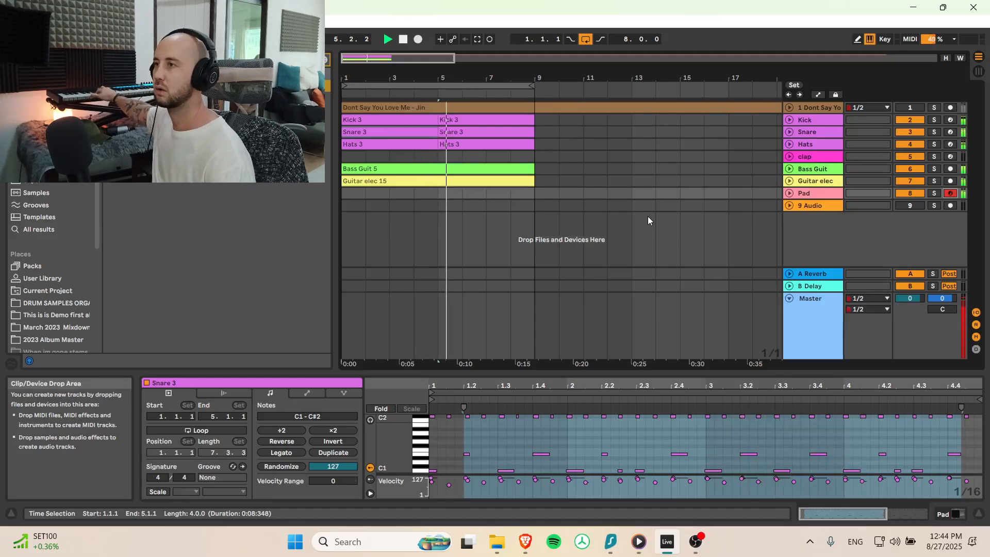
{"action": "left_click", "coordinate": [417, 40]}
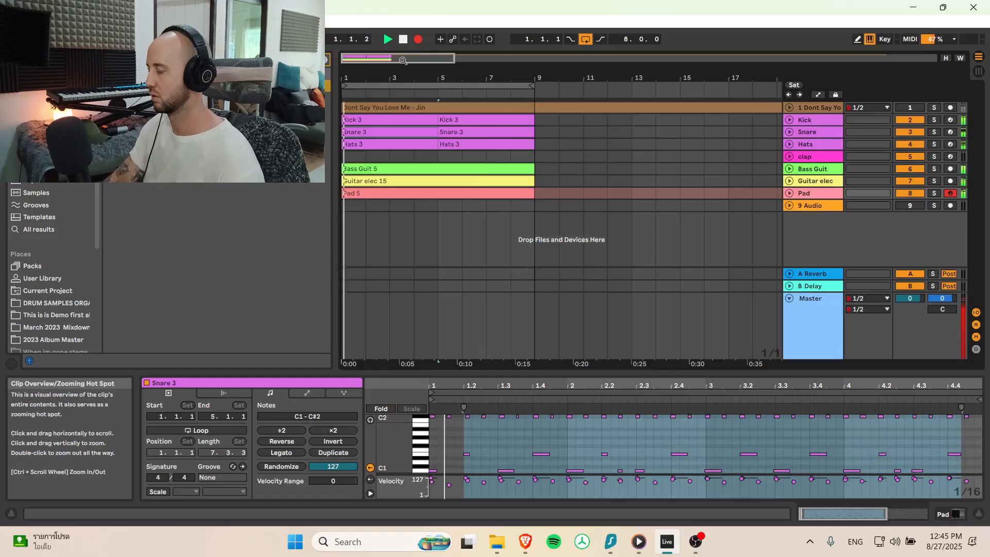
Step: Quantize all notes in the recorded Pad clip and unfold the Pad track during playback
{"action": "left_click", "coordinate": [351, 196]}
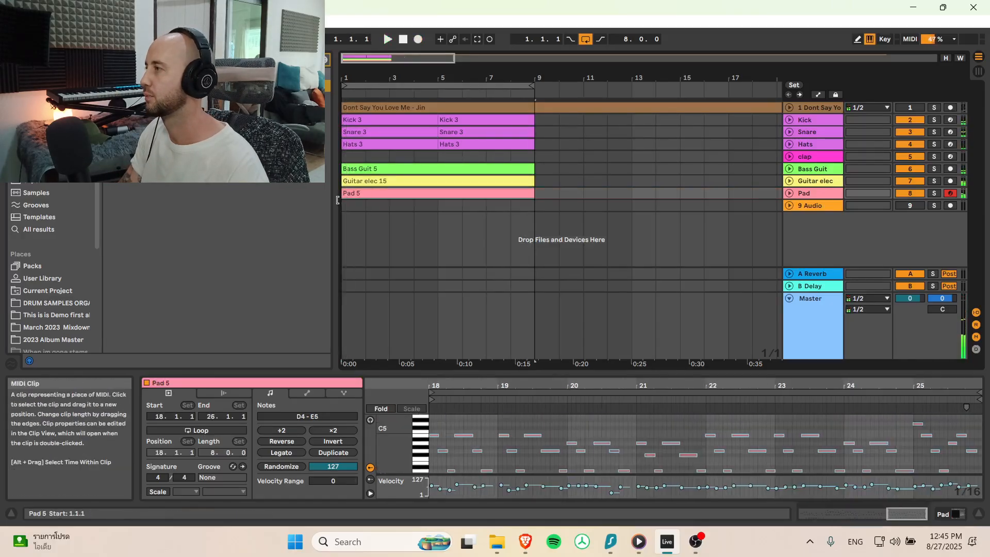
{"action": "left_click", "coordinate": [437, 425]}
{"action": "key", "text": "ctrl+a"}
{"action": "key", "text": "ctrl+u"}
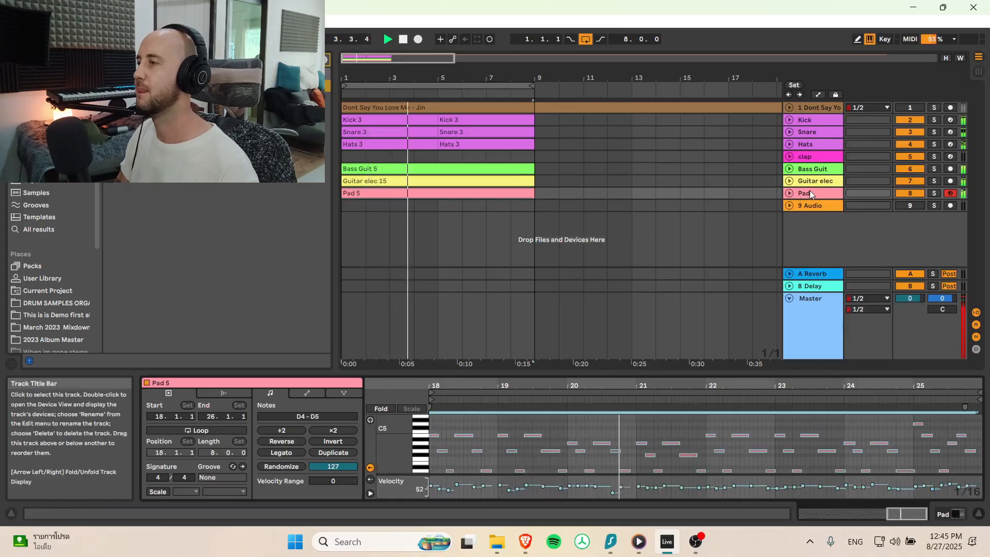
{"action": "left_click", "coordinate": [790, 193]}
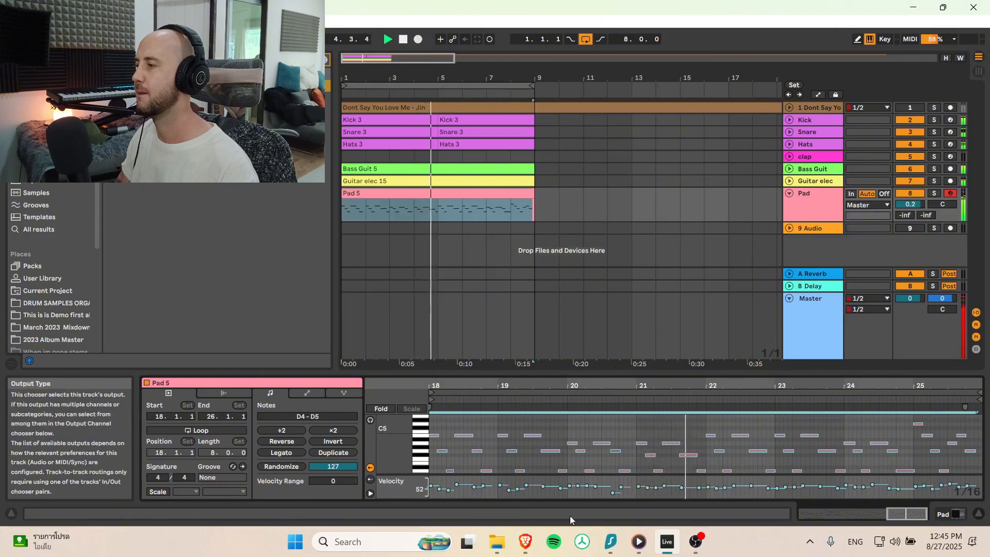
Step: In the Pad clip, lower the two G4 notes between 20.1.3 and 20.4.1 to F#4 and raise the note at 23.2.3 to C5
{"action": "left_click", "coordinate": [594, 459]}
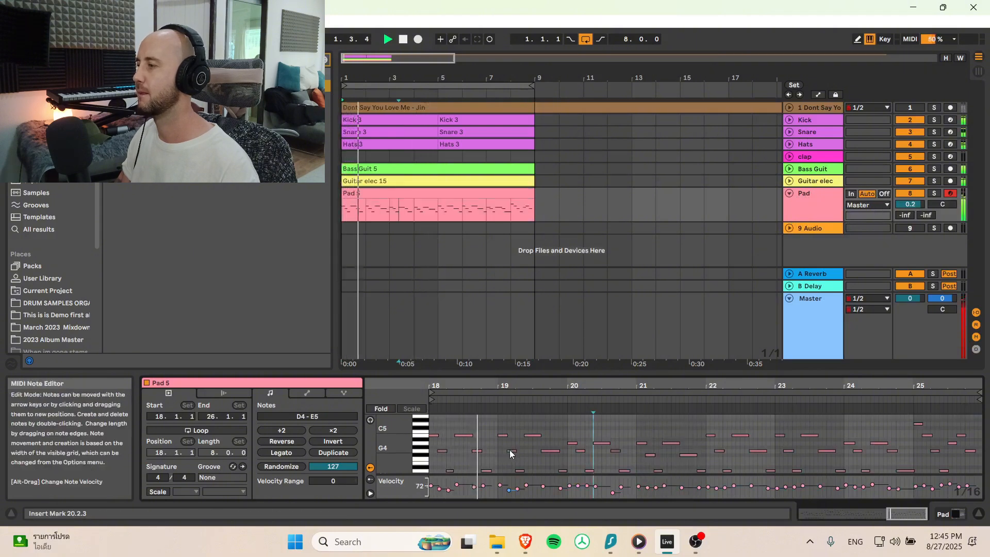
{"action": "mouse_move", "coordinate": [586, 462]}
{"action": "left_mouse_down"}
{"action": "mouse_move", "coordinate": [595, 455]}
{"action": "mouse_move", "coordinate": [580, 449]}
{"action": "left_mouse_up"}
{"action": "key", "text": "Down"}
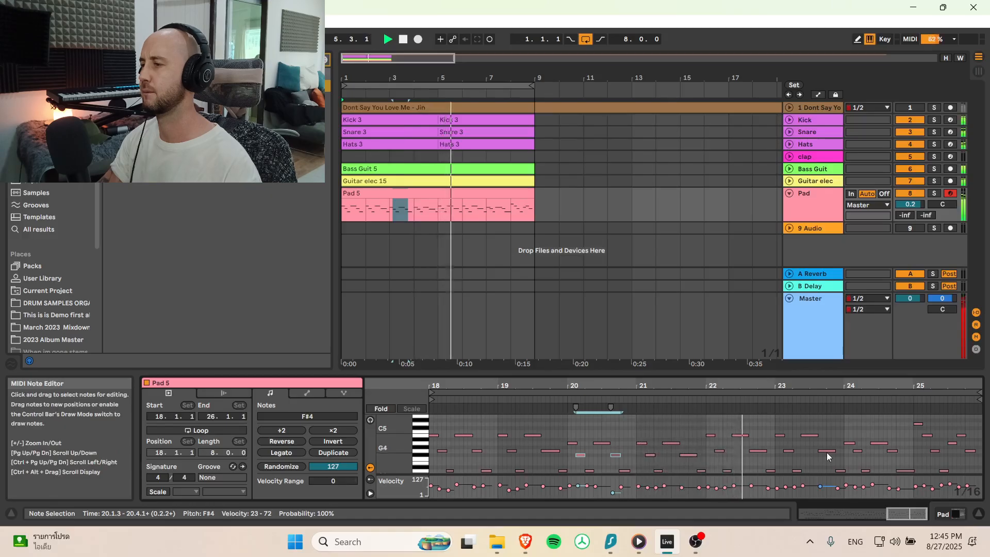
{"action": "left_click_drag", "start_coordinate": [809, 436], "coordinate": [809, 431]}
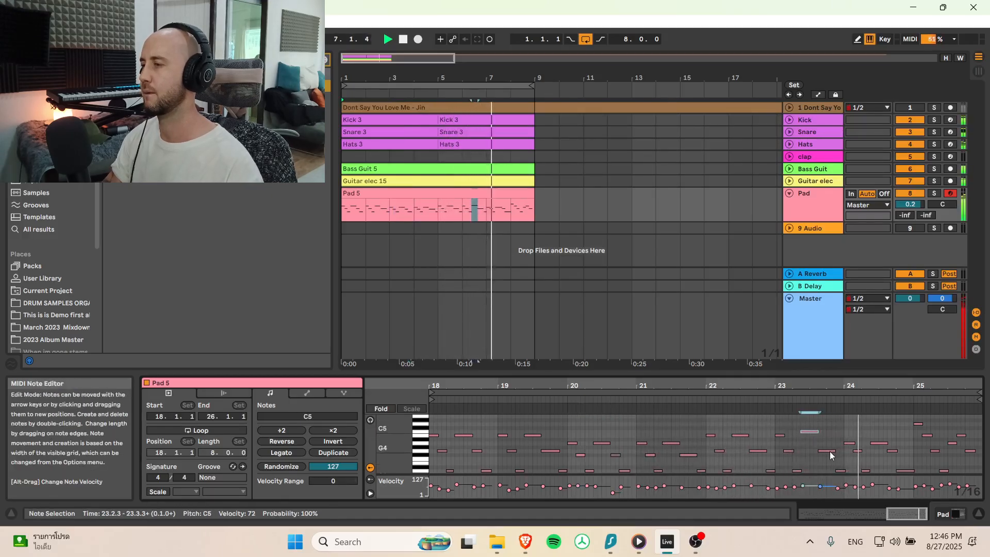
{"action": "left_click", "coordinate": [767, 409]}
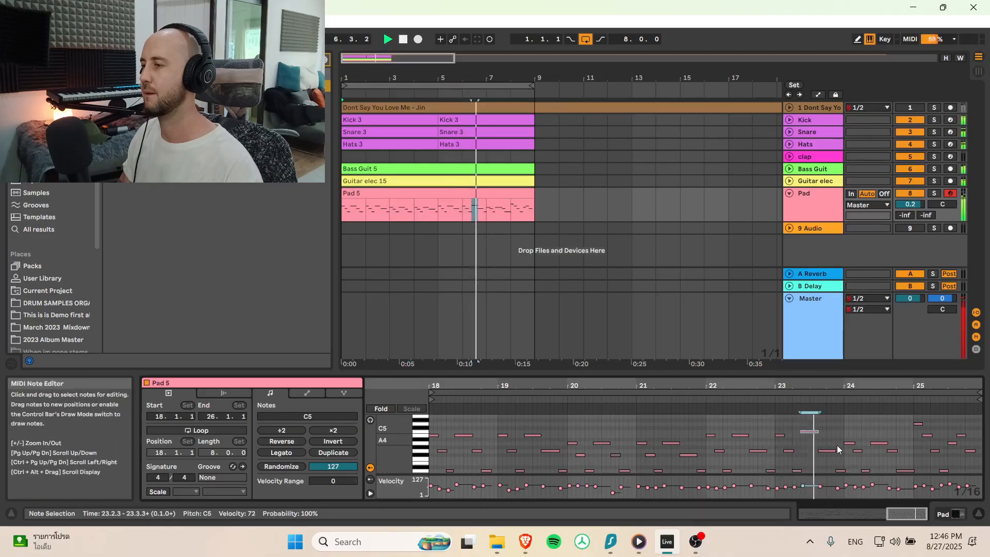
Step: Raise the two upper Pad notes between 24.1.1 and 24.3.3 five semitones to D5 and replay the passage
{"action": "left_click_drag", "start_coordinate": [845, 430], "coordinate": [880, 445]}
{"action": "key", "text": "Up"}
{"action": "key", "text": "Up"}
{"action": "key", "text": "Up"}
{"action": "key", "text": "Up"}
{"action": "key", "text": "Up"}
{"action": "key", "text": "space"}
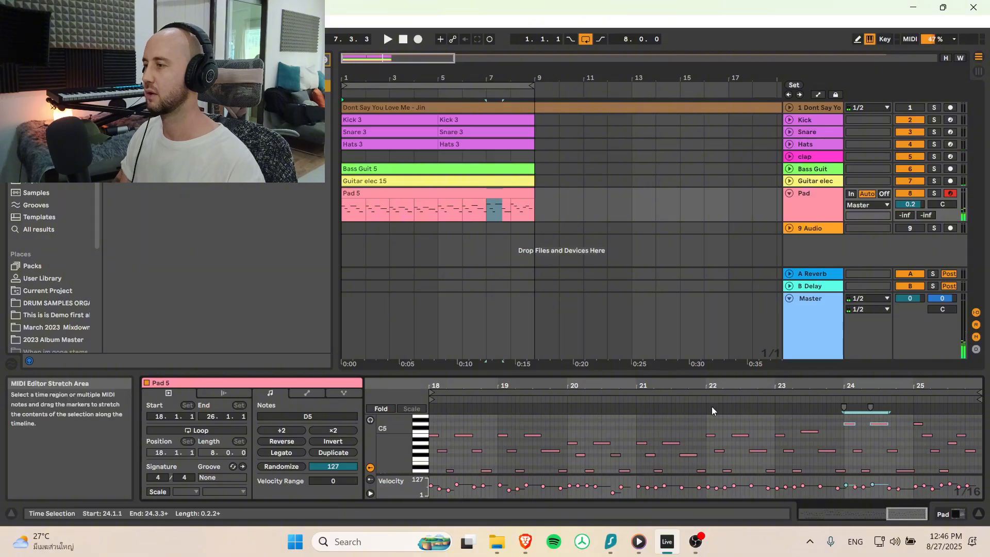
{"action": "left_click", "coordinate": [698, 394]}
{"action": "key", "text": "space"}
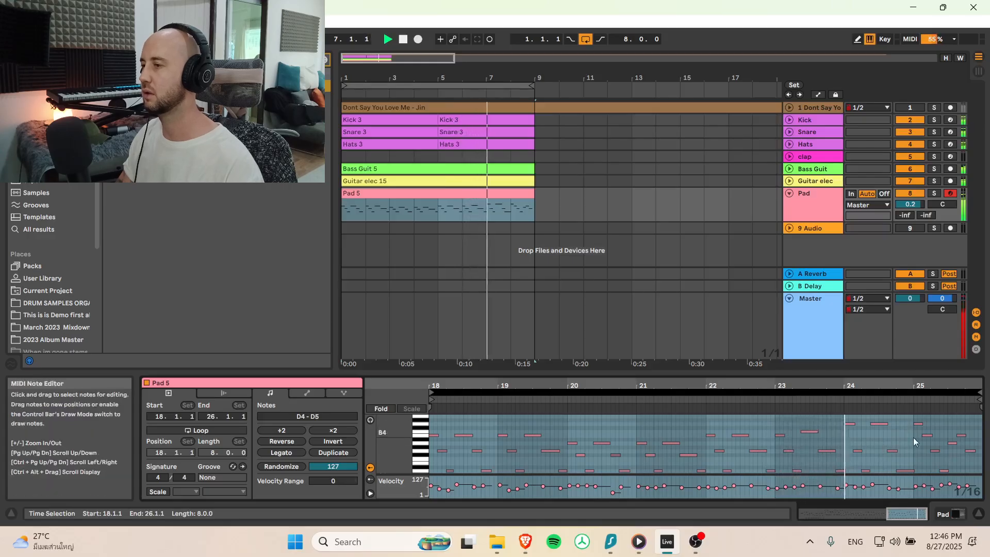
Step: Set the two Pad notes between 24.1.3 and 24.4.1 and the note at 25.1.3 to F#4, and play them back
{"action": "left_click_drag", "start_coordinate": [906, 444], "coordinate": [859, 459]}
{"action": "key", "text": "Down"}
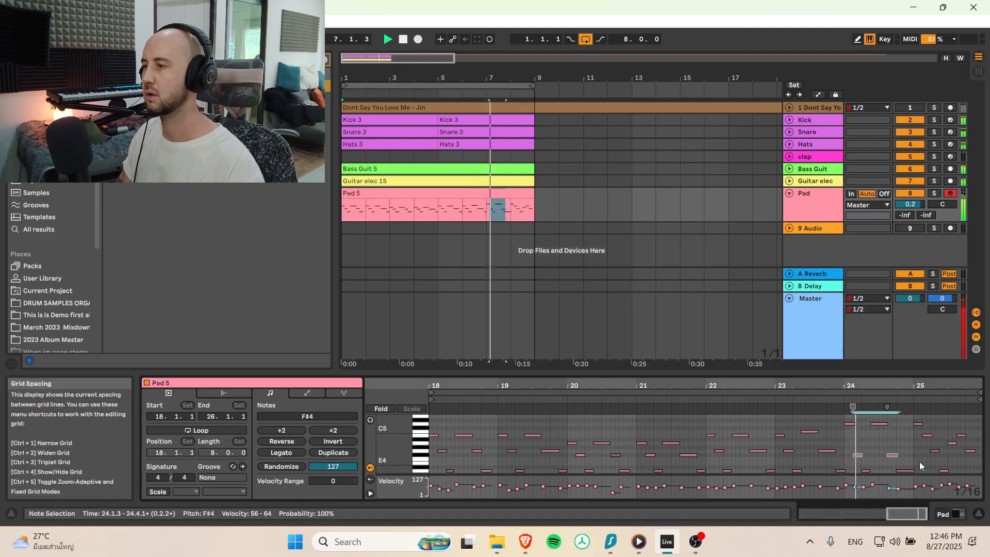
{"action": "left_click", "coordinate": [927, 434]}
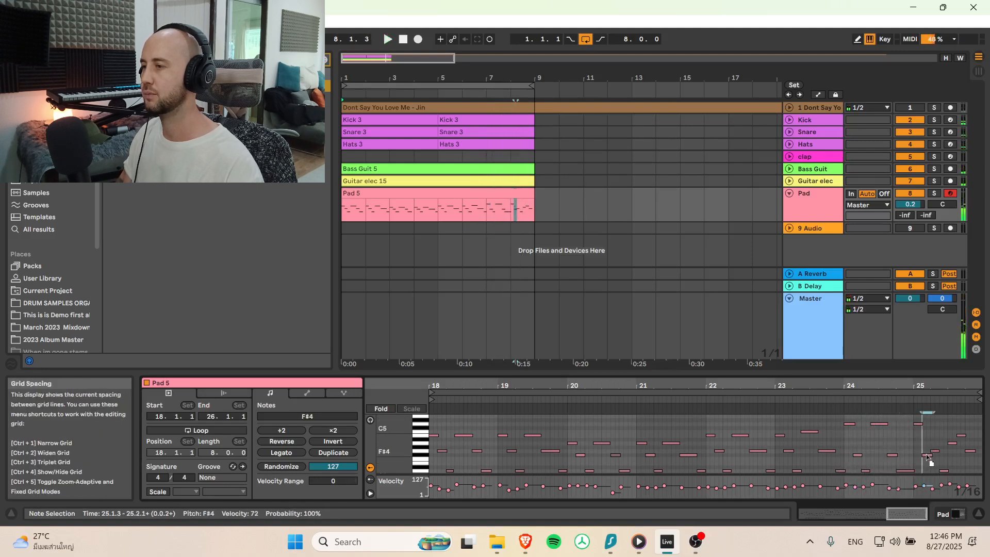
{"action": "left_click_drag", "start_coordinate": [931, 453], "coordinate": [929, 456]}
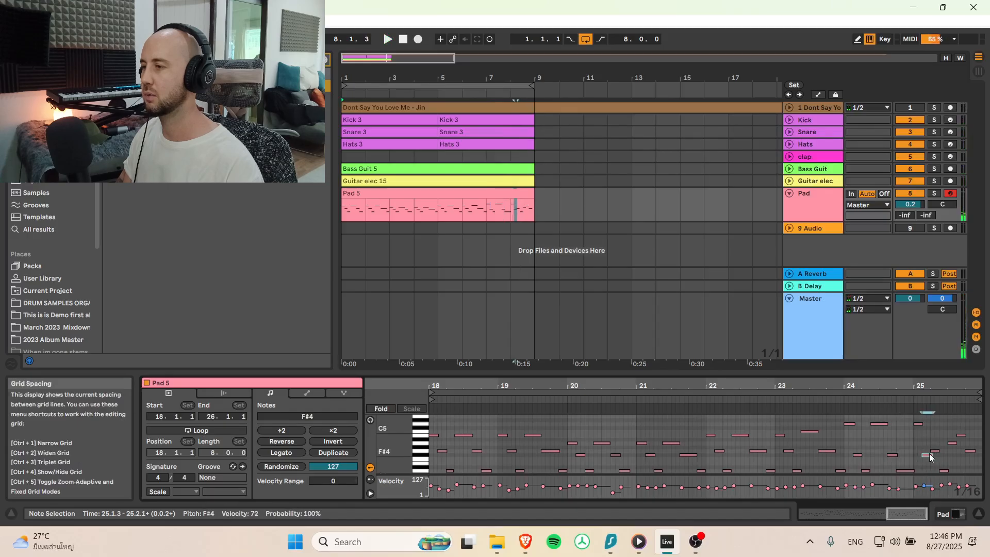
{"action": "left_click", "coordinate": [834, 407]}
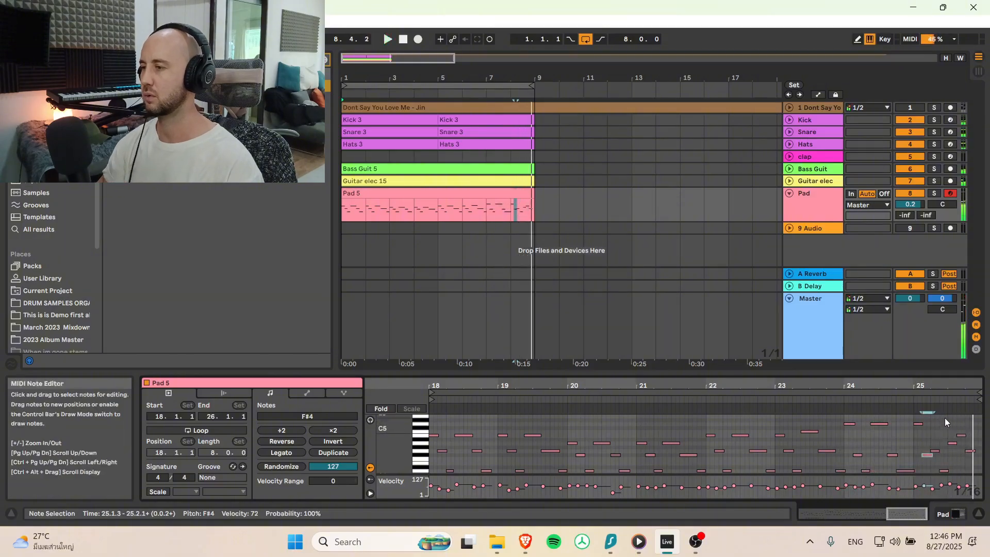
Step: Raise the last three Pad notes, from 25.3.1 onward, so they span C5 to E5, and play them
{"action": "left_click_drag", "start_coordinate": [952, 421], "coordinate": [975, 458]}
{"action": "left_click_drag", "start_coordinate": [968, 450], "coordinate": [967, 434]}
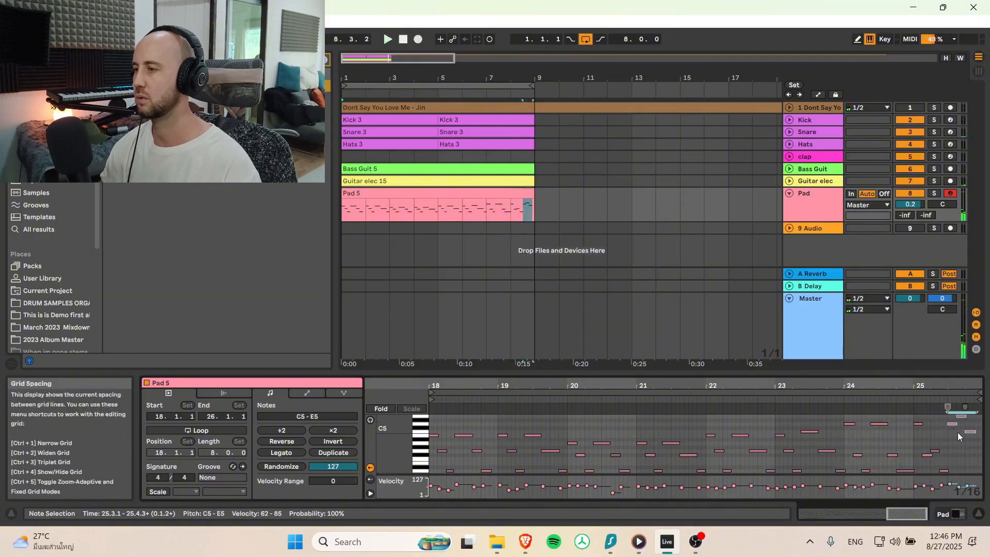
{"action": "key", "text": "space"}
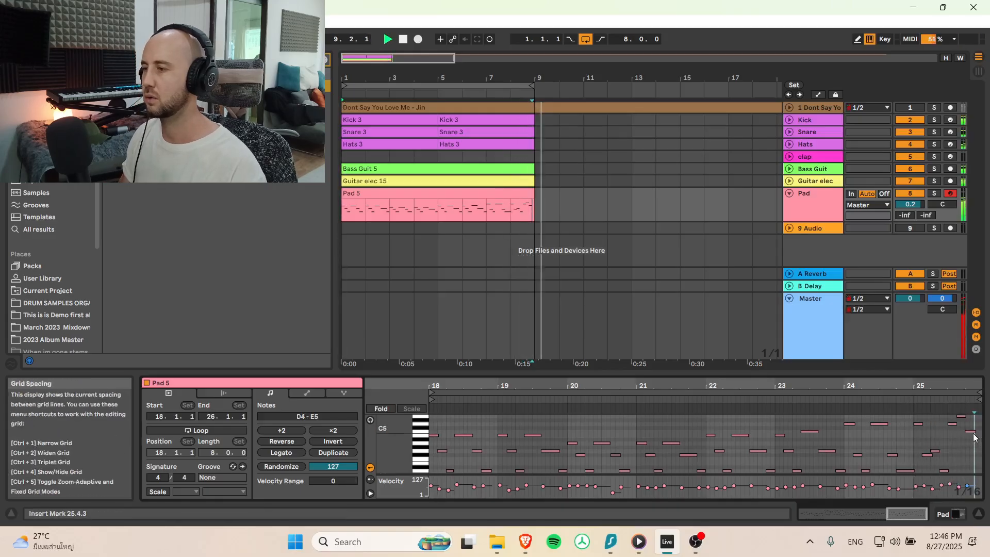
Step: Lower the last Pad note at 25.4.1 to B4, shorten it to end at 25.4.3, and replay the ending
{"action": "left_click", "coordinate": [973, 433]}
{"action": "left_click_drag", "start_coordinate": [973, 433], "coordinate": [972, 437]}
{"action": "left_click", "coordinate": [911, 406]}
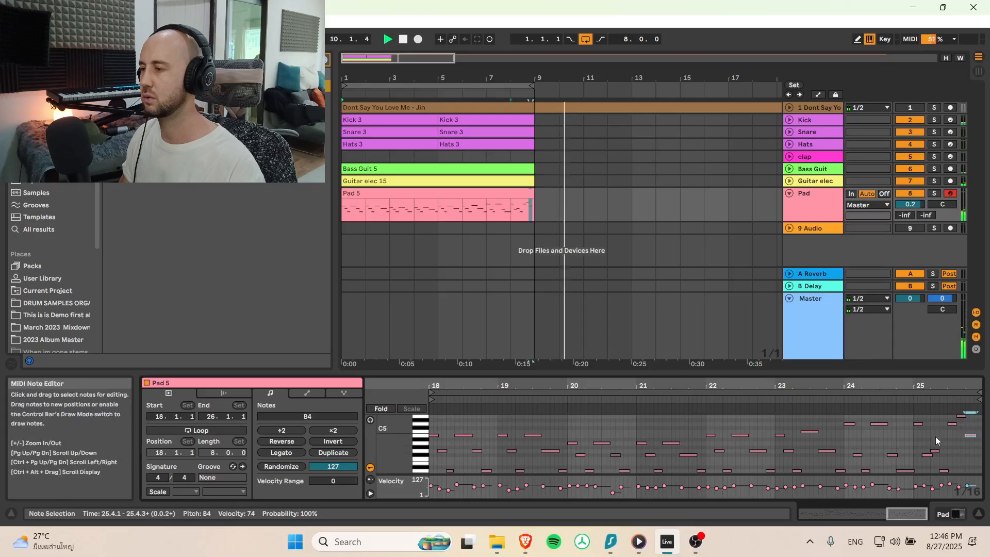
{"action": "left_click_drag", "start_coordinate": [912, 511], "coordinate": [913, 536]}
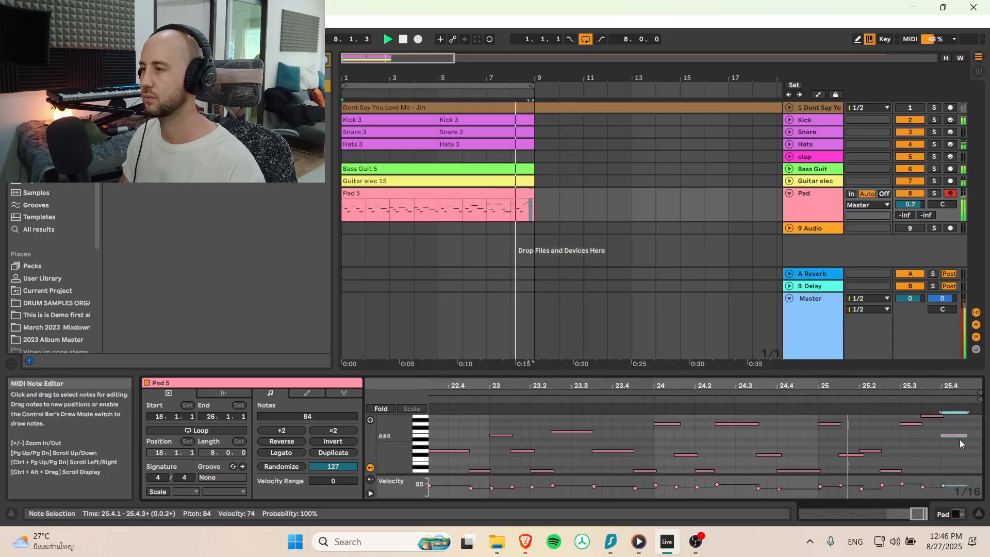
{"action": "left_click_drag", "start_coordinate": [966, 436], "coordinate": [961, 436]}
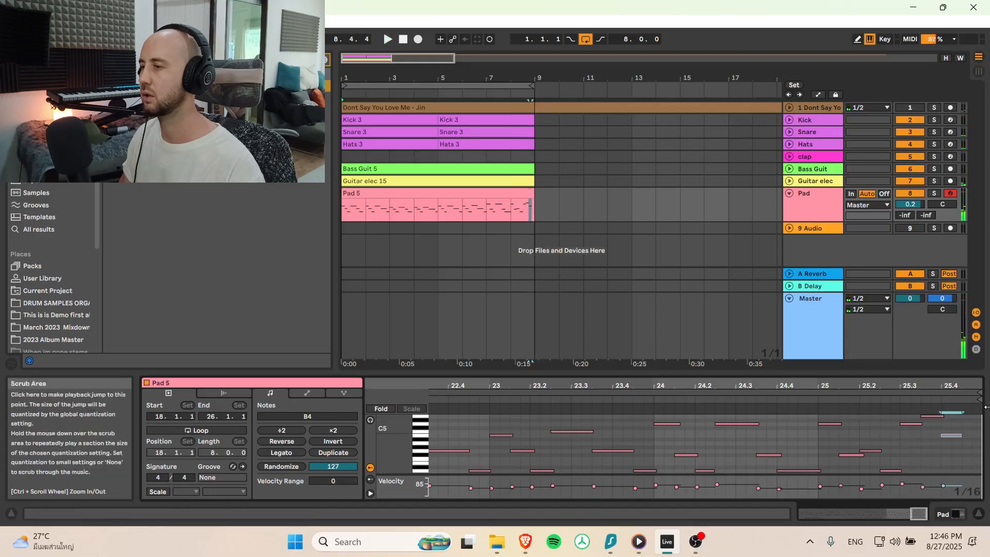
{"action": "left_click", "coordinate": [789, 402]}
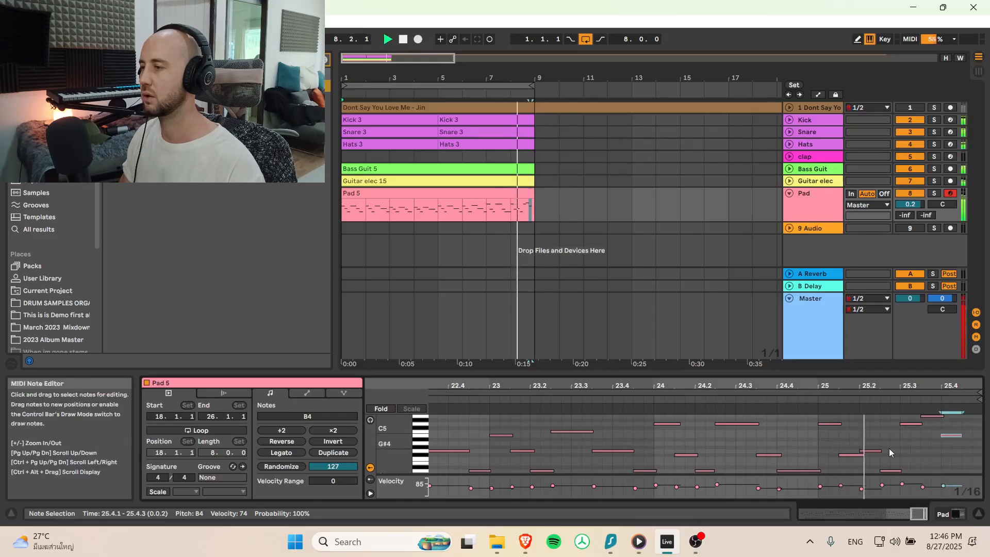
{"action": "left_click", "coordinate": [818, 405]}
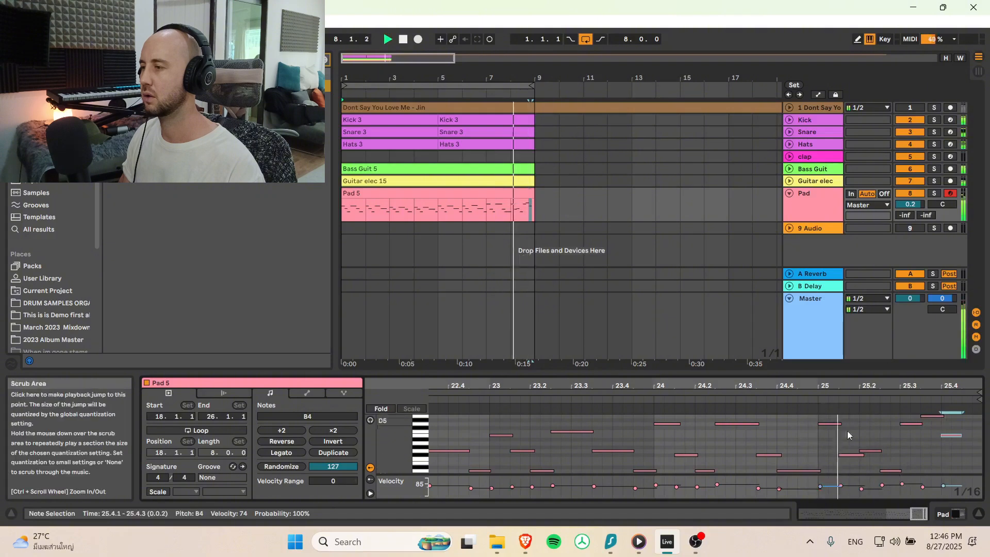
Step: Raise the Pad note at 25.2.3 to A4 and play the end of the clip
{"action": "key", "text": "space"}
{"action": "left_click_drag", "start_coordinate": [894, 469], "coordinate": [896, 449]}
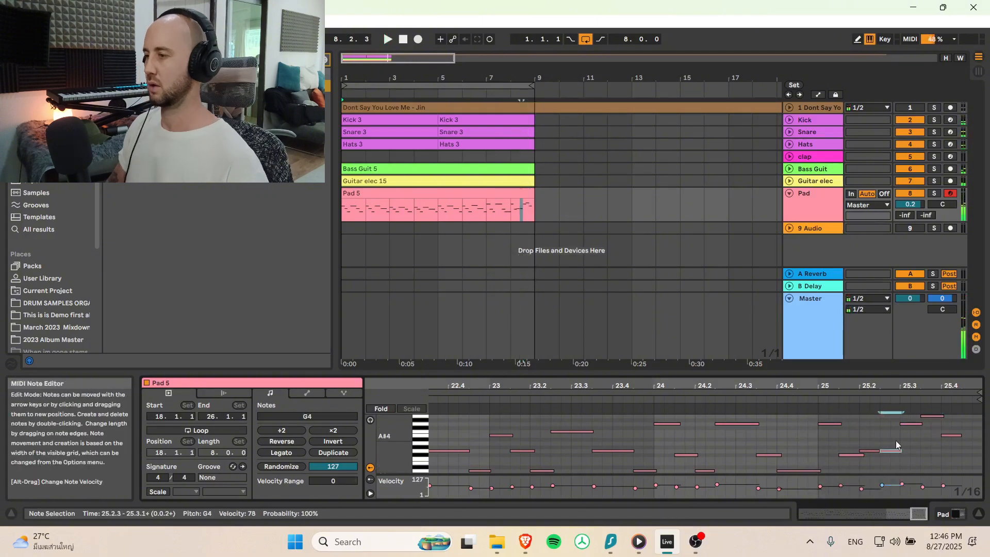
{"action": "key", "text": "space"}
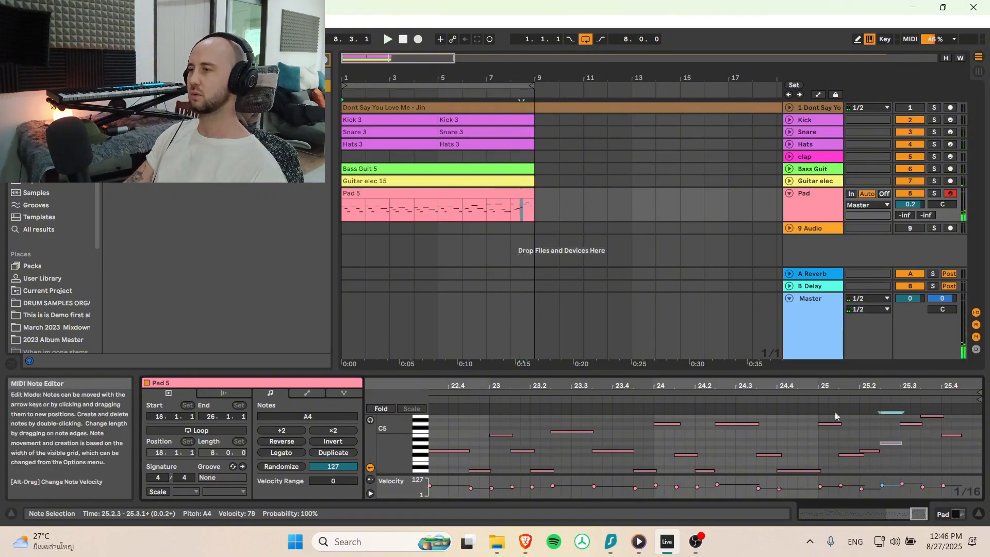
{"action": "key", "text": "space"}
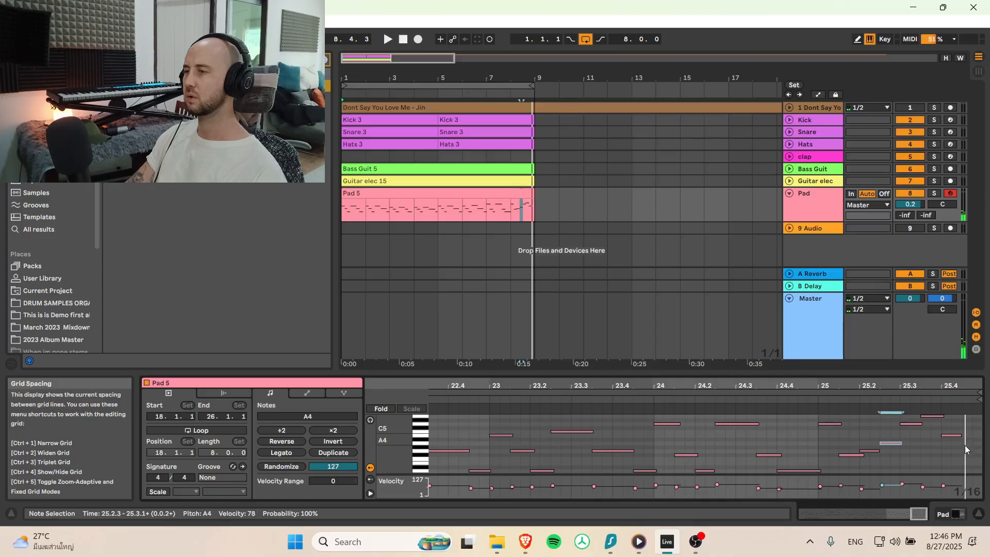
Step: Lower the Pad note at 25.4.1 to A4, add a C5 note at 25.4.3, and play the ending
{"action": "mouse_move", "coordinate": [911, 514]}
{"action": "left_mouse_down"}
{"action": "mouse_move", "coordinate": [884, 514]}
{"action": "mouse_move", "coordinate": [911, 514]}
{"action": "left_mouse_up"}
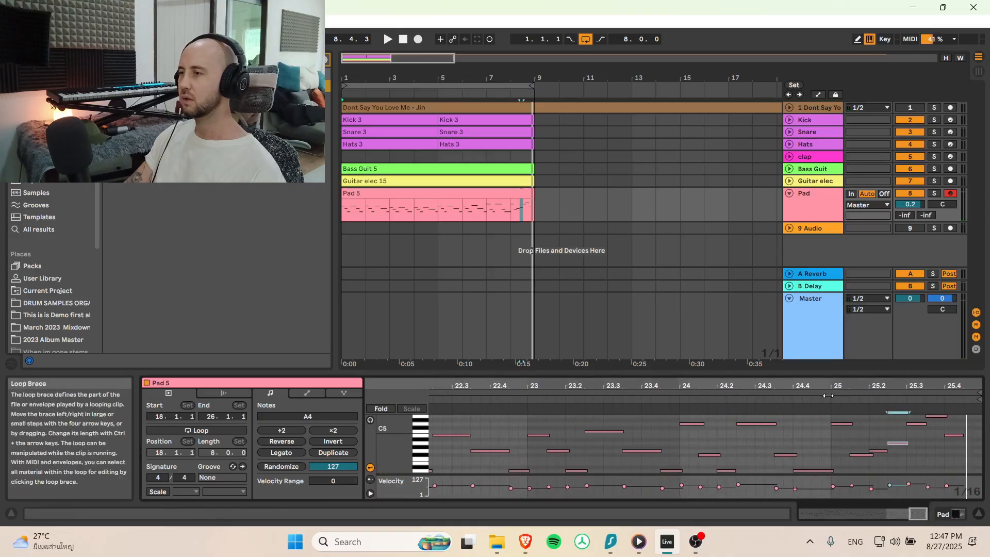
{"action": "key", "text": "space"}
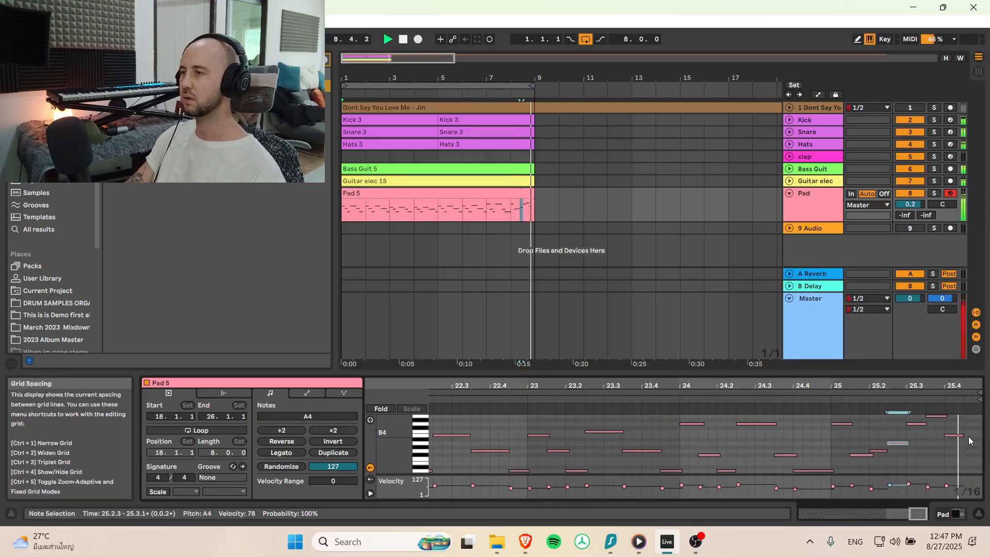
{"action": "left_click_drag", "start_coordinate": [951, 438], "coordinate": [953, 450]}
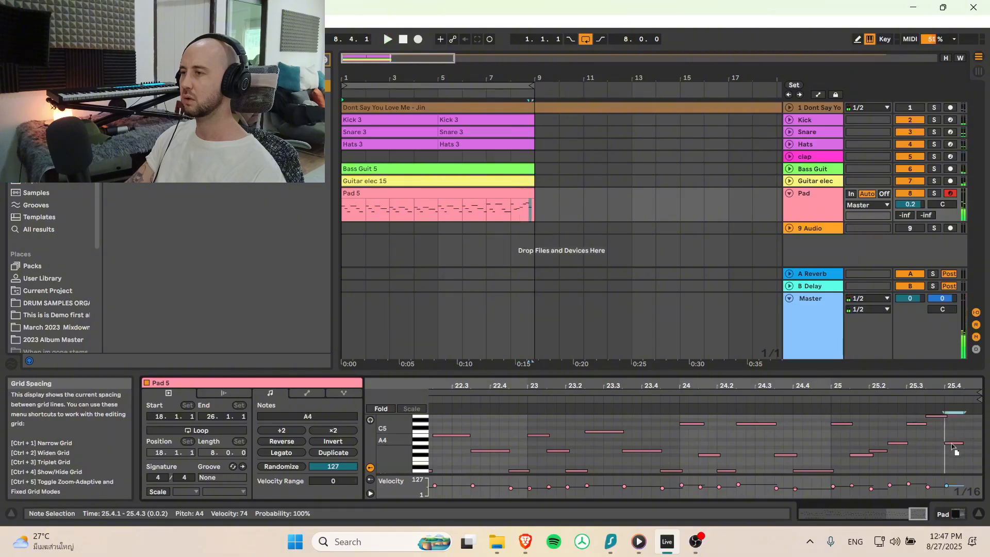
{"action": "double_click", "coordinate": [969, 433]}
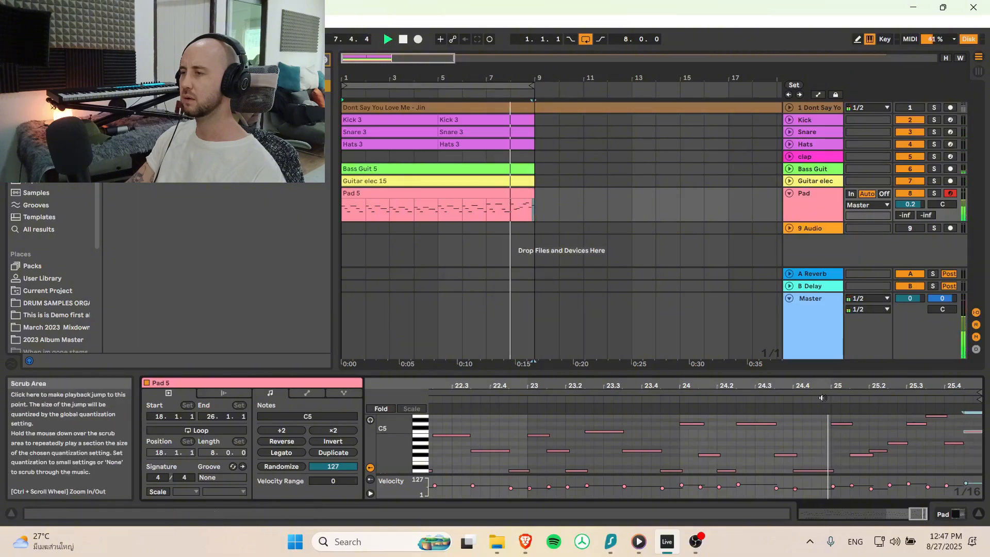
{"action": "key", "text": "space"}
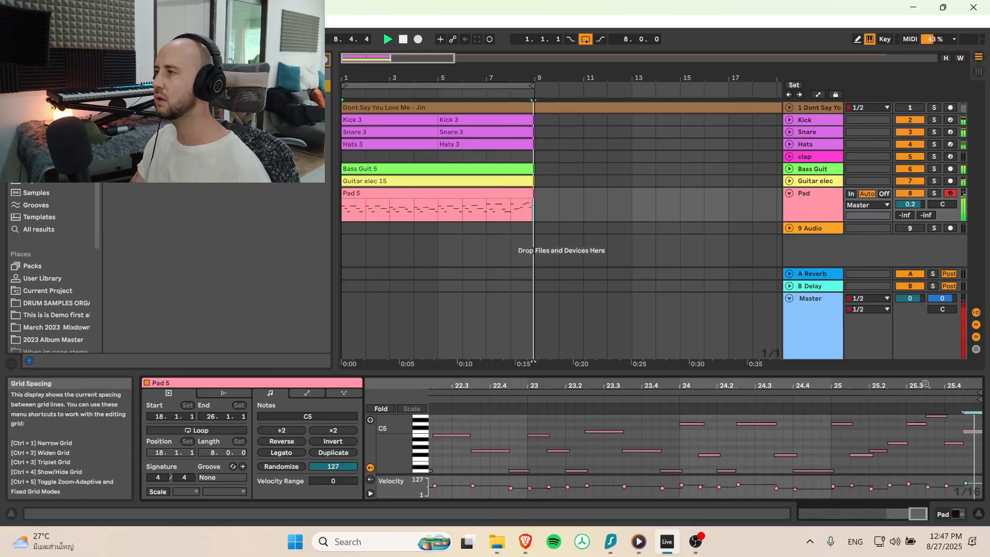
Step: Stop playback and duplicate the eight bars of Kick, Snare and Hats clips onto bars 9 to 16
{"action": "left_click", "coordinate": [414, 191]}
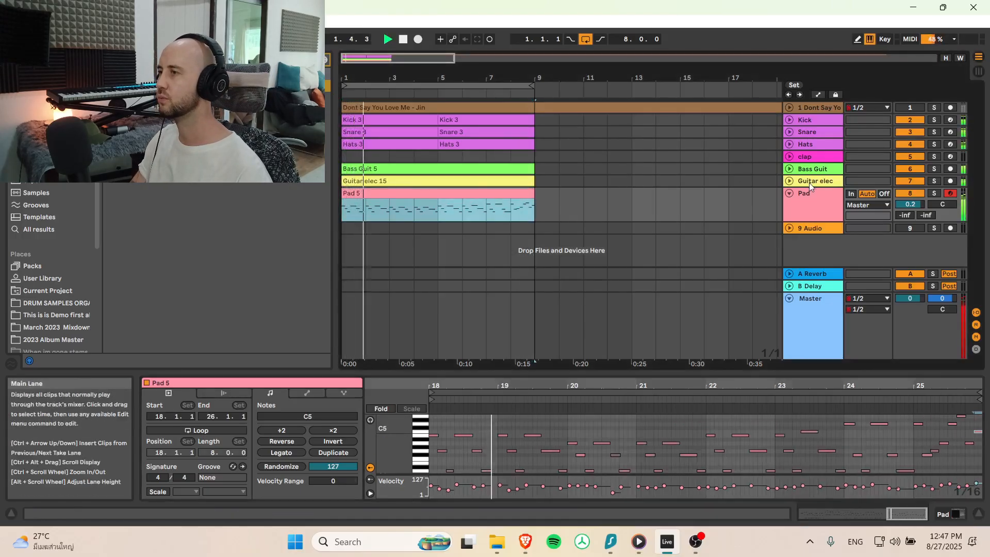
{"action": "left_click_drag", "start_coordinate": [373, 78], "coordinate": [373, 68]}
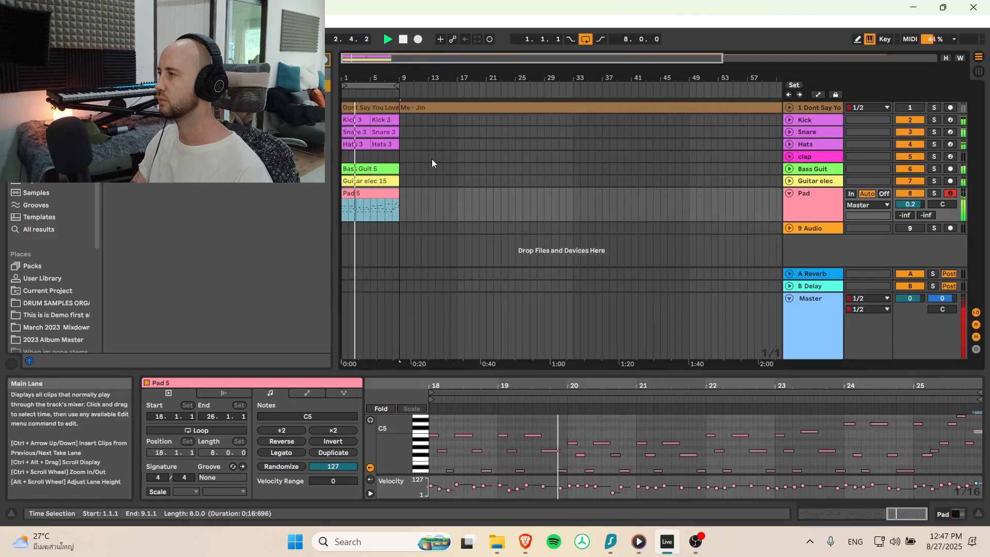
{"action": "key", "text": "space"}
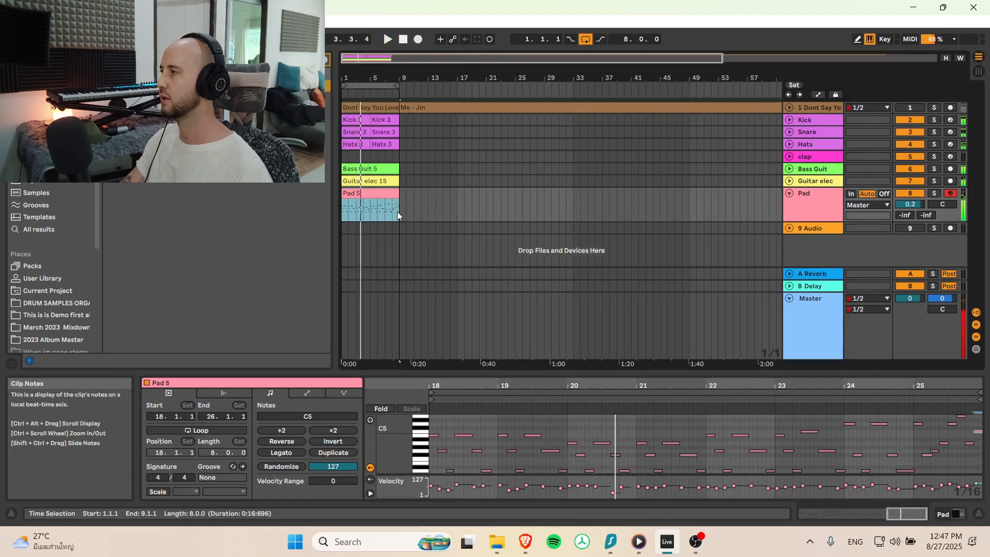
{"action": "left_click_drag", "start_coordinate": [365, 155], "coordinate": [340, 122]}
{"action": "key", "text": "ctrl+d"}
Step: Delete the drum clips in bars 1 to 8 and insert an empty one-bar MIDI clip at bar 1 of the Hats track
{"action": "left_click_drag", "start_coordinate": [394, 158], "coordinate": [341, 120]}
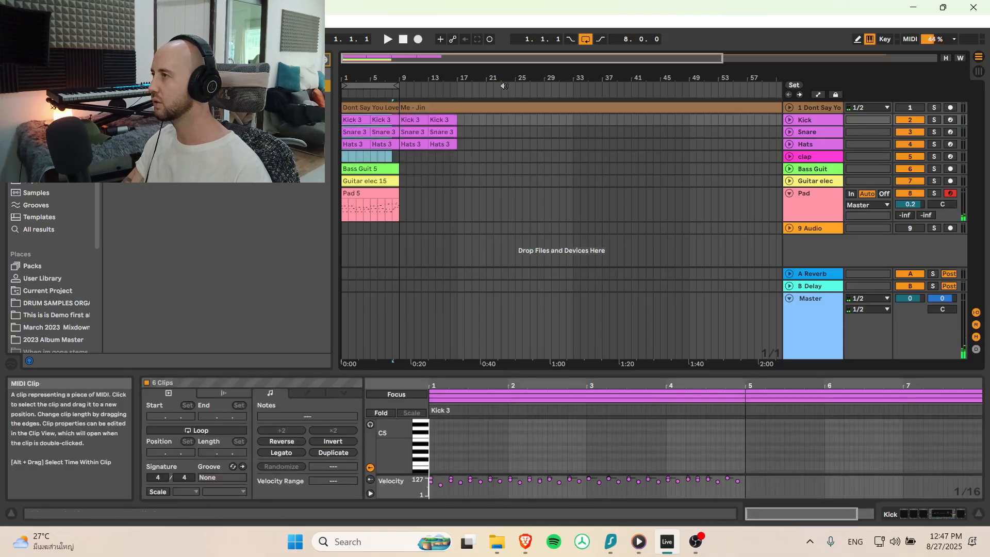
{"action": "left_click_drag", "start_coordinate": [346, 58], "coordinate": [351, 85]}
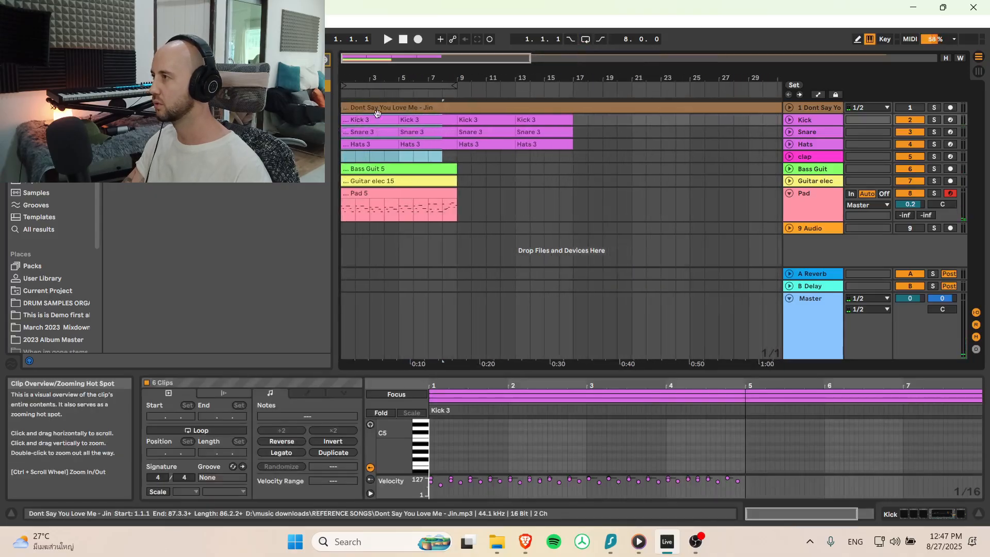
{"action": "left_click_drag", "start_coordinate": [454, 158], "coordinate": [345, 131]}
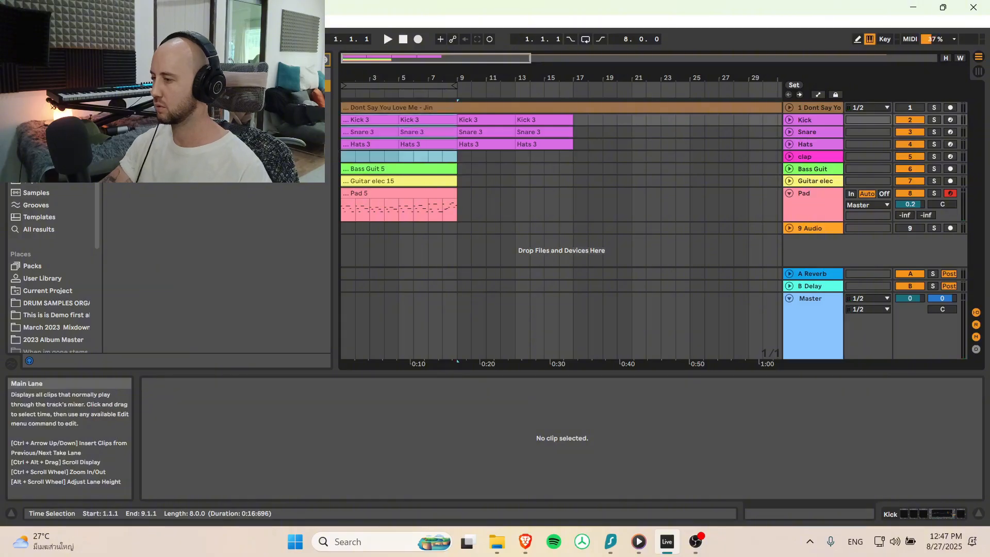
{"action": "key", "text": "Delete"}
{"action": "double_click", "coordinate": [347, 148]}
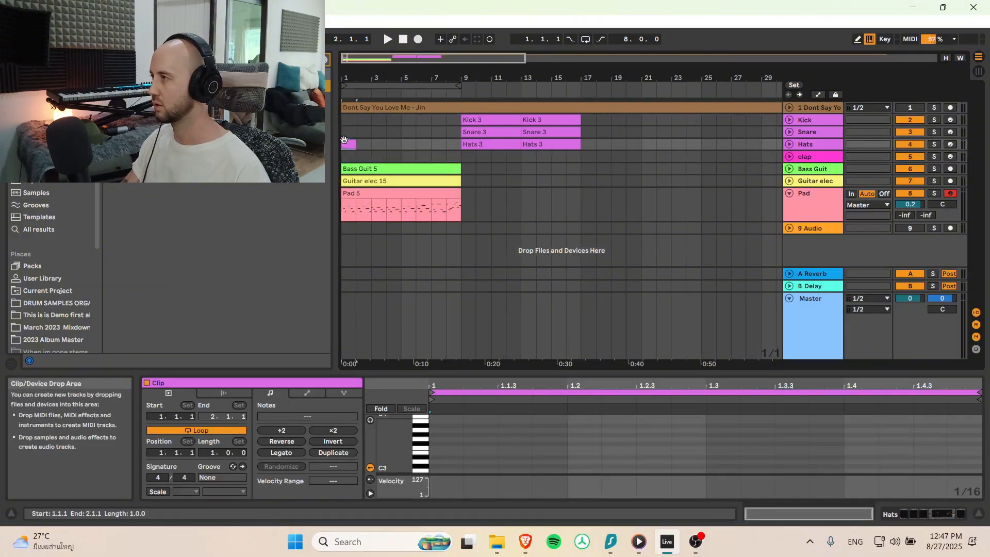
Step: Delete the empty one-bar clip on the Hats track and move the Bass Guit clip to bars 9 to 16
{"action": "key", "text": "Delete"}
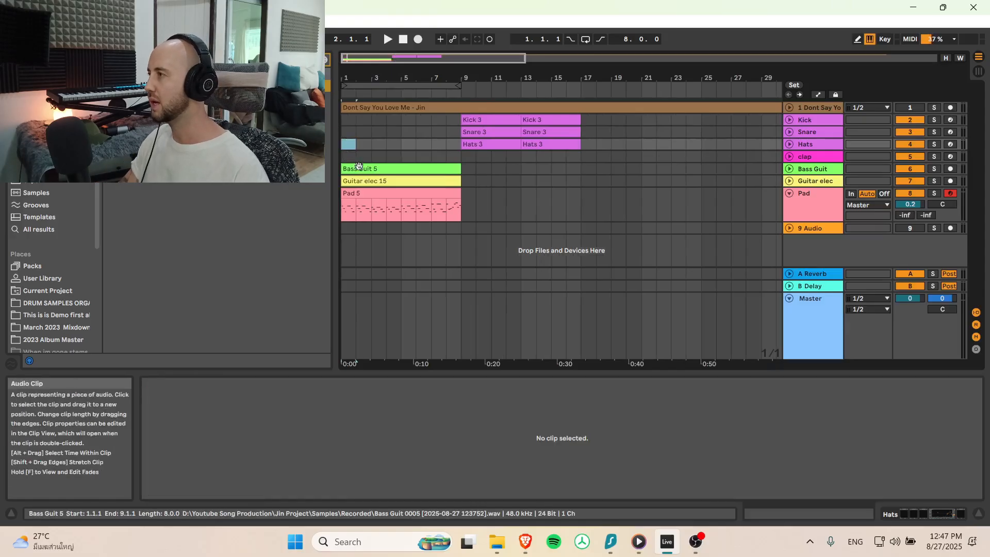
{"action": "left_click", "coordinate": [360, 169]}
{"action": "left_click_drag", "start_coordinate": [459, 170], "coordinate": [561, 168]}
Step: Play the arrangement from bar 1 into the drum and bass section, folding the Pad track
{"action": "left_click", "coordinate": [390, 38]}
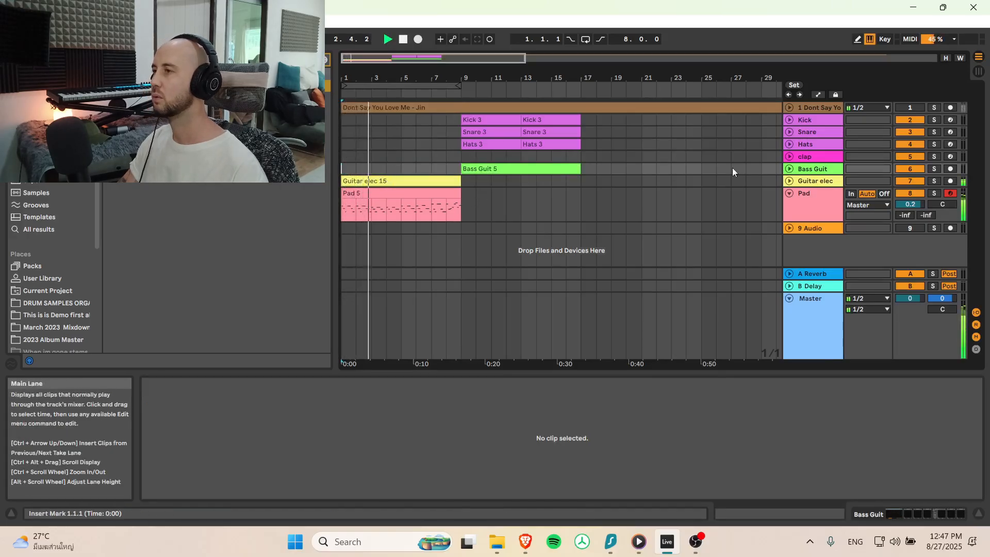
{"action": "left_click", "coordinate": [404, 181]}
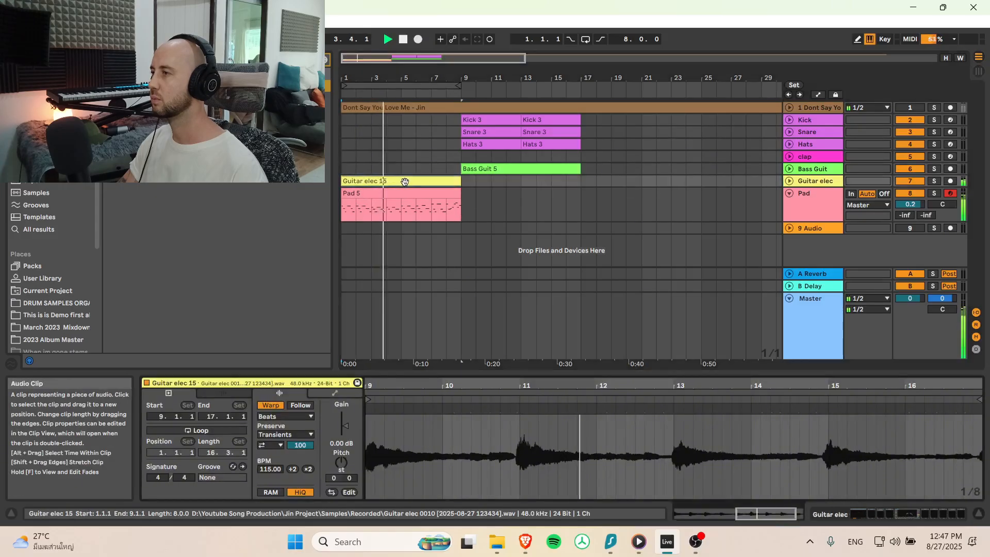
{"action": "left_click", "coordinate": [789, 194]}
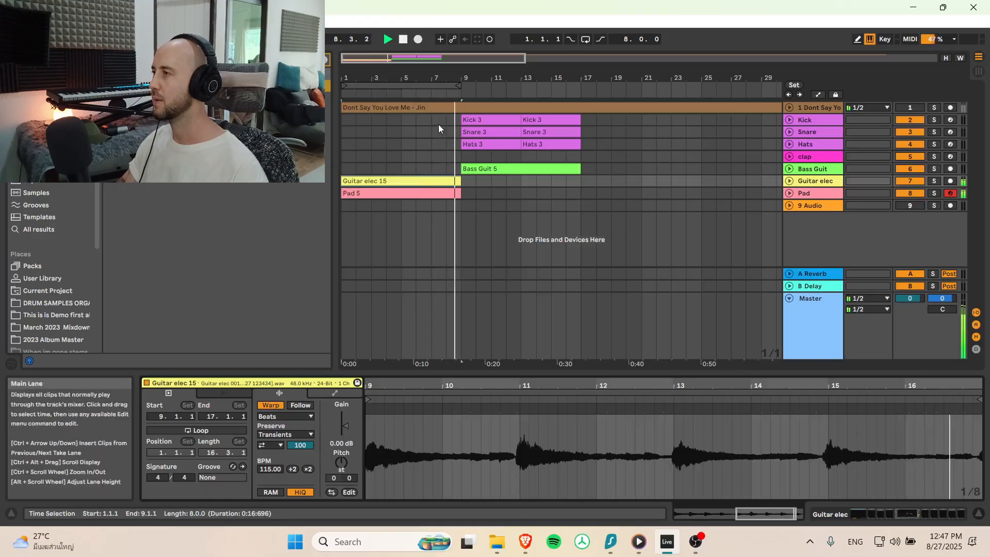
{"action": "left_click", "coordinate": [493, 169]}
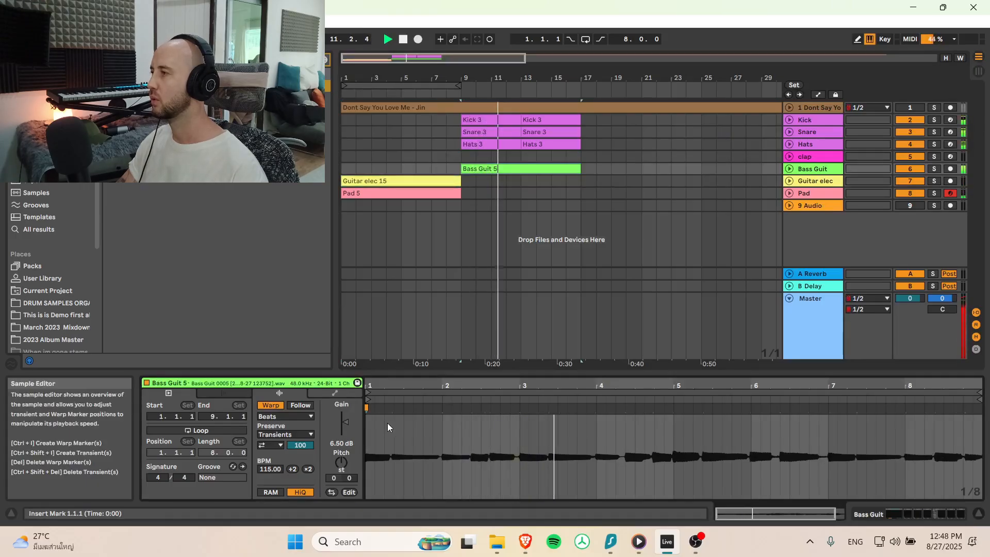
{"action": "left_click", "coordinate": [493, 163]}
{"action": "left_click", "coordinate": [493, 167]}
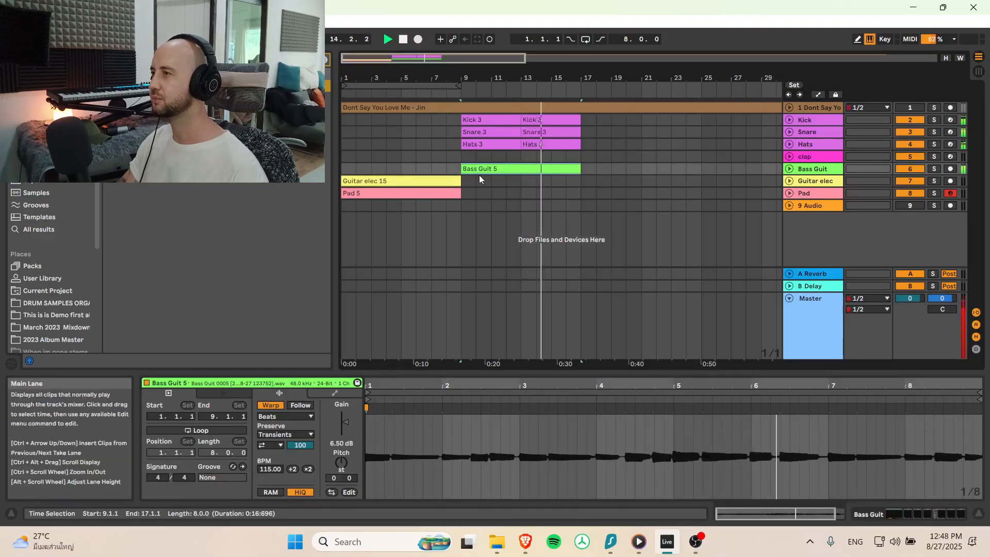
Step: Unfold the Bass Guit track, enlarge its lane to inspect the waveform from bar 9, and stop playback
{"action": "left_click", "coordinate": [789, 168]}
{"action": "left_click_drag", "start_coordinate": [456, 59], "coordinate": [438, 98]}
{"action": "left_click_drag", "start_coordinate": [446, 59], "coordinate": [409, 55]}
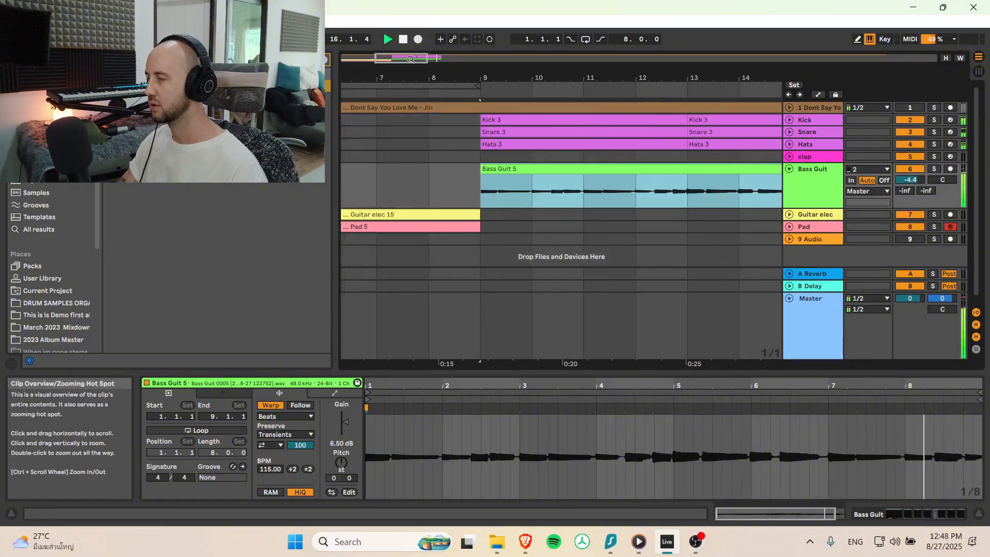
{"action": "left_click_drag", "start_coordinate": [822, 208], "coordinate": [819, 306]}
{"action": "scroll", "coordinate": [722, 240], "scroll_direction": "down", "scroll_amount": 3}
{"action": "key", "text": "space"}
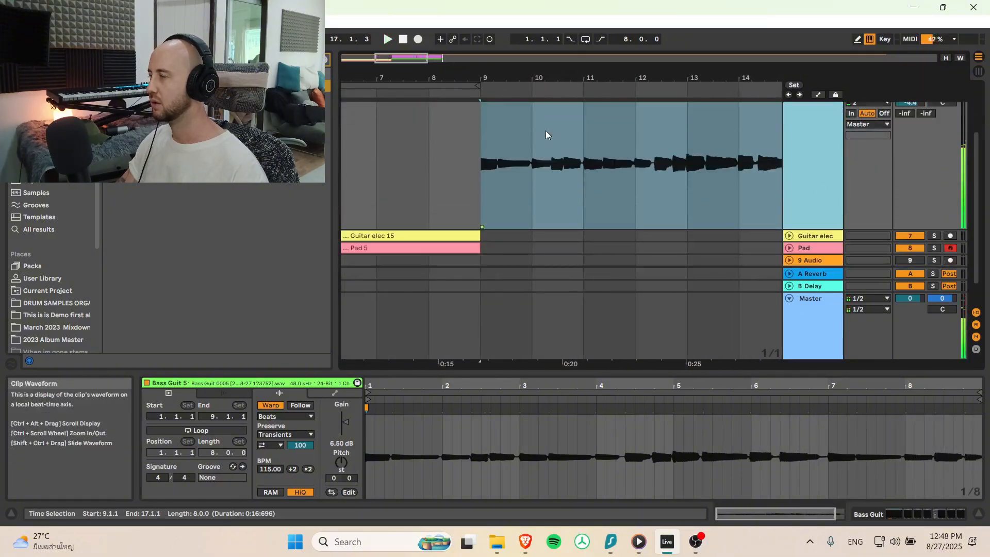
Step: Delete the Bass Guit clip in bars 9 to 16
{"action": "scroll", "coordinate": [484, 184], "scroll_direction": "up", "scroll_amount": 2}
{"action": "left_click", "coordinate": [500, 144]}
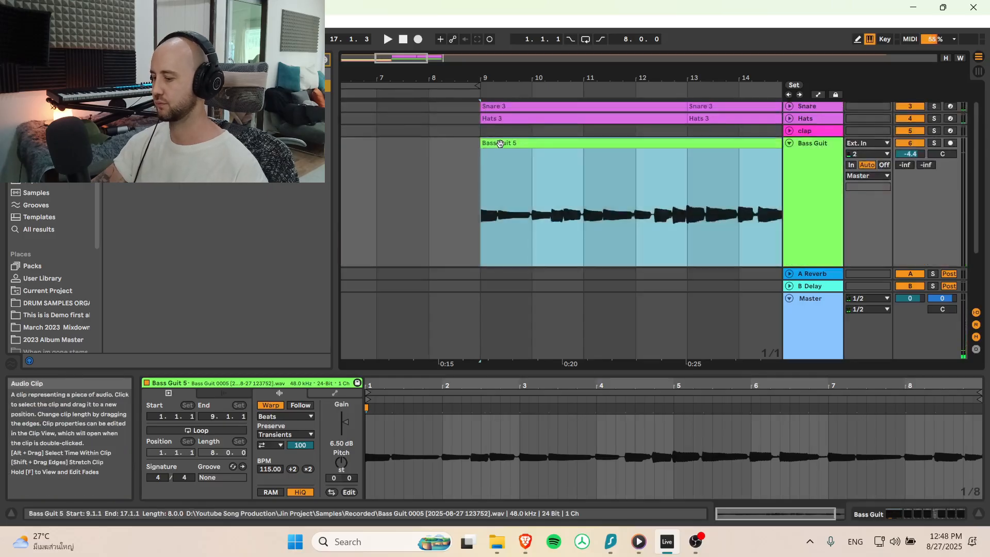
{"action": "key", "text": "Delete"}
{"action": "left_click_drag", "start_coordinate": [406, 59], "coordinate": [495, 60]}
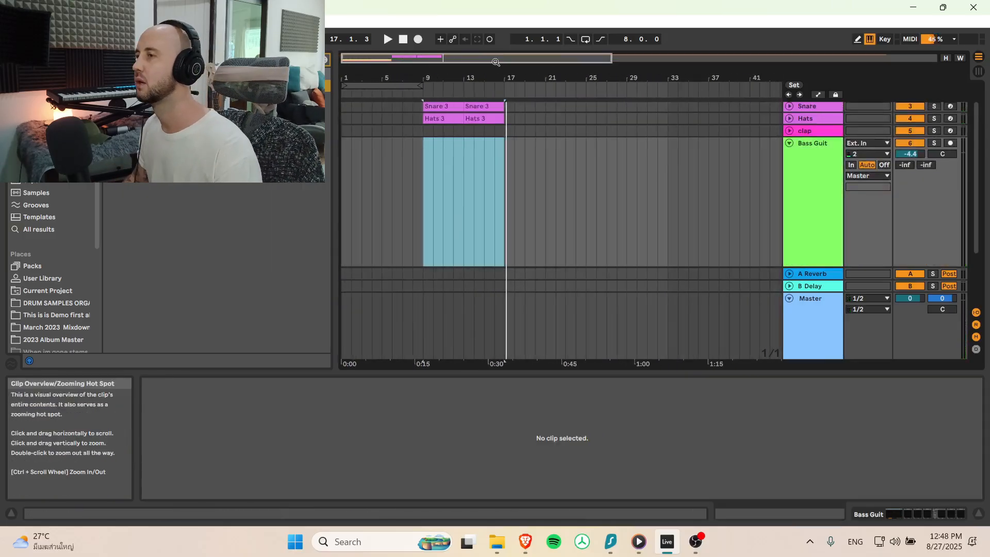
Step: Arm the Bass Guit track and record a new bass take from bar 8 until just past bar 17
{"action": "left_click", "coordinate": [808, 155]}
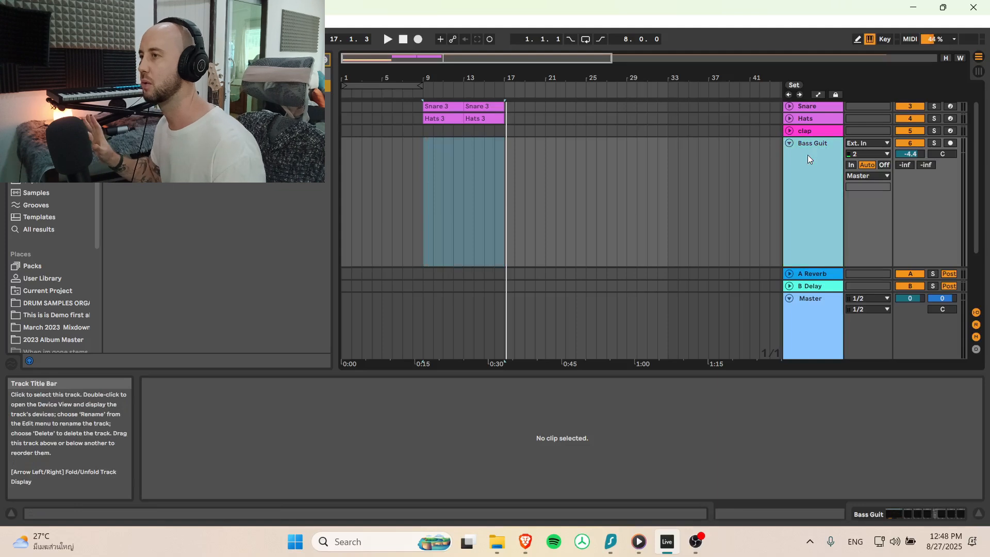
{"action": "left_click", "coordinate": [950, 143]}
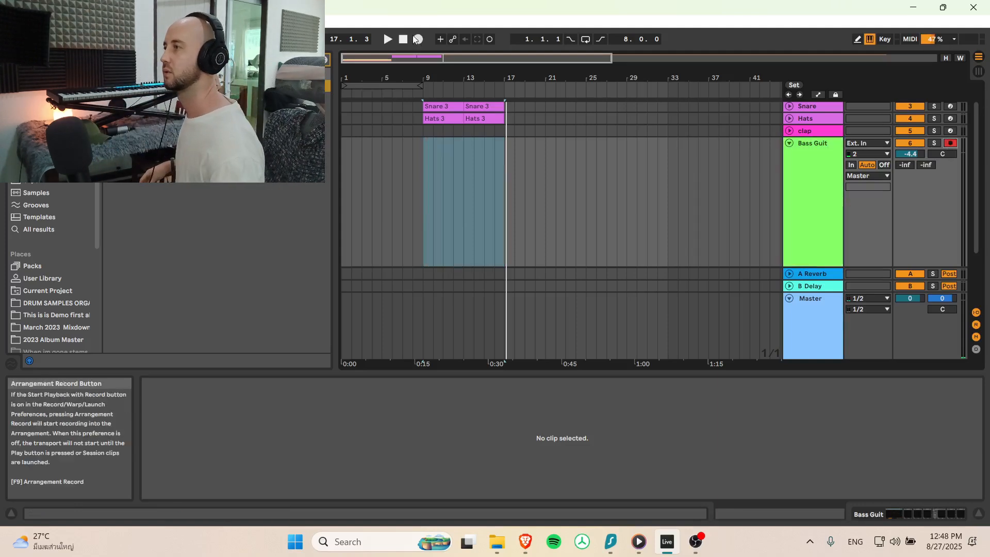
{"action": "left_click", "coordinate": [402, 40]}
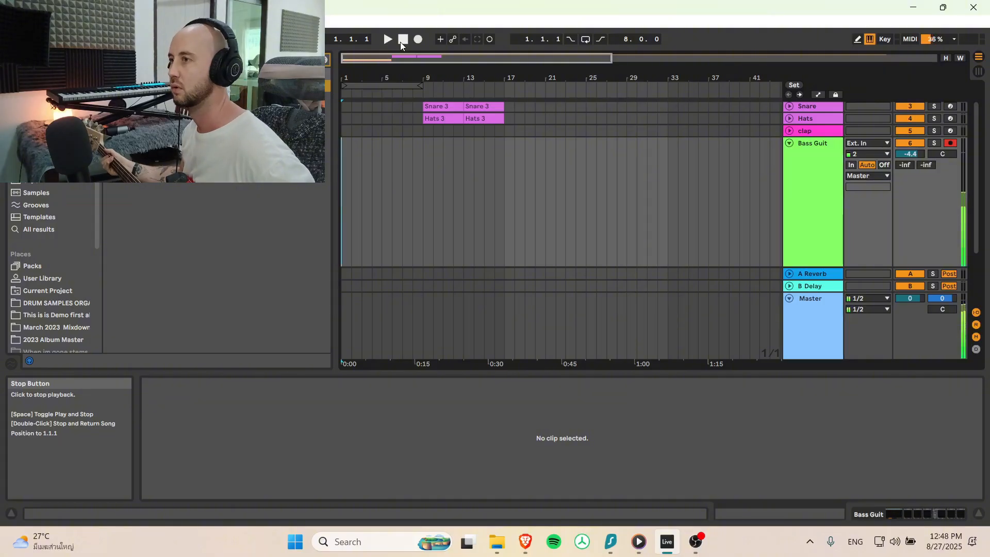
{"action": "left_click", "coordinate": [413, 153]}
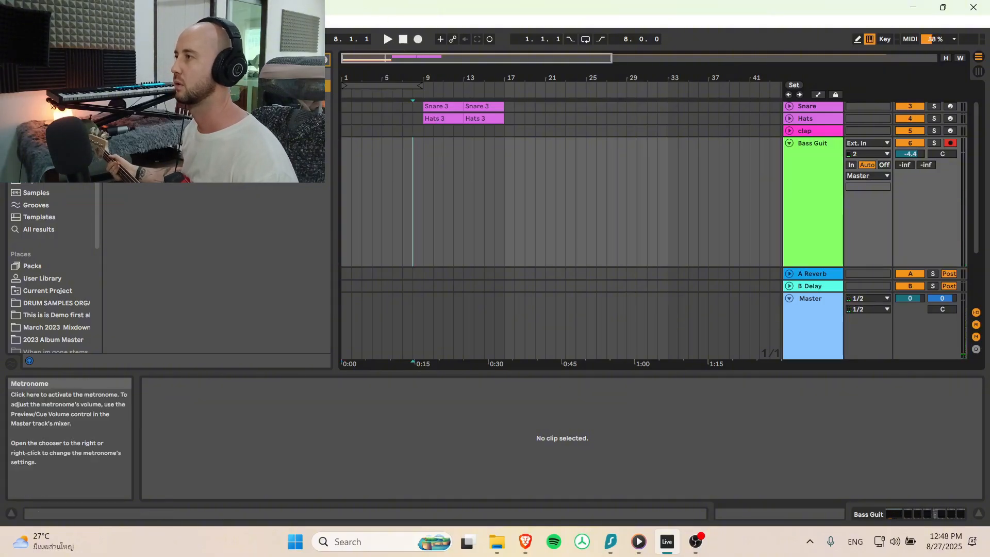
{"action": "left_click", "coordinate": [418, 40]}
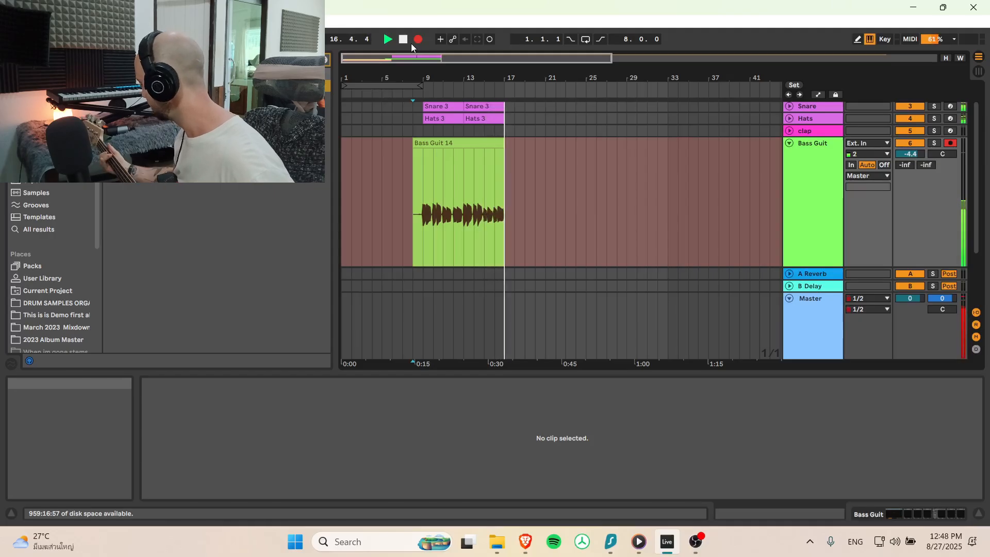
{"action": "left_click", "coordinate": [411, 43]}
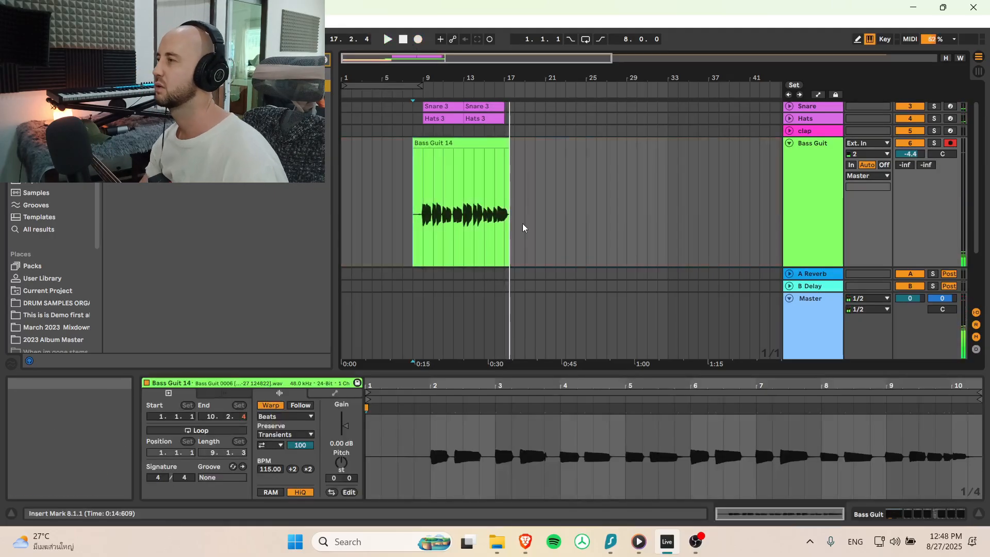
Step: Trim the end of the new Bass Guit take to bar 17
{"action": "left_click", "coordinate": [507, 143]}
{"action": "left_click_drag", "start_coordinate": [507, 144], "coordinate": [505, 147]}
{"action": "left_click", "coordinate": [500, 149]}
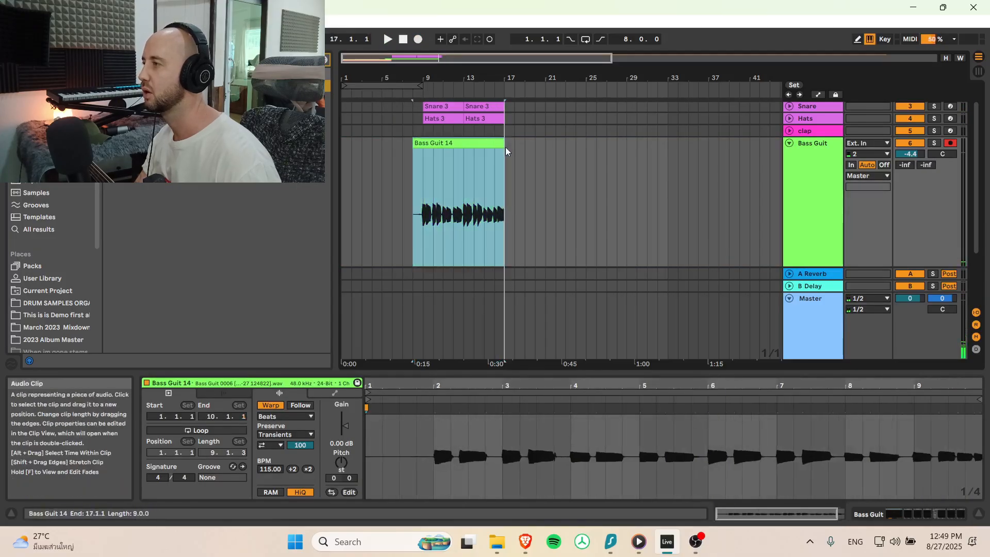
Step: Play the take, turn the arrangement grid off, and nudge the Bass Guit clip slightly earlier so its bar 12 note meets the beat
{"action": "left_click", "coordinate": [419, 179]}
{"action": "key", "text": "space"}
{"action": "left_click_drag", "start_coordinate": [454, 78], "coordinate": [444, 339]}
{"action": "right_click", "coordinate": [570, 271]}
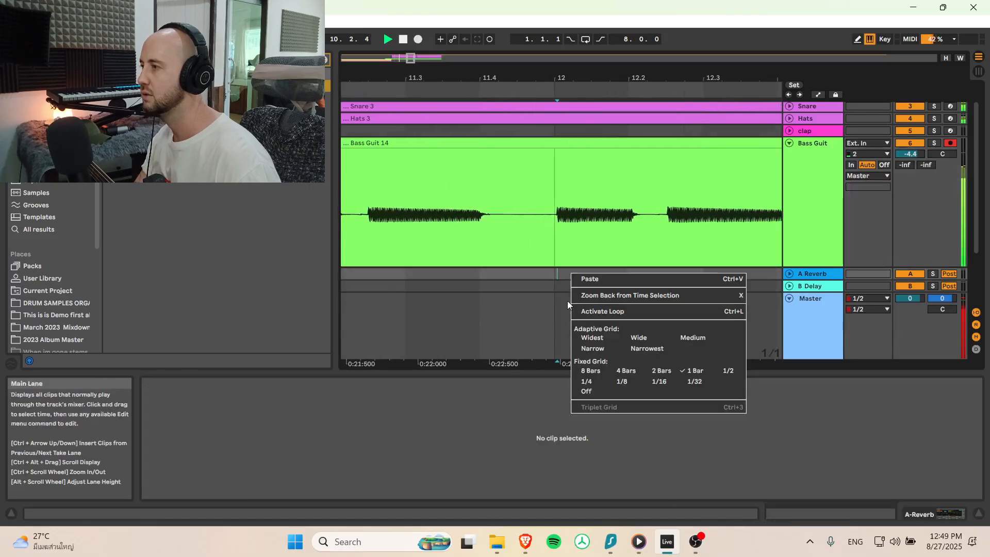
{"action": "left_click", "coordinate": [580, 392]}
{"action": "left_click", "coordinate": [573, 149]}
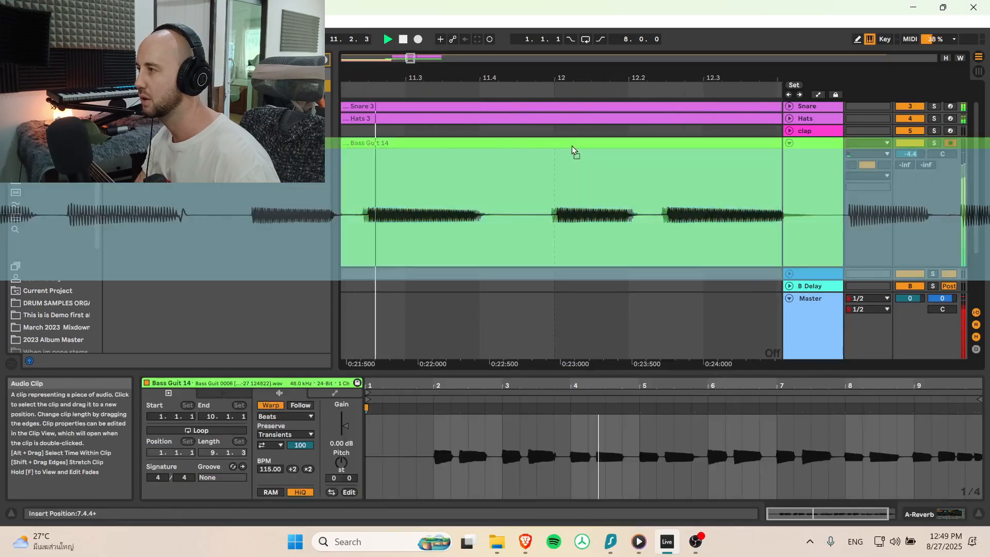
{"action": "left_click", "coordinate": [573, 148]}
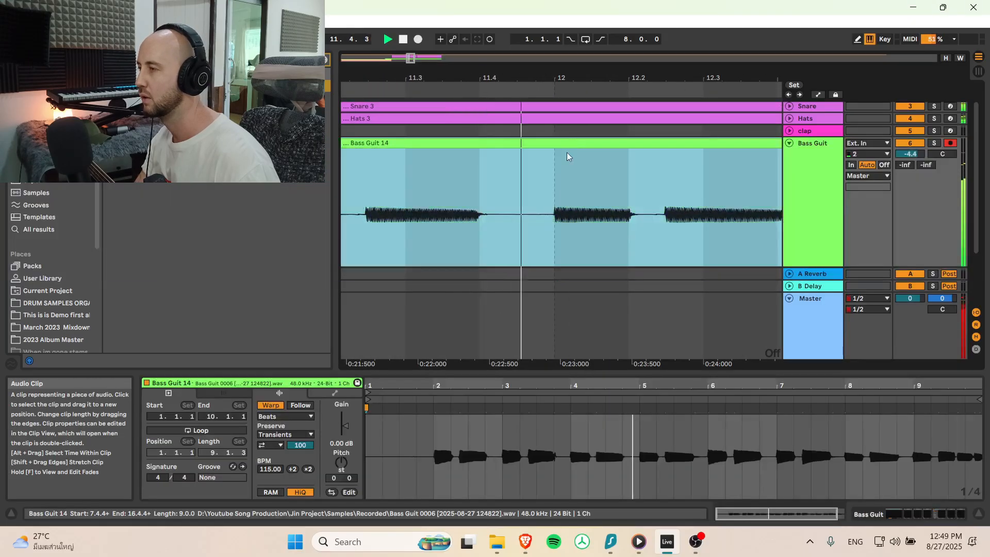
Step: Set the arrangement's fixed grid back to 1 Bar
{"action": "right_click", "coordinate": [441, 282]}
{"action": "left_click", "coordinate": [555, 390]}
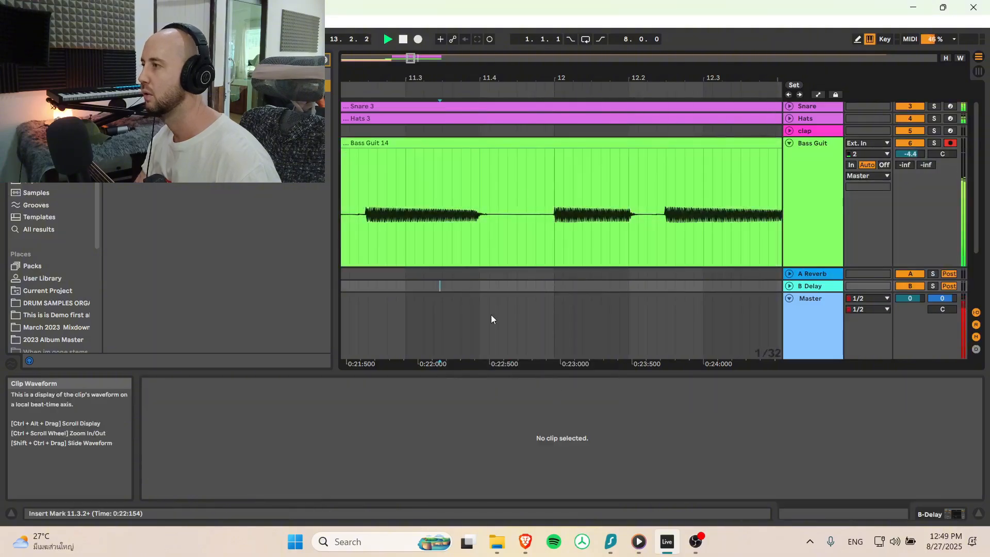
{"action": "right_click", "coordinate": [488, 301]}
{"action": "left_click", "coordinate": [600, 419]}
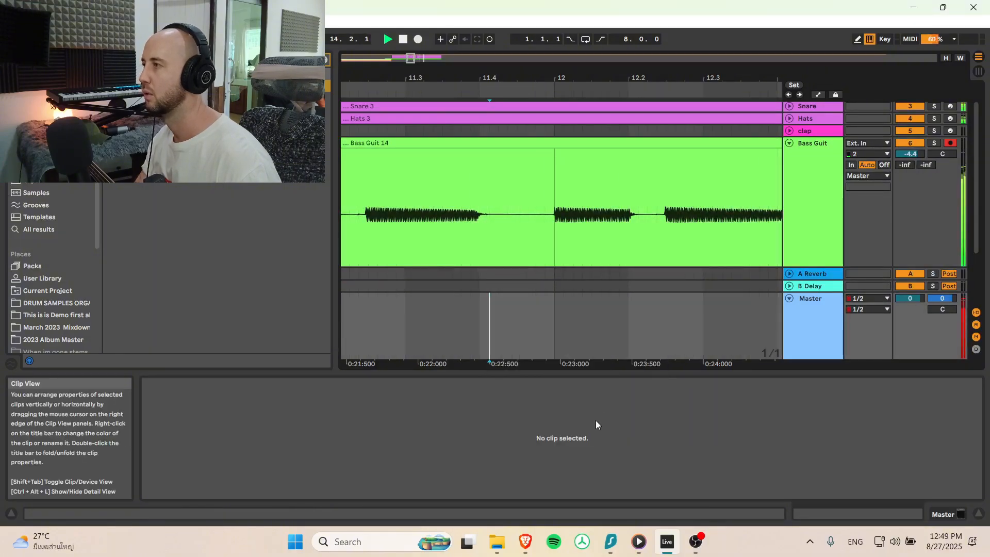
{"action": "left_click_drag", "start_coordinate": [411, 62], "coordinate": [411, 35]}
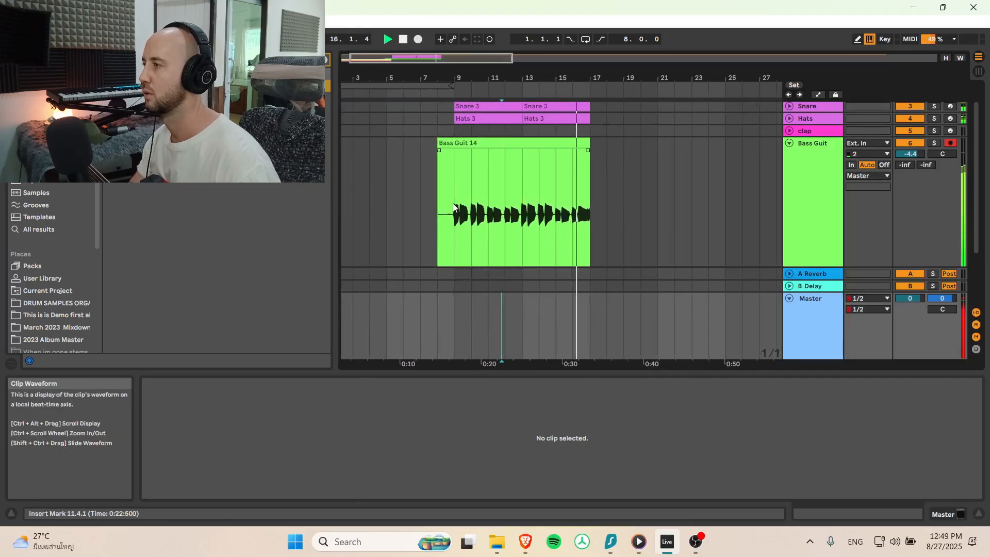
Step: Loop the arrangement from bar 9 to bar 17 and play the looped section
{"action": "left_click_drag", "start_coordinate": [455, 235], "coordinate": [555, 233]}
{"action": "key", "text": "ctrl+k"}
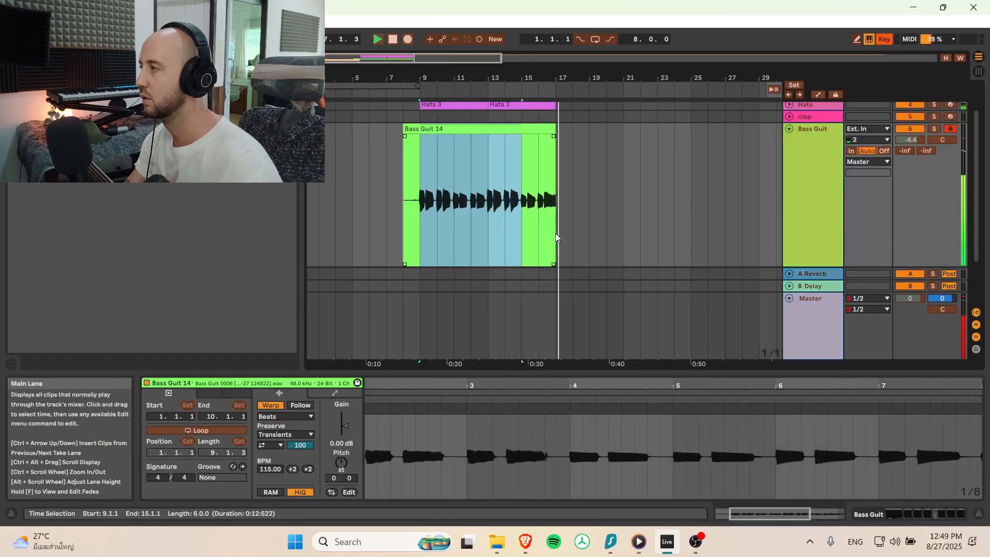
{"action": "key", "text": "ctrl+l"}
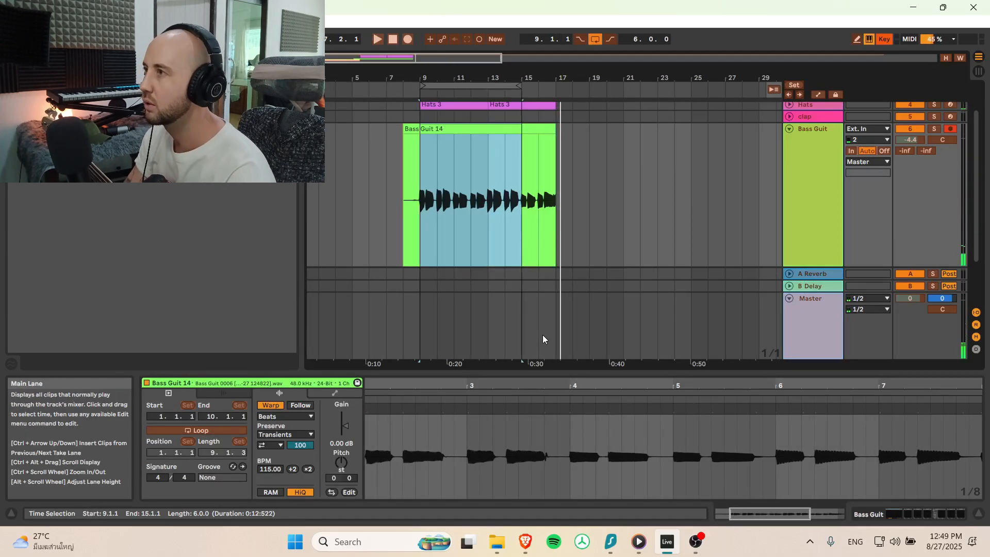
{"action": "left_click", "coordinate": [881, 40]}
{"action": "key", "text": "space"}
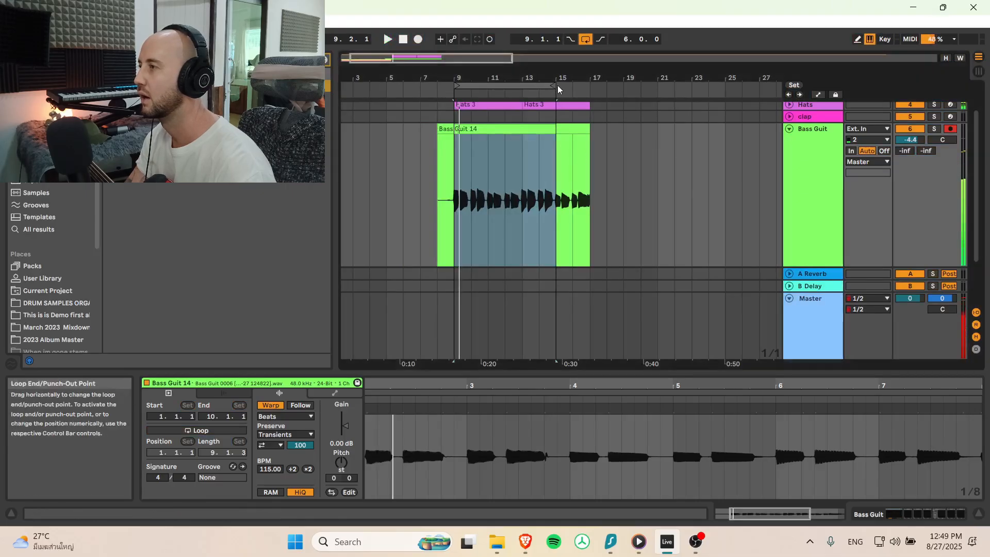
{"action": "left_click_drag", "start_coordinate": [561, 88], "coordinate": [593, 87]}
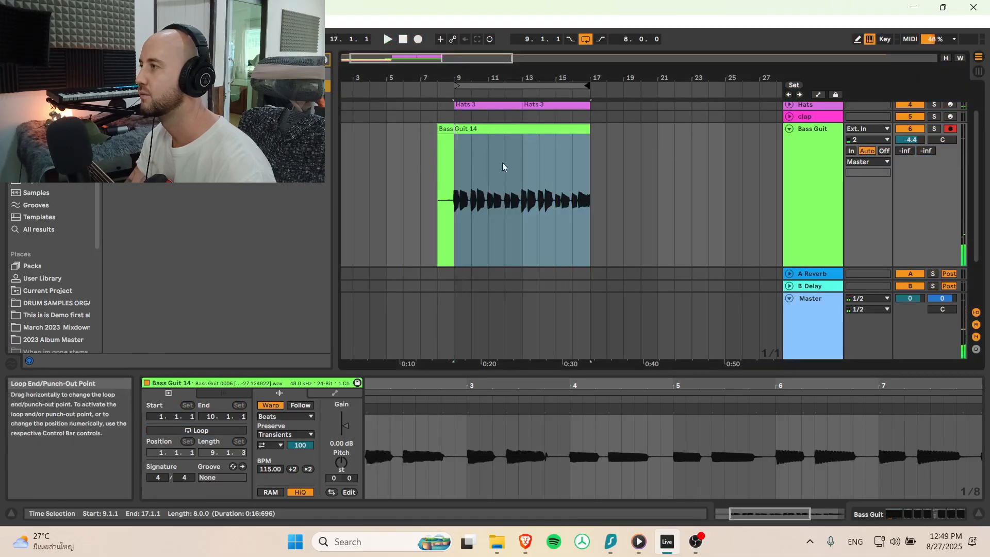
Step: Trim the start of the Bass Guit clip to bar 9 and listen to the loop
{"action": "left_click", "coordinate": [525, 128]}
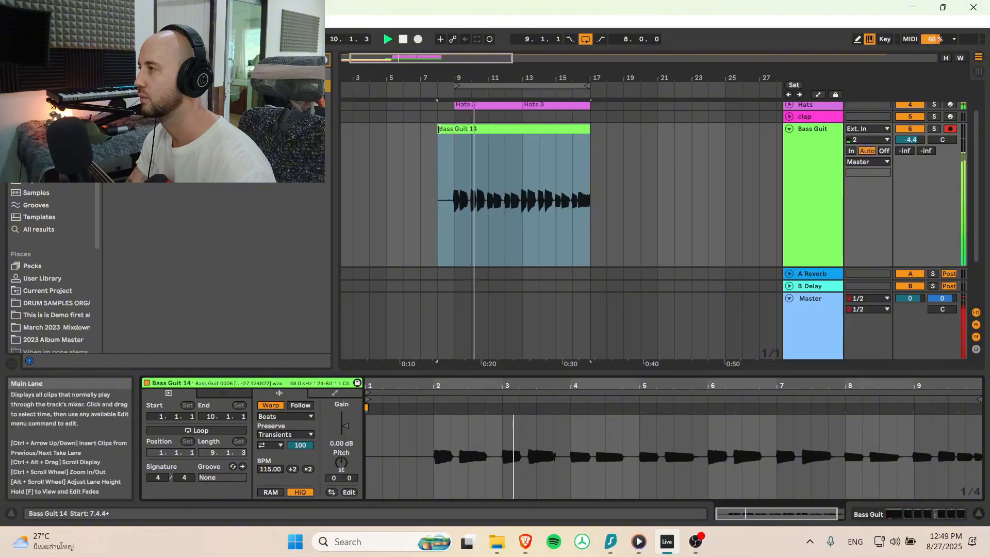
{"action": "left_click_drag", "start_coordinate": [439, 129], "coordinate": [454, 129]}
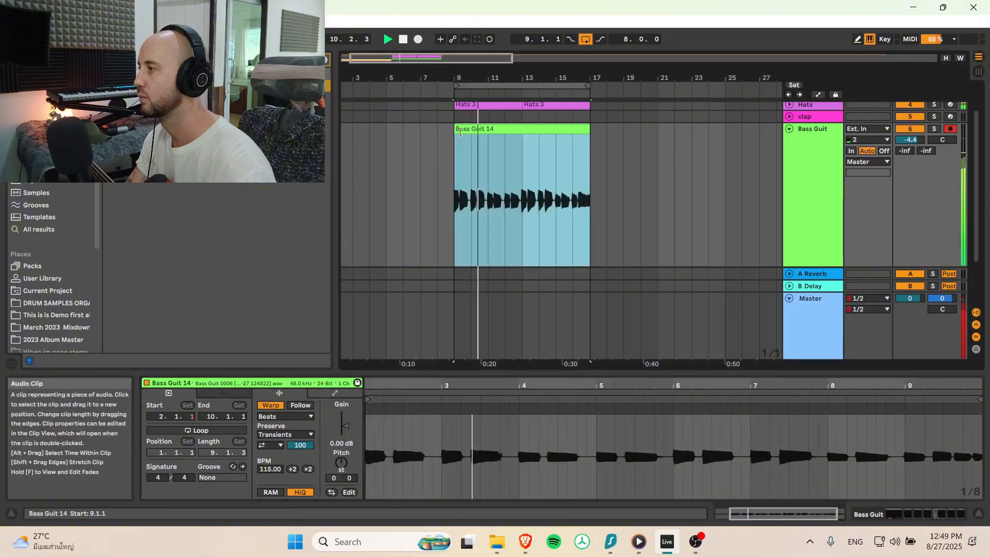
{"action": "left_click", "coordinate": [295, 416]}
{"action": "left_click", "coordinate": [493, 249]}
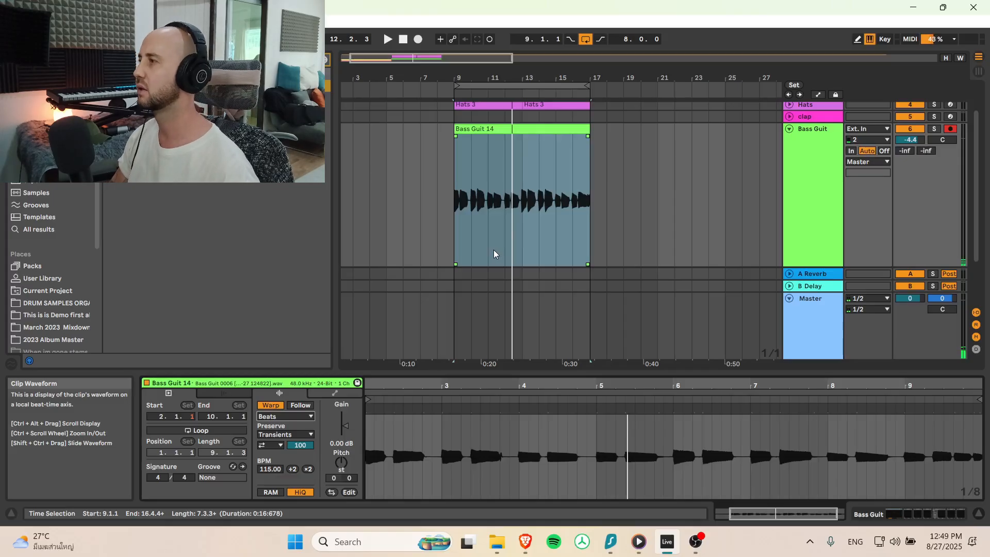
Step: Place the insert marker at 9.1.1 and examine the Guitar elec and Pad clips against the new bass take
{"action": "left_click", "coordinate": [459, 175]}
{"action": "left_click_drag", "start_coordinate": [444, 58], "coordinate": [444, 45]}
{"action": "left_click", "coordinate": [444, 173]}
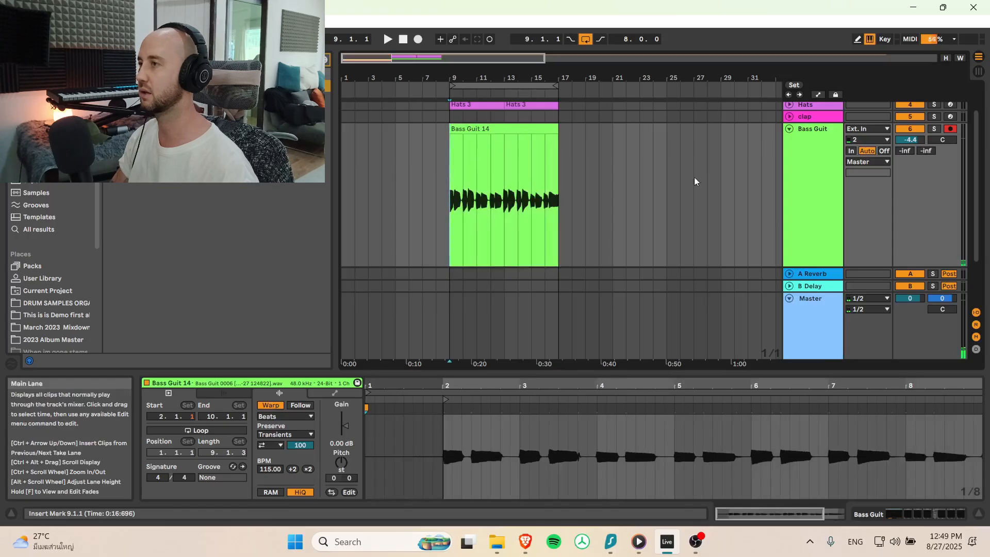
{"action": "left_click_drag", "start_coordinate": [446, 68], "coordinate": [445, 81]}
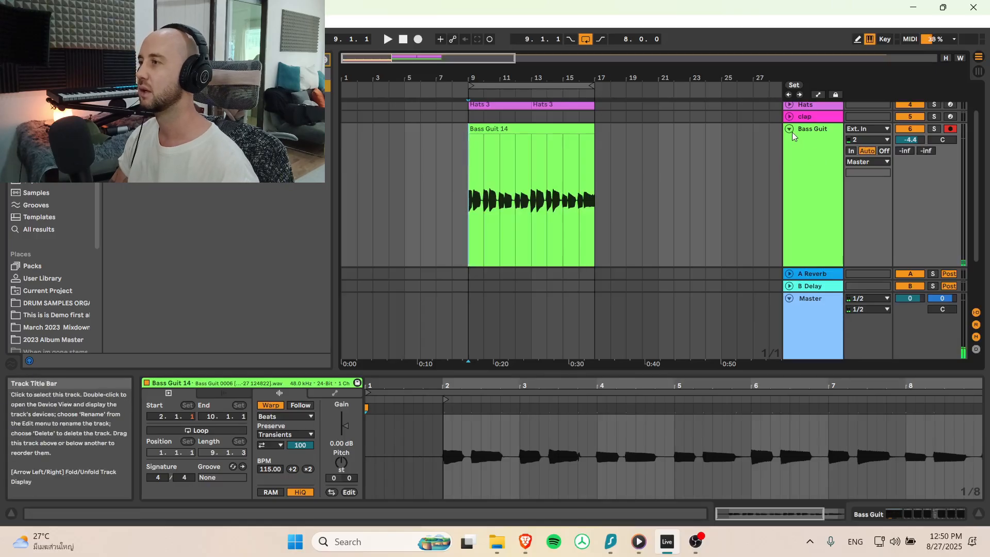
{"action": "scroll", "coordinate": [435, 163], "scroll_direction": "down", "scroll_amount": 3}
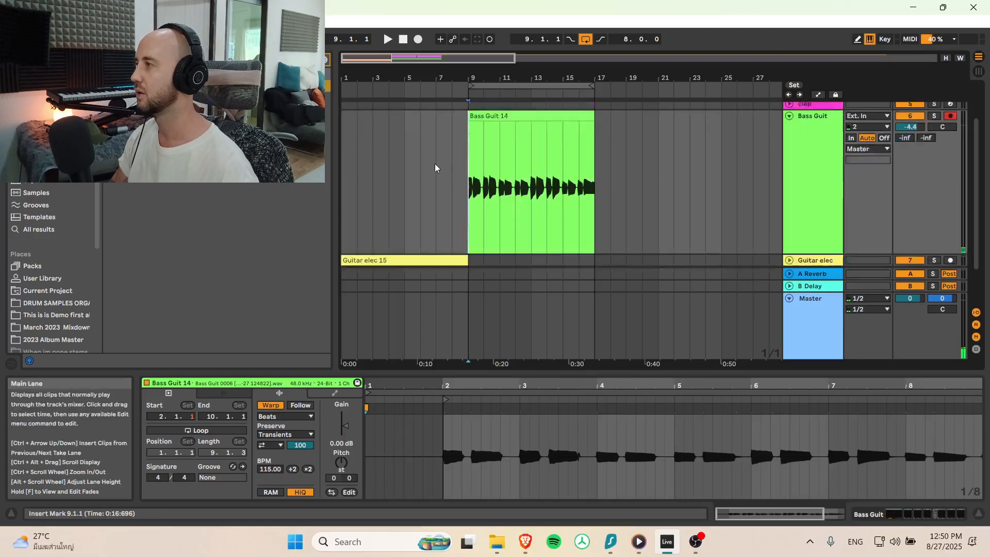
{"action": "scroll", "coordinate": [428, 134], "scroll_direction": "up", "scroll_amount": 1}
{"action": "scroll", "coordinate": [433, 125], "scroll_direction": "up", "scroll_amount": 1}
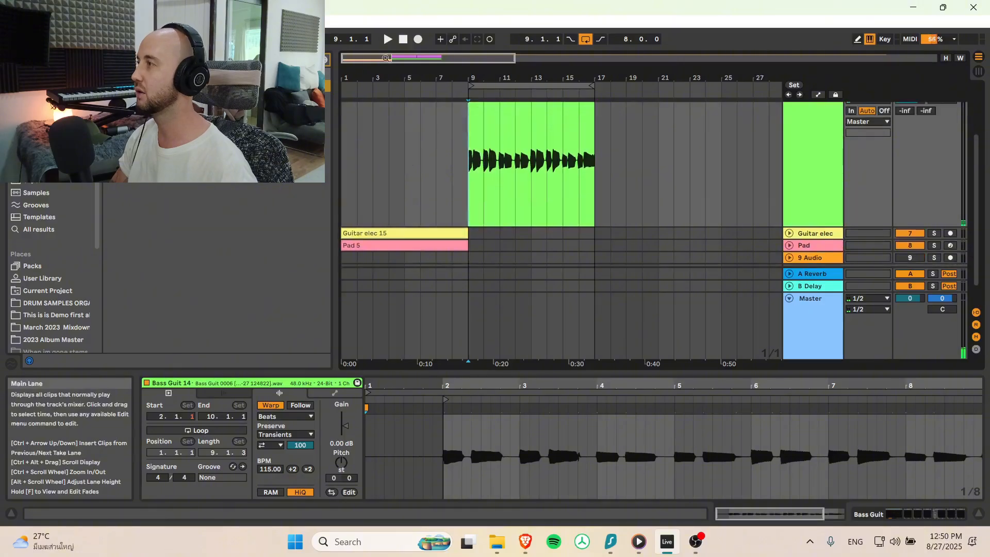
{"action": "left_click_drag", "start_coordinate": [400, 81], "coordinate": [471, 112]}
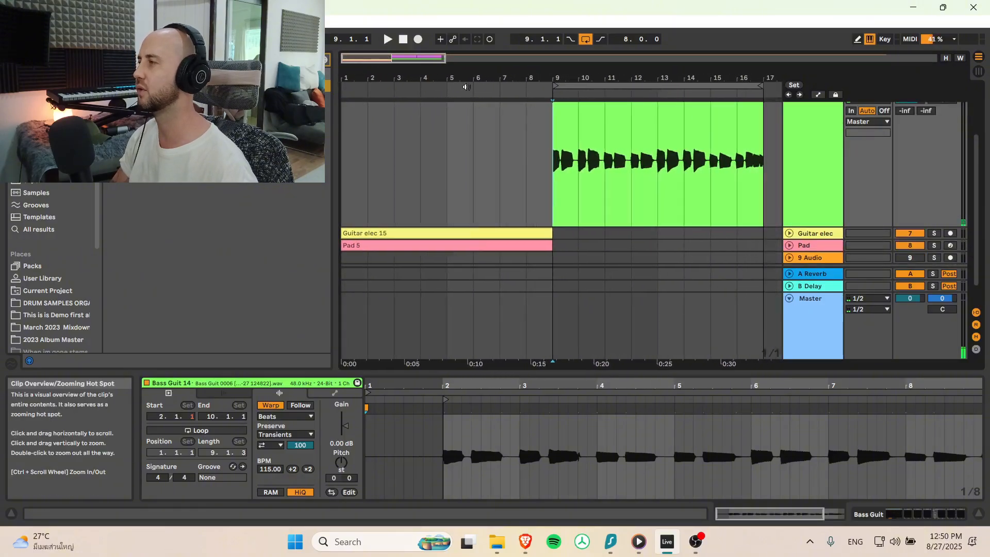
Step: Return to the start of the arrangement and listen to the guitar and pad intro leading into the drums and bass
{"action": "left_click", "coordinate": [404, 40]}
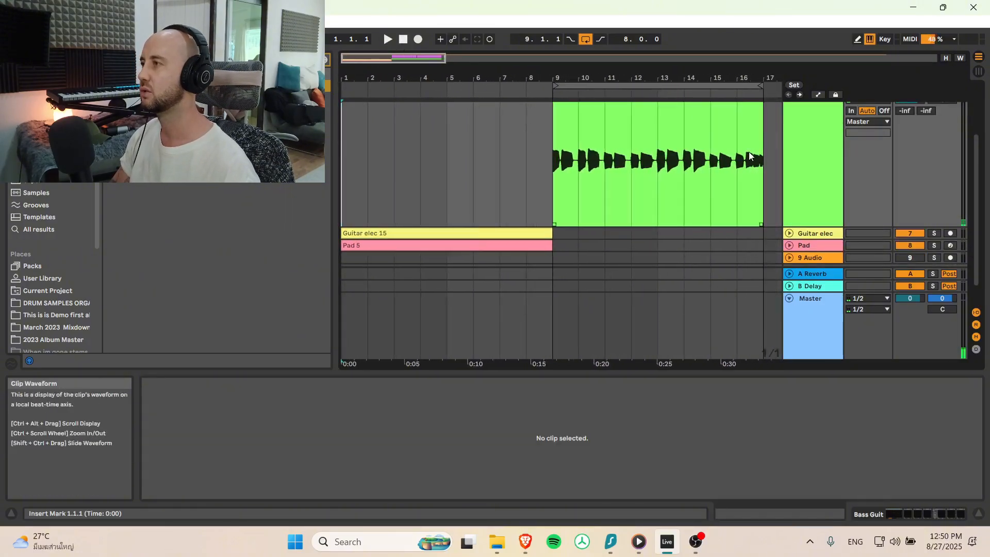
{"action": "scroll", "coordinate": [749, 152], "scroll_direction": "up", "scroll_amount": 4}
{"action": "scroll", "coordinate": [721, 122], "scroll_direction": "down", "scroll_amount": 3}
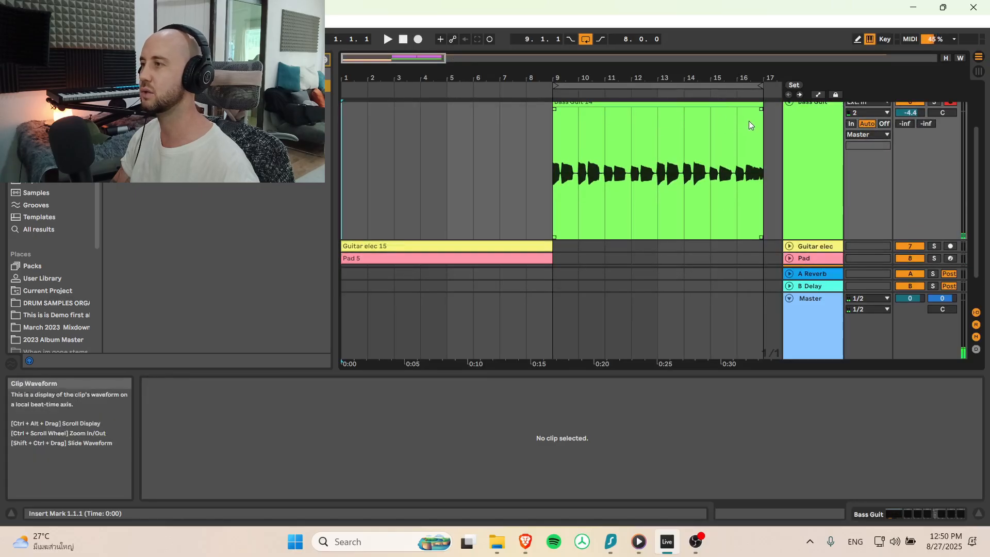
{"action": "left_click", "coordinate": [388, 39]}
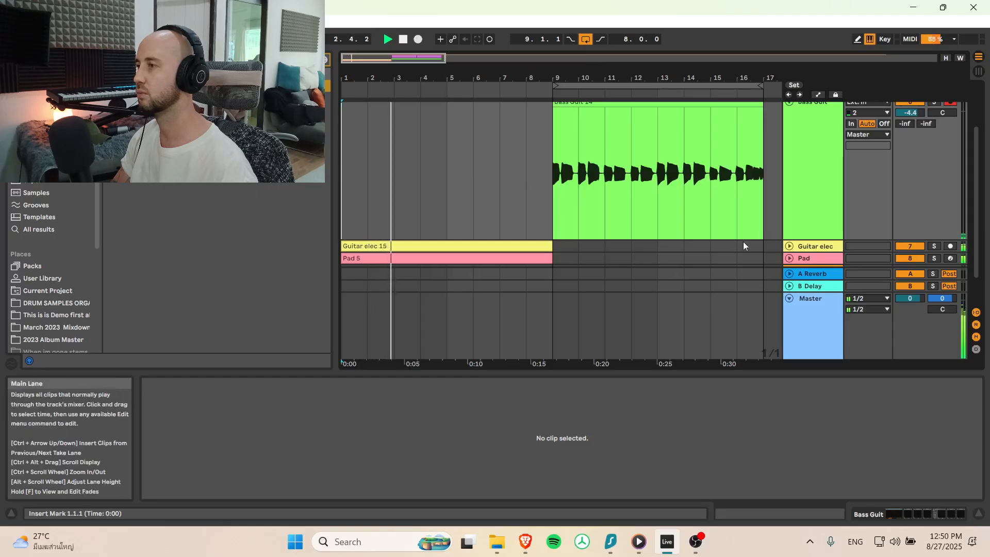
{"action": "key", "text": "ctrl+t"}
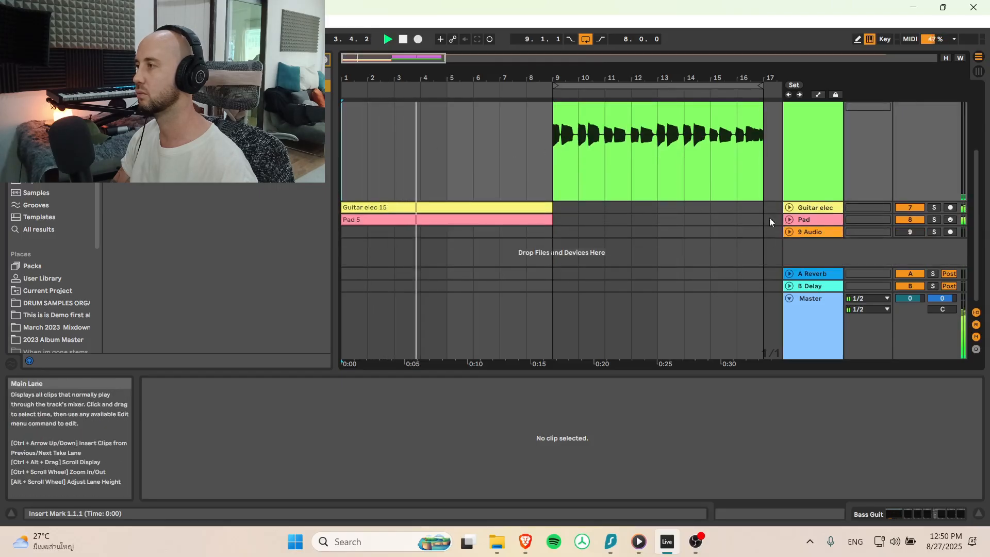
{"action": "scroll", "coordinate": [675, 150], "scroll_direction": "up", "scroll_amount": 2}
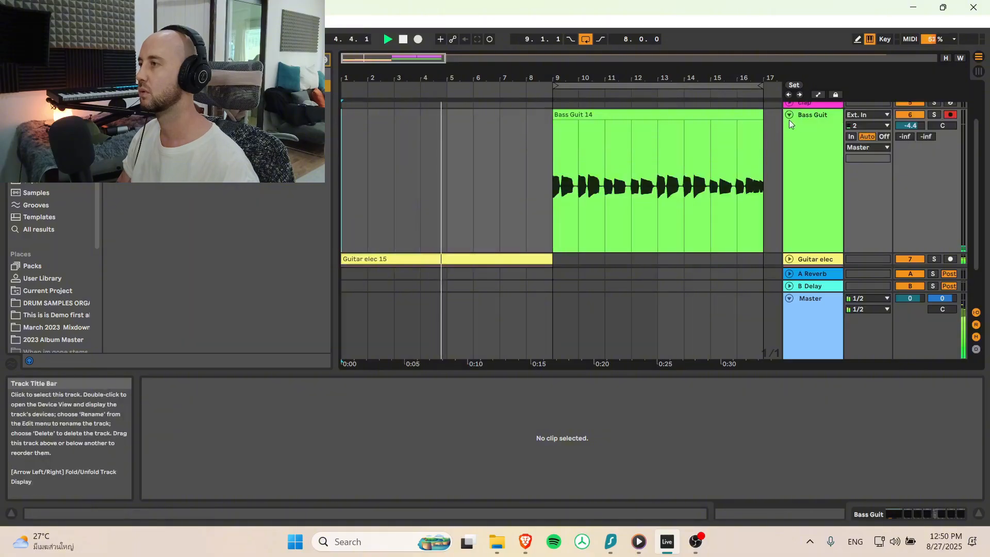
{"action": "scroll", "coordinate": [789, 120], "scroll_direction": "up", "scroll_amount": 2}
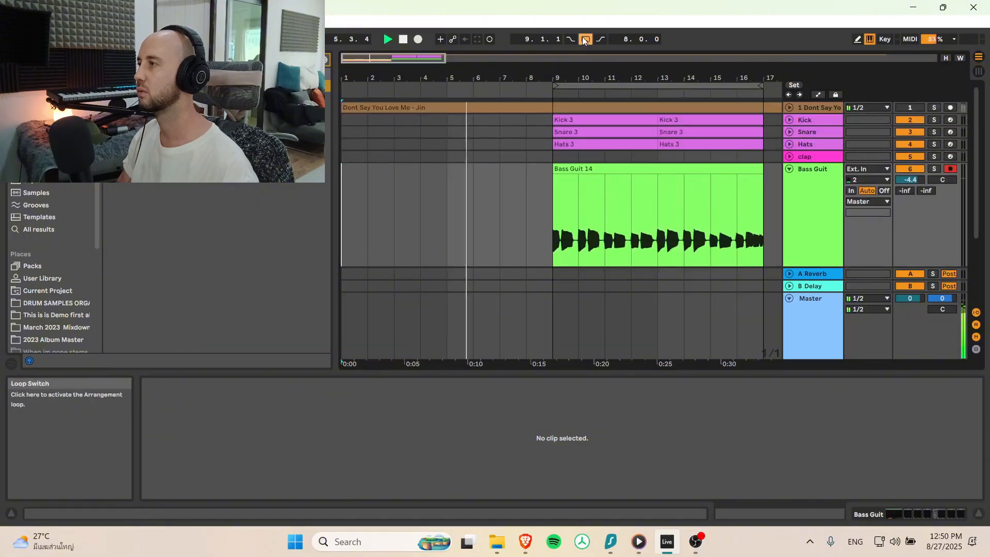
Step: Fold the Bass Guit track and duplicate the Pad clip into bars 9 to 17, with the copy deactivated
{"action": "left_click", "coordinate": [789, 169]}
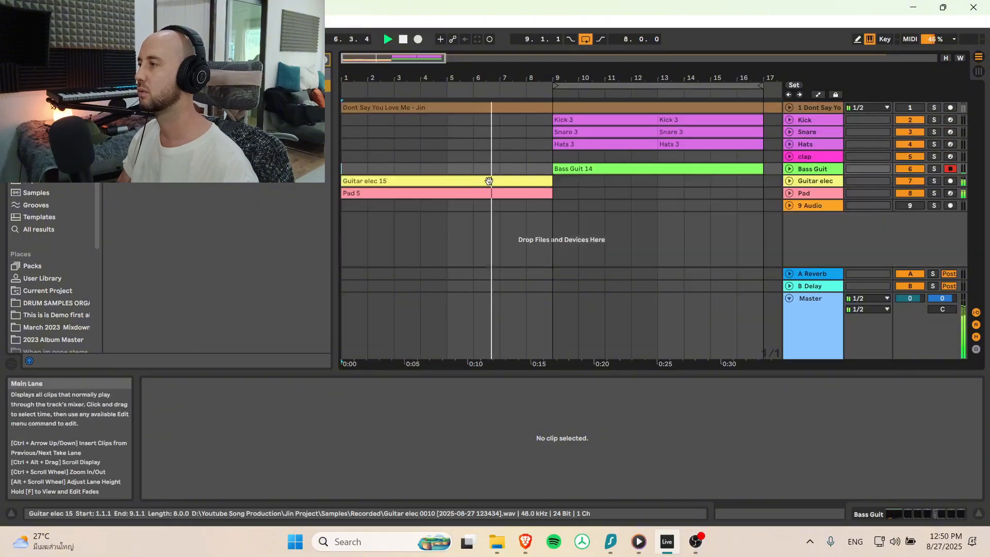
{"action": "left_click", "coordinate": [502, 194]}
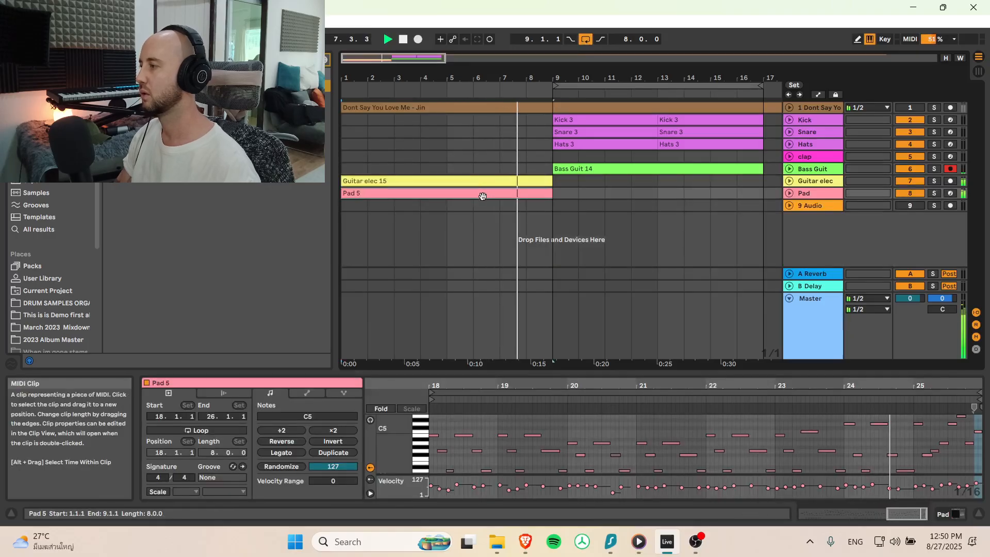
{"action": "key", "text": "ctrl+d"}
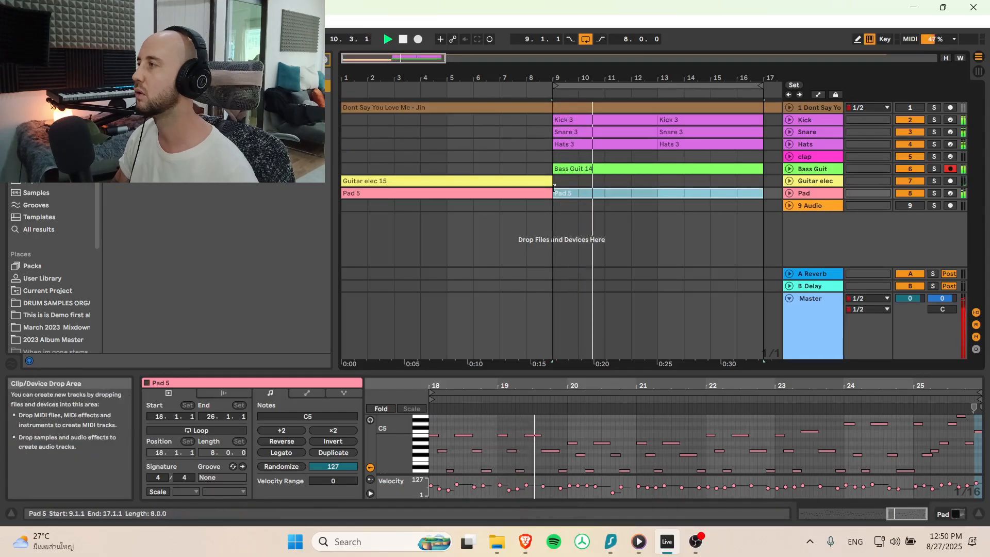
Step: Duplicate all the drum, bass and pad clips of bars 9 to 17 twice, extending them to bar 33, and switch off the arrangement loop
{"action": "left_click_drag", "start_coordinate": [445, 58], "coordinate": [504, 58]}
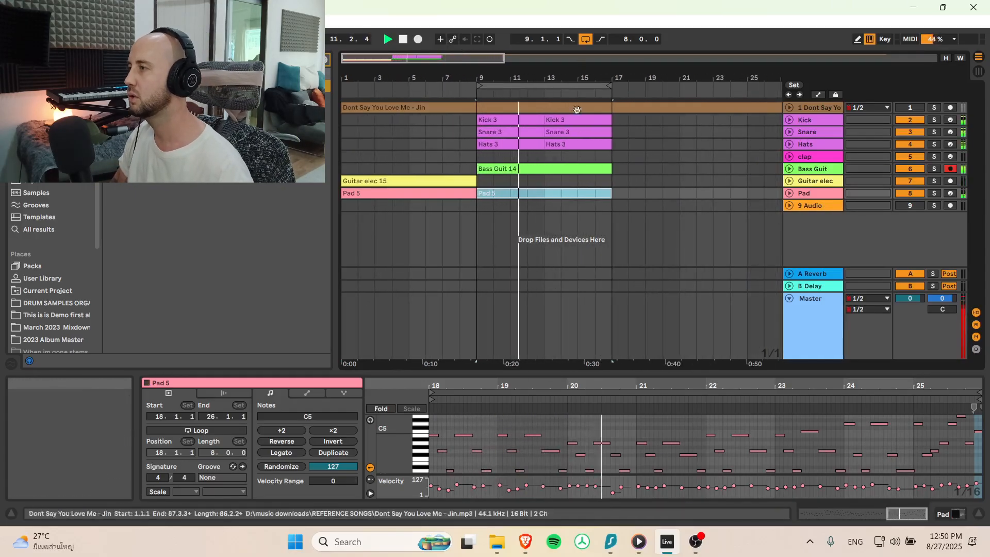
{"action": "left_click_drag", "start_coordinate": [614, 216], "coordinate": [478, 120]}
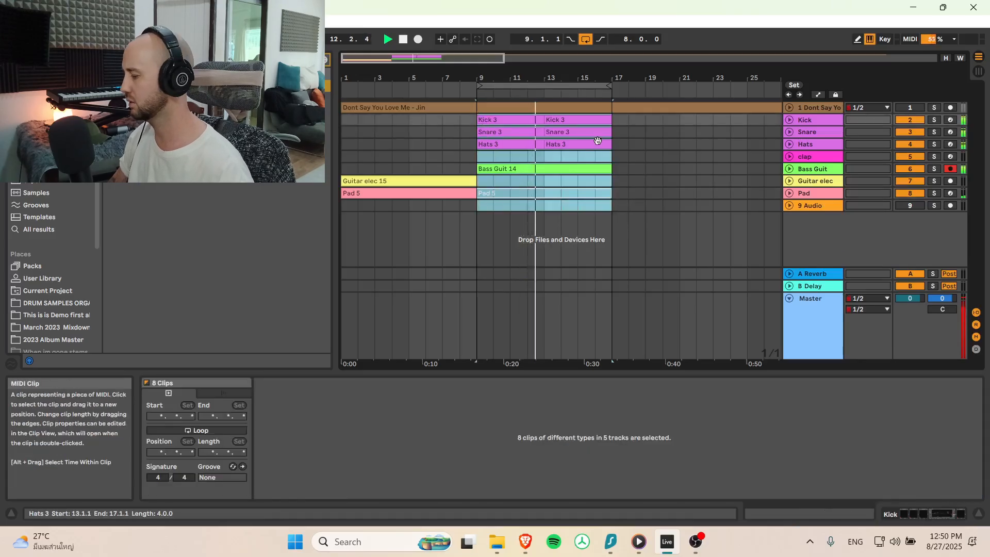
{"action": "key", "text": "ctrl+d"}
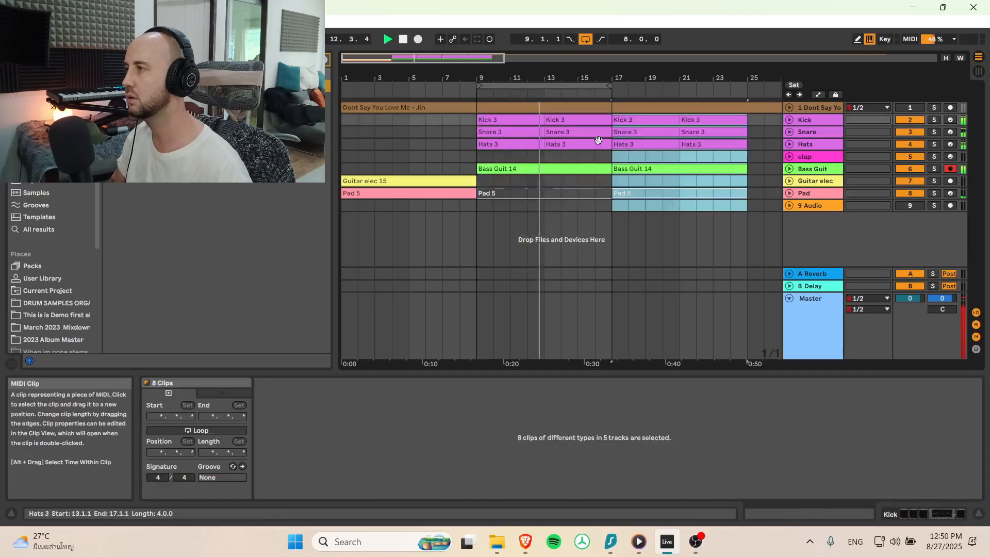
{"action": "key", "text": "ctrl+d"}
{"action": "left_click", "coordinate": [588, 41]}
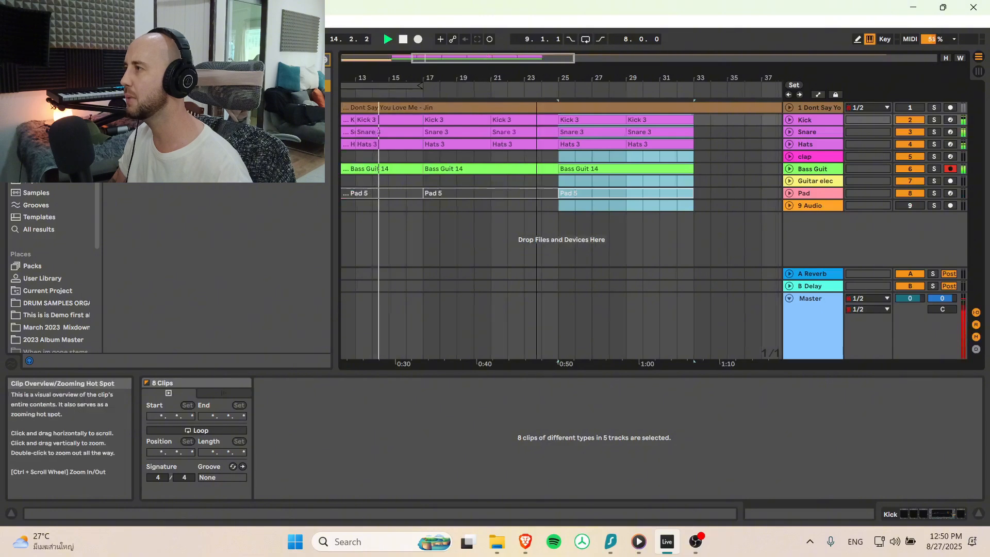
Step: Copy the intro Guitar elec clip and paste it at bar 17 on the same track
{"action": "mouse_move", "coordinate": [479, 79]}
{"action": "left_mouse_down"}
{"action": "mouse_move", "coordinate": [477, 53]}
{"action": "mouse_move", "coordinate": [468, 82]}
{"action": "left_mouse_up"}
{"action": "left_click", "coordinate": [369, 183]}
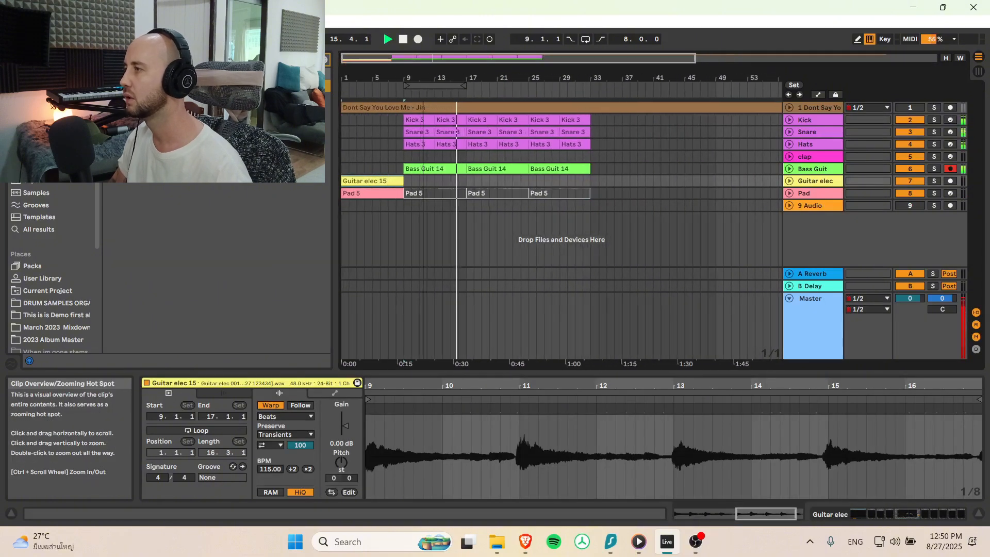
{"action": "left_click", "coordinate": [465, 183]}
{"action": "key", "text": "ctrl+v"}
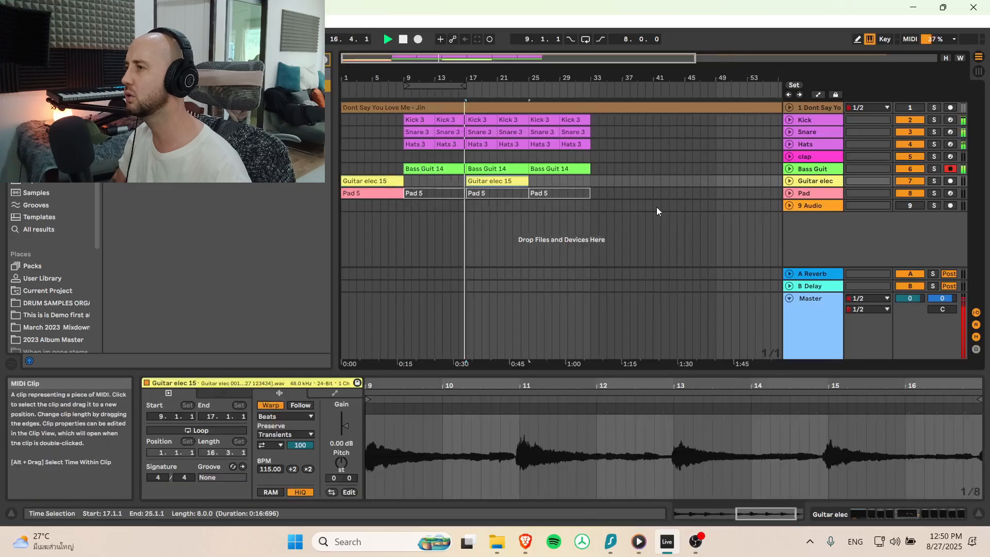
Step: Unfold the Guitar elec track, stop playback and select the guitar clip at bar 17
{"action": "left_click", "coordinate": [460, 169]}
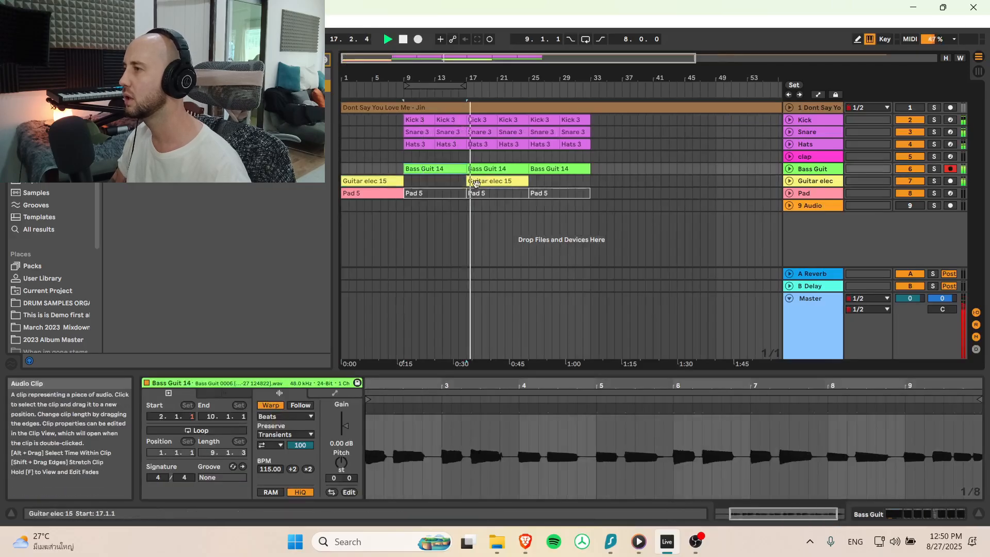
{"action": "left_click", "coordinate": [788, 182]}
{"action": "key", "text": "space"}
{"action": "left_click", "coordinate": [473, 183]}
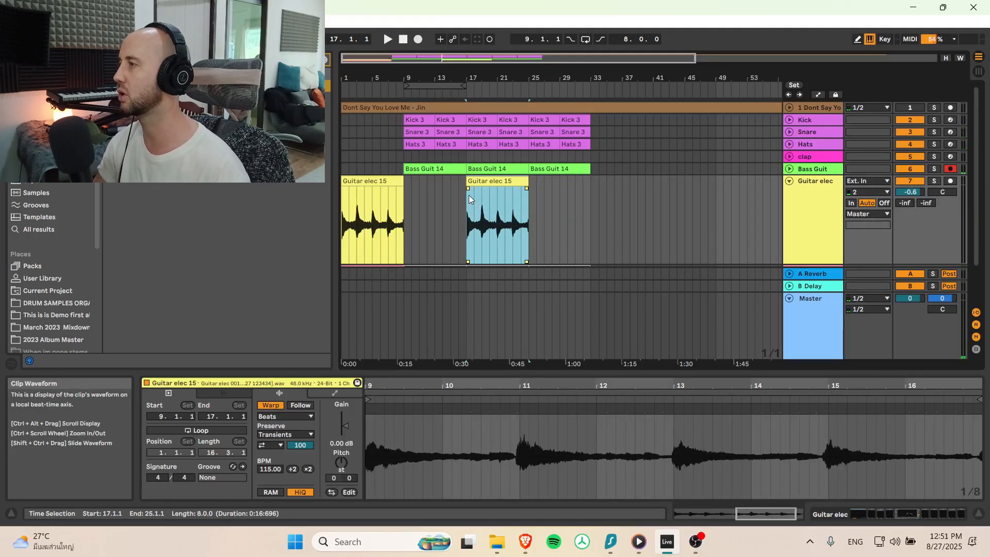
Step: Examine the intro guitar waveform around bar 3 and set the arrangement's fixed grid to Off
{"action": "left_click_drag", "start_coordinate": [349, 77], "coordinate": [400, 222]}
{"action": "right_click", "coordinate": [494, 147]}
{"action": "left_click", "coordinate": [513, 282]}
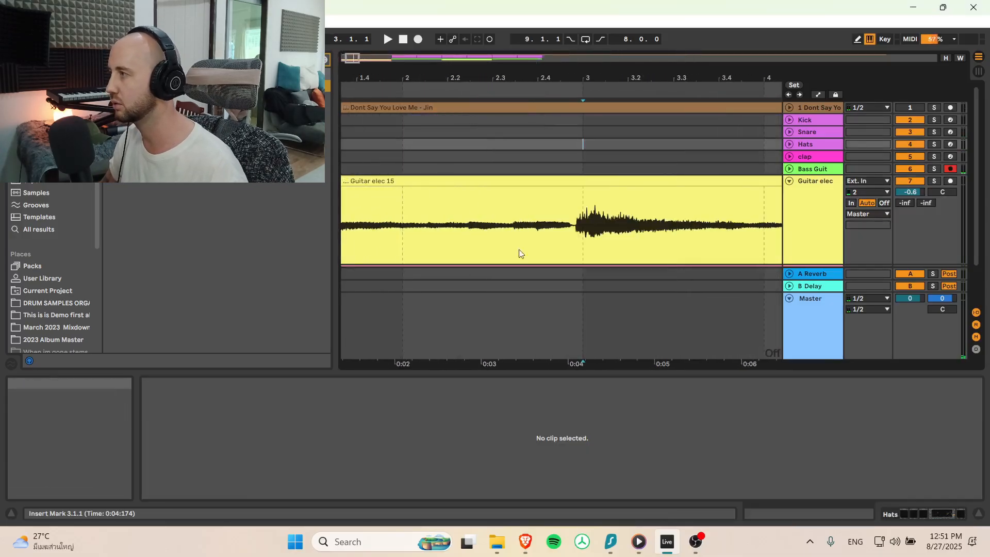
{"action": "left_click_drag", "start_coordinate": [354, 57], "coordinate": [374, 36]}
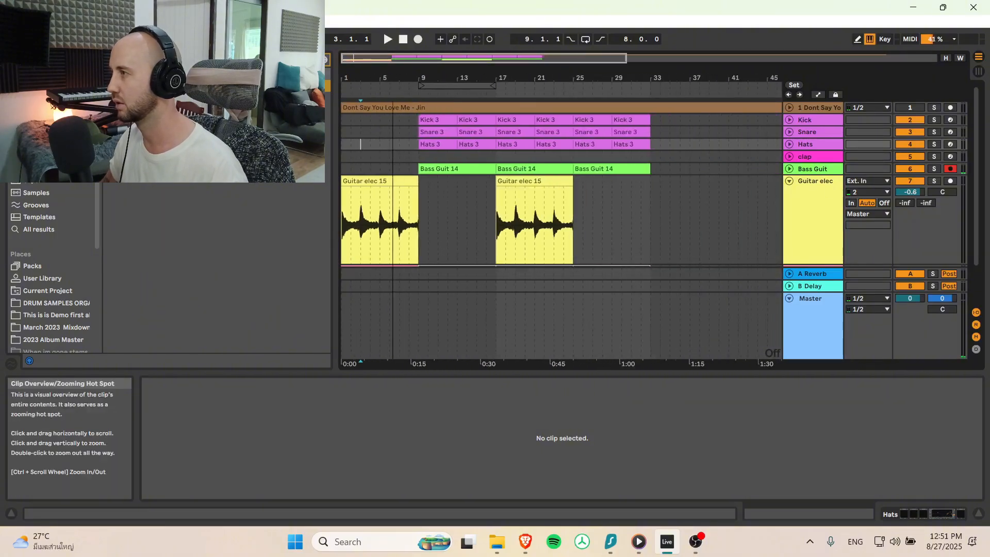
Step: Arm the Guitar elec track and record a new guitar take from bar 1 to about bar 33
{"action": "left_click", "coordinate": [950, 180]}
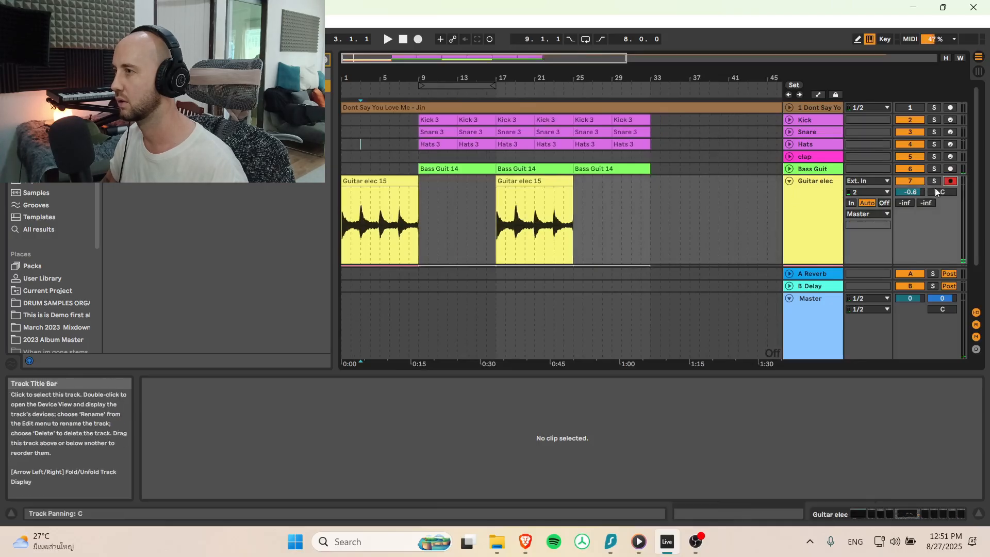
{"action": "left_click", "coordinate": [950, 181]}
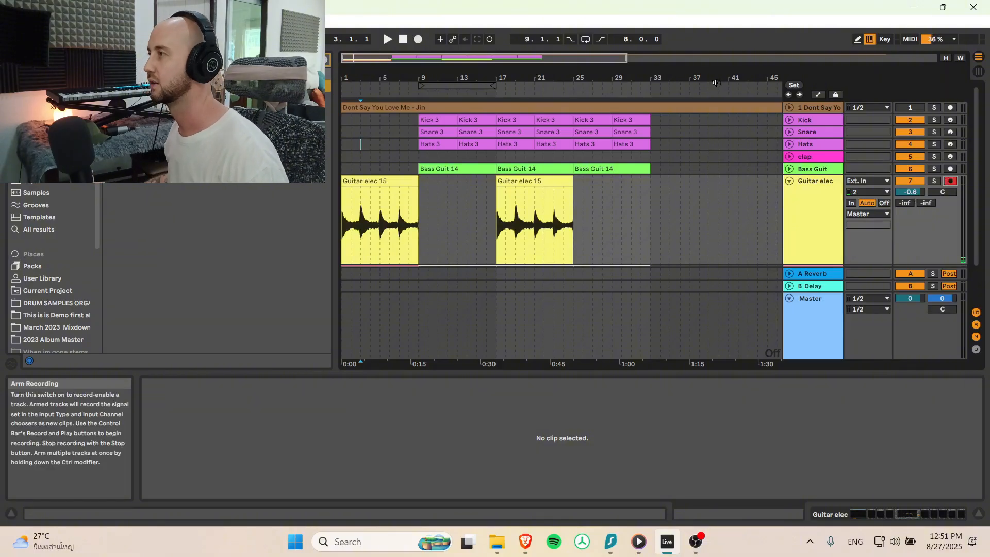
{"action": "left_click", "coordinate": [403, 39]}
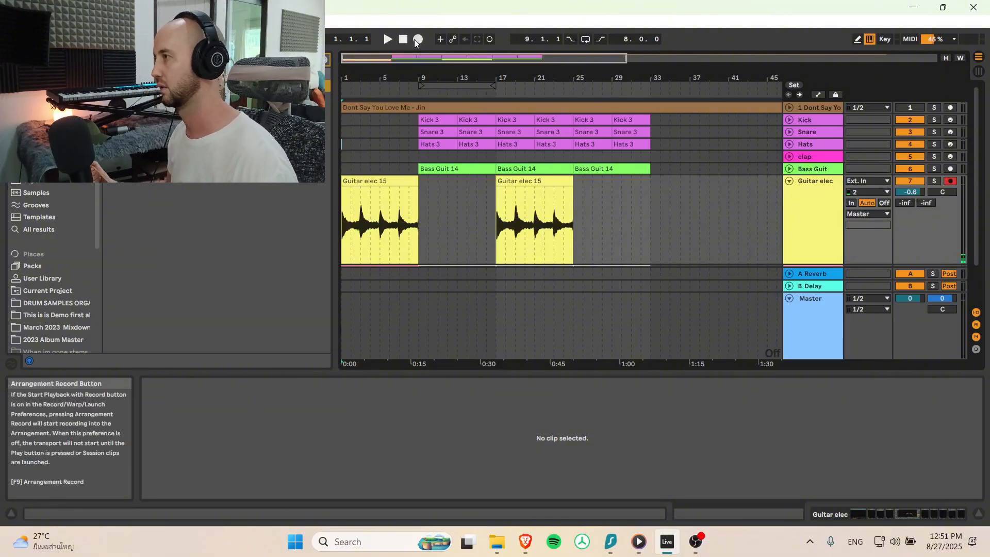
{"action": "left_click", "coordinate": [417, 40]}
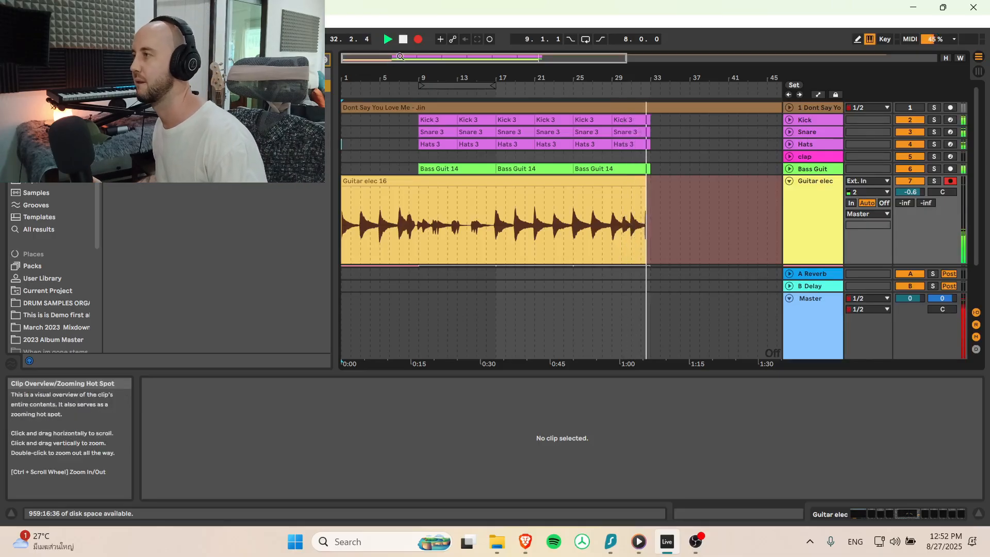
{"action": "key", "text": "space"}
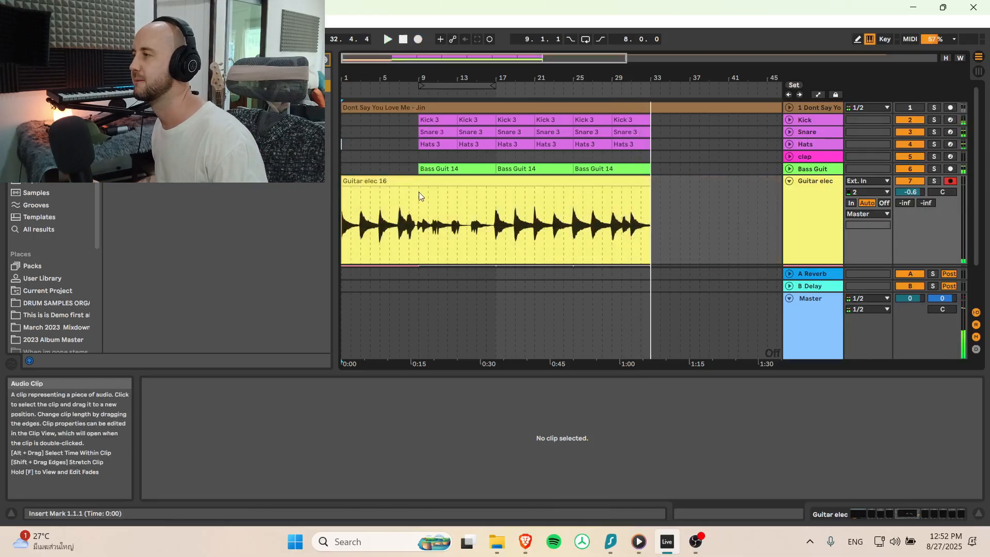
Step: Listen to the new guitar take from bar 5 up to the start of the drums
{"action": "left_click", "coordinate": [380, 217]}
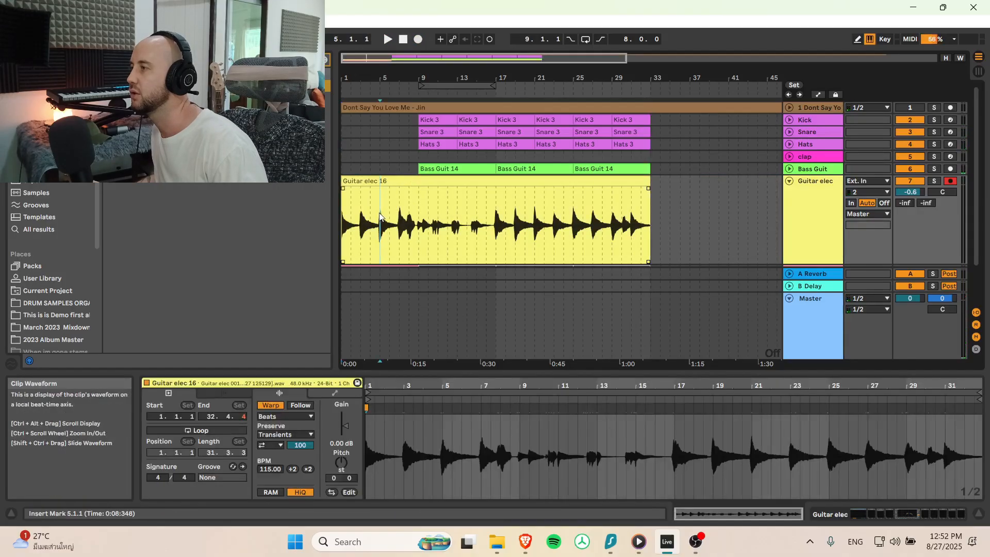
{"action": "left_click", "coordinate": [389, 39]}
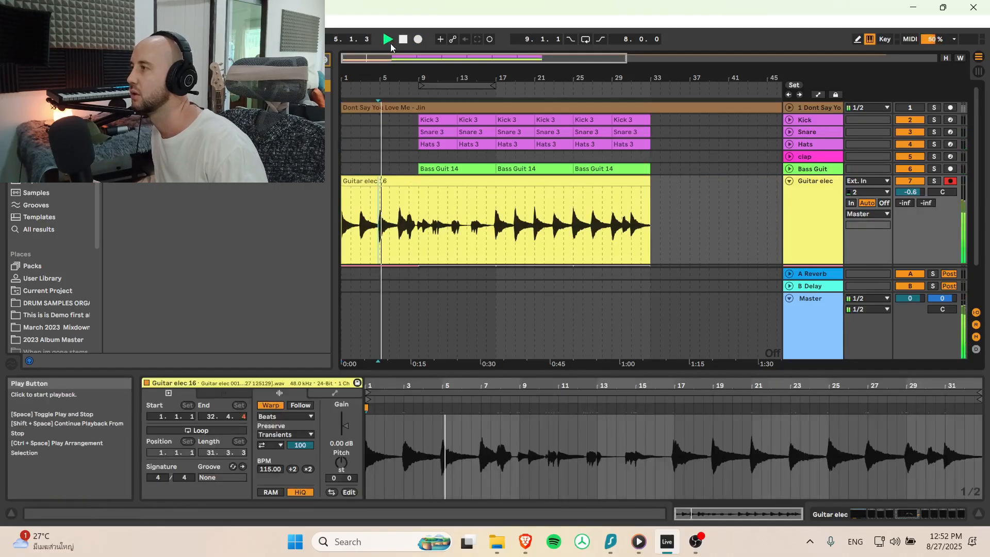
{"action": "left_click", "coordinate": [403, 44]}
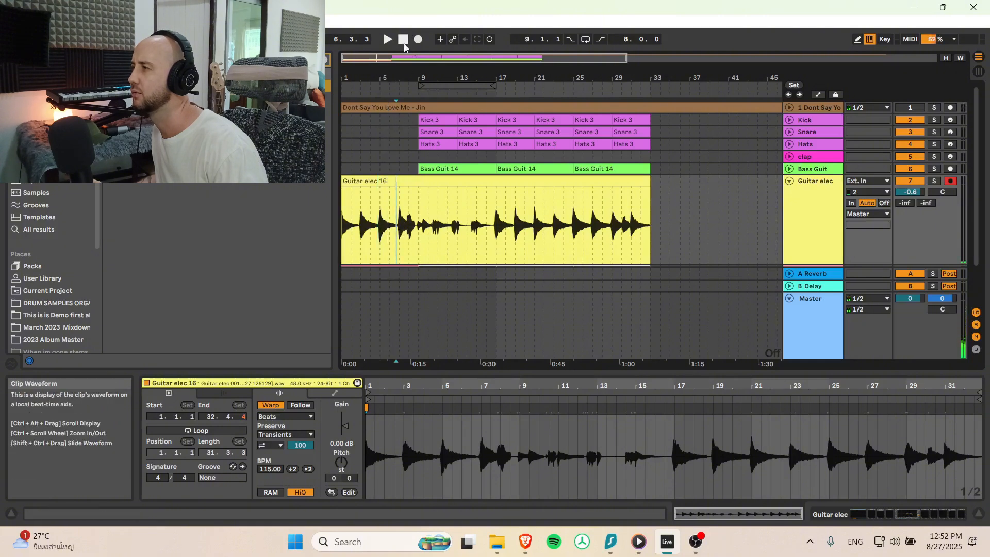
{"action": "left_click", "coordinate": [388, 40]}
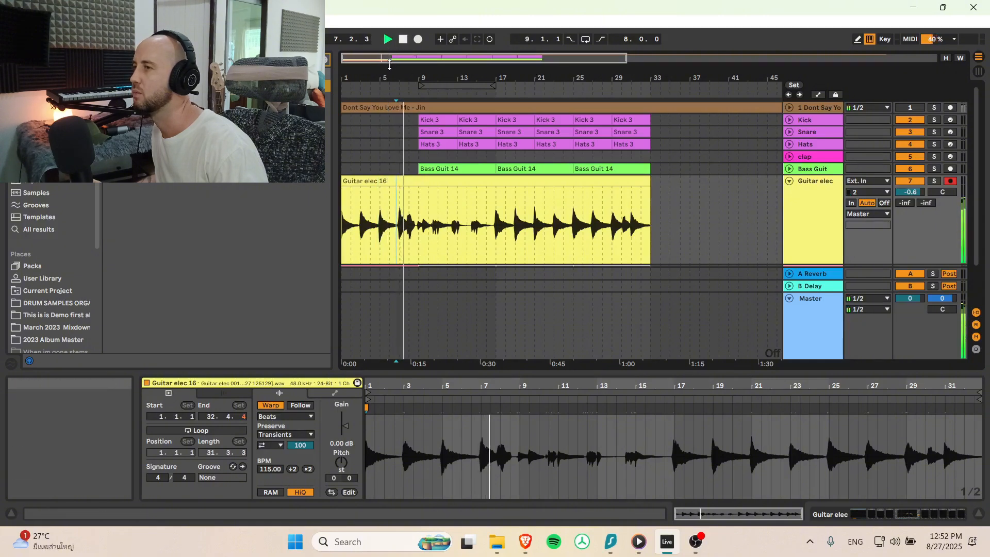
{"action": "left_click", "coordinate": [403, 39]}
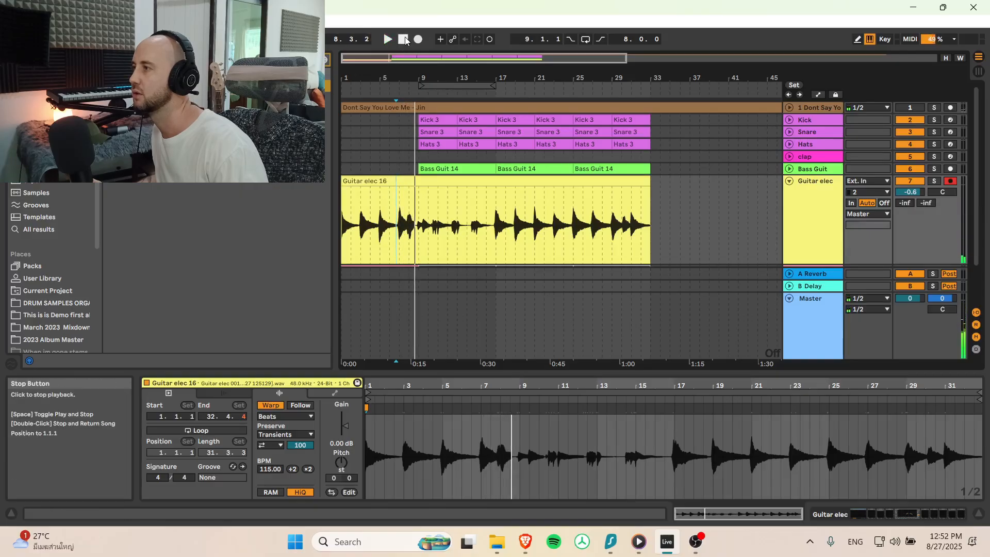
Step: Re-record the guitar intro from bar 1 to 9.3.3, trim the earlier take's start to about bar 10, and play the arrangement
{"action": "left_click", "coordinate": [421, 40]}
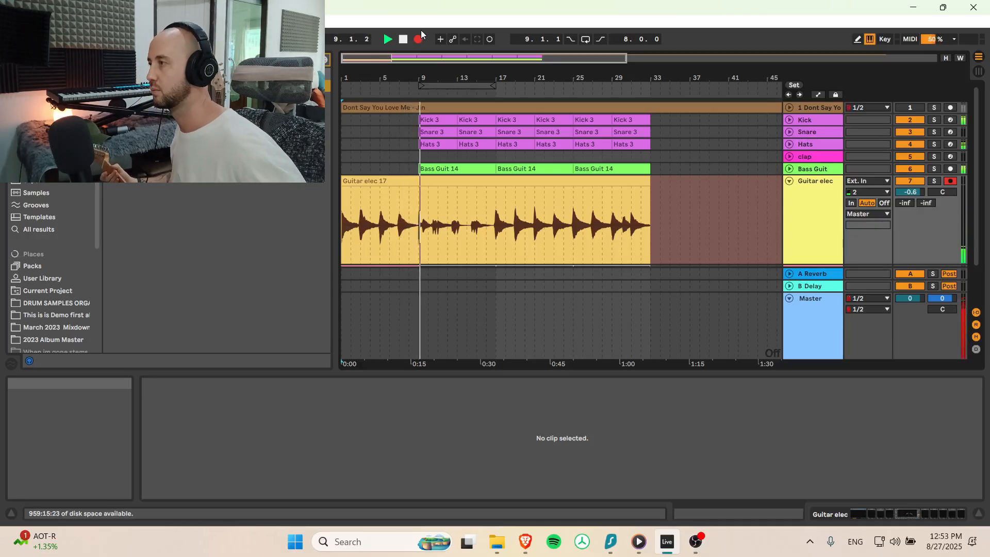
{"action": "key", "text": "space"}
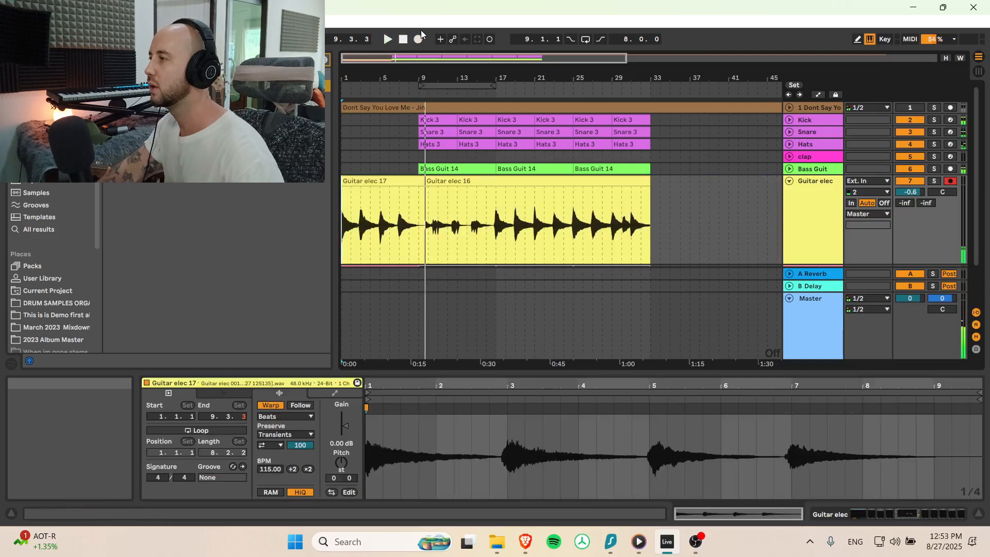
{"action": "left_click_drag", "start_coordinate": [425, 187], "coordinate": [435, 182]}
{"action": "key", "text": "space"}
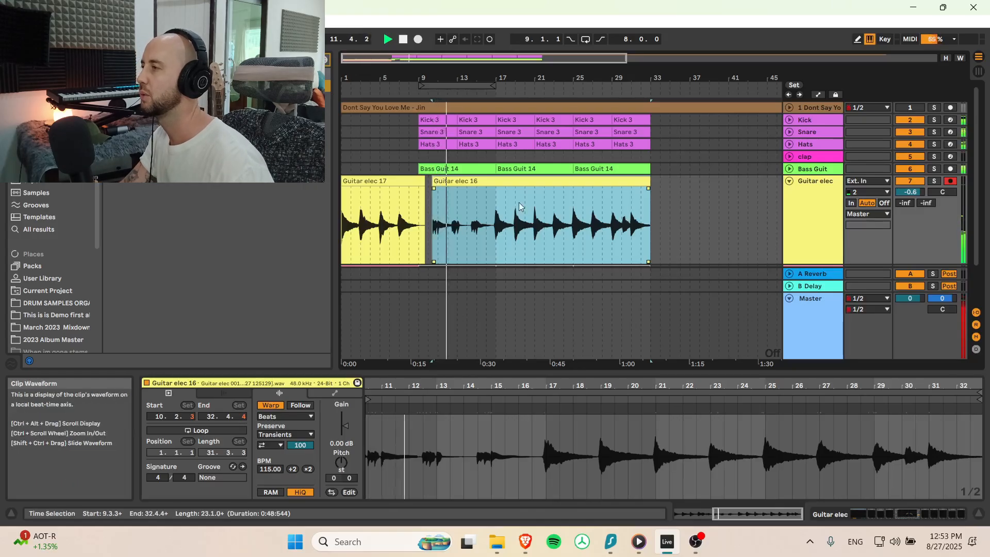
Step: Set the arrangement's fixed grid to 1 Bar
{"action": "right_click", "coordinate": [456, 241]}
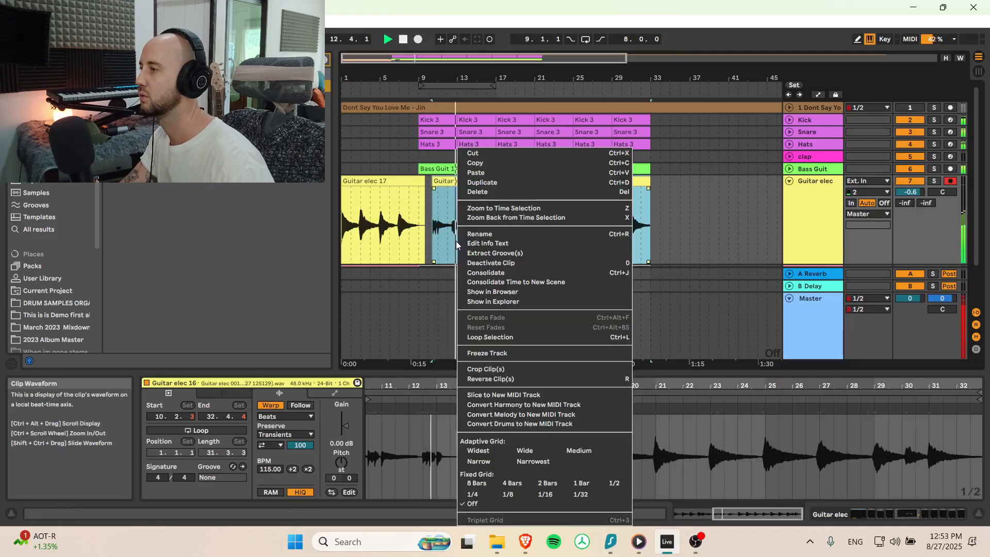
{"action": "left_click", "coordinate": [582, 484]}
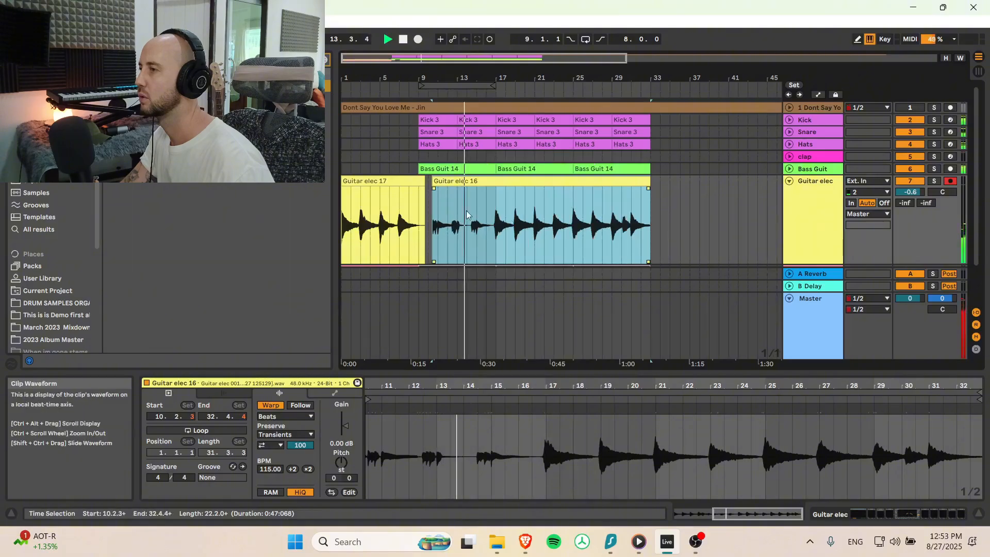
{"action": "scroll", "coordinate": [713, 168], "scroll_direction": "down", "scroll_amount": 2}
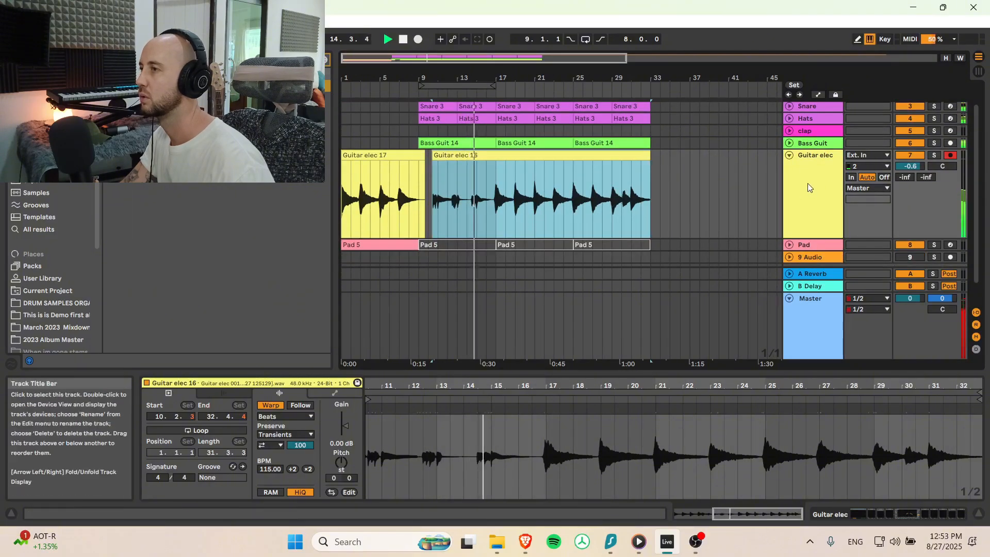
Step: Listen to the guitar take up to about bar 17, stop playback and check where the next chord starts
{"action": "left_click", "coordinate": [552, 167]}
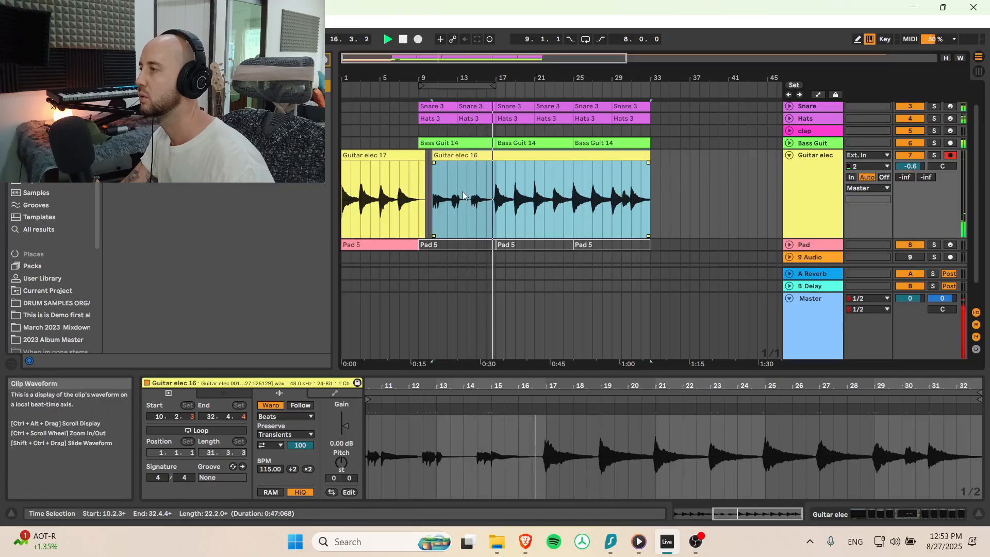
{"action": "left_click", "coordinate": [486, 183]}
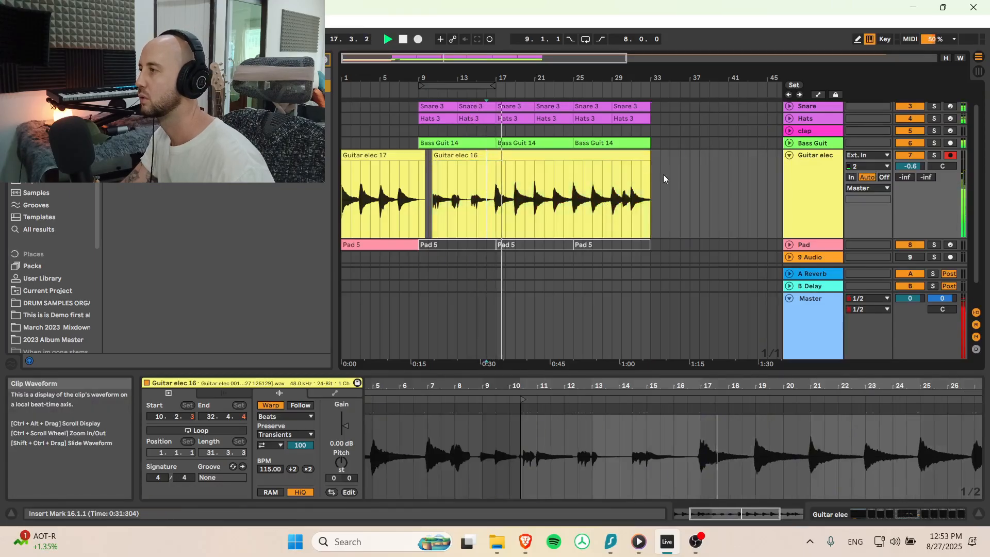
{"action": "key", "text": "space"}
{"action": "left_click", "coordinate": [423, 175]}
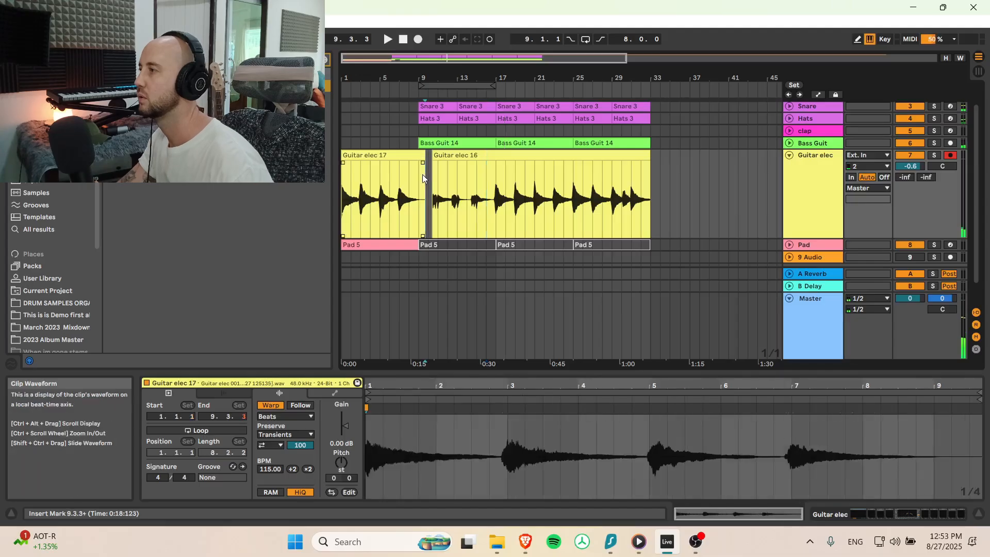
{"action": "left_click_drag", "start_coordinate": [416, 185], "coordinate": [475, 196]}
{"action": "left_click", "coordinate": [496, 195]}
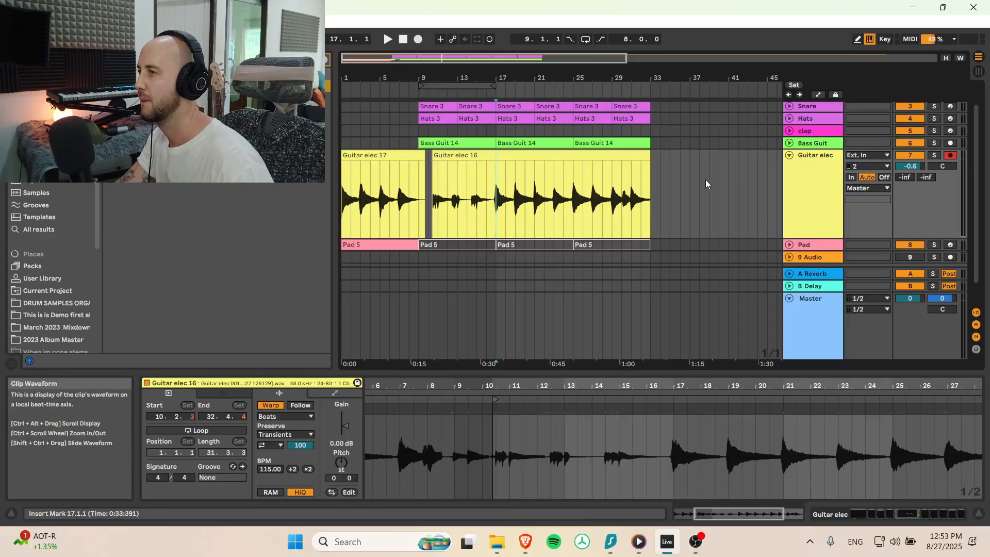
Step: Duplicate the Guitar elec track, trim the copy's Guitar elec 16 clip to end at 16.4.4 and delete the copy's intro clip
{"action": "left_click", "coordinate": [803, 165]}
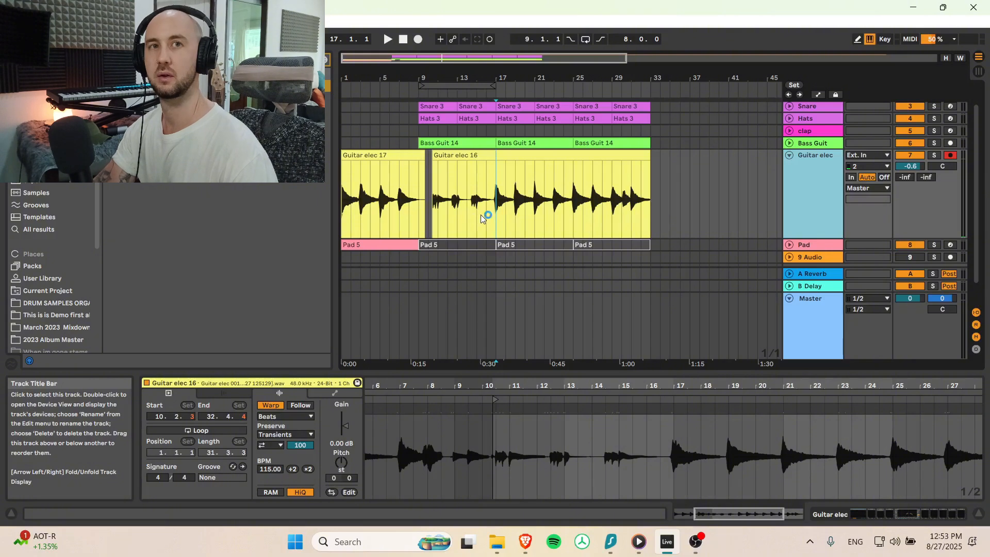
{"action": "key", "text": "ctrl+d"}
{"action": "left_click", "coordinate": [527, 205]}
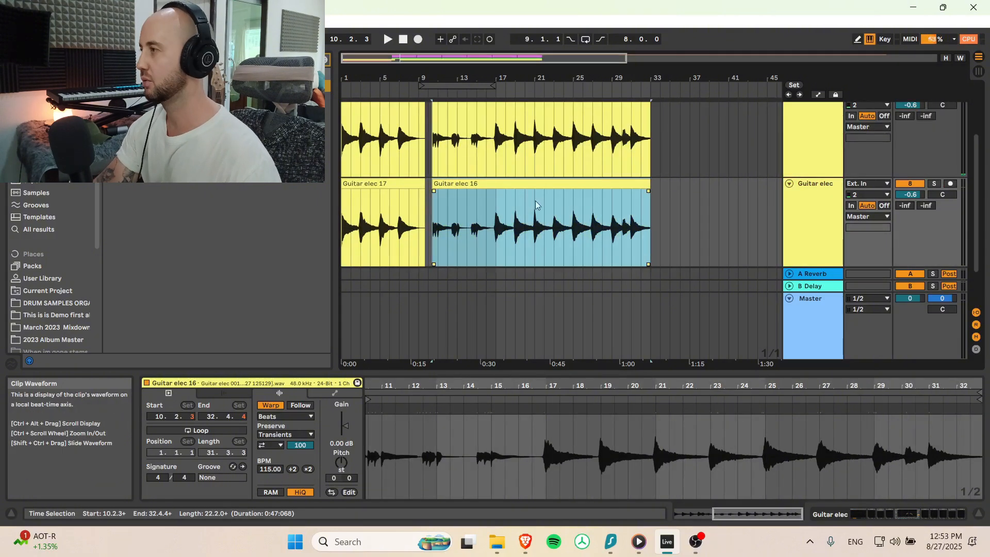
{"action": "left_click_drag", "start_coordinate": [647, 184], "coordinate": [493, 187]}
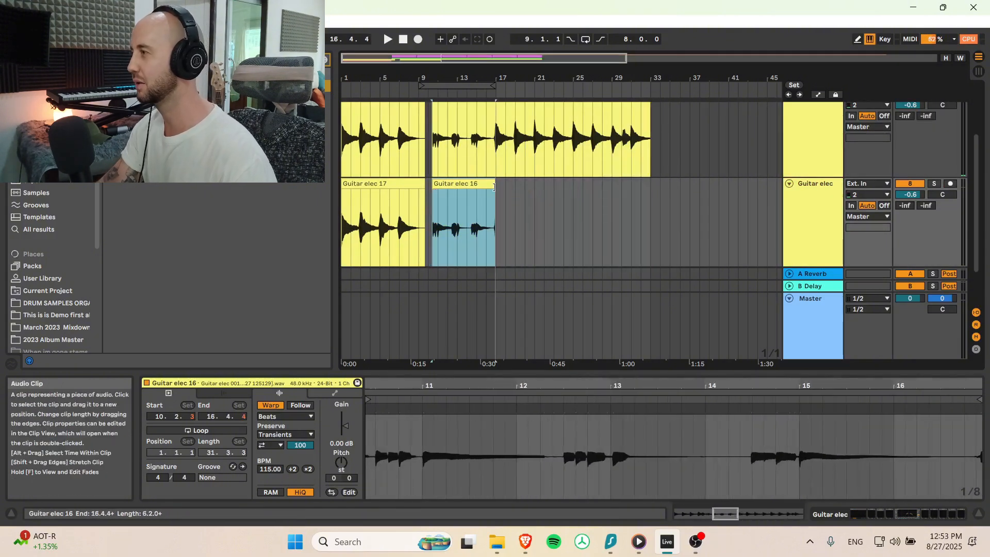
{"action": "left_click", "coordinate": [416, 183]}
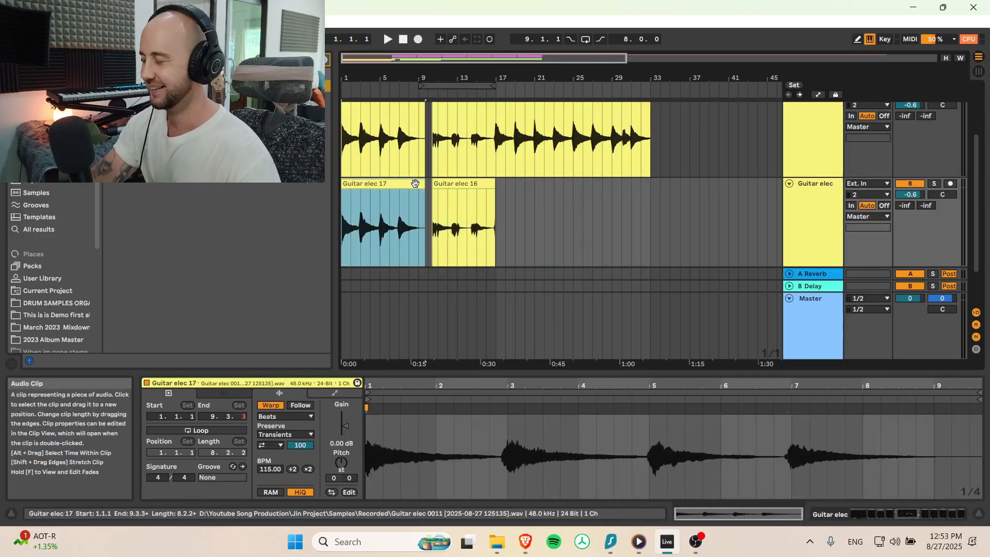
{"action": "key", "text": "Delete"}
{"action": "scroll", "coordinate": [518, 186], "scroll_direction": "up", "scroll_amount": 1}
{"action": "scroll", "coordinate": [518, 187], "scroll_direction": "down", "scroll_amount": 1}
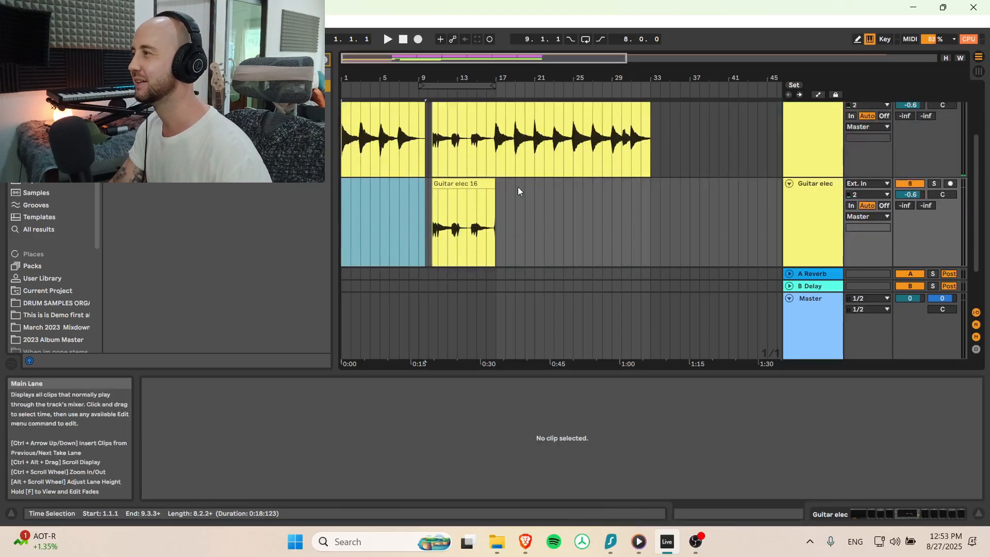
{"action": "scroll", "coordinate": [518, 187], "scroll_direction": "up", "scroll_amount": 1}
{"action": "scroll", "coordinate": [422, 252], "scroll_direction": "down", "scroll_amount": 1}
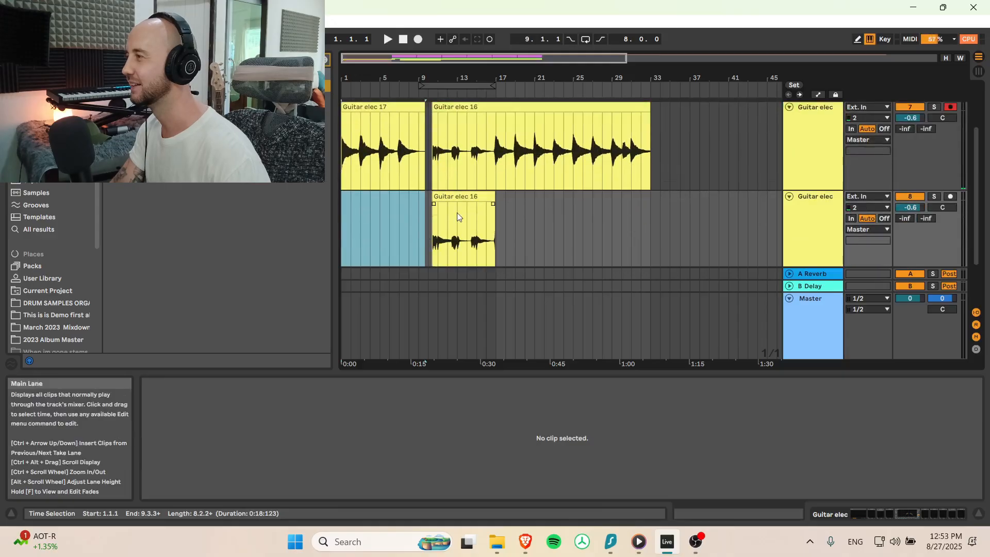
Step: Pan the duplicated Guitar elec track to 28L and play the phrase from 10.2.3
{"action": "left_click", "coordinate": [458, 217]}
{"action": "left_click_drag", "start_coordinate": [951, 209], "coordinate": [951, 219]}
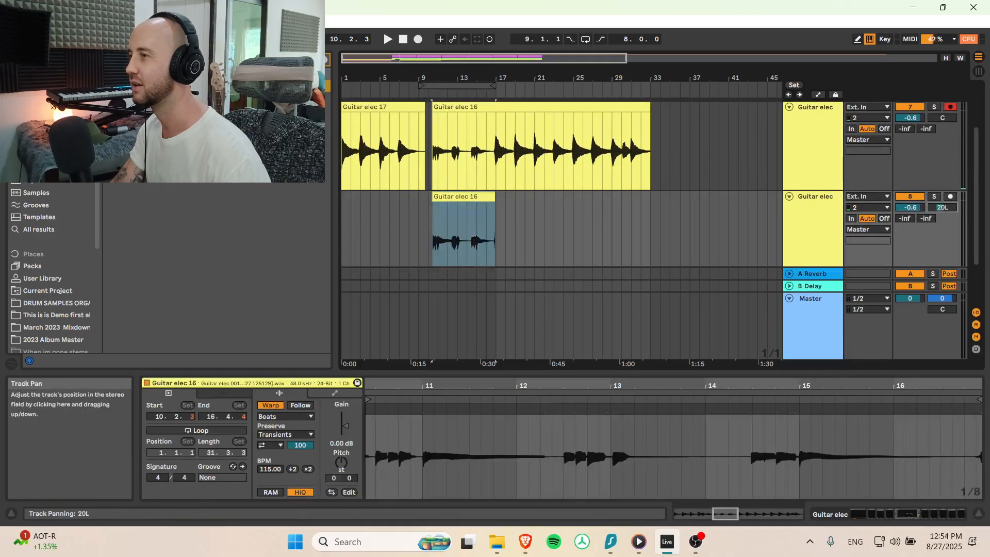
{"action": "key", "text": "space"}
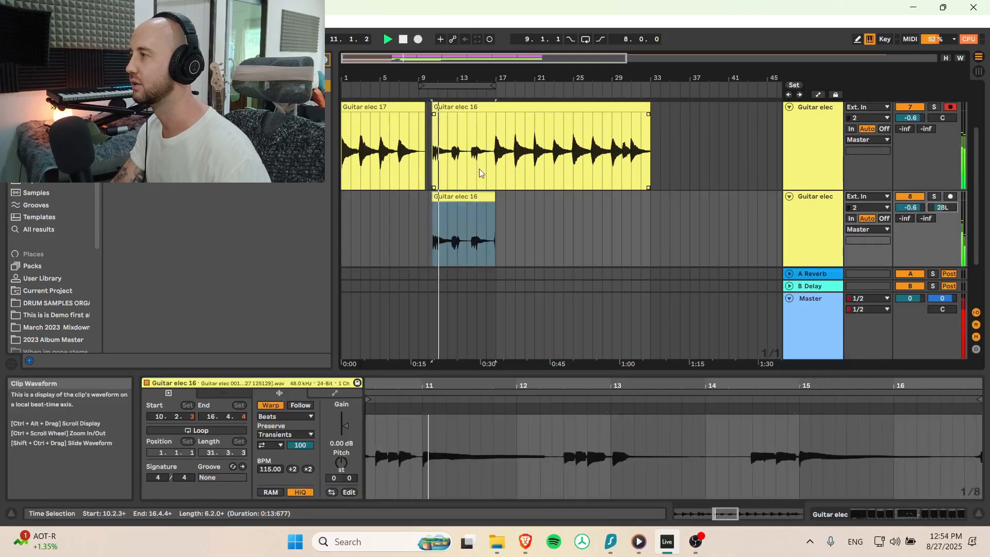
Step: Trim the original Guitar elec 16 clip's start to 16.2.3 and move the duplicated track's phrase to end at bar 25
{"action": "left_click_drag", "start_coordinate": [438, 108], "coordinate": [491, 108]}
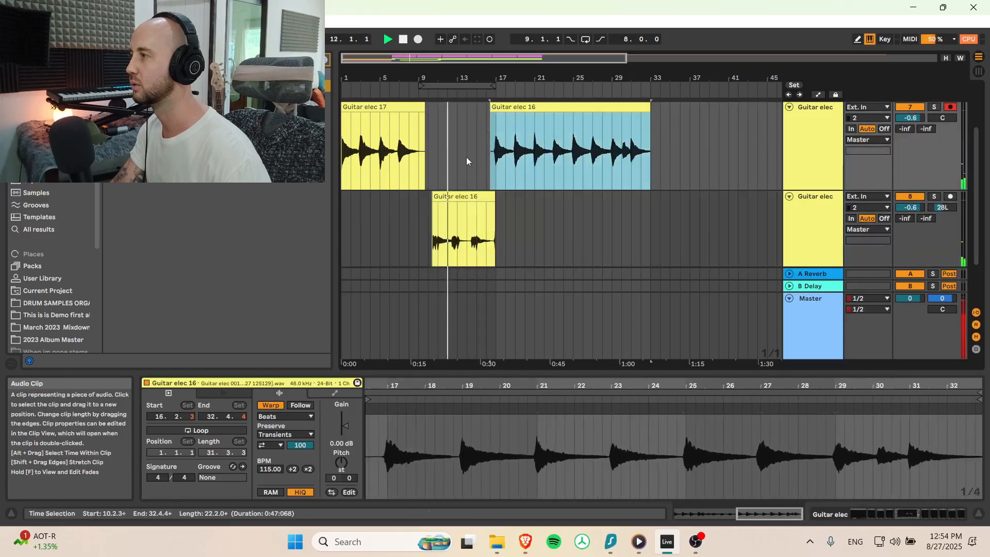
{"action": "scroll", "coordinate": [428, 207], "scroll_direction": "up", "scroll_amount": 3}
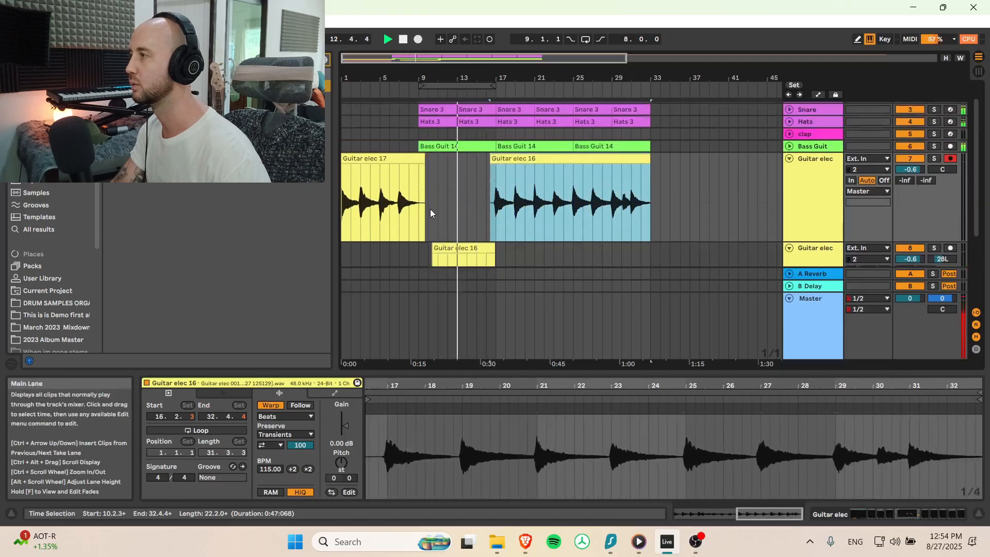
{"action": "left_click_drag", "start_coordinate": [485, 250], "coordinate": [540, 248]}
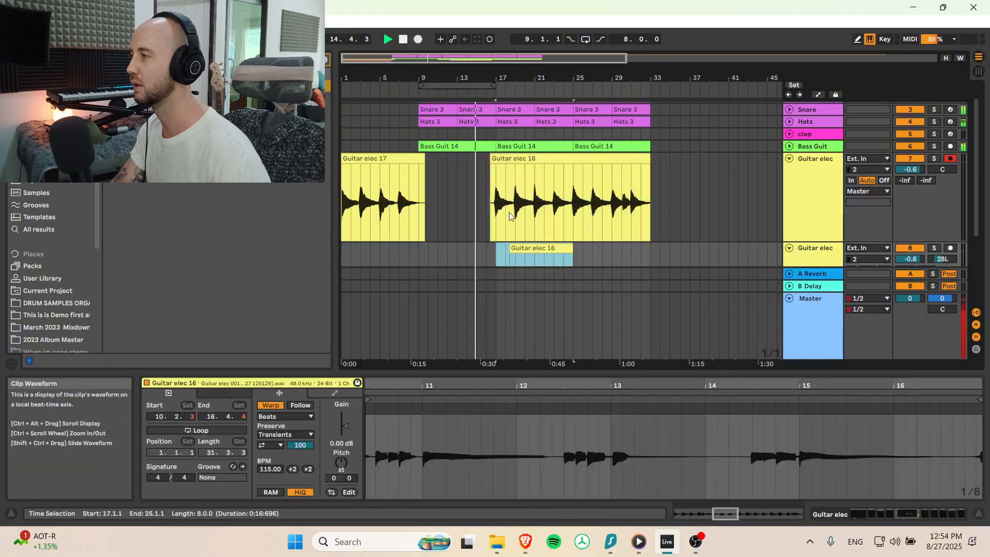
Step: Record a new guitar take on the armed Guitar elec track from just before bar 16 to about bar 33
{"action": "left_click", "coordinate": [488, 188]}
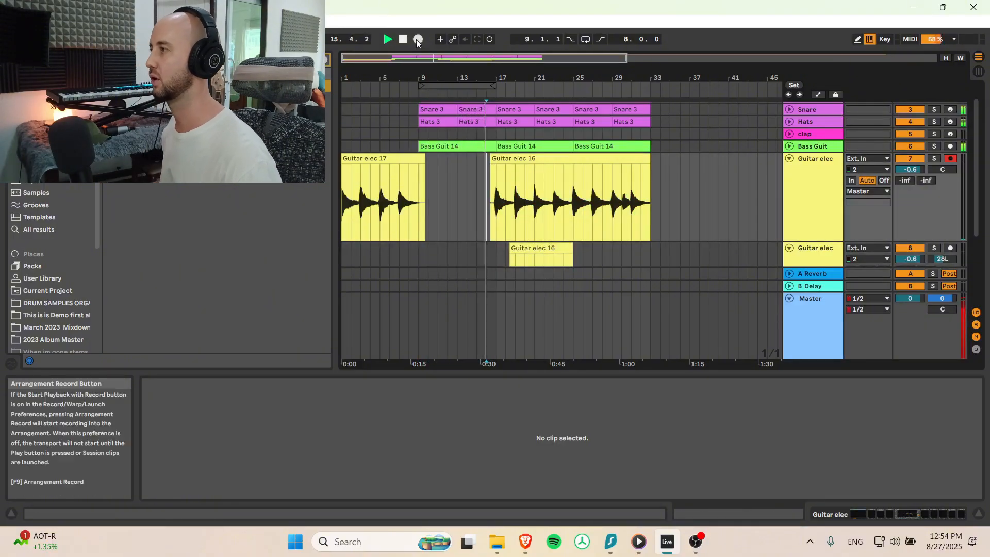
{"action": "left_click", "coordinate": [418, 40]}
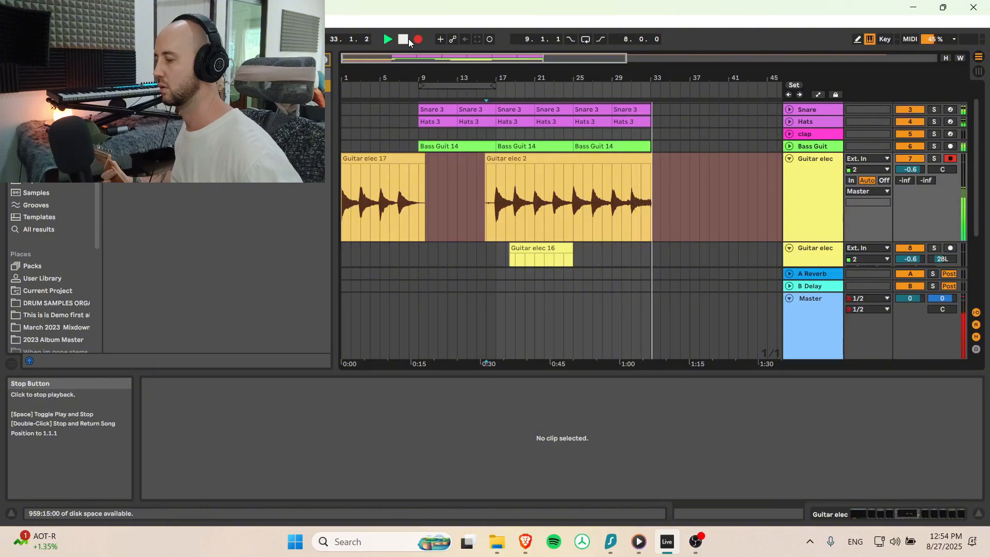
{"action": "left_click", "coordinate": [408, 41]}
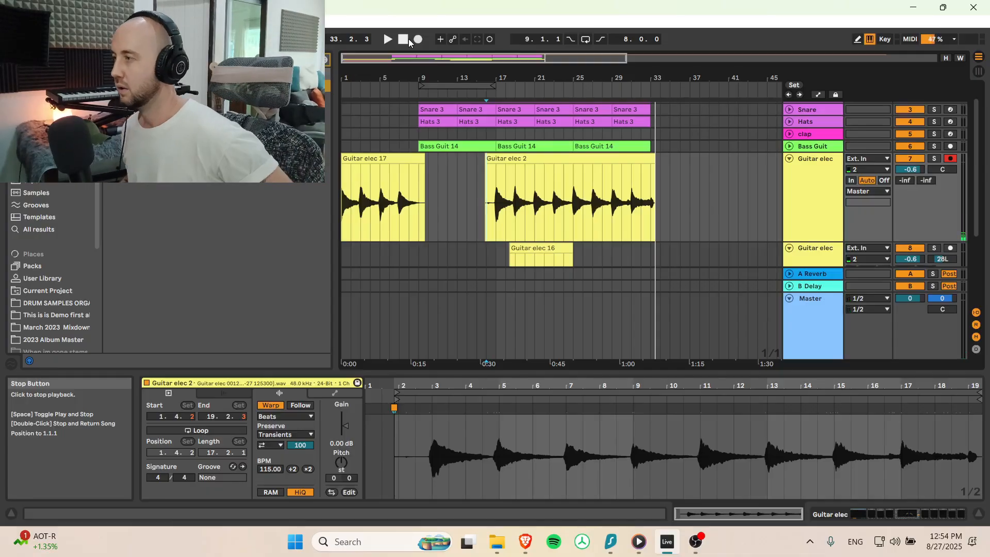
Step: Turn the arrangement grid off, nudge the Guitar elec 17 intro clip slightly earlier and play it from bar 1
{"action": "left_click_drag", "start_coordinate": [357, 59], "coordinate": [356, 177]}
{"action": "right_click", "coordinate": [475, 137]}
{"action": "left_click", "coordinate": [493, 272]}
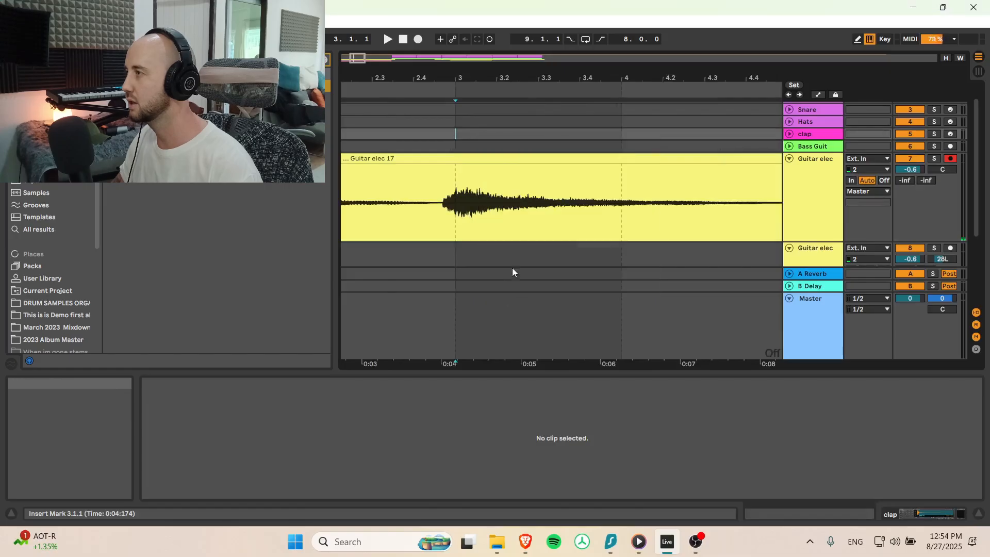
{"action": "left_click_drag", "start_coordinate": [365, 59], "coordinate": [355, 58]}
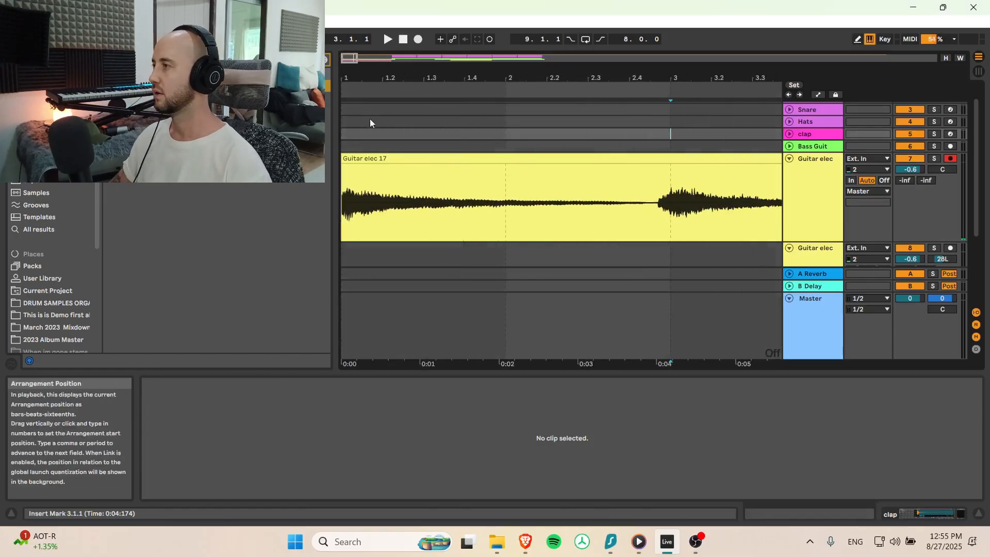
{"action": "left_click", "coordinate": [356, 160]}
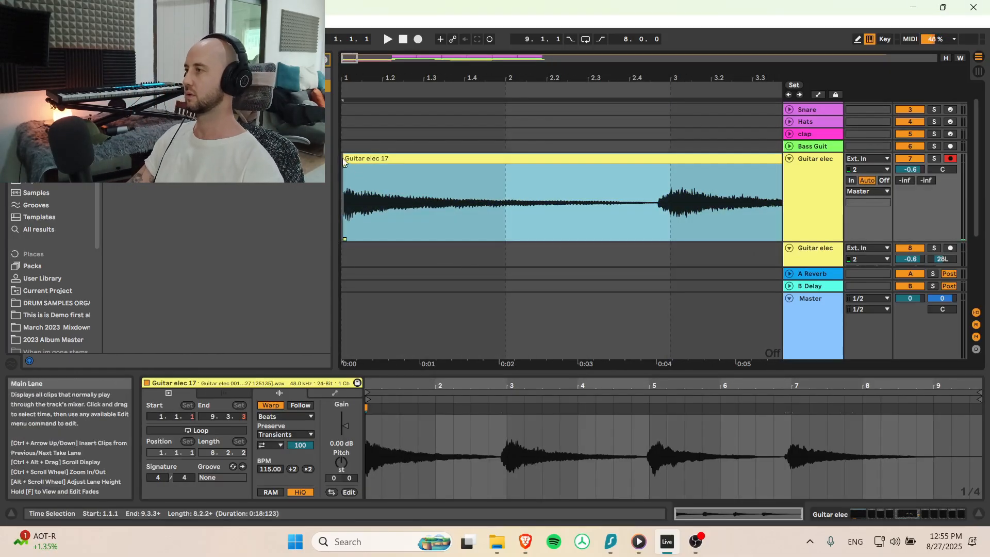
{"action": "left_click", "coordinate": [345, 158]}
{"action": "key", "text": "space"}
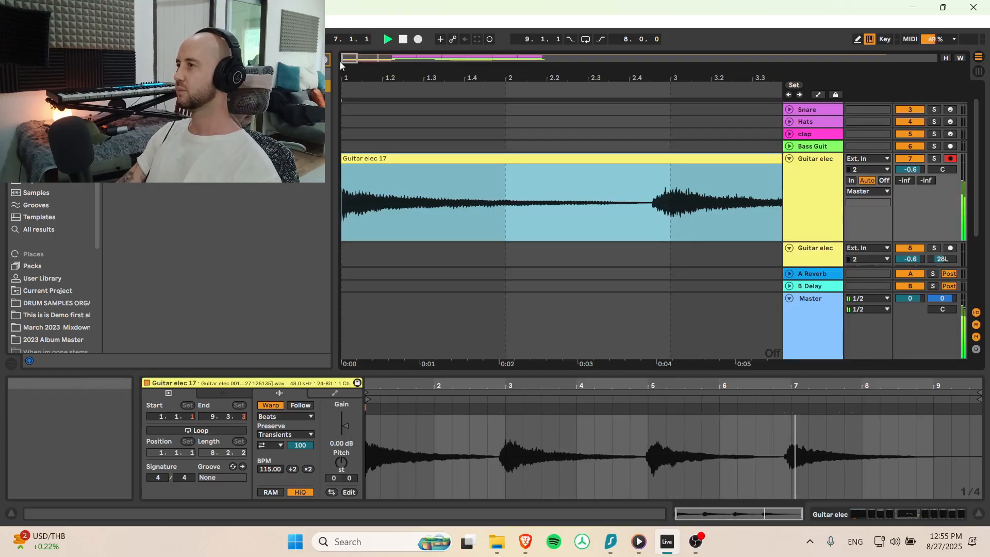
Step: Extend the first Pad 5 clip's end to 9.3.1, edit the B4 note at its end and play the transition
{"action": "left_click_drag", "start_coordinate": [353, 58], "coordinate": [397, 51]}
{"action": "scroll", "coordinate": [398, 215], "scroll_direction": "down", "scroll_amount": 4}
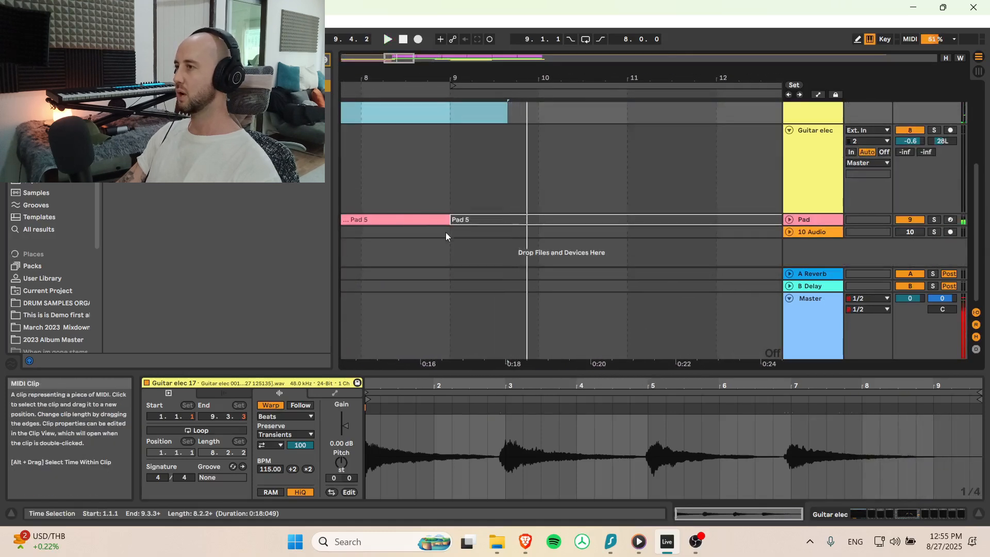
{"action": "left_click_drag", "start_coordinate": [450, 220], "coordinate": [494, 220]}
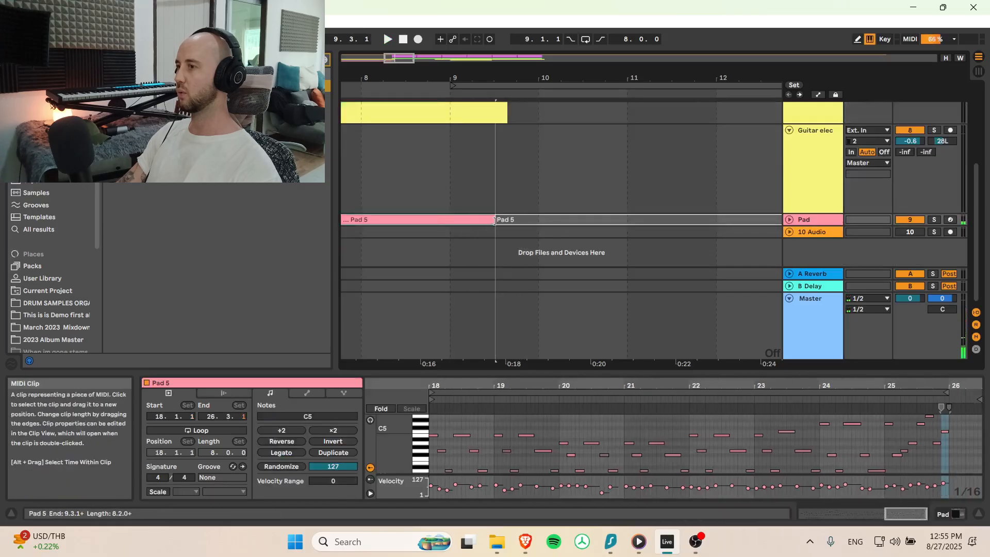
{"action": "double_click", "coordinate": [952, 436]}
{"action": "key", "text": "space"}
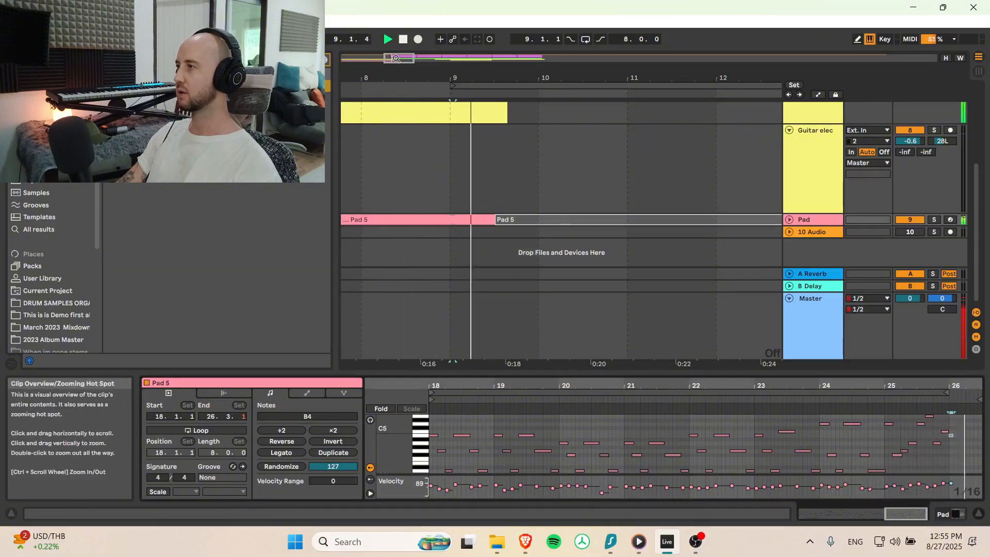
Step: Fold the original Guitar elec track and set the arrangement's fixed grid to 1 Bar
{"action": "left_click_drag", "start_coordinate": [400, 62], "coordinate": [400, 23]}
{"action": "scroll", "coordinate": [472, 195], "scroll_direction": "up", "scroll_amount": 4}
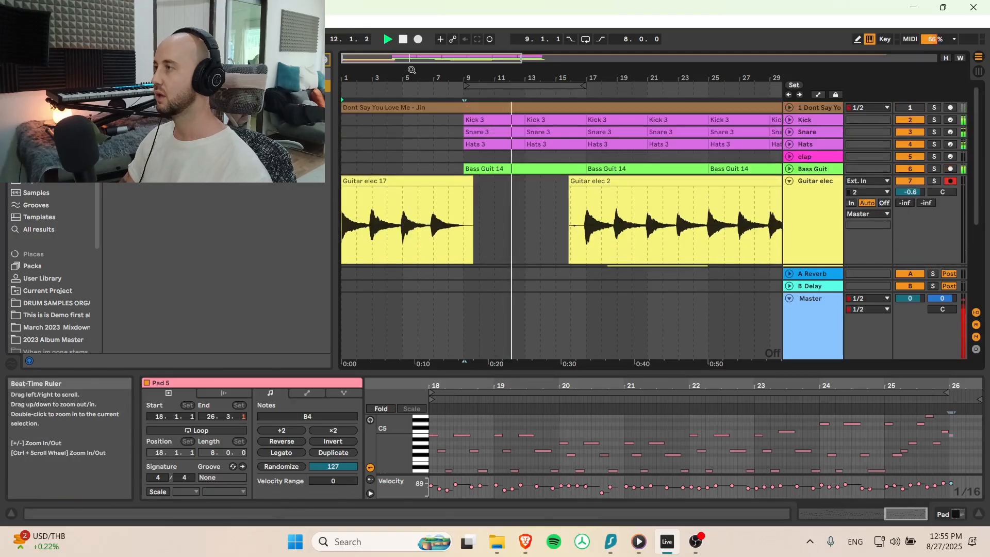
{"action": "left_click", "coordinate": [790, 181]}
{"action": "left_click_drag", "start_coordinate": [466, 57], "coordinate": [465, 34]}
{"action": "right_click", "coordinate": [647, 182]}
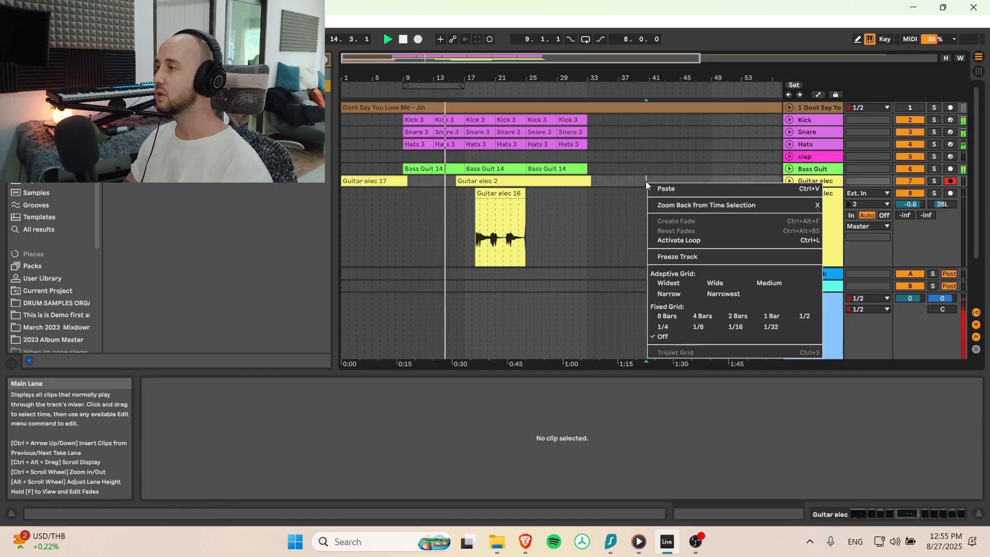
{"action": "left_click", "coordinate": [771, 327]}
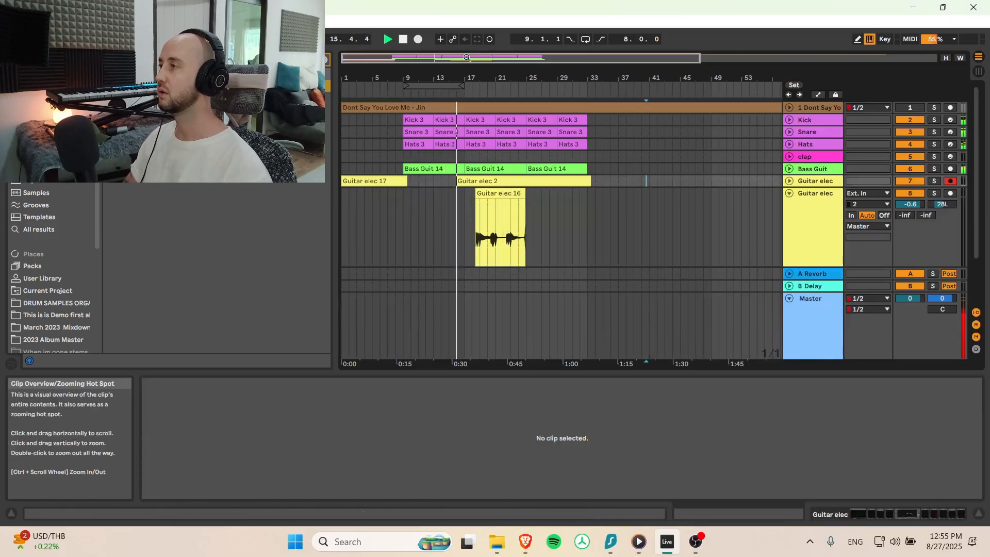
Step: Unfold the original Guitar elec track, turn the grid off and nudge the Guitar elec 2 clip to align its chord near bar 17
{"action": "left_click_drag", "start_coordinate": [463, 59], "coordinate": [446, 91]}
{"action": "left_click", "coordinate": [790, 181]}
{"action": "right_click", "coordinate": [557, 302]}
{"action": "left_click", "coordinate": [595, 421]}
{"action": "left_click", "coordinate": [466, 181]}
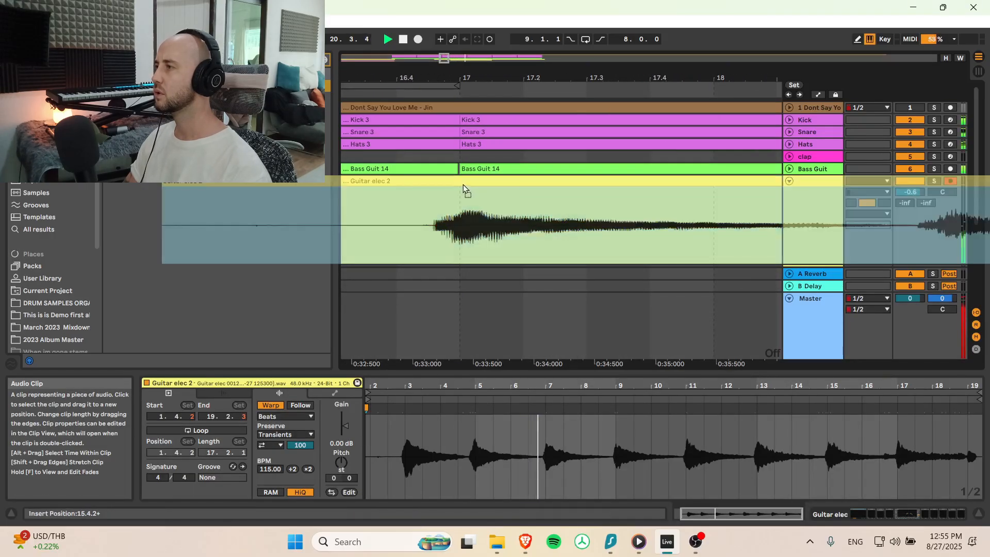
Step: Nudge the duplicated track's Guitar elec 16 clip slightly earlier so its notes line up with beats 18.3 and 18.4
{"action": "scroll", "coordinate": [590, 236], "scroll_direction": "down", "scroll_amount": 3}
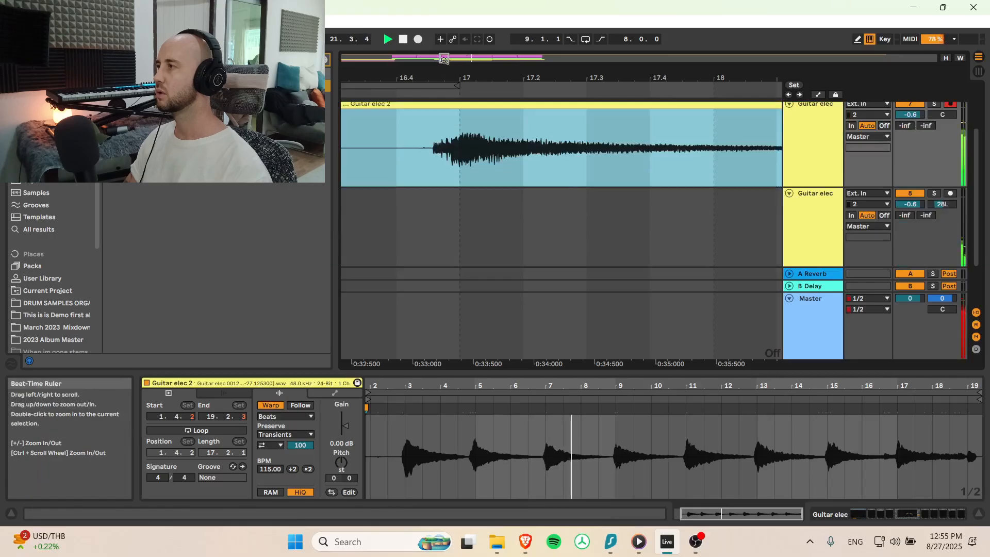
{"action": "left_click_drag", "start_coordinate": [446, 58], "coordinate": [453, 83]}
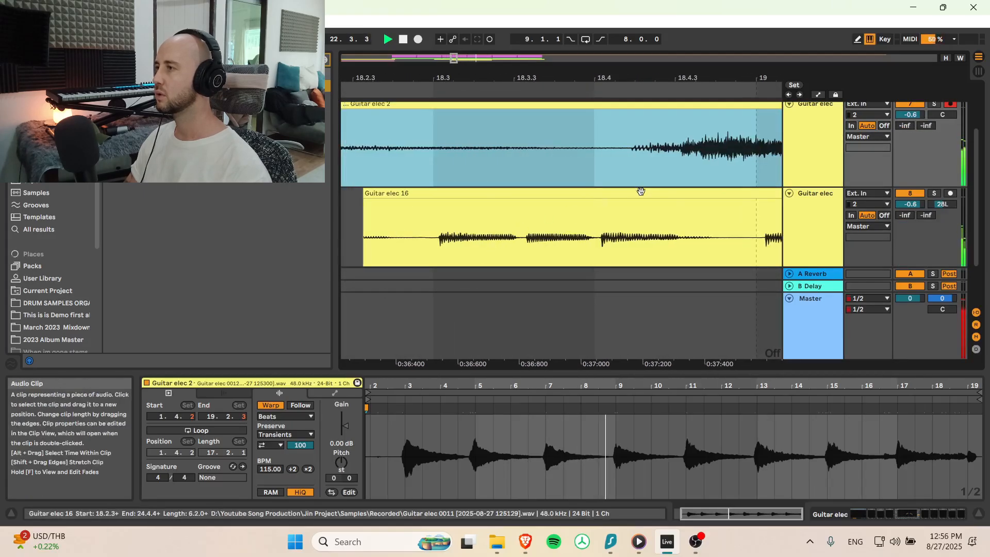
{"action": "left_click_drag", "start_coordinate": [630, 192], "coordinate": [622, 194]}
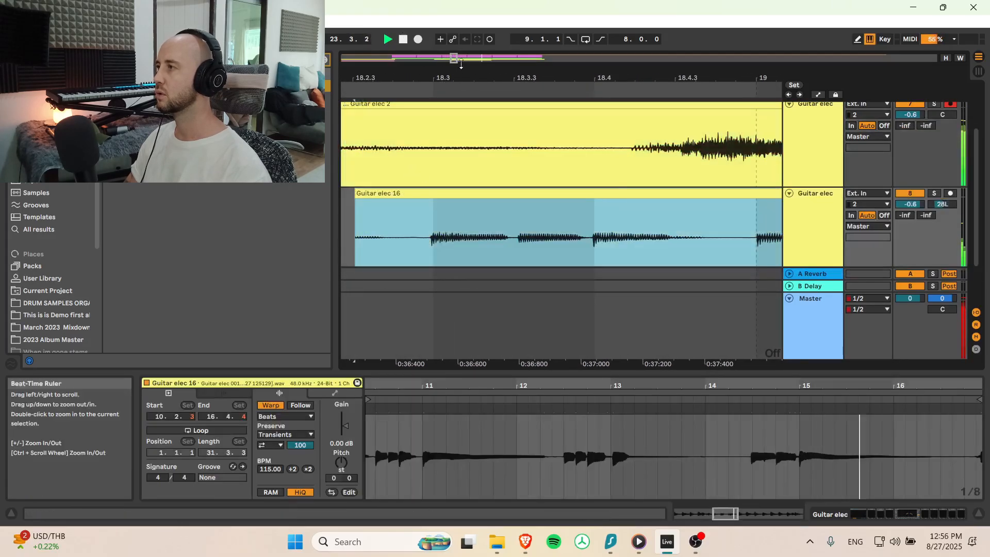
Step: Switch the arrangement back to a fixed grid of 1 Bar and fold the original Guitar elec track
{"action": "left_click_drag", "start_coordinate": [455, 59], "coordinate": [456, 26]}
{"action": "right_click", "coordinate": [517, 225]}
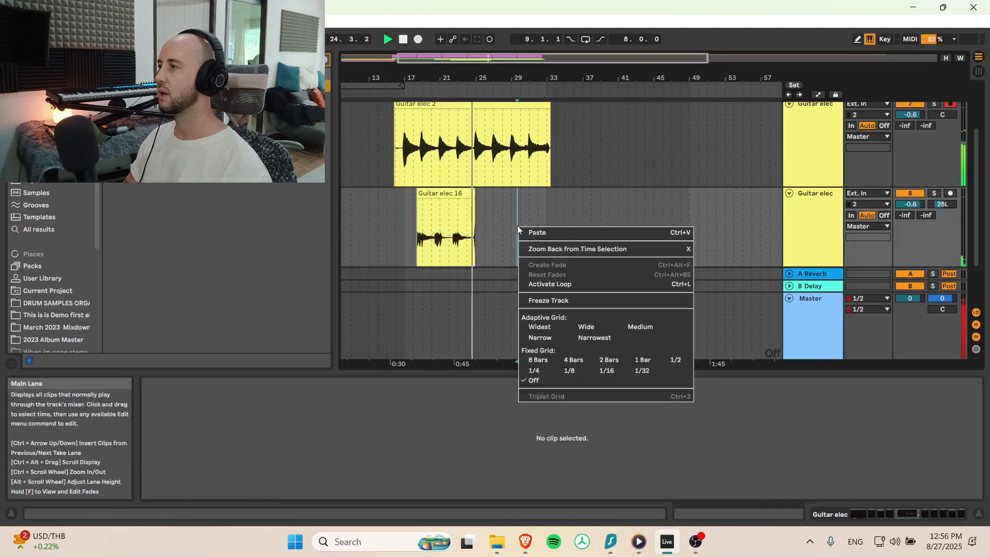
{"action": "left_click", "coordinate": [639, 361]}
{"action": "scroll", "coordinate": [593, 234], "scroll_direction": "up", "scroll_amount": 3}
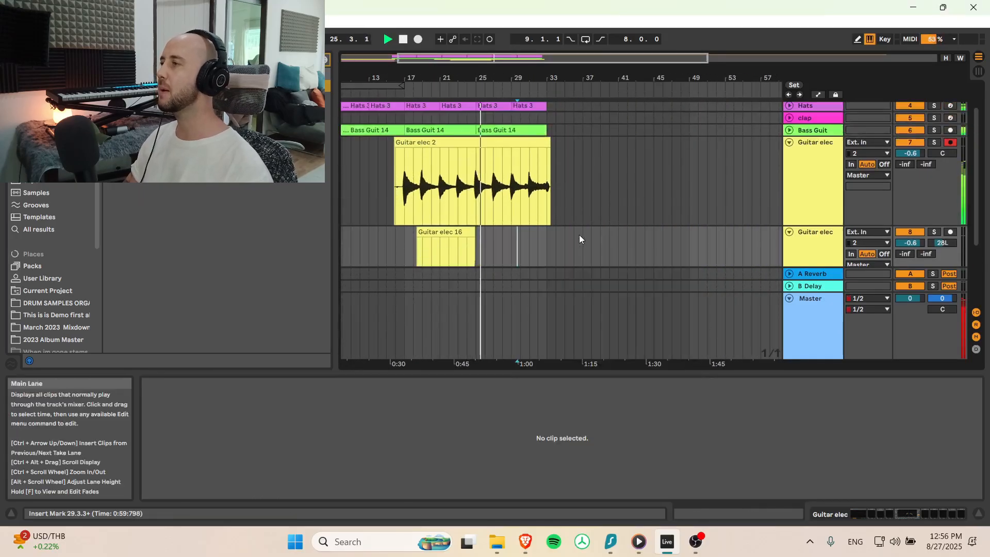
{"action": "left_click", "coordinate": [792, 143]}
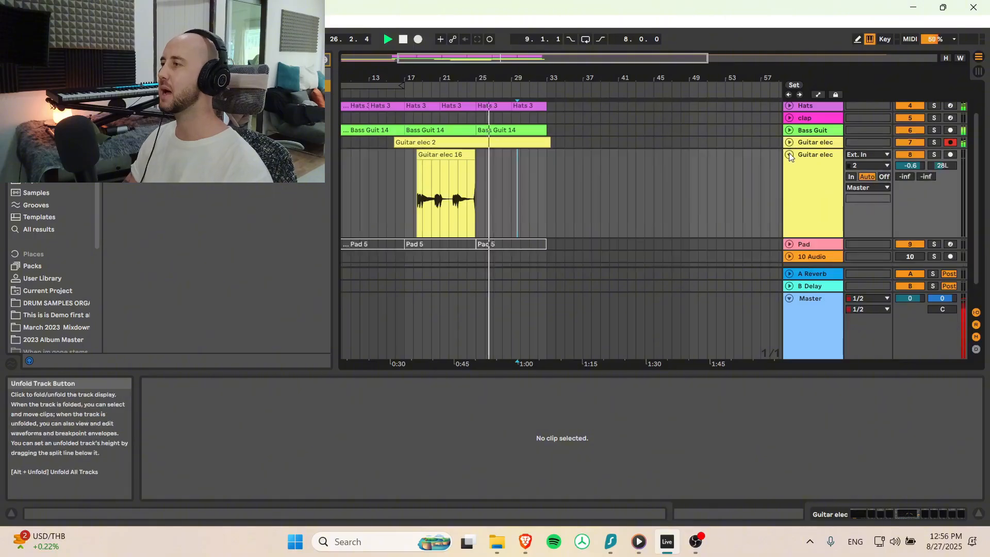
Step: Unfold the Pad track, copy its first active Pad 5 clip to bar 25 over the deactivated clip, and play it
{"action": "left_click_drag", "start_coordinate": [429, 60], "coordinate": [413, 32]}
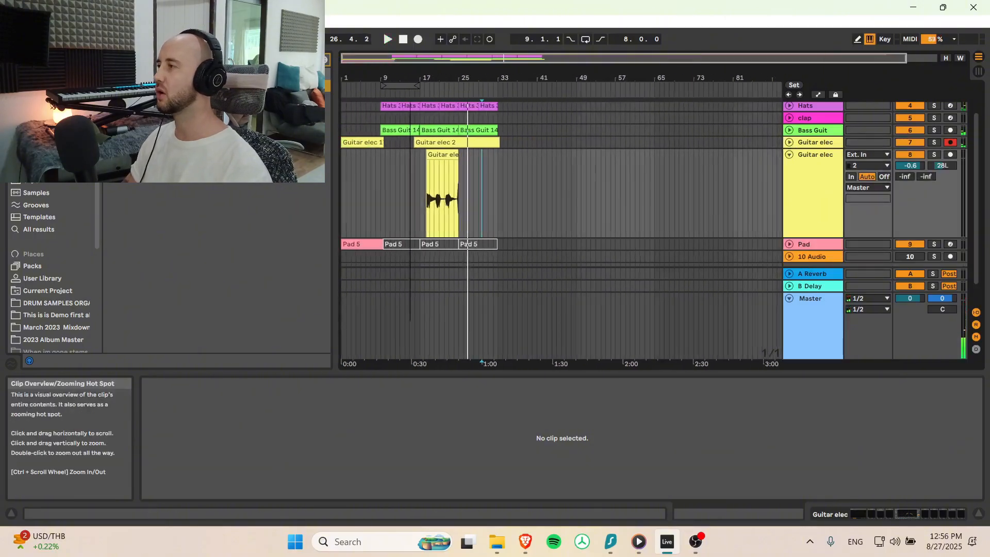
{"action": "key", "text": "space"}
{"action": "left_click", "coordinate": [368, 244]}
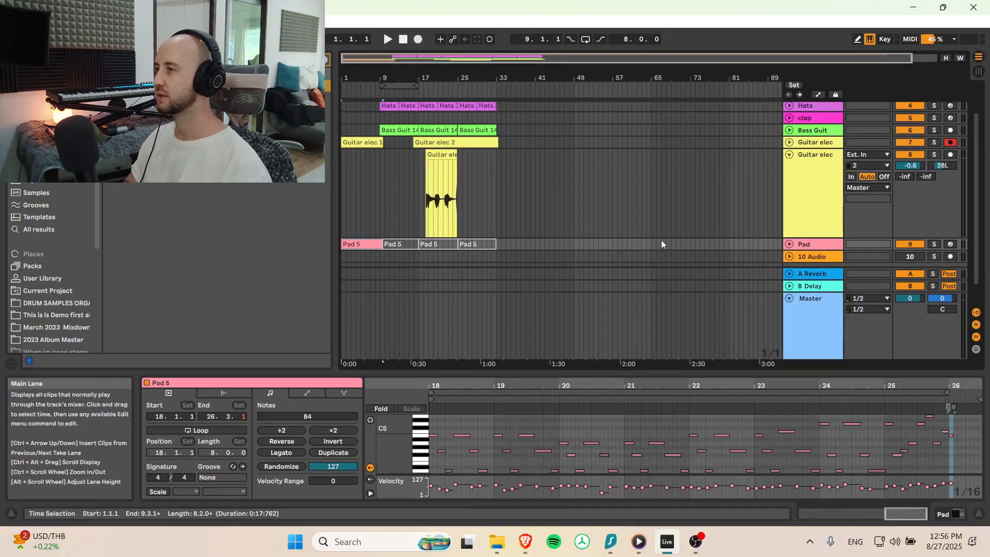
{"action": "left_click", "coordinate": [789, 244]}
{"action": "left_click_drag", "start_coordinate": [469, 60], "coordinate": [484, 252]}
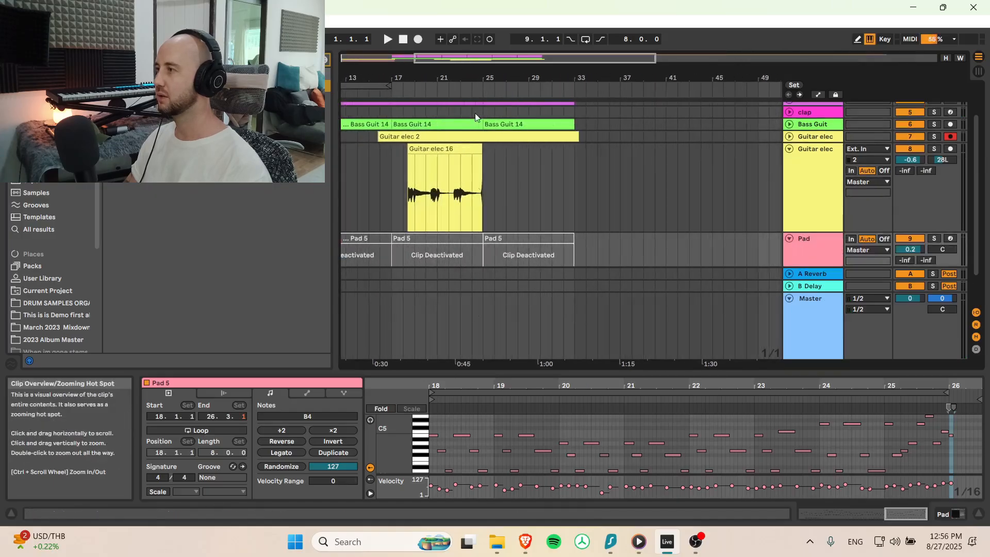
{"action": "left_click", "coordinate": [486, 254]}
{"action": "key", "text": "space"}
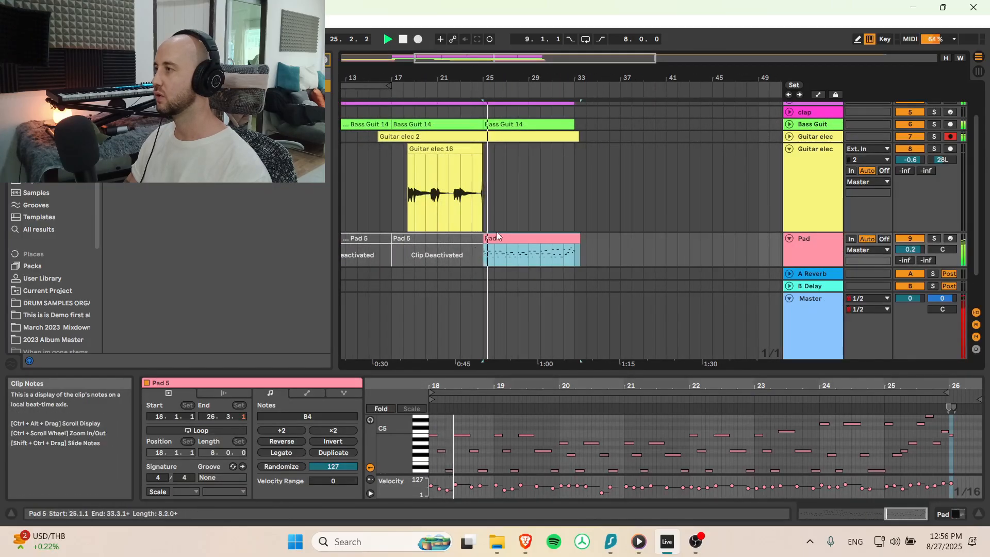
Step: Duplicate the Guitar elec track that holds the Guitar elec 16 clip and clear the duplicate from bar 15 to bar 28
{"action": "left_click", "coordinate": [462, 195]}
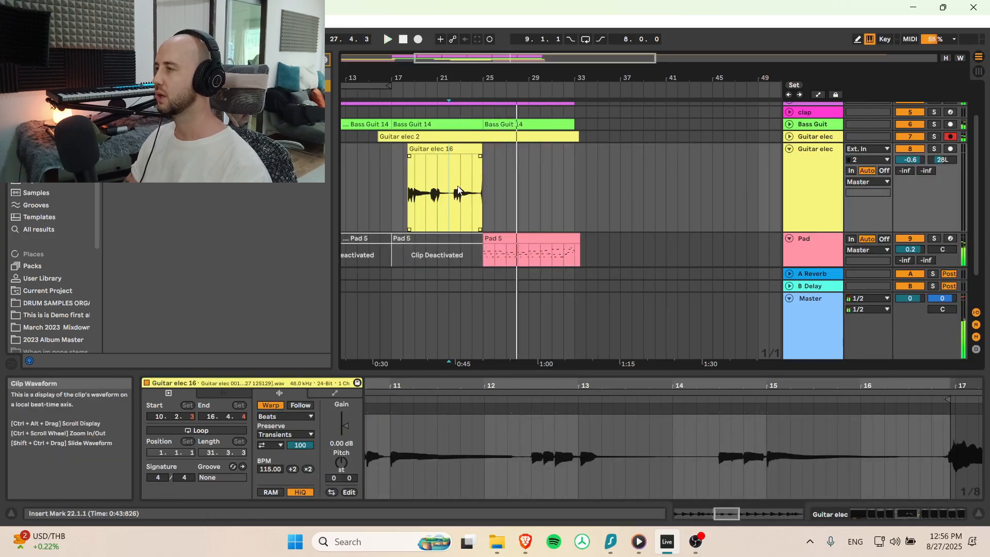
{"action": "left_click", "coordinate": [496, 178]}
{"action": "left_click", "coordinate": [809, 152]}
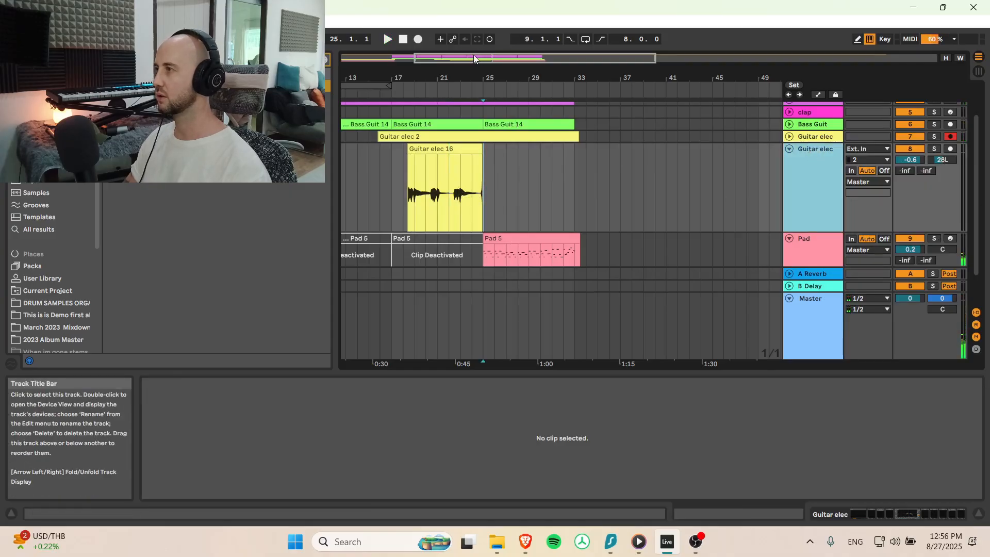
{"action": "key", "text": "ctrl+d"}
{"action": "left_click_drag", "start_coordinate": [468, 57], "coordinate": [395, 39]}
{"action": "left_click_drag", "start_coordinate": [525, 240], "coordinate": [440, 205]}
{"action": "key", "text": "Delete"}
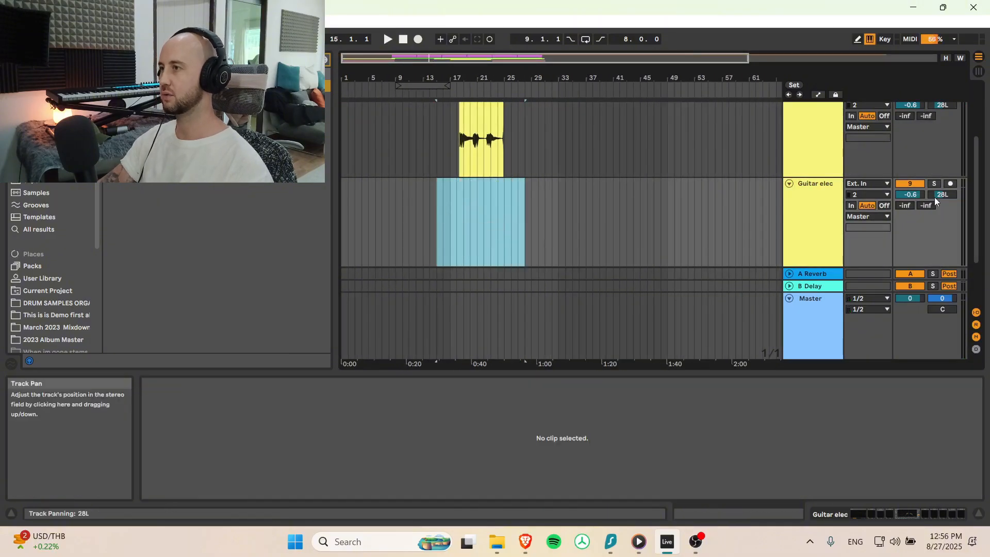
Step: Pan the new Guitar elec track to 26R and fold it and the Guitar elec track above it
{"action": "left_click_drag", "start_coordinate": [942, 195], "coordinate": [943, 175]}
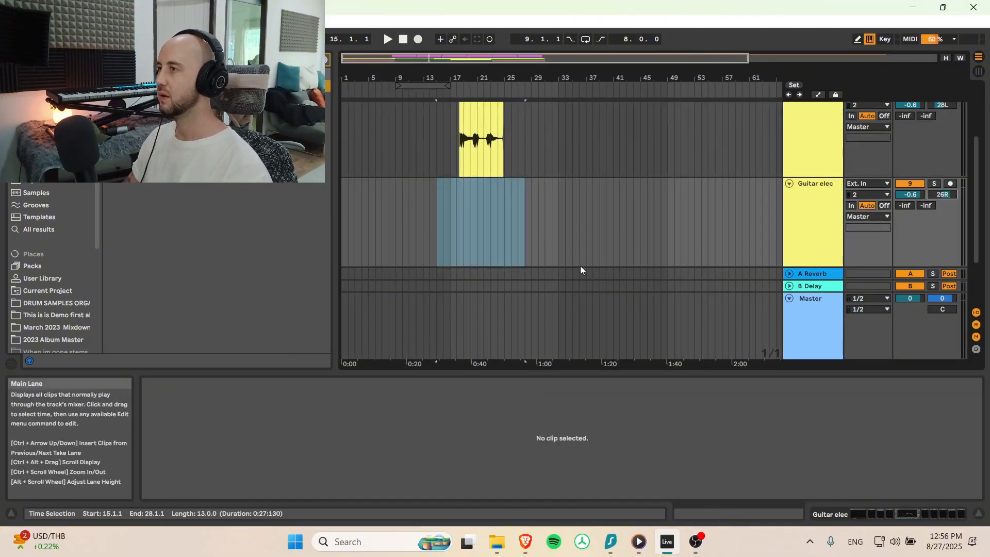
{"action": "scroll", "coordinate": [582, 270], "scroll_direction": "up", "scroll_amount": 2}
{"action": "left_click", "coordinate": [789, 171]}
{"action": "scroll", "coordinate": [565, 175], "scroll_direction": "down", "scroll_amount": 2}
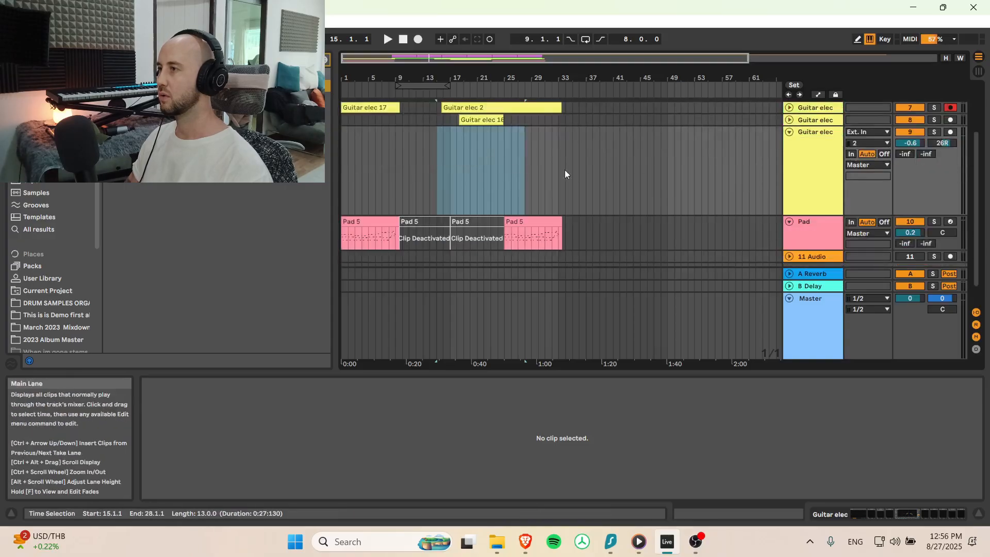
{"action": "left_click", "coordinate": [789, 132]}
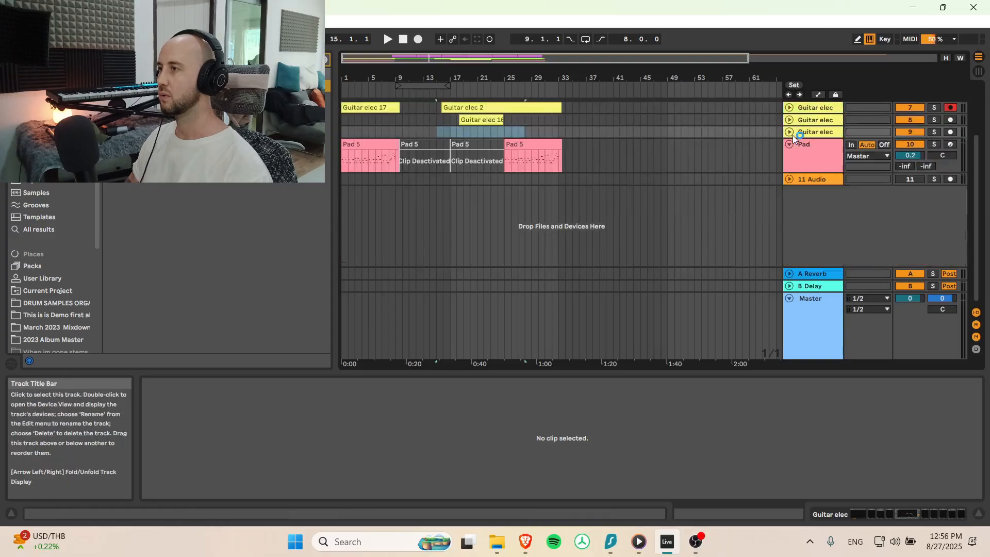
Step: Arm the new Guitar elec track, start playback from bar 16 and record a guitar part from about bar 22 to bar 33
{"action": "left_click", "coordinate": [951, 132]}
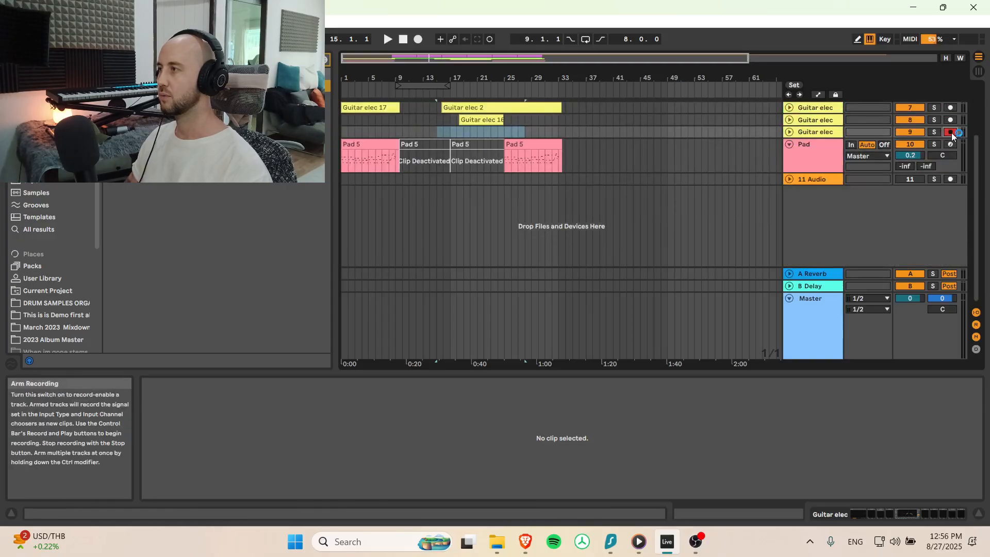
{"action": "left_click", "coordinate": [441, 133]}
{"action": "key", "text": "space"}
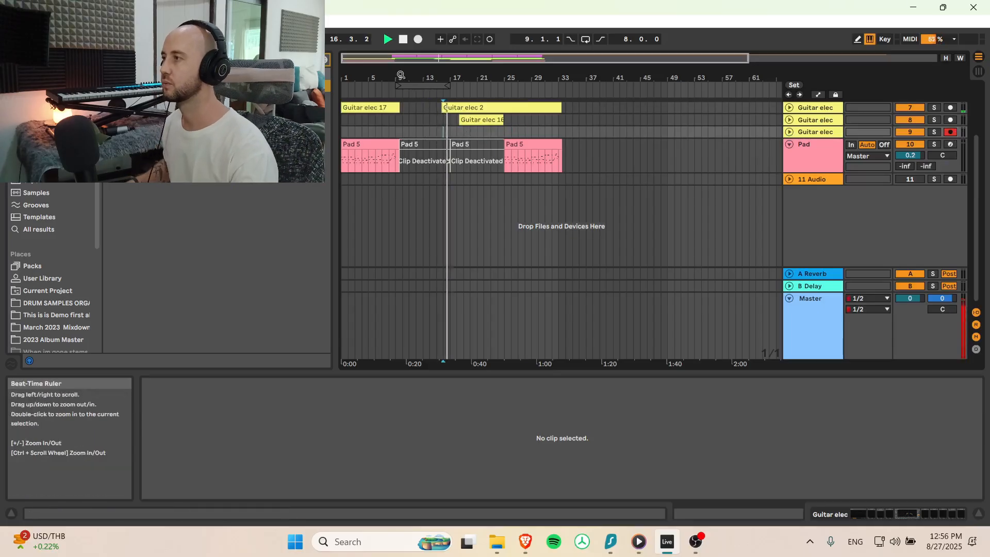
{"action": "scroll", "coordinate": [500, 187], "scroll_direction": "up", "scroll_amount": 2}
{"action": "scroll", "coordinate": [500, 187], "scroll_direction": "up", "scroll_amount": 1}
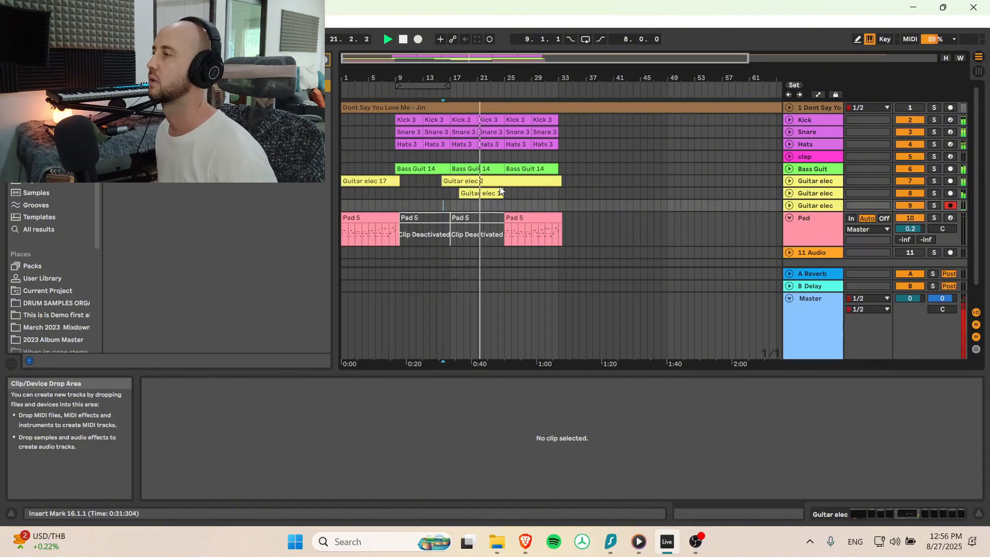
{"action": "left_click", "coordinate": [416, 40]}
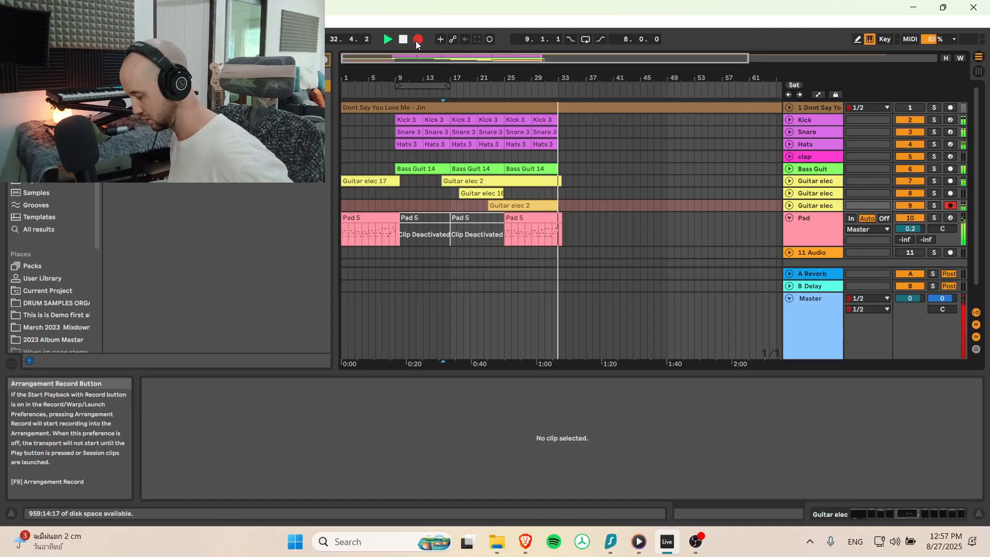
{"action": "key", "text": "space"}
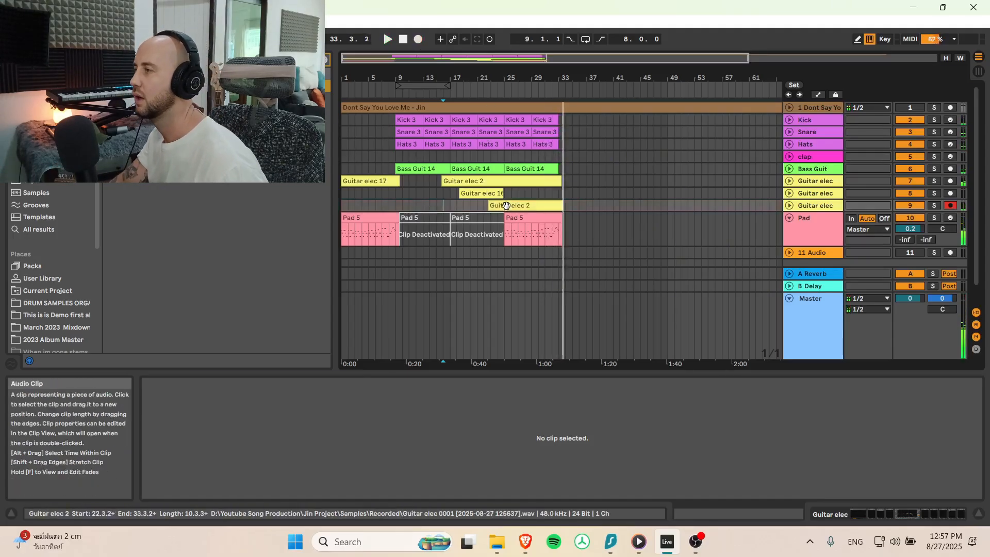
Step: Unfold the newly recorded Guitar elec track, solo it and play the take from bar 25
{"action": "left_click", "coordinate": [506, 206]}
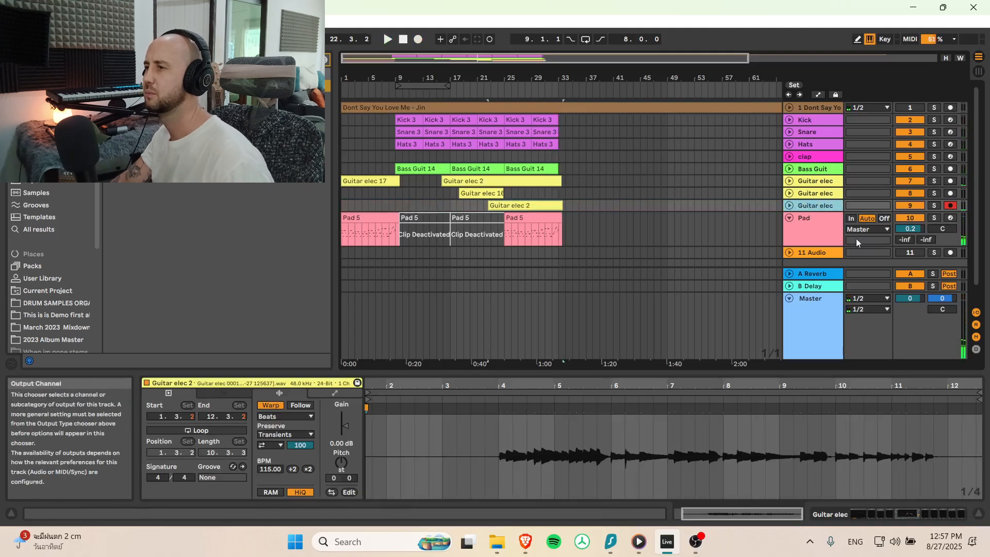
{"action": "left_click", "coordinate": [789, 206]}
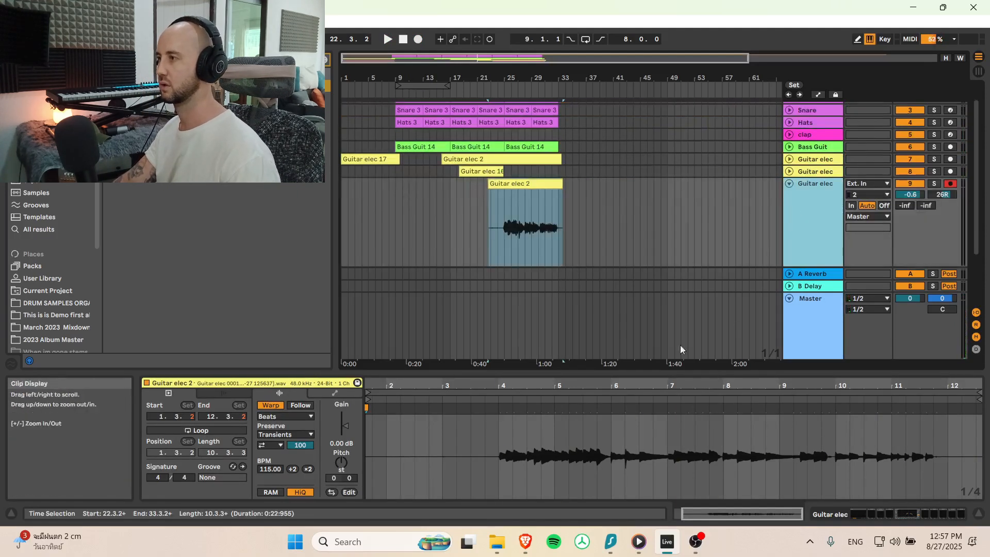
{"action": "left_click", "coordinate": [504, 205]}
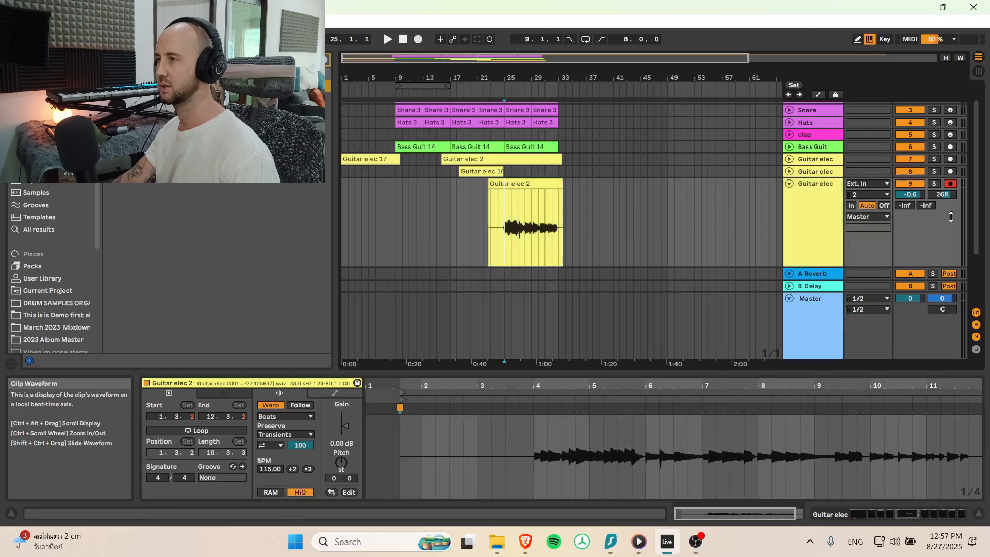
{"action": "left_click", "coordinate": [934, 184]}
{"action": "key", "text": "space"}
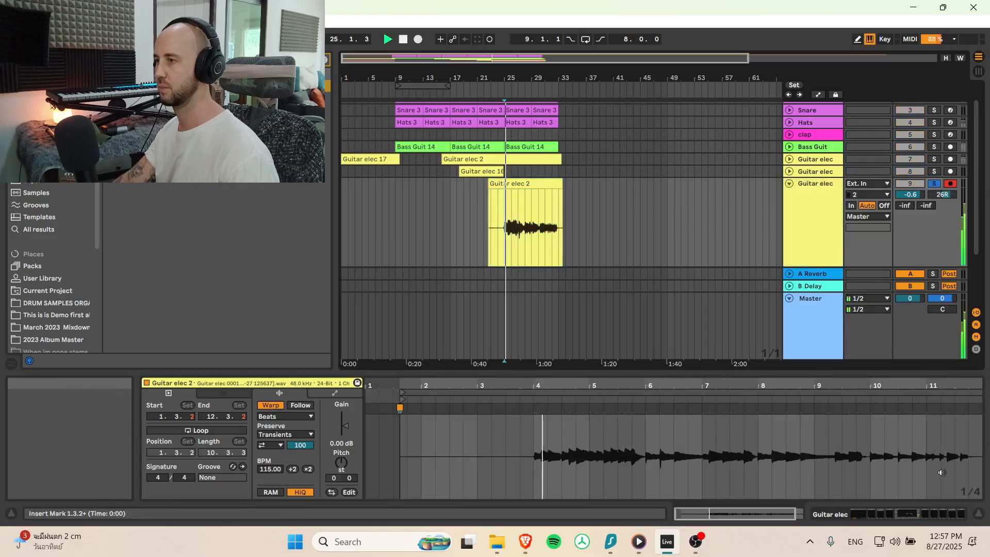
Step: Show the soloed guitar track's device chain and delete the Tuner from it
{"action": "left_click", "coordinate": [929, 515]}
{"action": "left_click", "coordinate": [302, 383]}
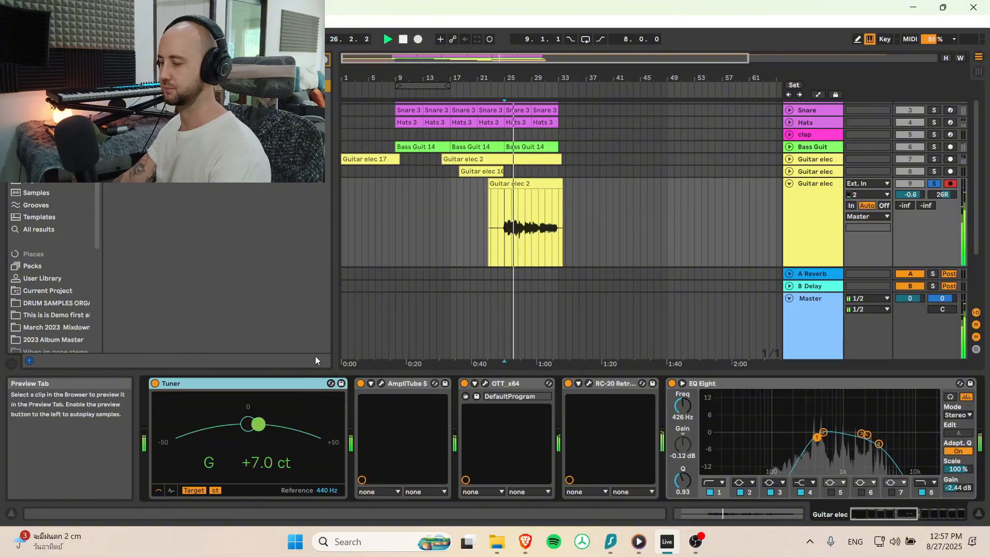
{"action": "key", "text": "Delete"}
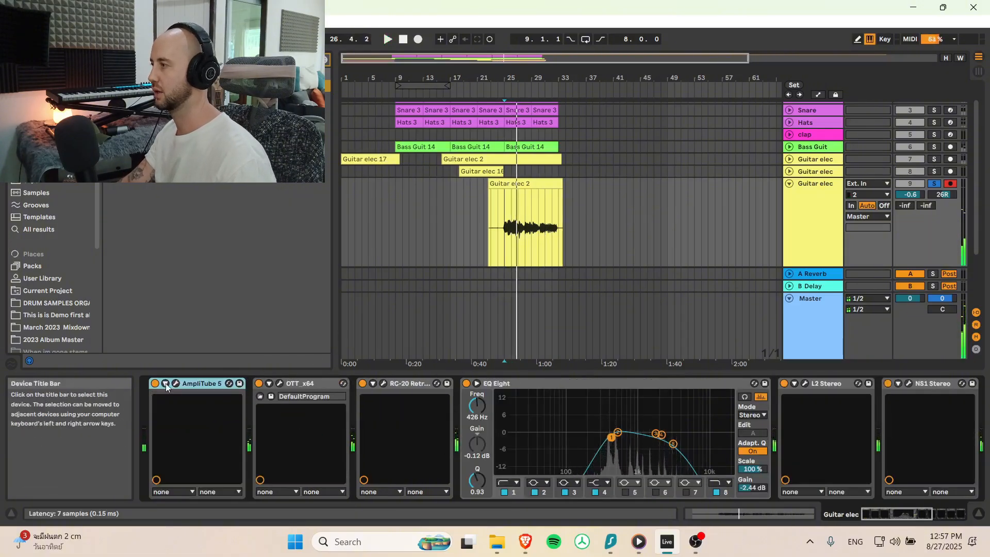
Step: Examine the settings of the AmpliTube 5, ValhallaSupermassive and H-Reverb plug-ins on the soloed guitar track
{"action": "left_click", "coordinate": [174, 384]}
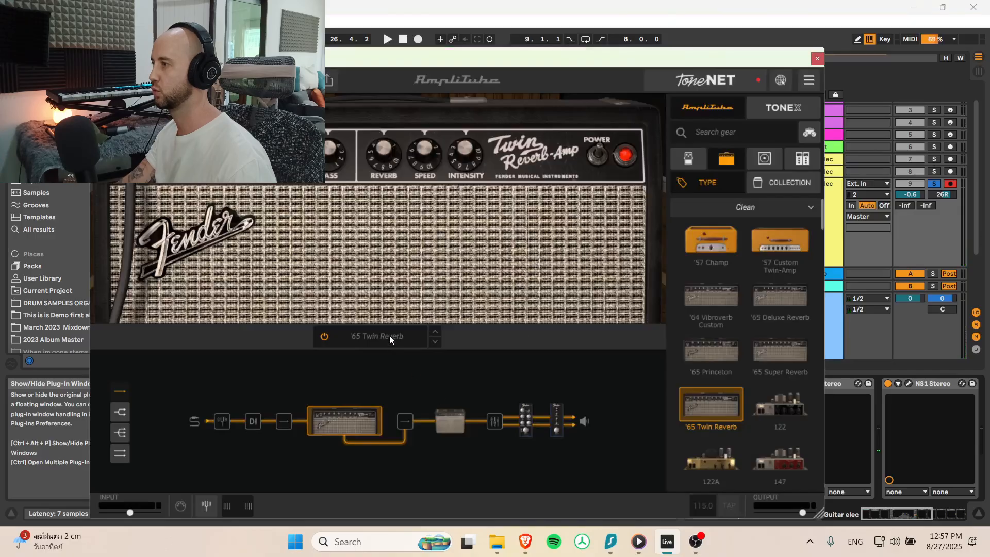
{"action": "left_click", "coordinate": [817, 59]}
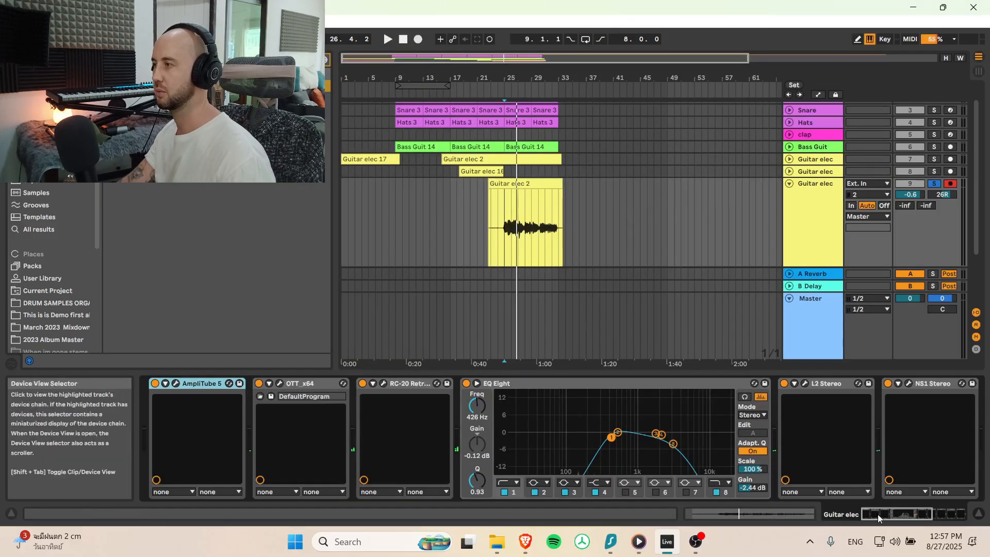
{"action": "left_click_drag", "start_coordinate": [877, 514], "coordinate": [918, 512]}
{"action": "left_click", "coordinate": [760, 383]}
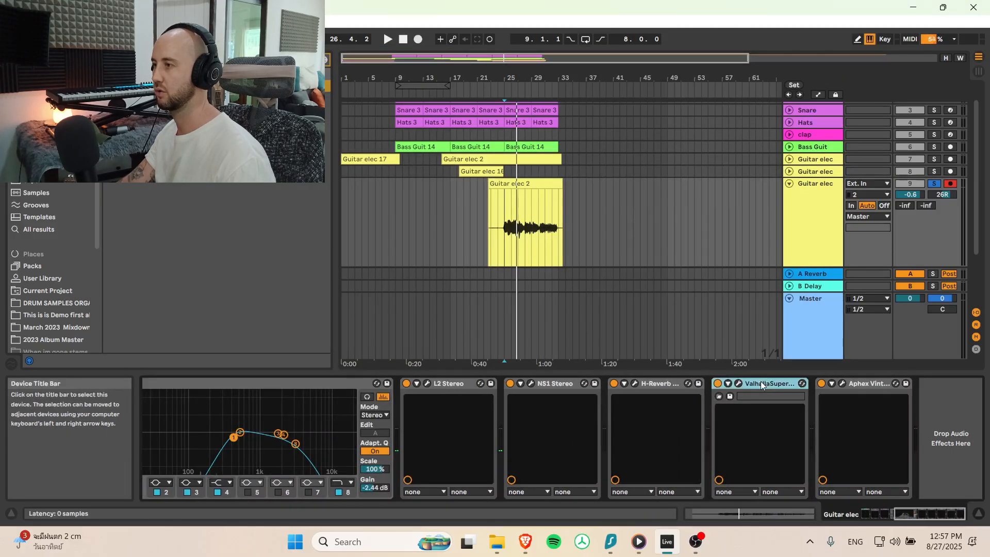
{"action": "left_click", "coordinate": [738, 383]}
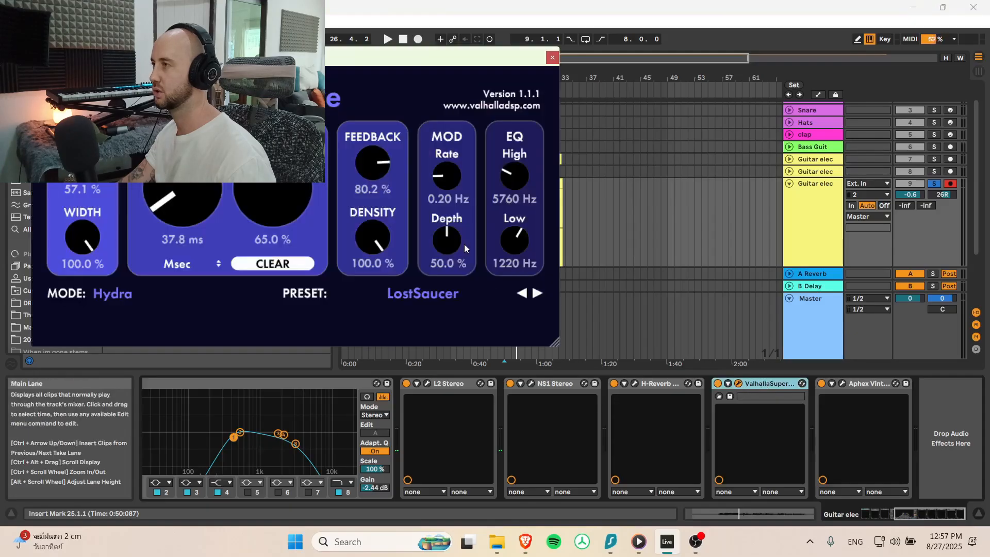
{"action": "left_click", "coordinate": [550, 58]}
{"action": "left_click", "coordinate": [634, 383]}
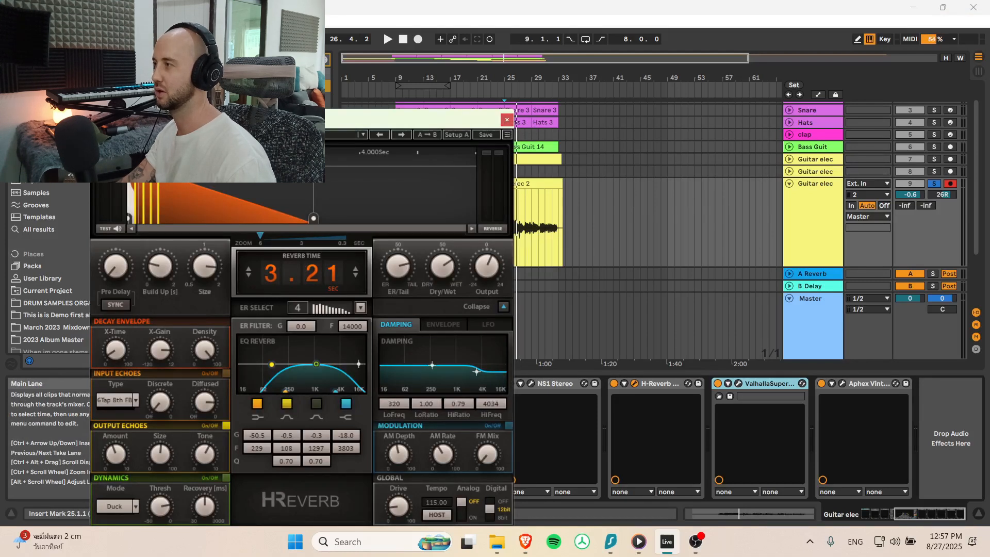
{"action": "left_click", "coordinate": [507, 120]}
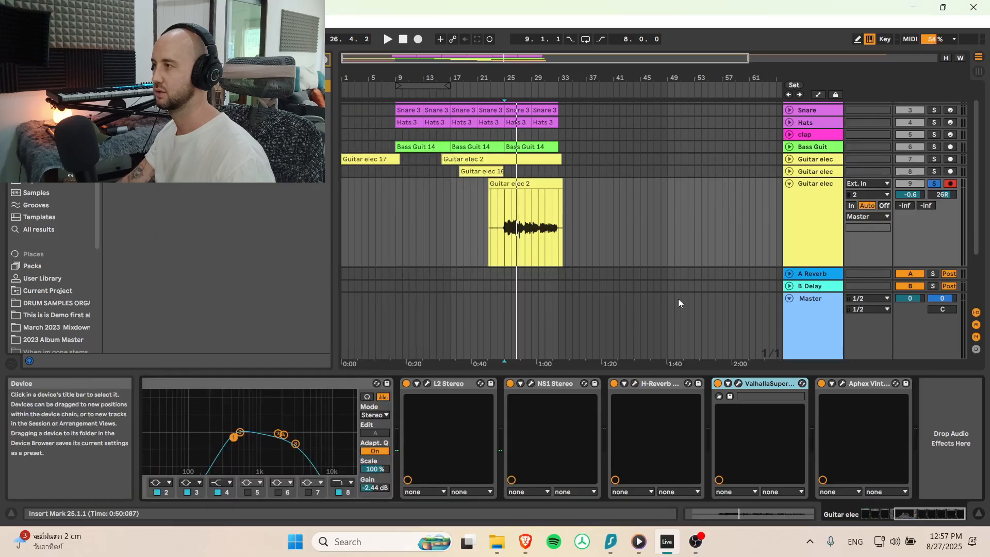
Step: Play the soloed guitar from bar 25 and deactivate its H-Reverb and ValhallaSupermassive plug-ins
{"action": "key", "text": "space"}
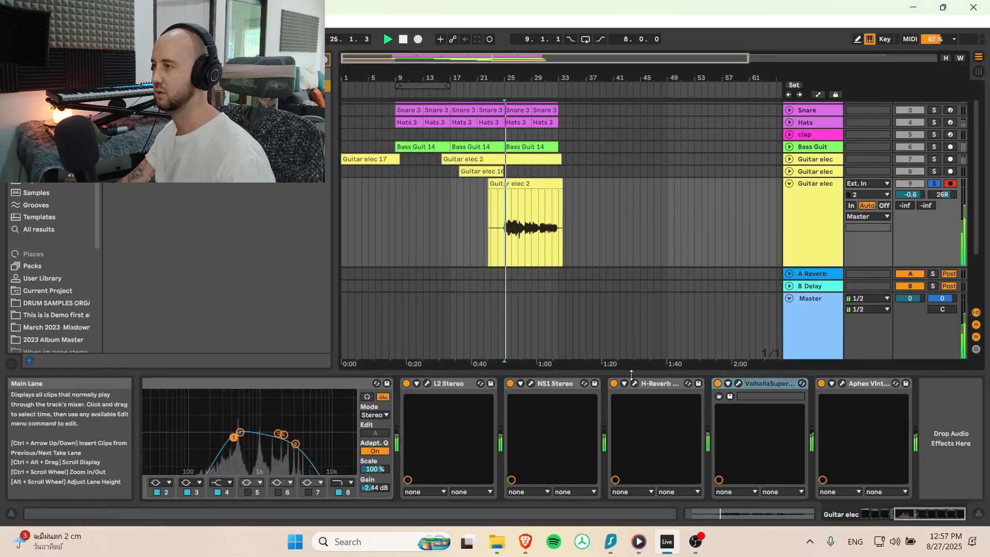
{"action": "left_click", "coordinate": [614, 383]}
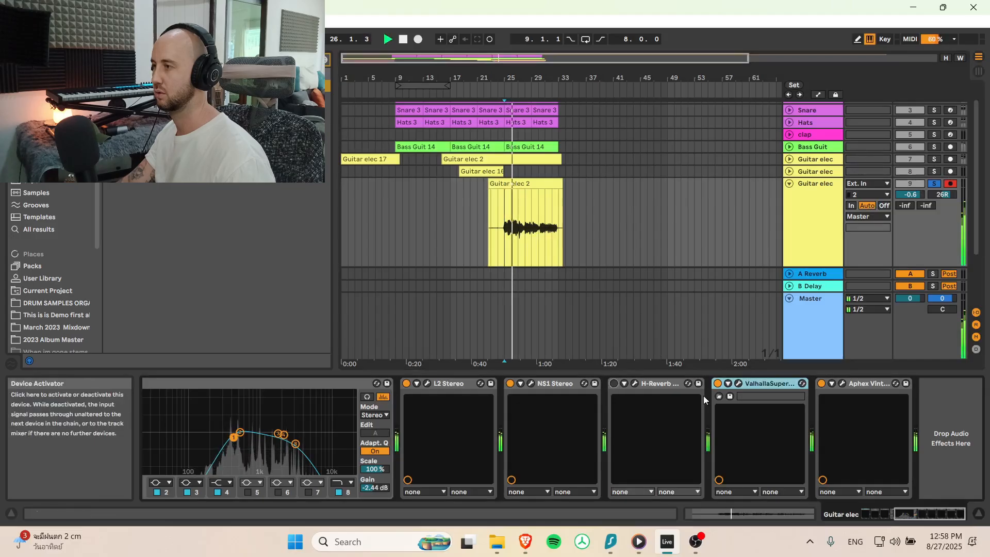
{"action": "left_click", "coordinate": [717, 383]}
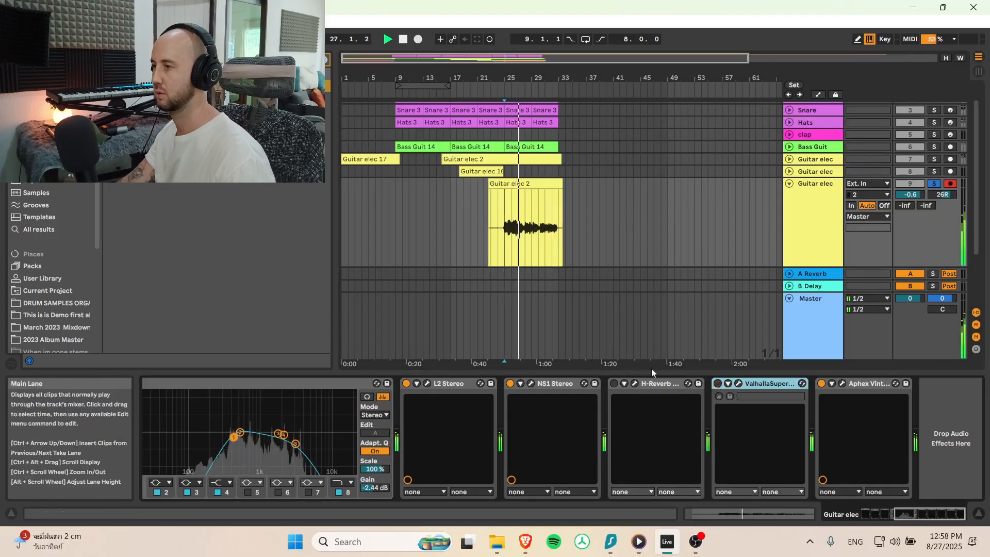
Step: Move the high-cut band of the guitar's EQ Eight up to 6.53 kHz and stop playback
{"action": "left_click_drag", "start_coordinate": [927, 517], "coordinate": [822, 510]}
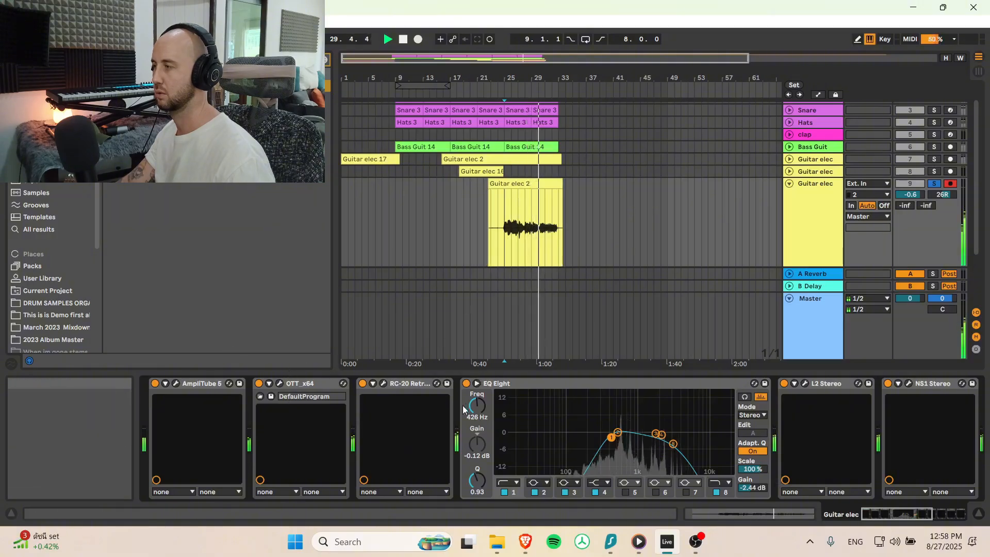
{"action": "left_click_drag", "start_coordinate": [673, 443], "coordinate": [694, 439]}
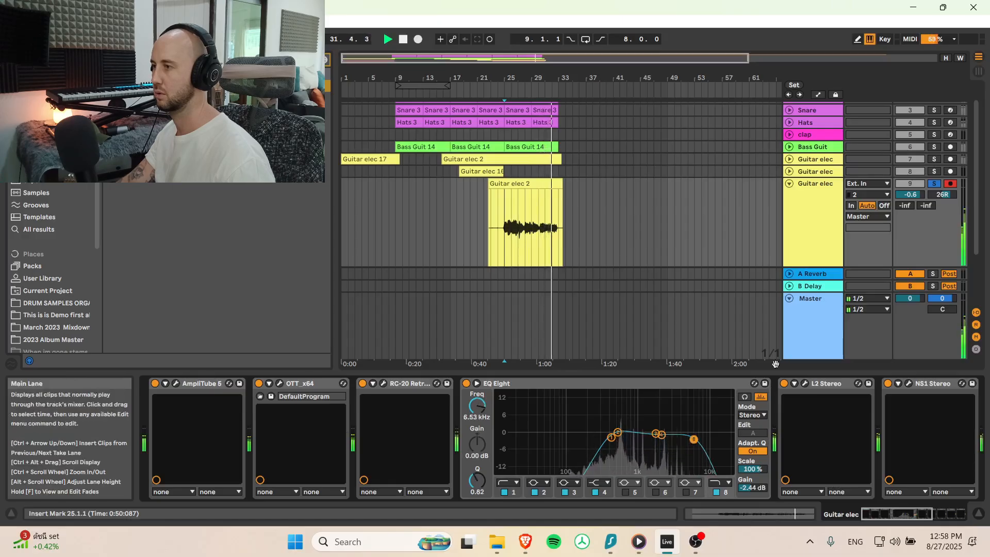
{"action": "left_click_drag", "start_coordinate": [889, 512], "coordinate": [920, 509]}
{"action": "key", "text": "space"}
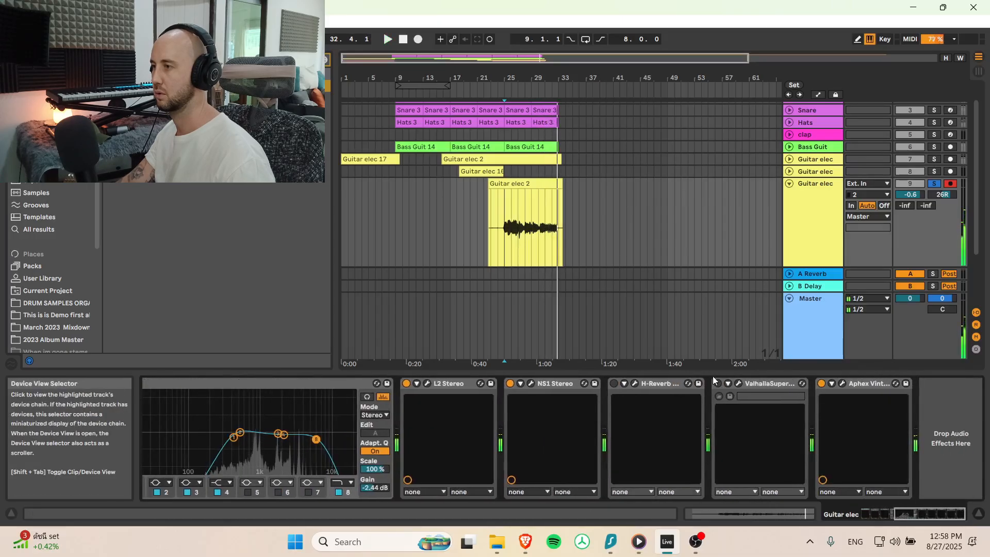
Step: Examine the settings of the Aphex Vintage plug-in at the end of the guitar's device chain
{"action": "left_click", "coordinate": [866, 383]}
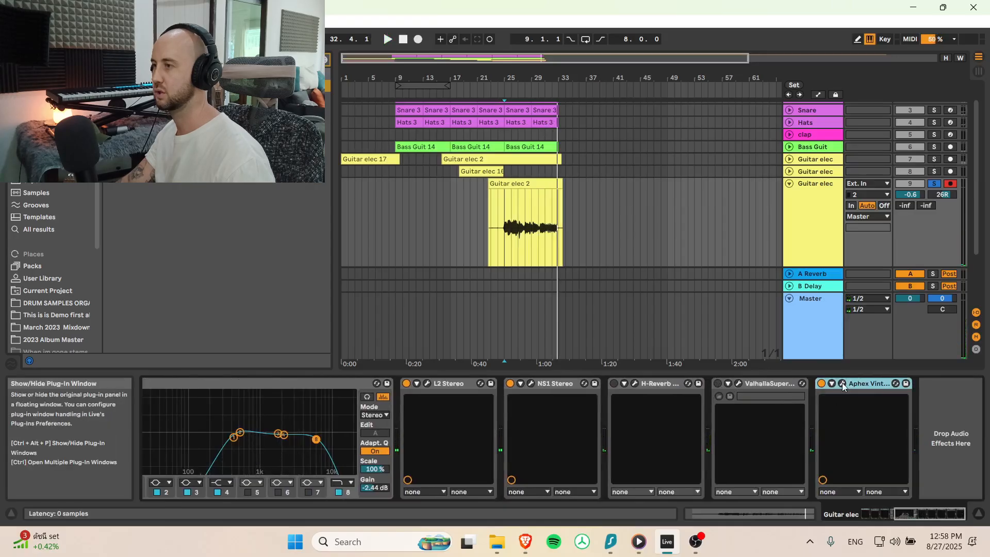
{"action": "left_click", "coordinate": [842, 383]}
{"action": "left_click", "coordinate": [554, 66]}
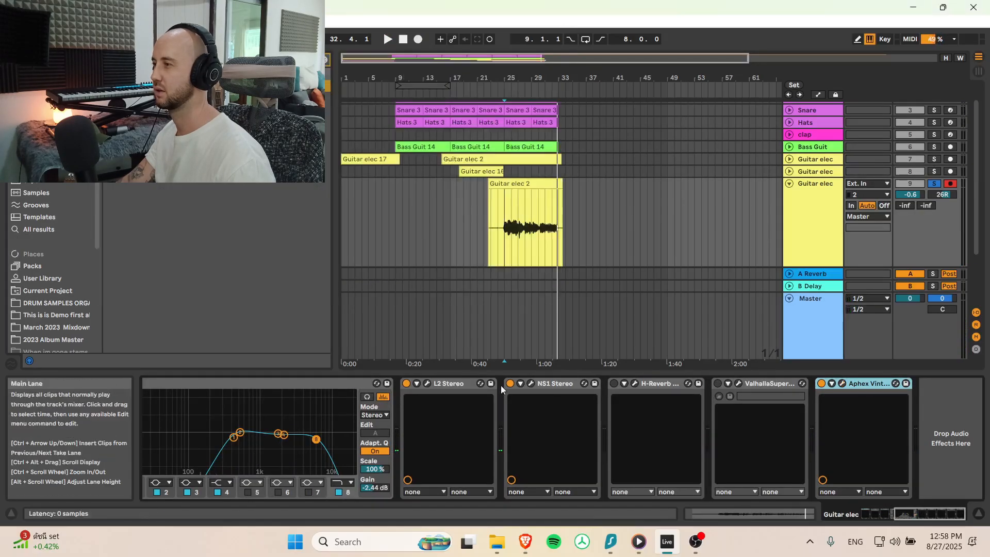
Step: Examine the settings of the OTT compressor on the soloed guitar track
{"action": "left_click_drag", "start_coordinate": [866, 514], "coordinate": [815, 526]}
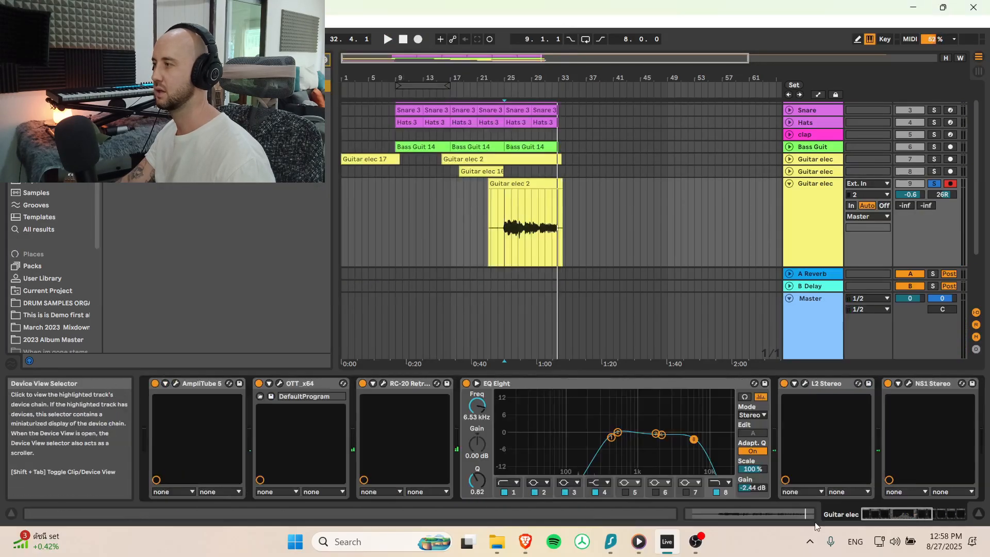
{"action": "left_click", "coordinate": [278, 383]}
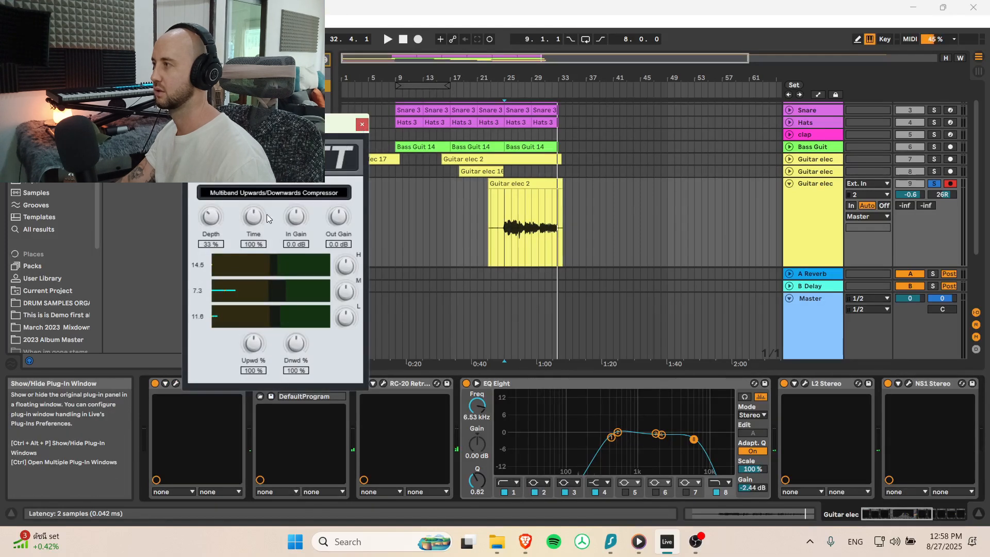
{"action": "left_click", "coordinate": [362, 124]}
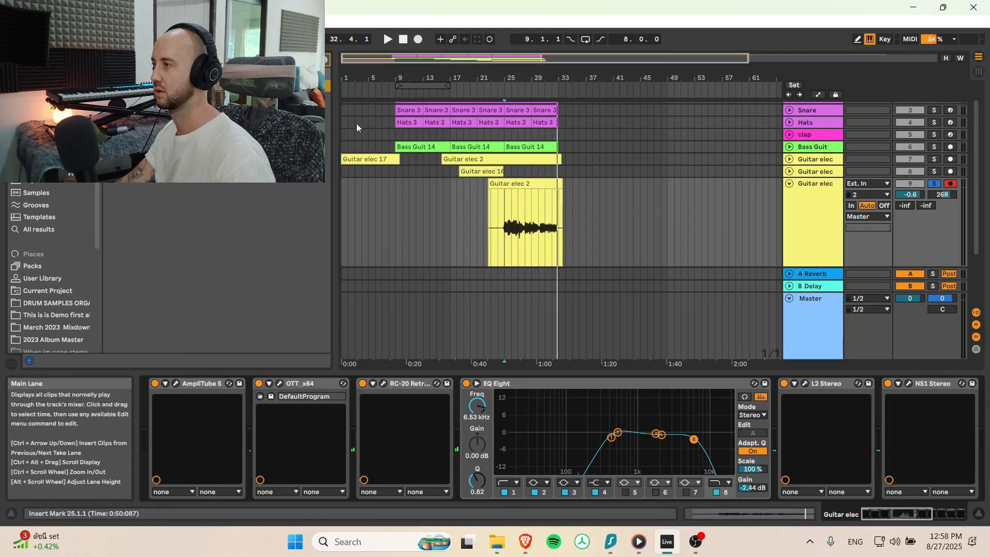
Step: During playback, raise Distort and enable Digital in the guitar's RC-20, and make its Wobble stereo with a 30 % mix
{"action": "key", "text": "space"}
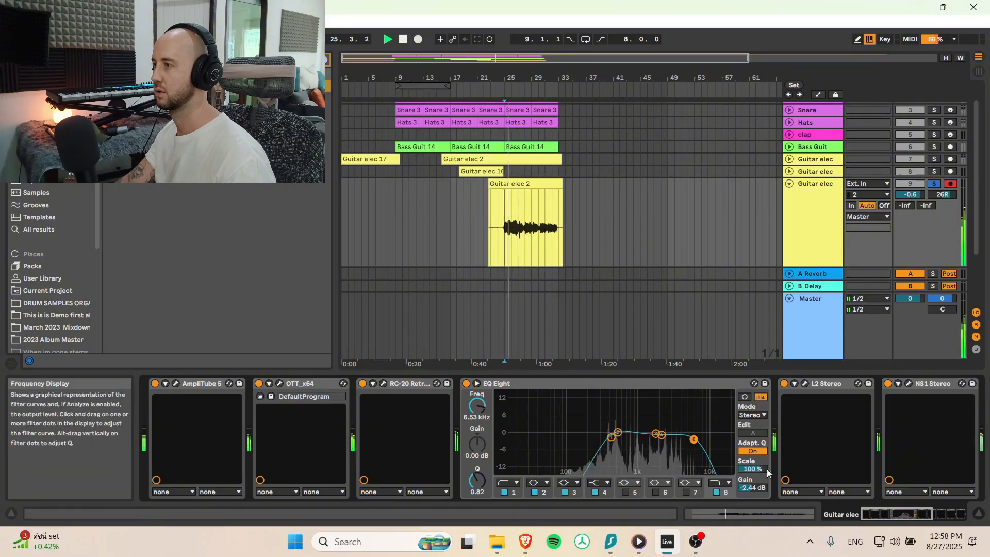
{"action": "left_click", "coordinate": [383, 383]}
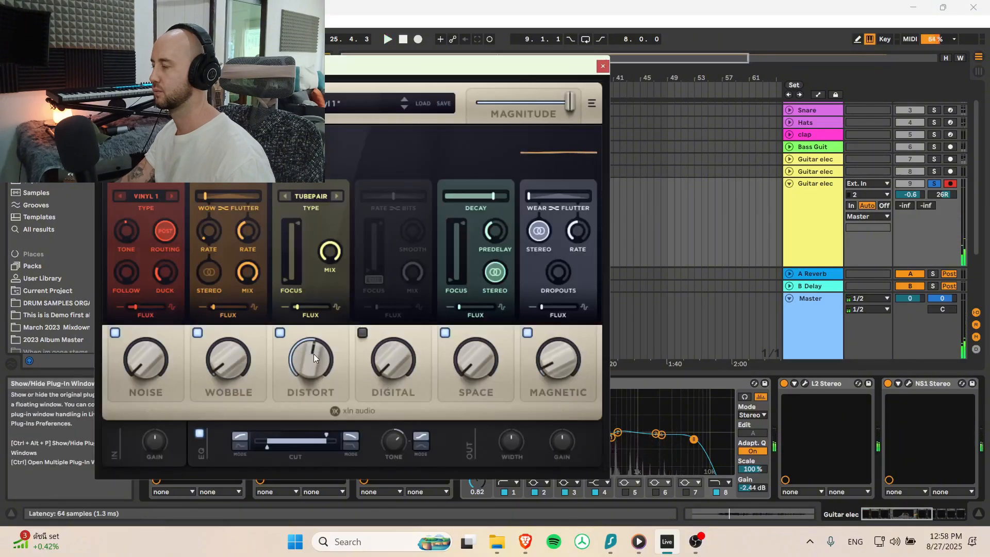
{"action": "key", "text": "space"}
{"action": "left_click_drag", "start_coordinate": [392, 359], "coordinate": [274, 308]}
{"action": "left_click_drag", "start_coordinate": [233, 362], "coordinate": [230, 333]}
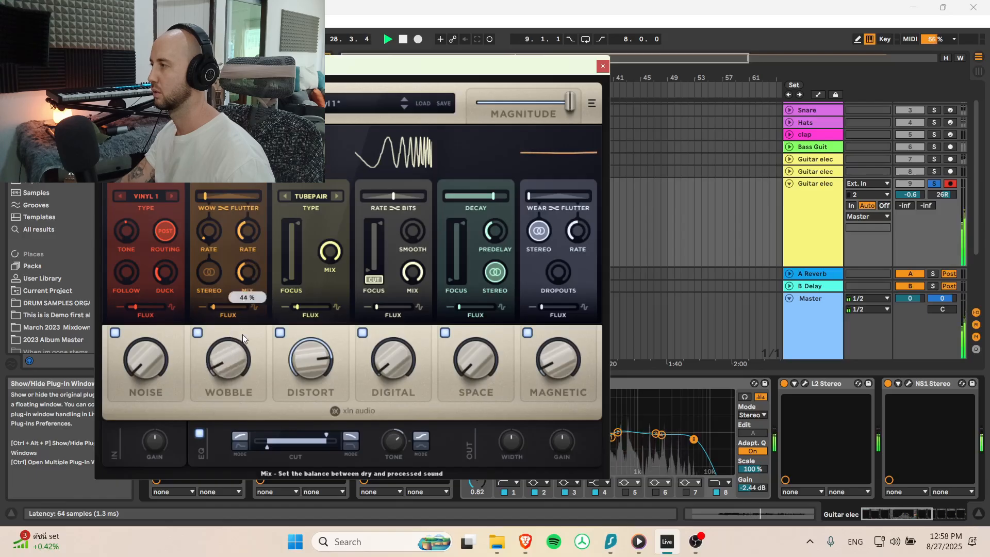
{"action": "left_click", "coordinate": [209, 272]}
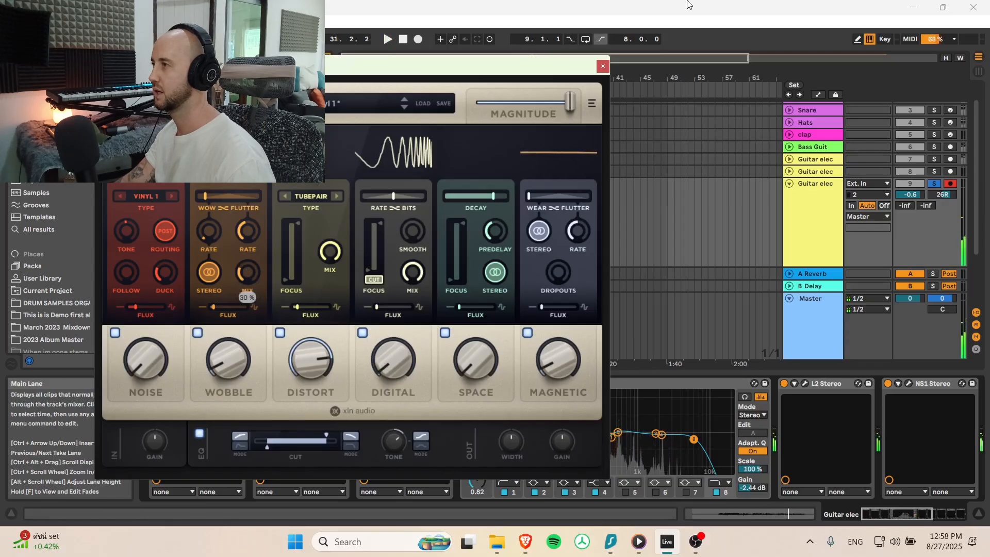
{"action": "left_click", "coordinate": [603, 67]}
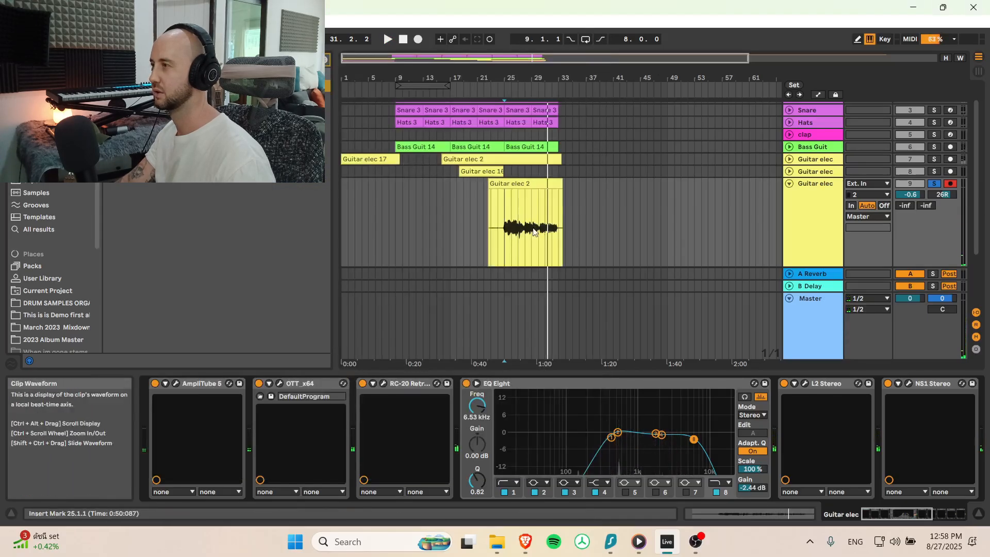
Step: Duplicate the kick, snare, hats, bass and first guitar clips of bars 25 to 33 directly after themselves
{"action": "left_click", "coordinate": [487, 213]}
{"action": "key", "text": "space"}
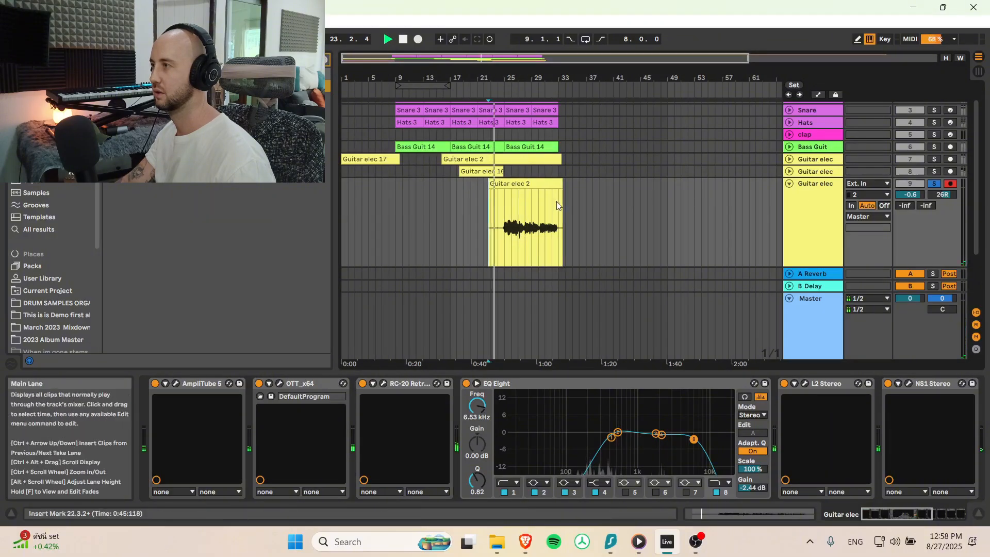
{"action": "key", "text": "space"}
{"action": "scroll", "coordinate": [558, 199], "scroll_direction": "up", "scroll_amount": 2}
{"action": "left_click_drag", "start_coordinate": [559, 193], "coordinate": [504, 123]}
{"action": "key", "text": "space"}
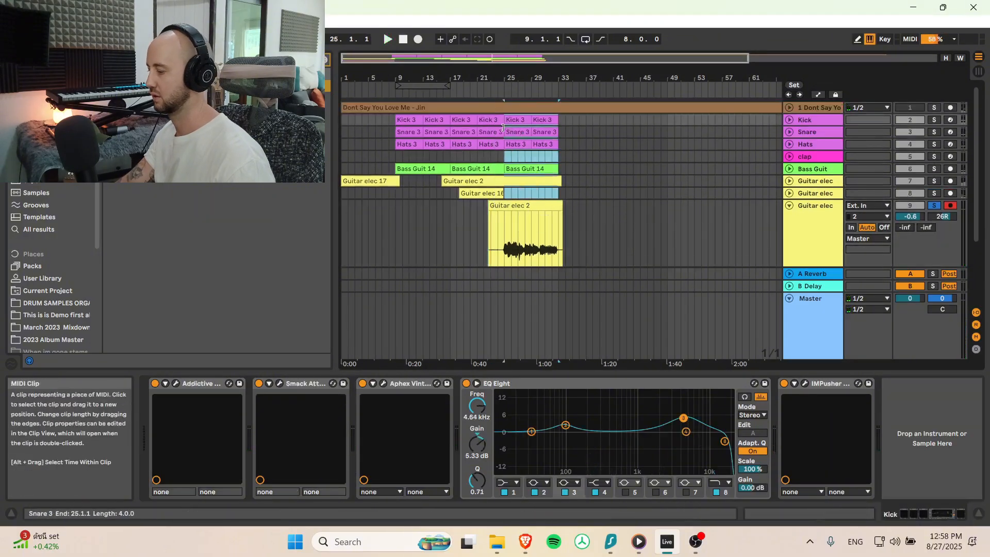
{"action": "key", "text": "ctrl+d"}
Step: Unsolo the third guitar track and record a new take on it from bar 21 to about bar 34
{"action": "left_click", "coordinate": [478, 242]}
{"action": "key", "text": "space"}
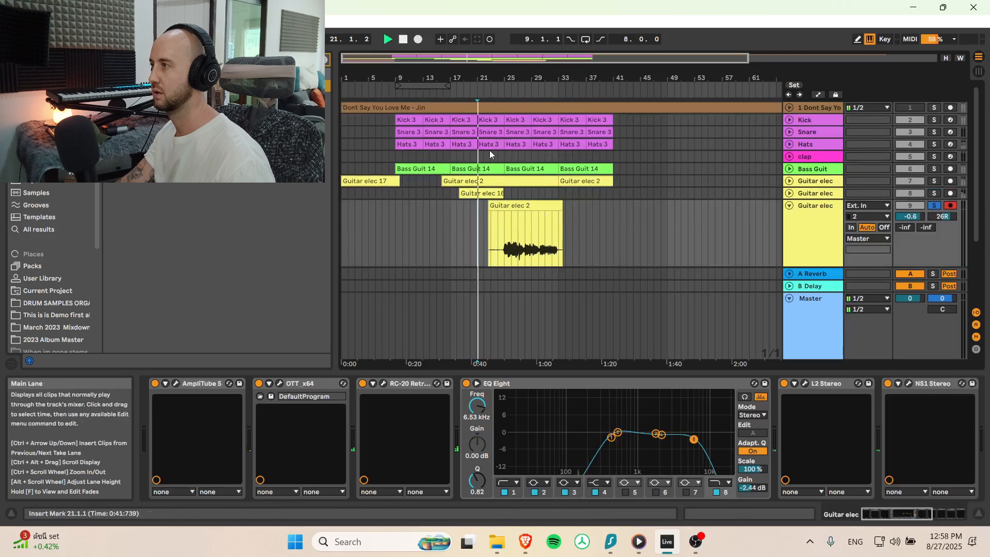
{"action": "left_click", "coordinate": [418, 40]}
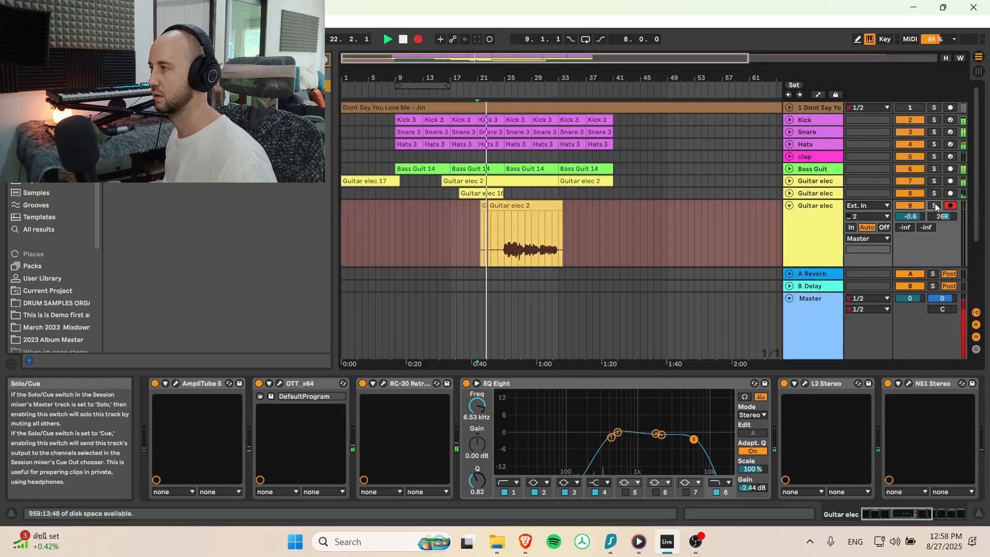
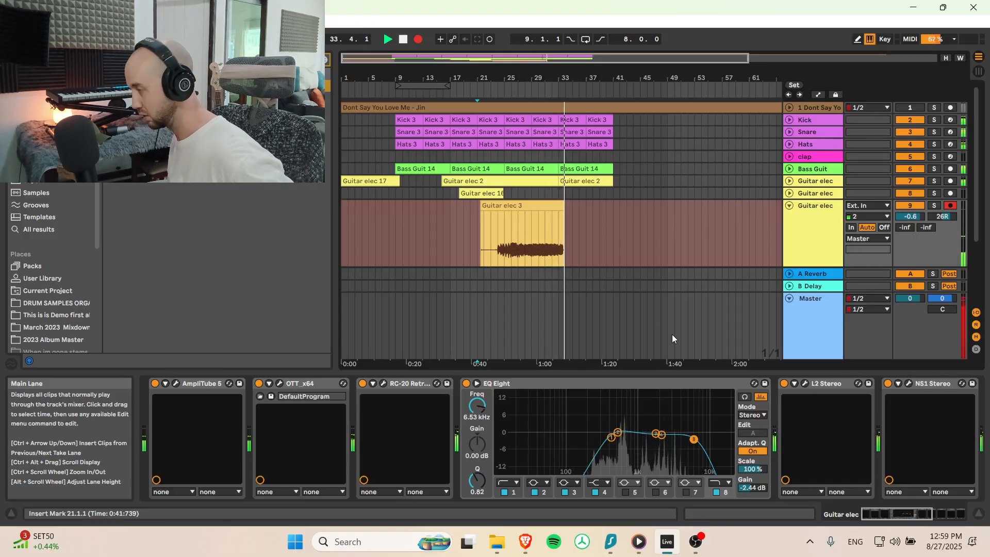
{"action": "key", "text": "space"}
Step: Duplicate the Pad clip at bar 25 directly after itself and briefly play the arrangement
{"action": "scroll", "coordinate": [741, 206], "scroll_direction": "down", "scroll_amount": 3}
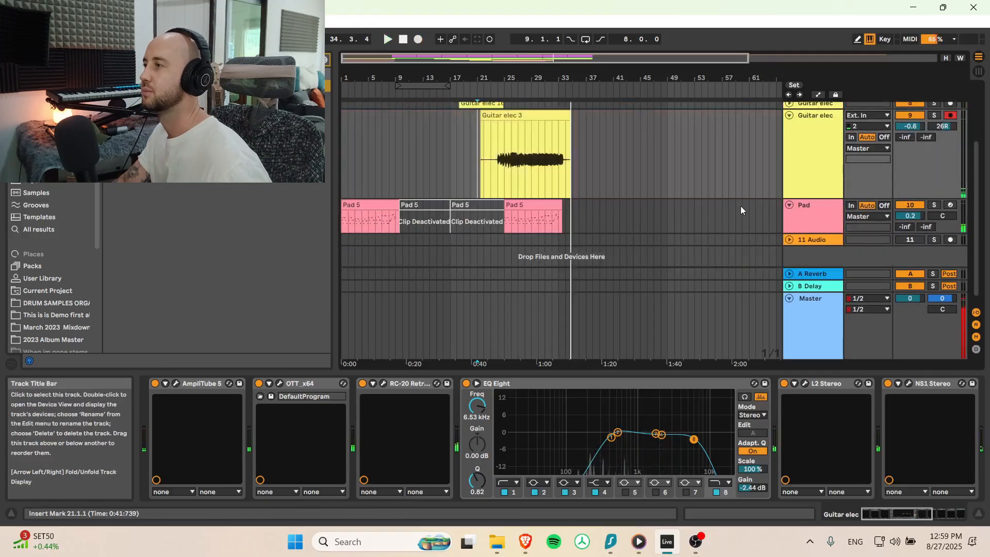
{"action": "left_click", "coordinate": [522, 208]}
{"action": "key", "text": "ctrl+d"}
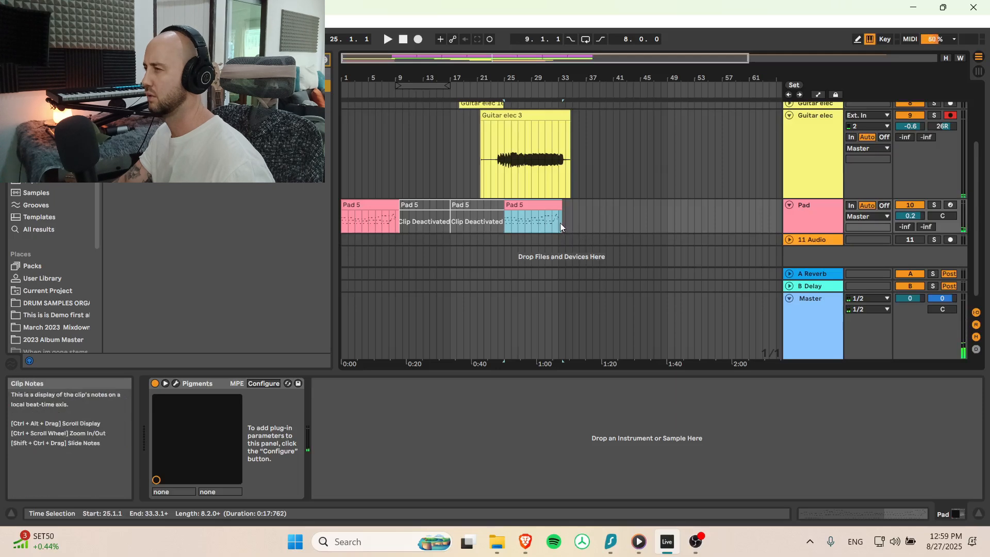
{"action": "scroll", "coordinate": [586, 139], "scroll_direction": "up", "scroll_amount": 3}
{"action": "key", "text": "space"}
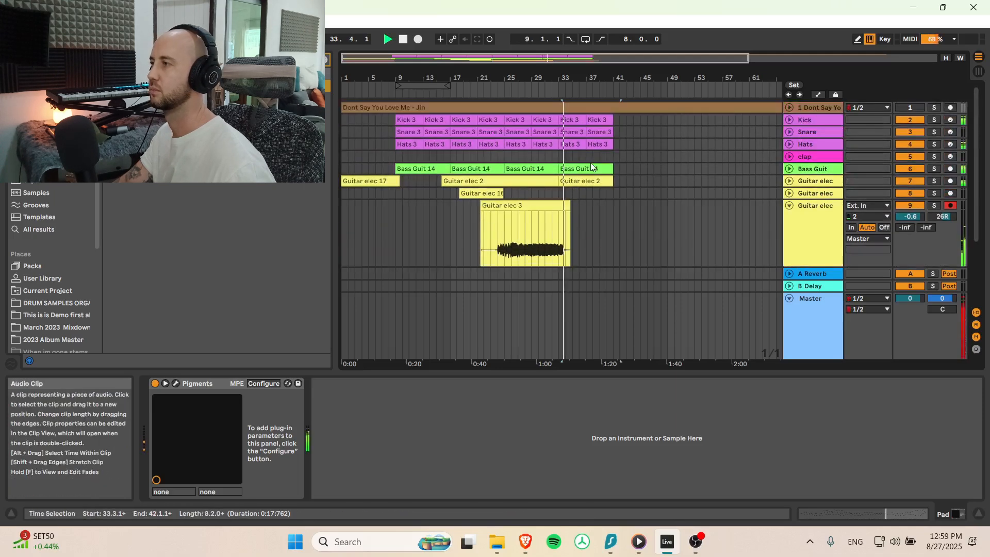
{"action": "key", "text": "space"}
Step: Check the pad clips below the new guitar take and fold the third guitar track
{"action": "scroll", "coordinate": [721, 217], "scroll_direction": "down", "scroll_amount": 2}
{"action": "left_click", "coordinate": [550, 234]}
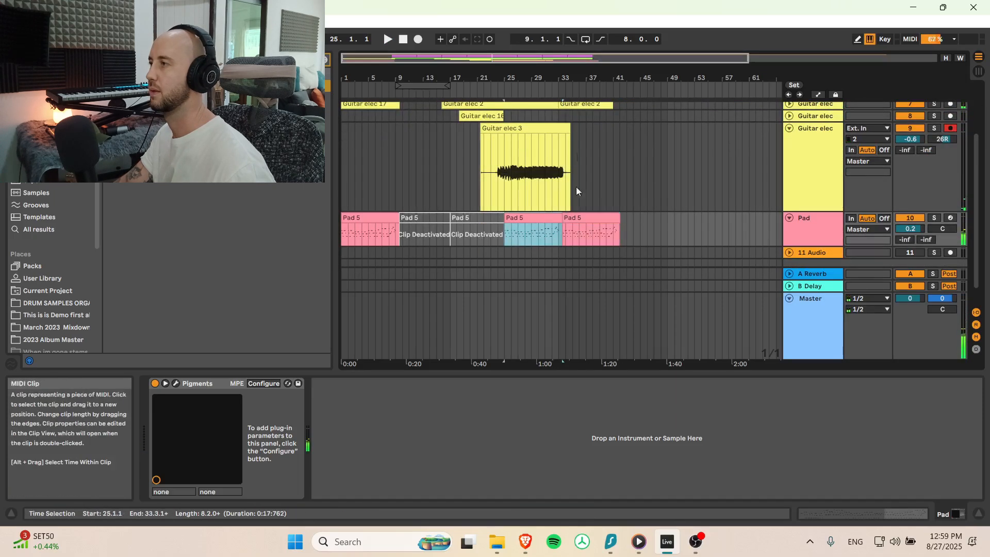
{"action": "scroll", "coordinate": [549, 213], "scroll_direction": "up", "scroll_amount": 1}
{"action": "scroll", "coordinate": [548, 213], "scroll_direction": "down", "scroll_amount": 2}
{"action": "scroll", "coordinate": [548, 213], "scroll_direction": "up", "scroll_amount": 3}
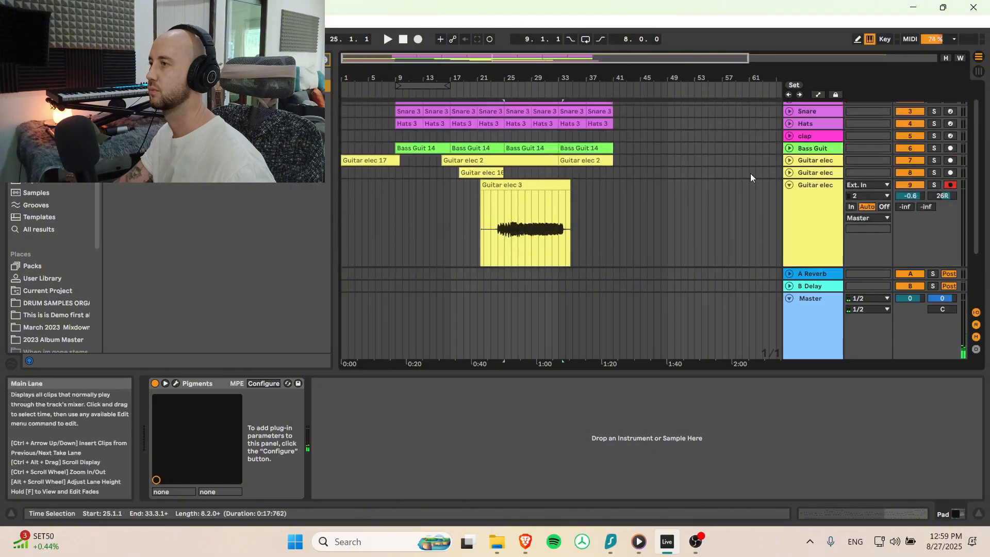
{"action": "left_click", "coordinate": [788, 186]}
{"action": "scroll", "coordinate": [877, 154], "scroll_direction": "up", "scroll_amount": 2}
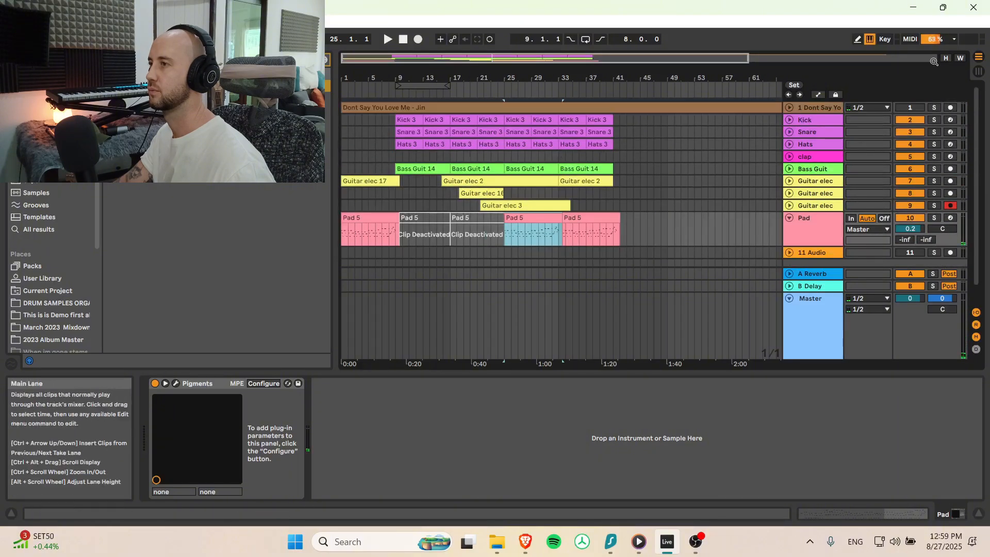
Step: Listen to the soloed reference song from bar 42, then unfold its track and unsolo it
{"action": "left_click", "coordinate": [933, 107]}
{"action": "left_click", "coordinate": [620, 183]}
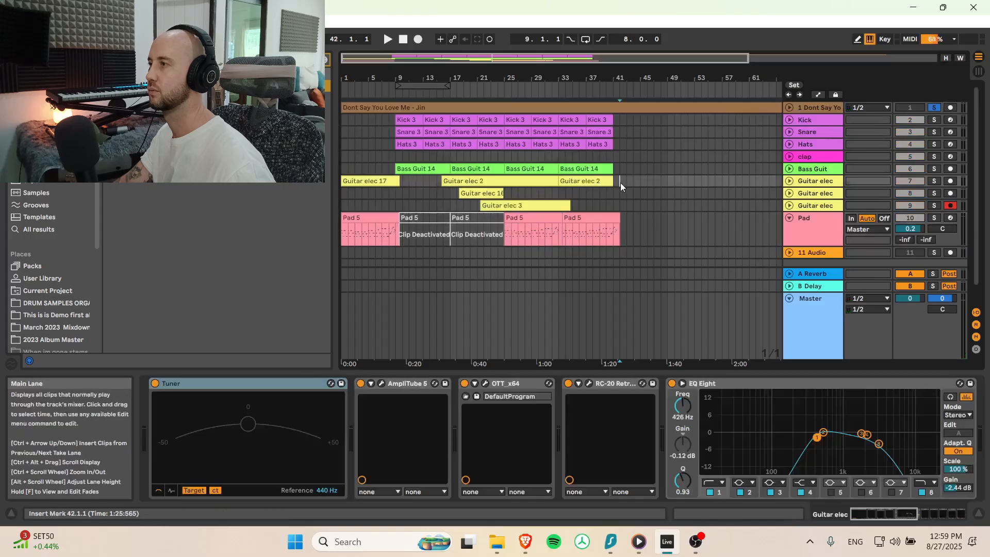
{"action": "key", "text": "space"}
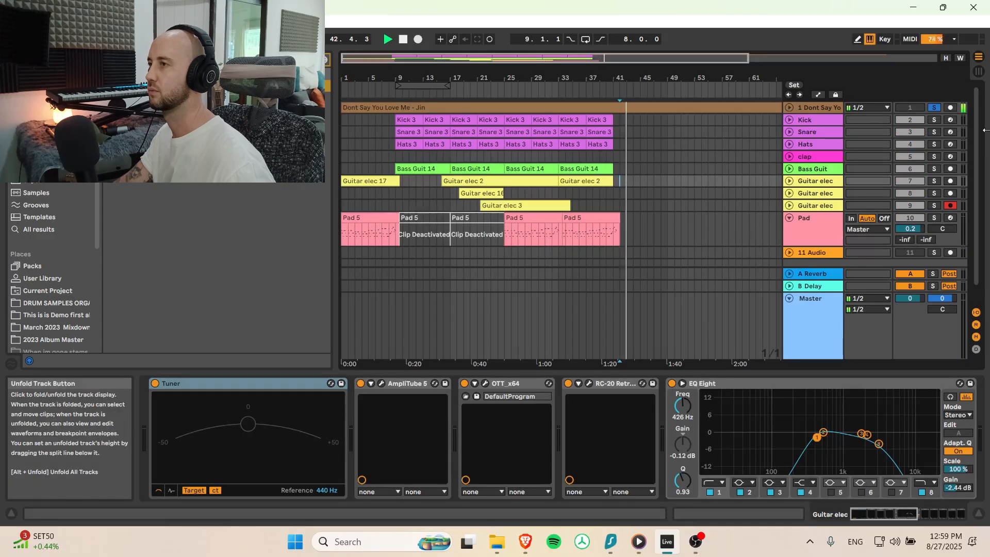
{"action": "left_click", "coordinate": [789, 107]}
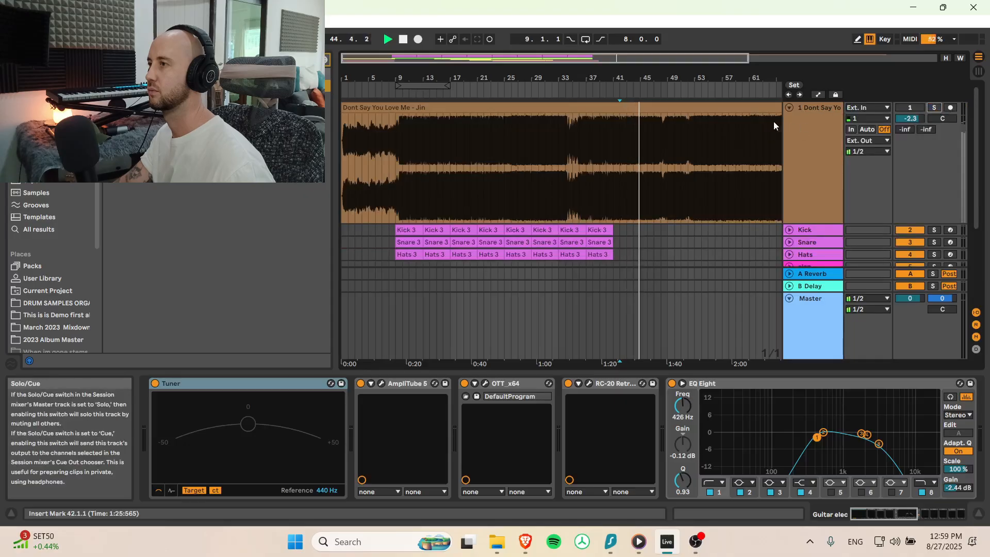
Step: Play the full arrangement from bar 17, review the Bass Guit and Pad device chains, and fold the Pad track
{"action": "scroll", "coordinate": [466, 186], "scroll_direction": "down", "scroll_amount": 5}
{"action": "left_click", "coordinate": [448, 180]}
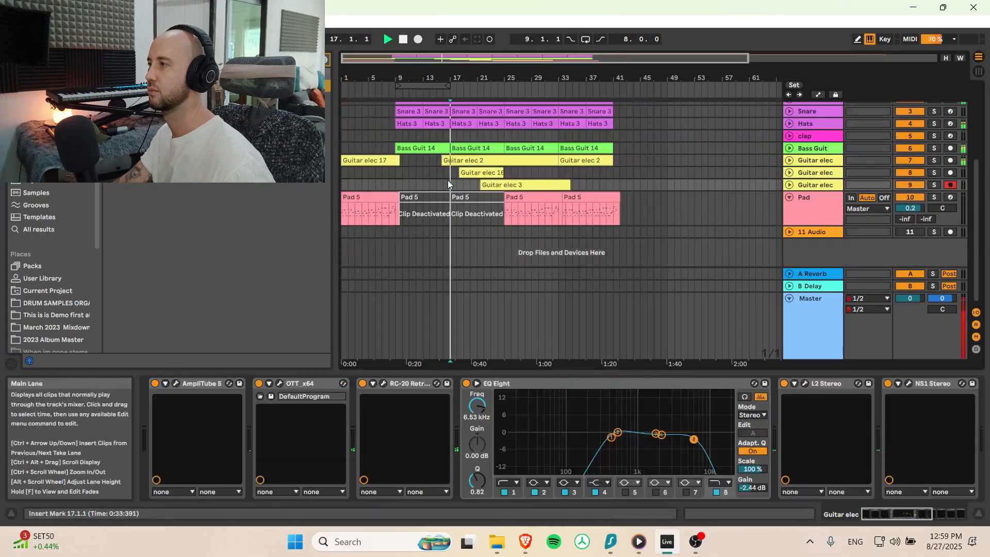
{"action": "left_click", "coordinate": [809, 148]}
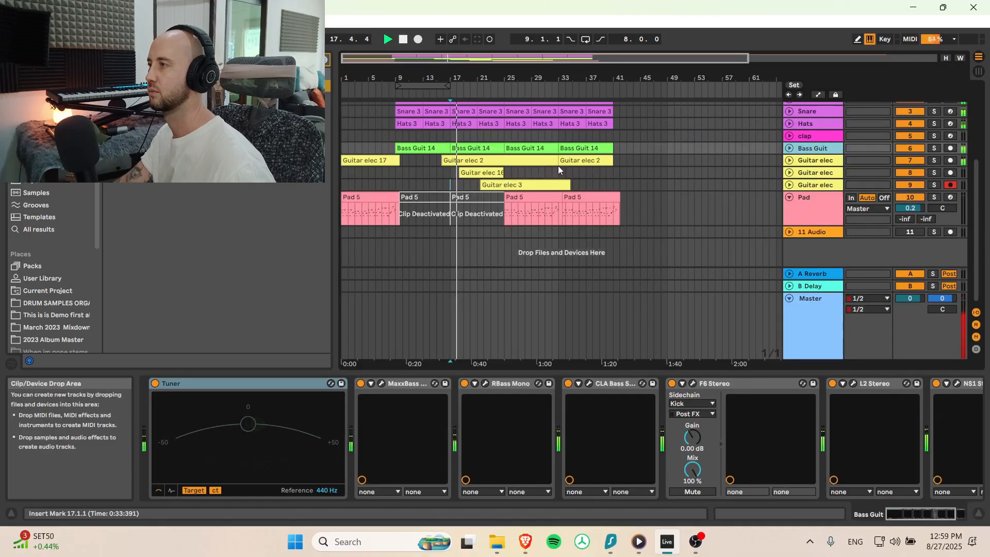
{"action": "scroll", "coordinate": [558, 166], "scroll_direction": "up", "scroll_amount": 5}
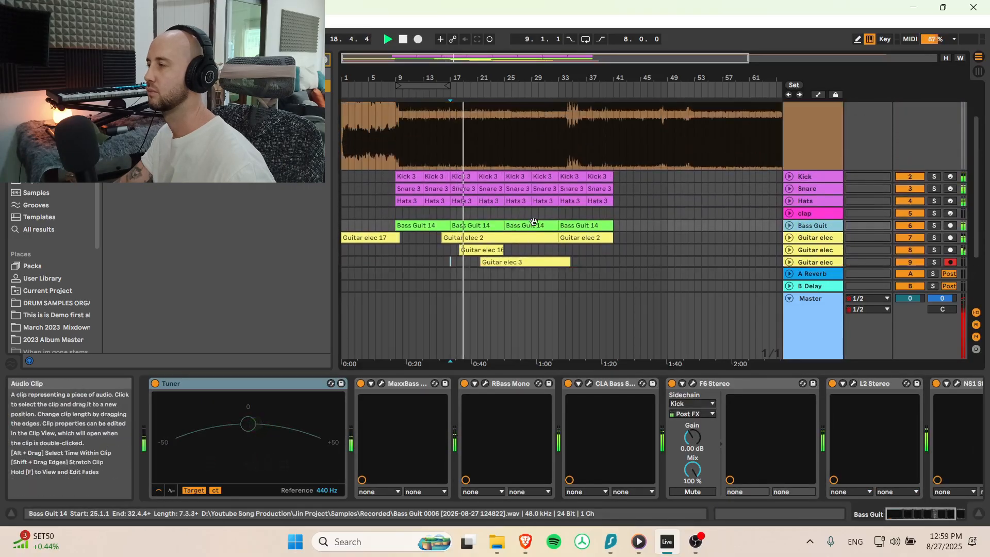
{"action": "scroll", "coordinate": [538, 206], "scroll_direction": "down", "scroll_amount": 3}
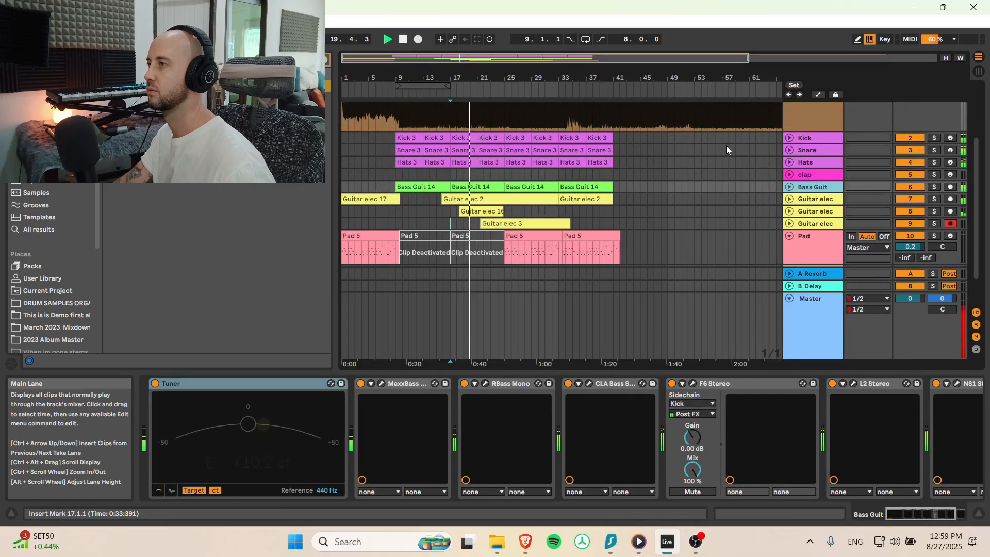
{"action": "scroll", "coordinate": [725, 146], "scroll_direction": "up", "scroll_amount": 5}
{"action": "scroll", "coordinate": [725, 145], "scroll_direction": "down", "scroll_amount": 6}
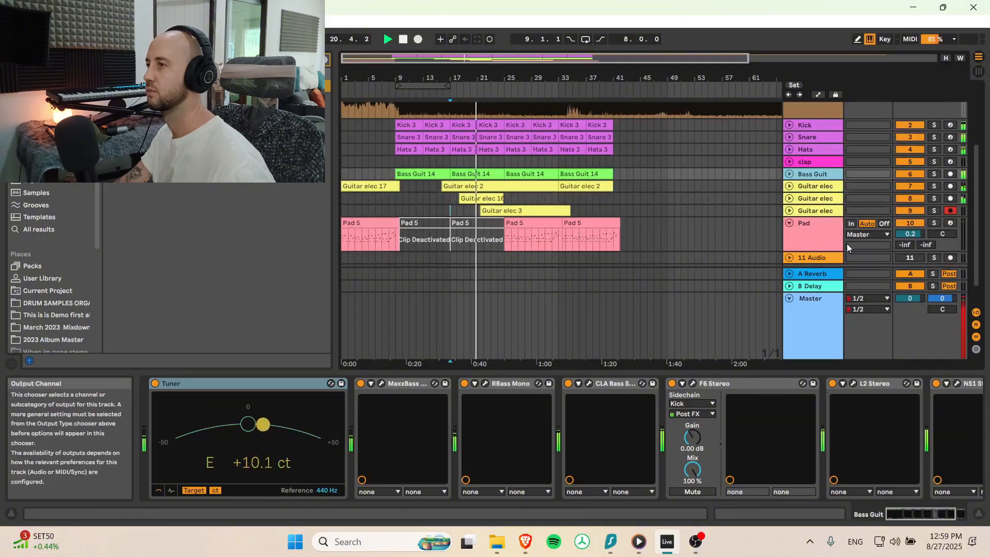
{"action": "left_click", "coordinate": [790, 223]}
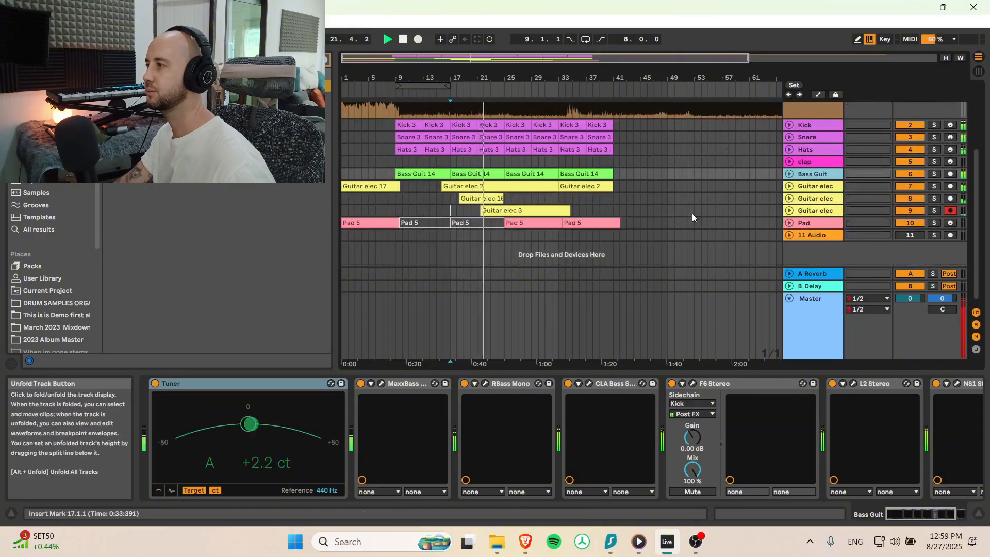
{"action": "left_click", "coordinate": [822, 225]}
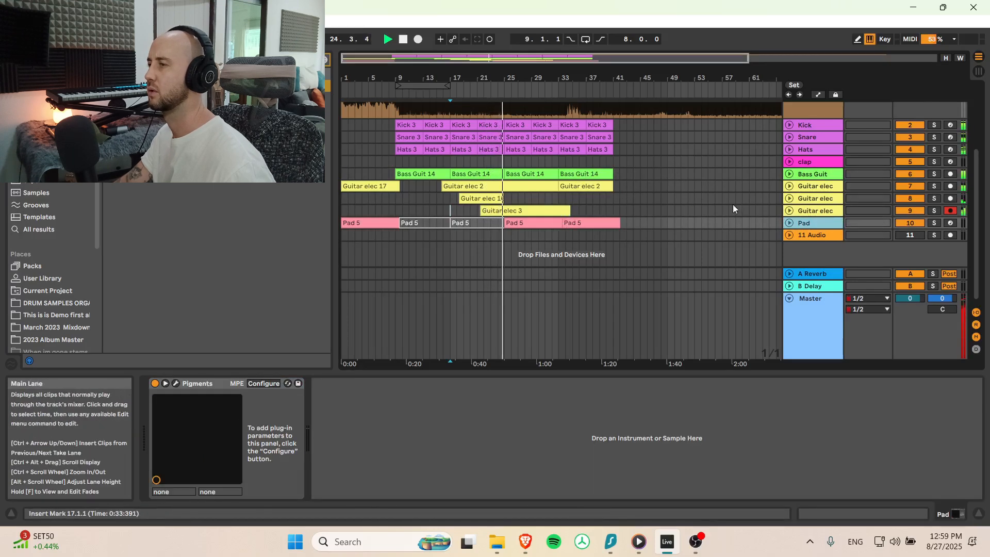
Step: Unfold the third guitar track, reactivate its H-Reverb and lower the track volume to -4.3 dB
{"action": "left_click", "coordinate": [795, 213]}
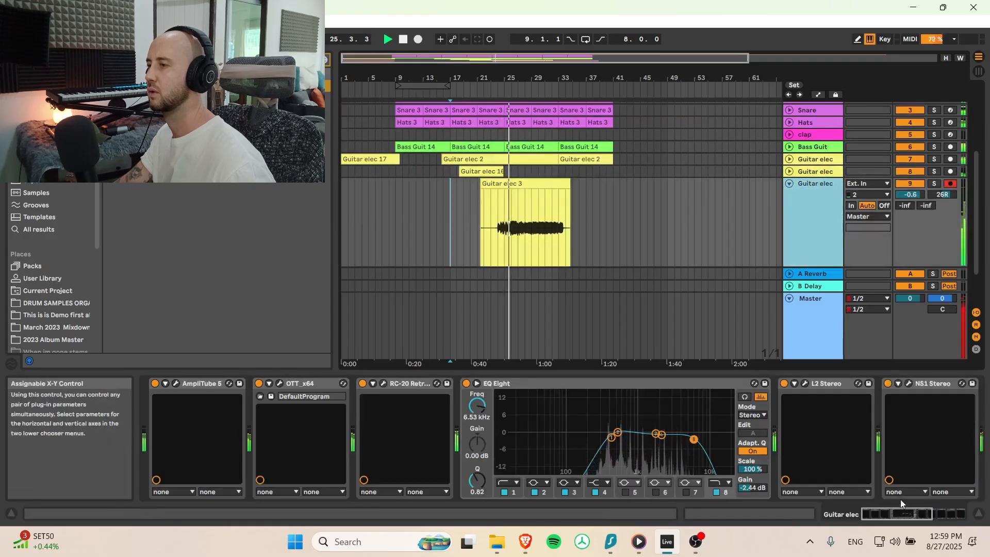
{"action": "left_click_drag", "start_coordinate": [902, 513], "coordinate": [925, 508]}
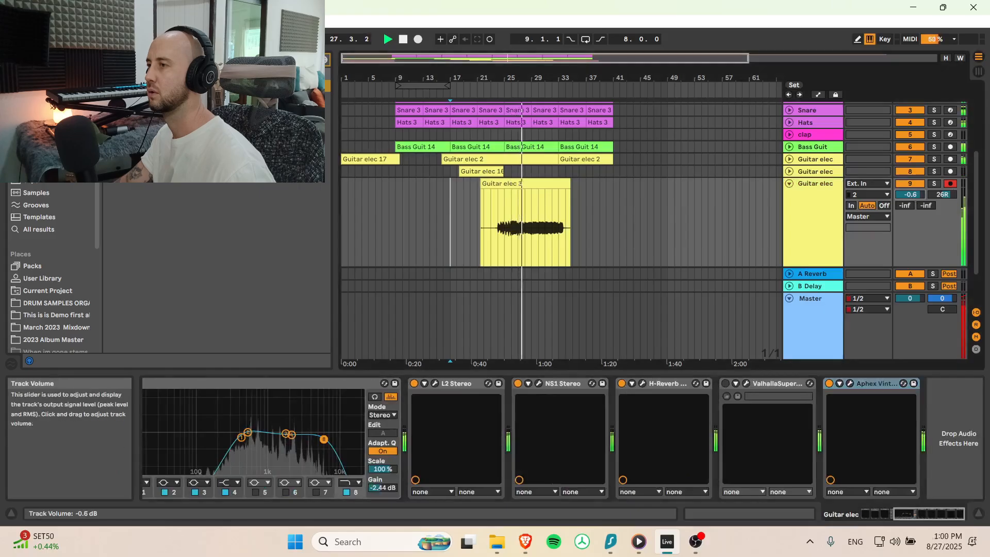
{"action": "left_click_drag", "start_coordinate": [910, 195], "coordinate": [910, 210]}
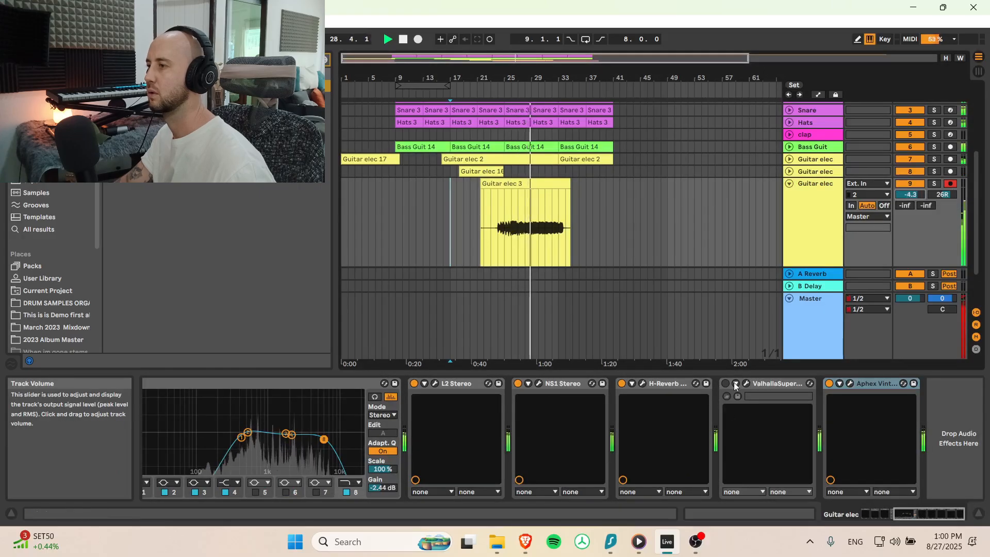
Step: Solo the third guitar track and switch its H-Reverb to the next preset
{"action": "left_click", "coordinate": [932, 184]}
{"action": "left_click", "coordinate": [643, 383]}
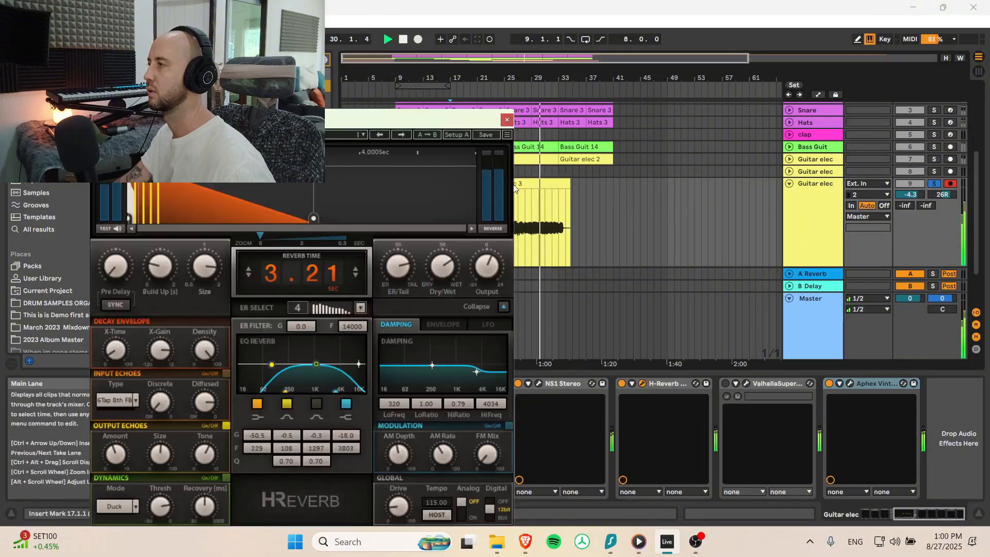
{"action": "left_click", "coordinate": [404, 136]}
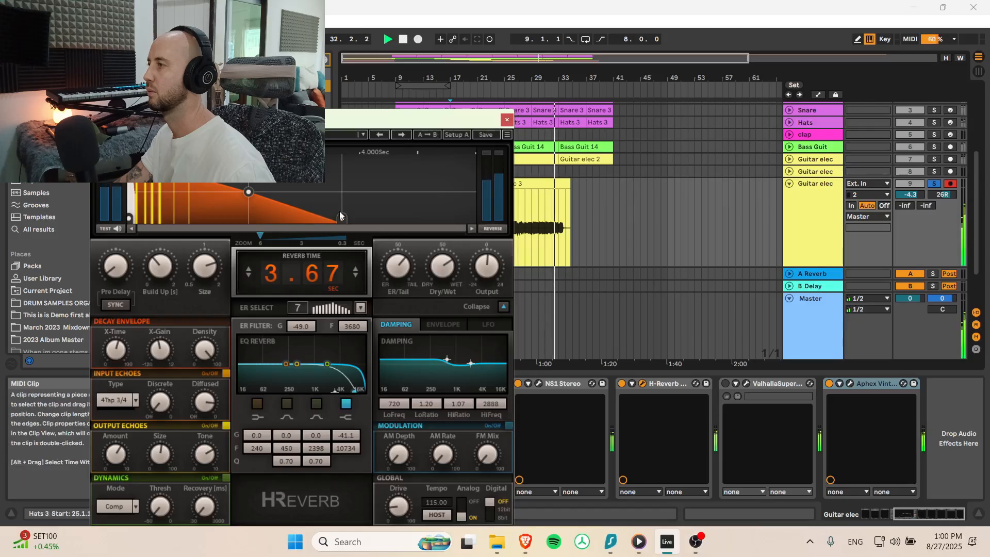
Step: Shorten the H-Reverb time to 3.38 seconds, lower its dry/wet mix to about 53.6, and close the plug-in window
{"action": "left_click_drag", "start_coordinate": [342, 218], "coordinate": [326, 218]}
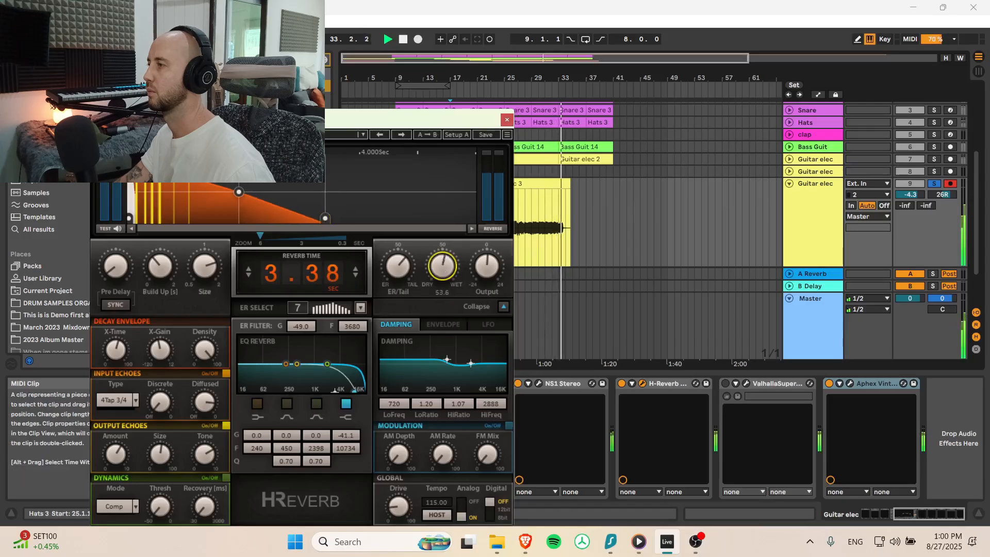
{"action": "left_click", "coordinate": [506, 120]}
Step: Play the guitar take from bar 17 and bar 24, and trim the start of the Guitar elec 3 clip to bar 25
{"action": "left_click", "coordinate": [453, 240]}
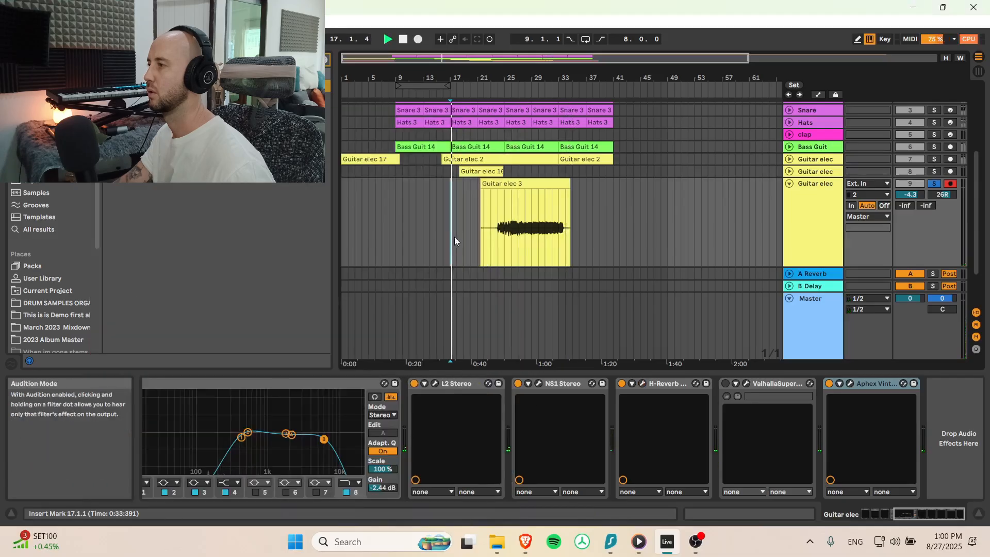
{"action": "left_click", "coordinate": [500, 206]}
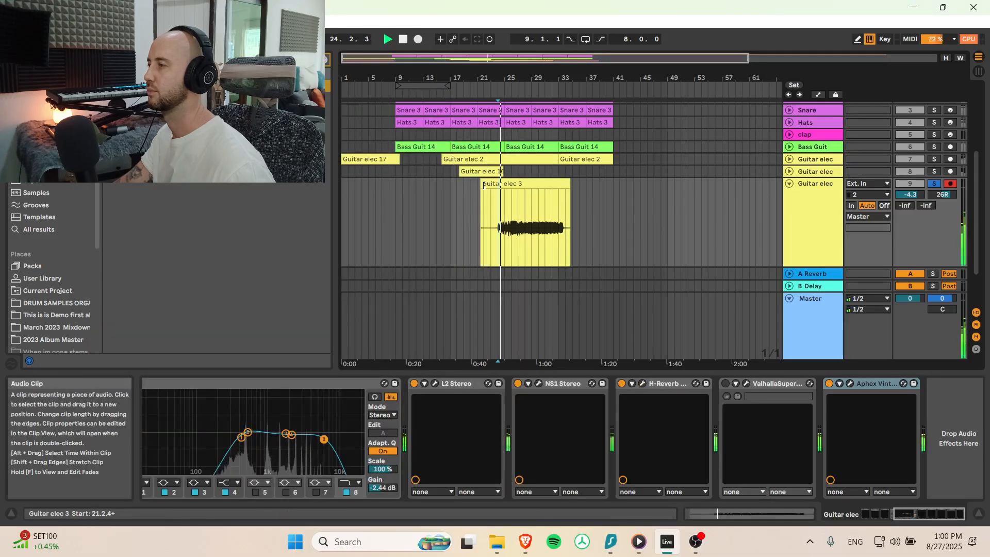
{"action": "left_click_drag", "start_coordinate": [483, 185], "coordinate": [505, 185]}
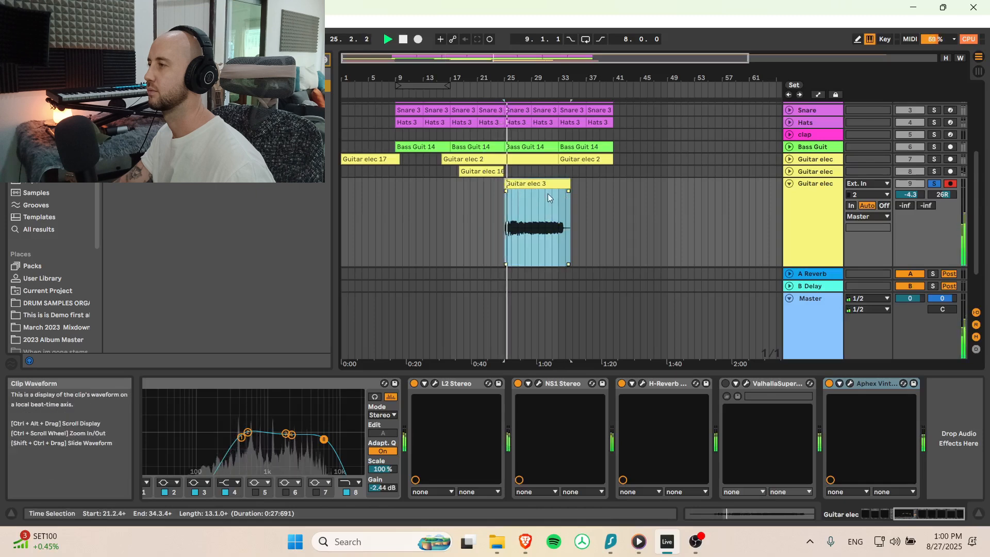
Step: Turn off solo on guitar track 9 and record a new guitar take over the existing one, from about bar 23 to bar 41
{"action": "left_click_drag", "start_coordinate": [499, 59], "coordinate": [368, 242]}
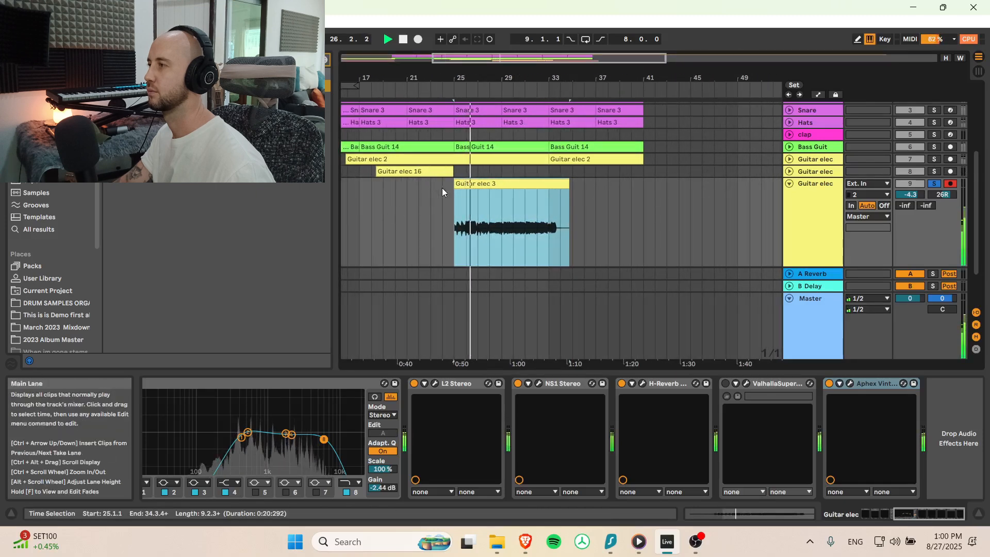
{"action": "left_click", "coordinate": [419, 195]}
{"action": "left_click", "coordinate": [936, 183]}
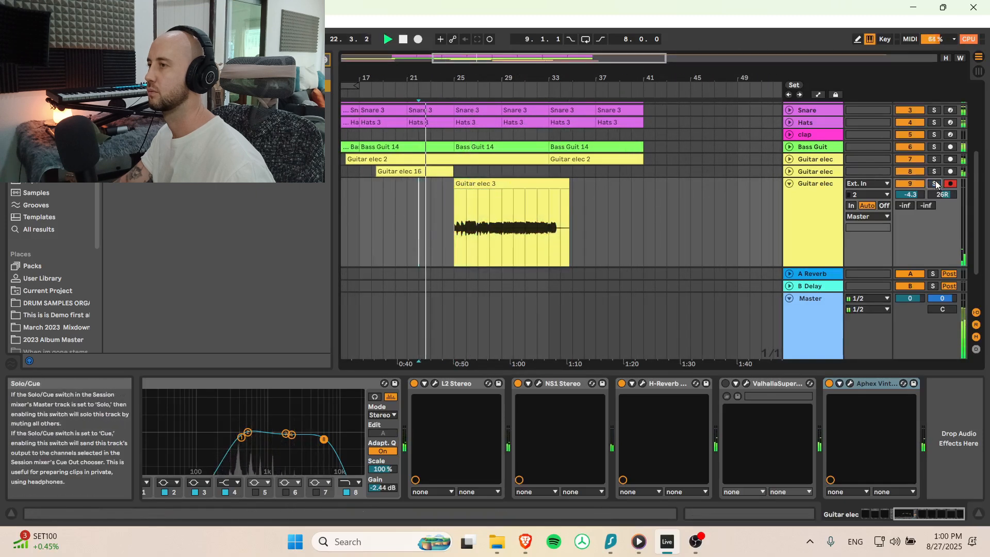
{"action": "left_click", "coordinate": [418, 40]}
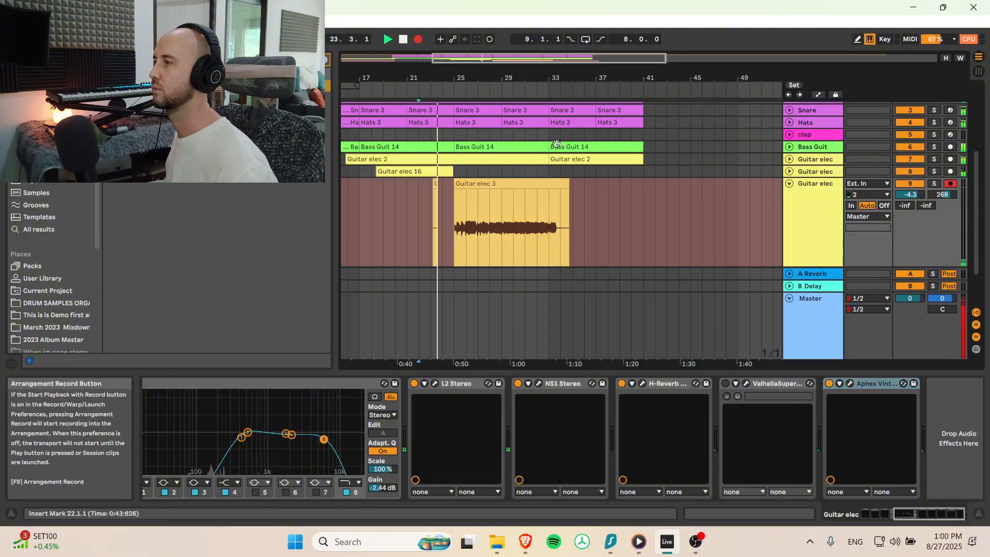
{"action": "scroll", "coordinate": [603, 199], "scroll_direction": "down", "scroll_amount": 2}
{"action": "scroll", "coordinate": [499, 135], "scroll_direction": "up", "scroll_amount": 2}
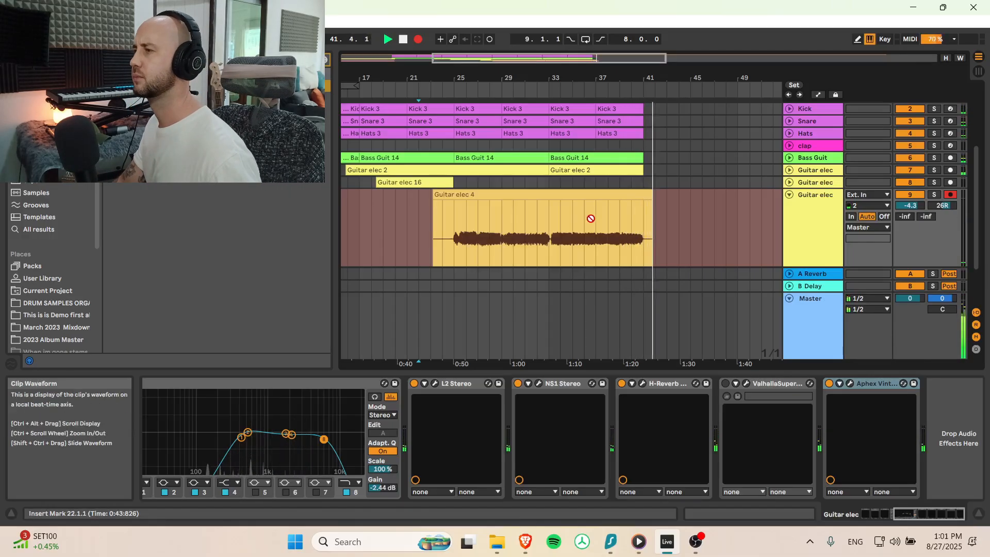
{"action": "key", "text": "space"}
Step: Move the last Pad 5 clip to start at bar 33 and trim its end to bar 41
{"action": "scroll", "coordinate": [587, 216], "scroll_direction": "down", "scroll_amount": 3}
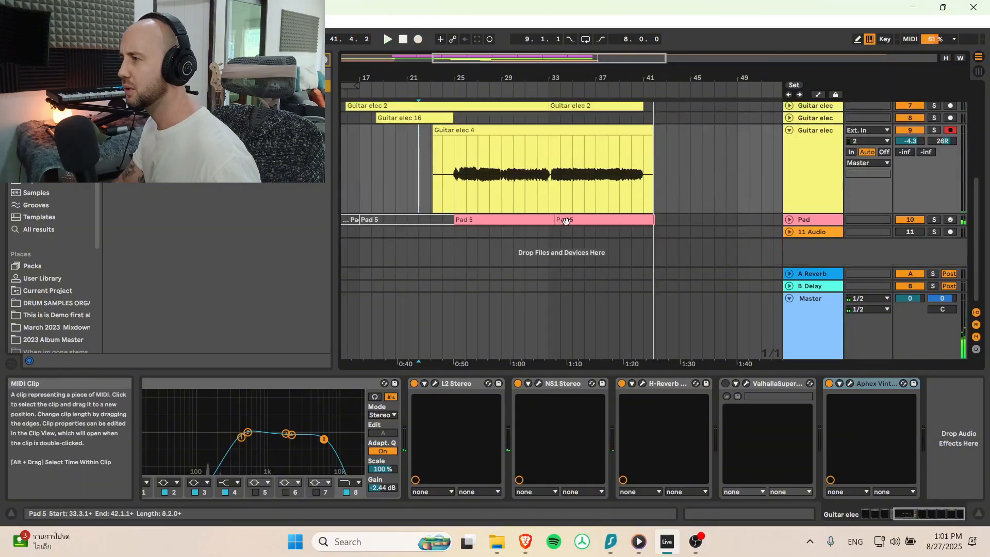
{"action": "left_click", "coordinate": [569, 222]}
{"action": "left_click", "coordinate": [457, 220]}
{"action": "key", "text": "space"}
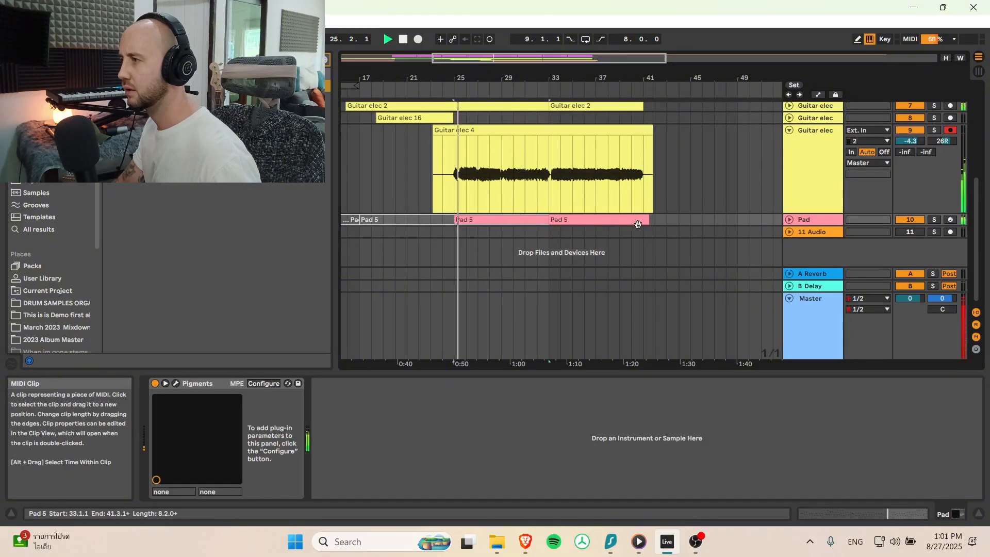
{"action": "left_click_drag", "start_coordinate": [647, 220], "coordinate": [643, 220]}
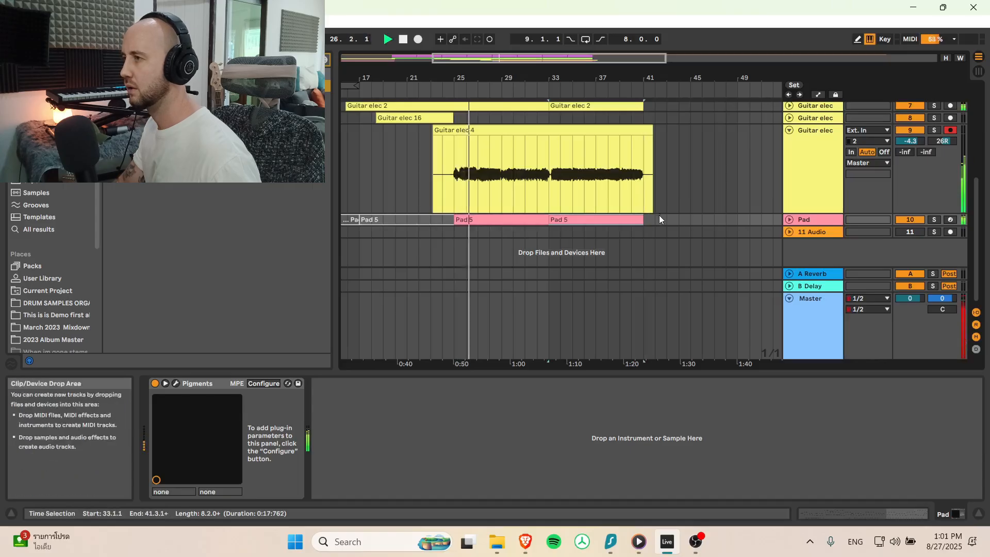
Step: Fold guitar track 9 and listen to the arrangement from bar 19, then from bar 1
{"action": "scroll", "coordinate": [501, 198], "scroll_direction": "down", "scroll_amount": 3}
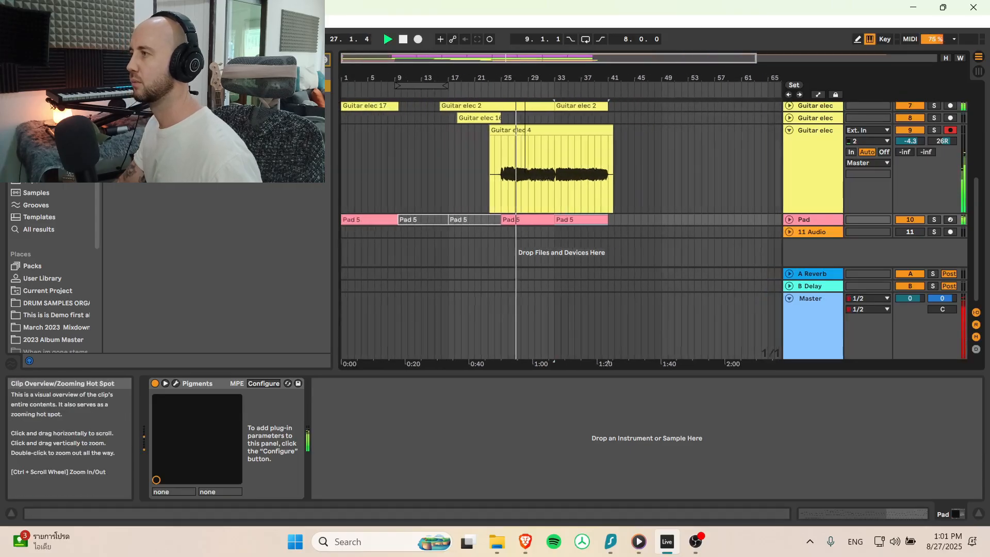
{"action": "scroll", "coordinate": [501, 198], "scroll_direction": "up", "scroll_amount": 2}
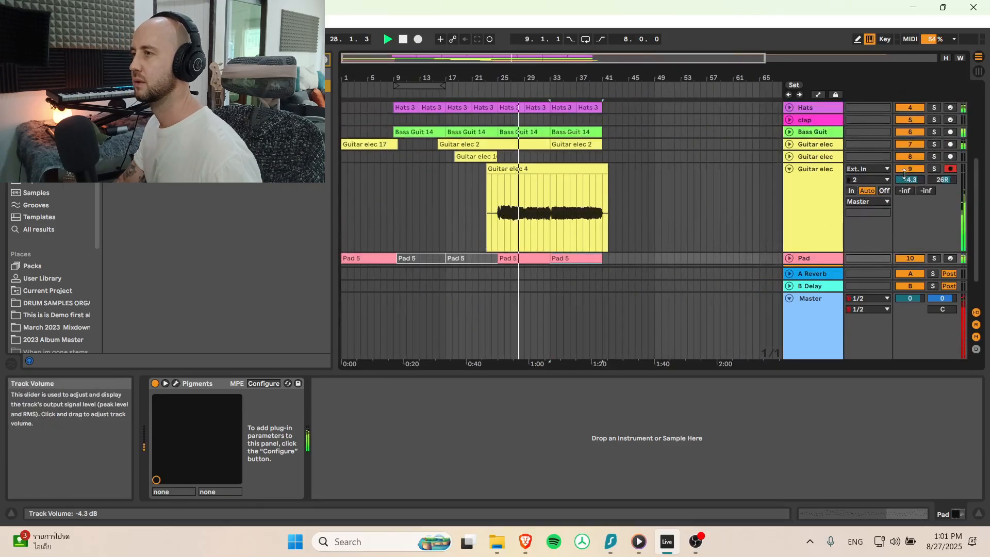
{"action": "left_click", "coordinate": [789, 168]}
{"action": "scroll", "coordinate": [640, 175], "scroll_direction": "up", "scroll_amount": 2}
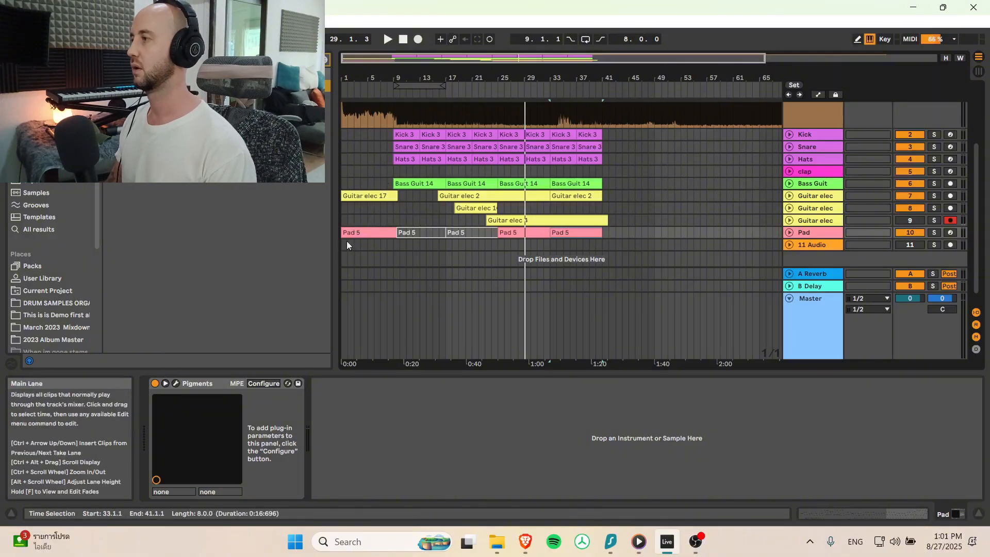
{"action": "left_click", "coordinate": [393, 221]}
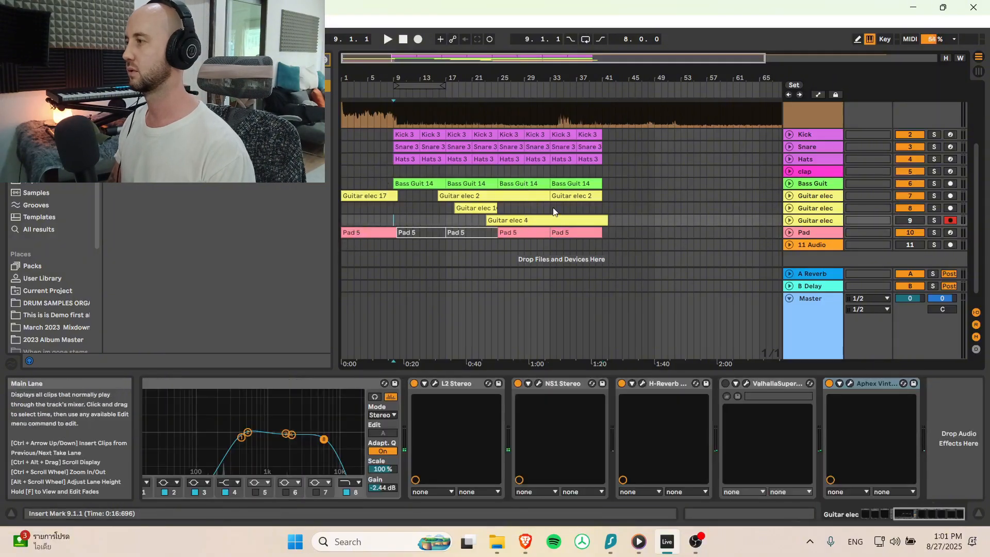
{"action": "left_click", "coordinate": [458, 172]}
{"action": "left_click", "coordinate": [461, 175]}
{"action": "key", "text": "space"}
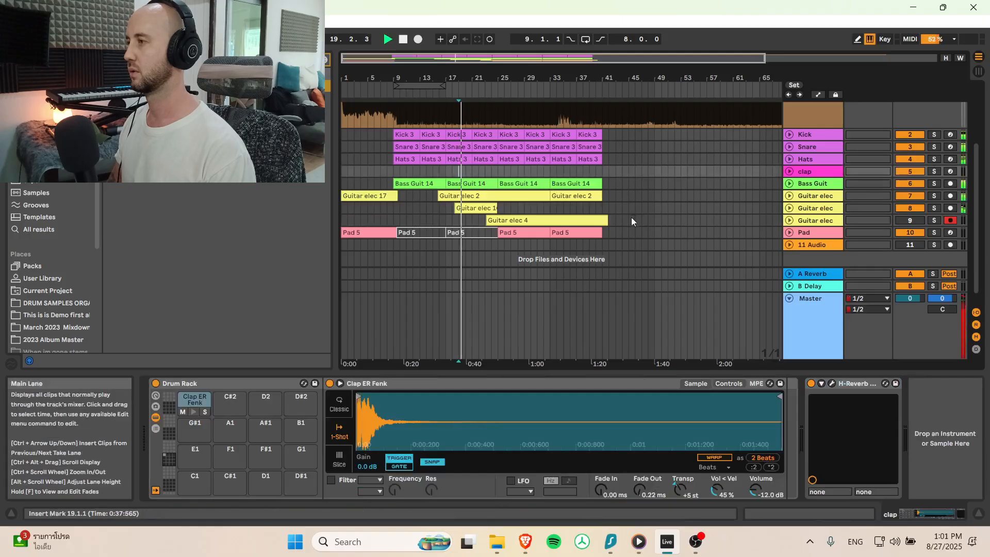
{"action": "left_click", "coordinate": [404, 40]}
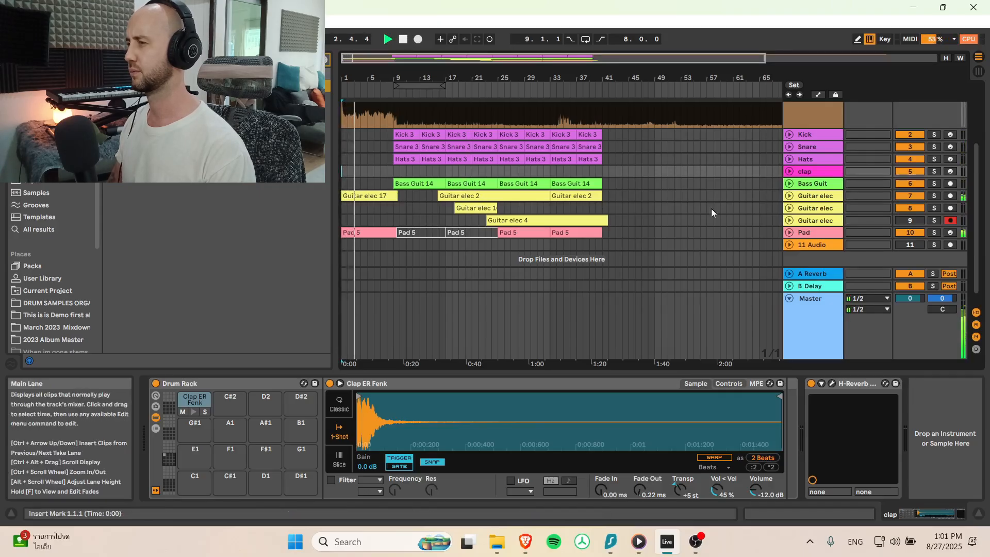
Step: Turn the grid off and trim the start of the first Guitar elec 2 clip on track 7 to just before bar 17
{"action": "left_click", "coordinate": [789, 196]}
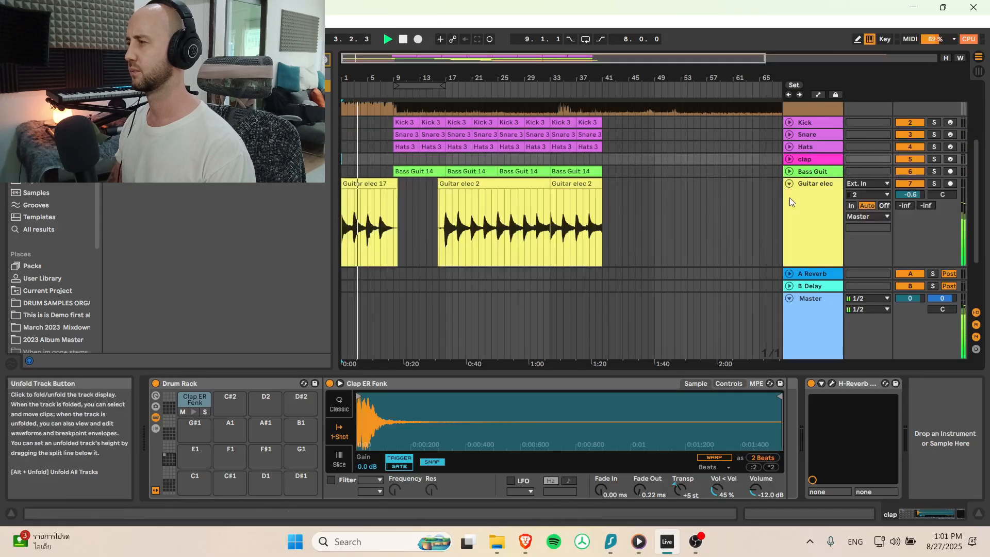
{"action": "left_click", "coordinate": [441, 184]}
{"action": "left_click_drag", "start_coordinate": [439, 58], "coordinate": [495, 283]}
{"action": "right_click", "coordinate": [484, 225]}
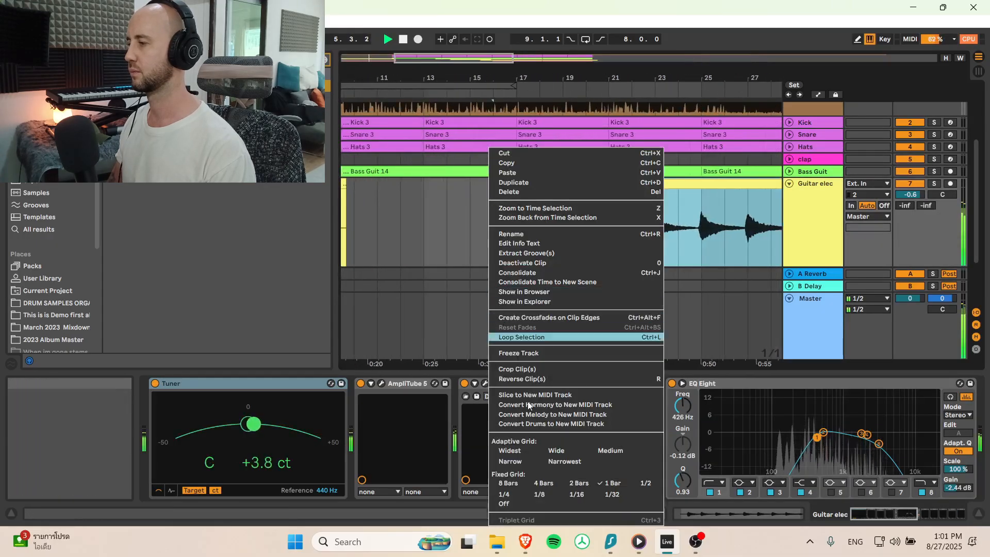
{"action": "left_click", "coordinate": [540, 502]}
{"action": "left_click_drag", "start_coordinate": [496, 184], "coordinate": [514, 184]}
{"action": "left_click_drag", "start_coordinate": [461, 58], "coordinate": [492, 60]}
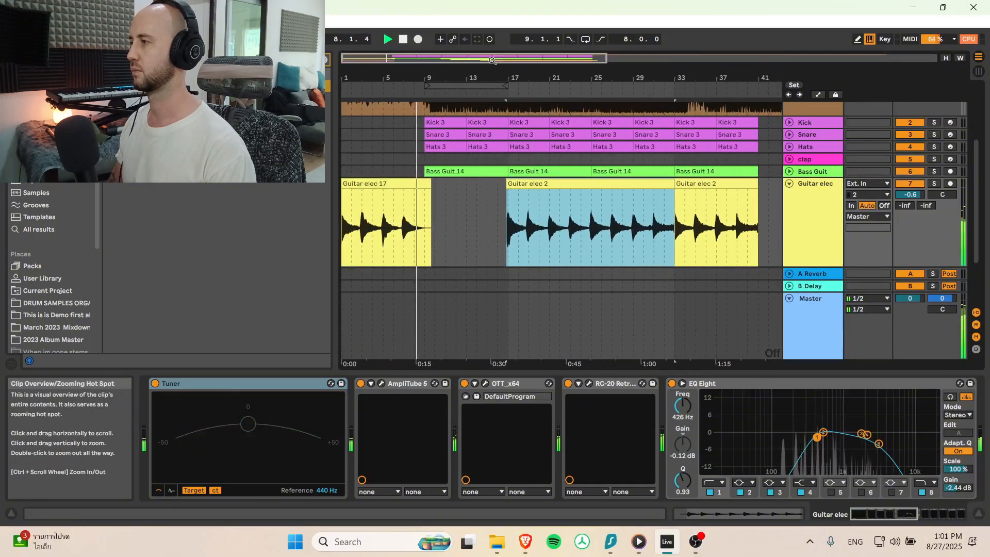
{"action": "left_click", "coordinate": [789, 183]}
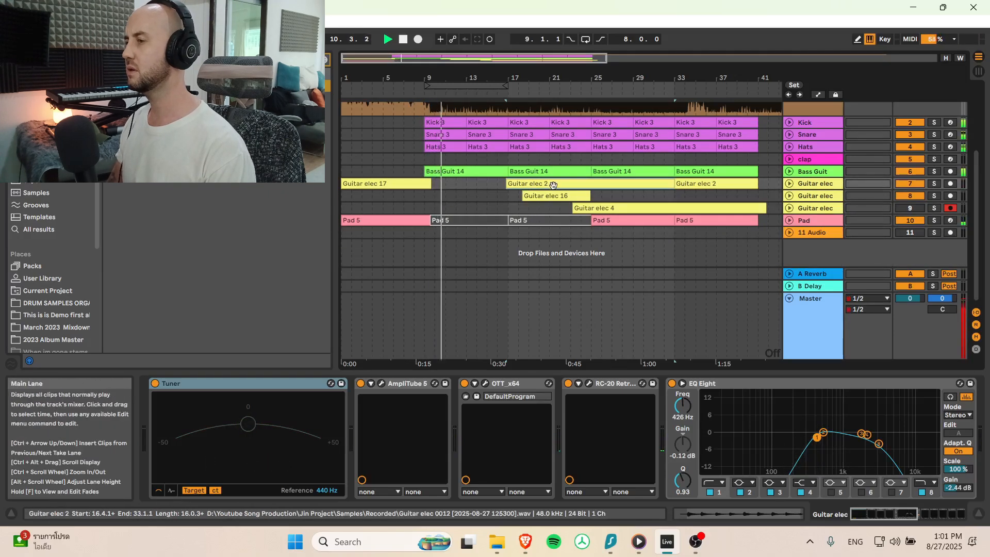
{"action": "left_click", "coordinate": [811, 218]}
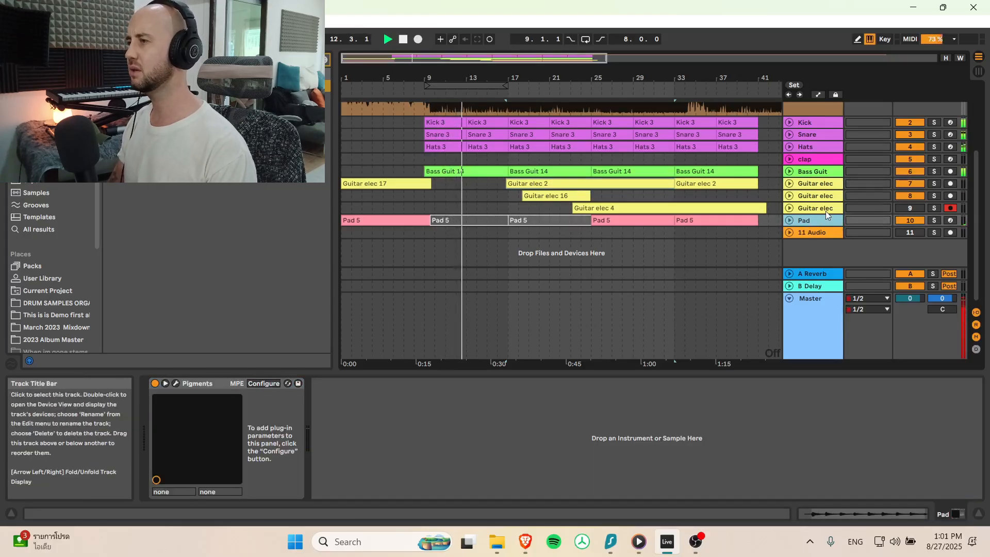
{"action": "left_click", "coordinate": [824, 212]}
{"action": "left_click_drag", "start_coordinate": [534, 52], "coordinate": [553, 51]}
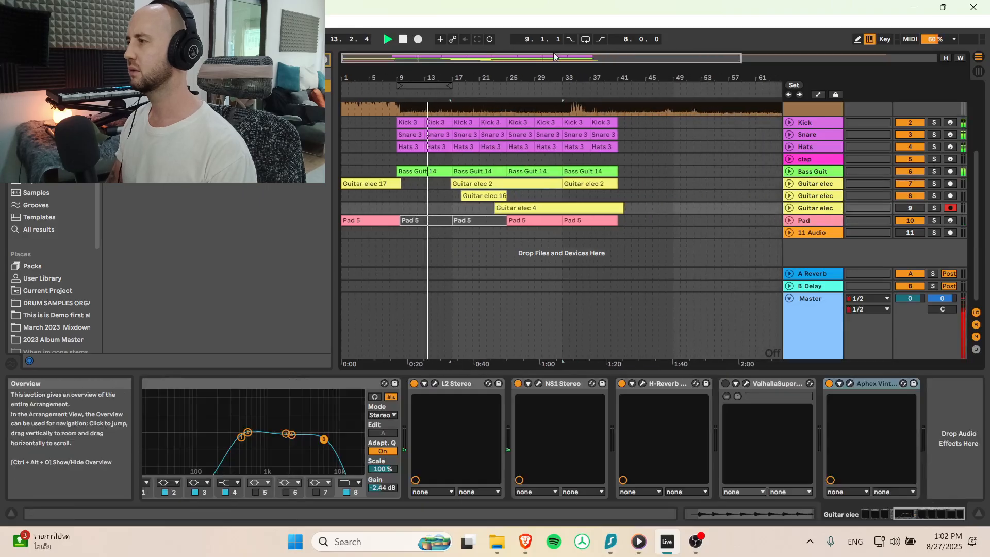
{"action": "left_click", "coordinate": [582, 170]}
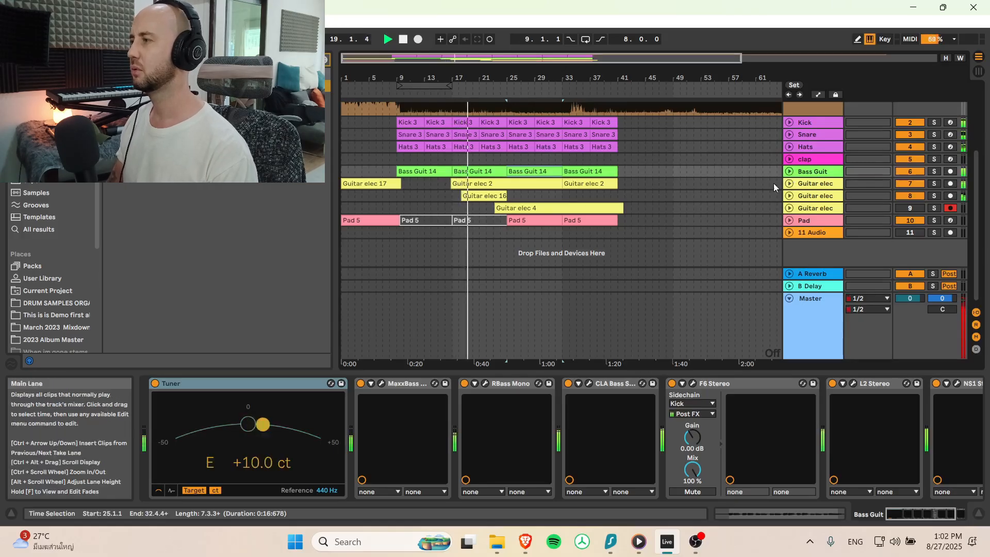
Step: Set the arrangement grid to a fixed 1 Bar
{"action": "left_click", "coordinate": [570, 191]}
{"action": "right_click", "coordinate": [571, 192]}
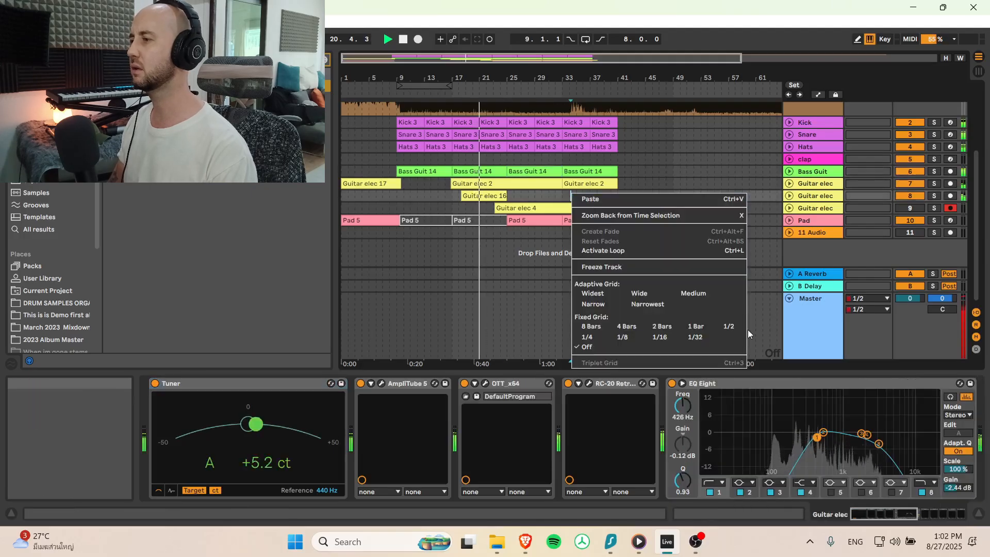
{"action": "left_click", "coordinate": [687, 326]}
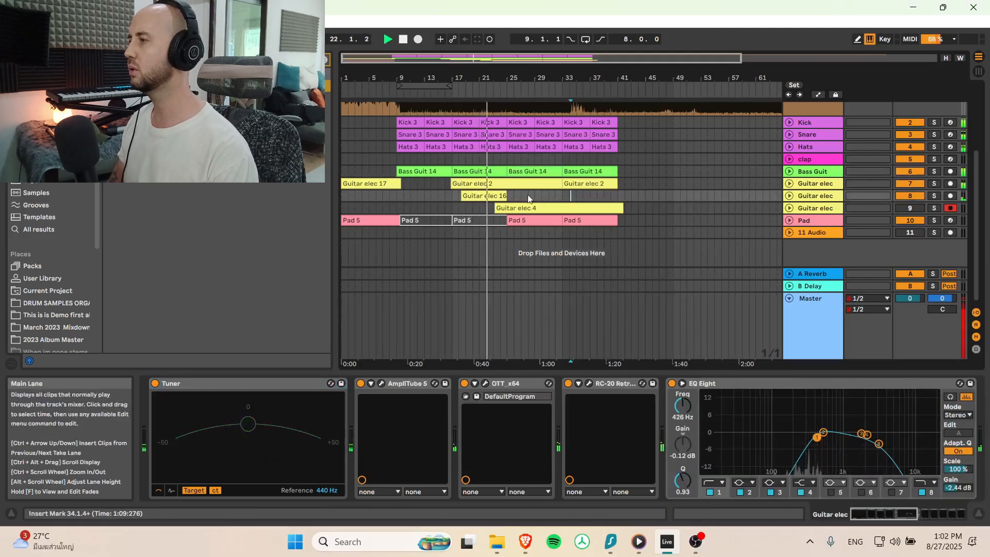
Step: Turn the grid off and trim the end of the Guitar elec 16 clip on track 8 to shortly before bar 25
{"action": "left_click", "coordinate": [788, 196]}
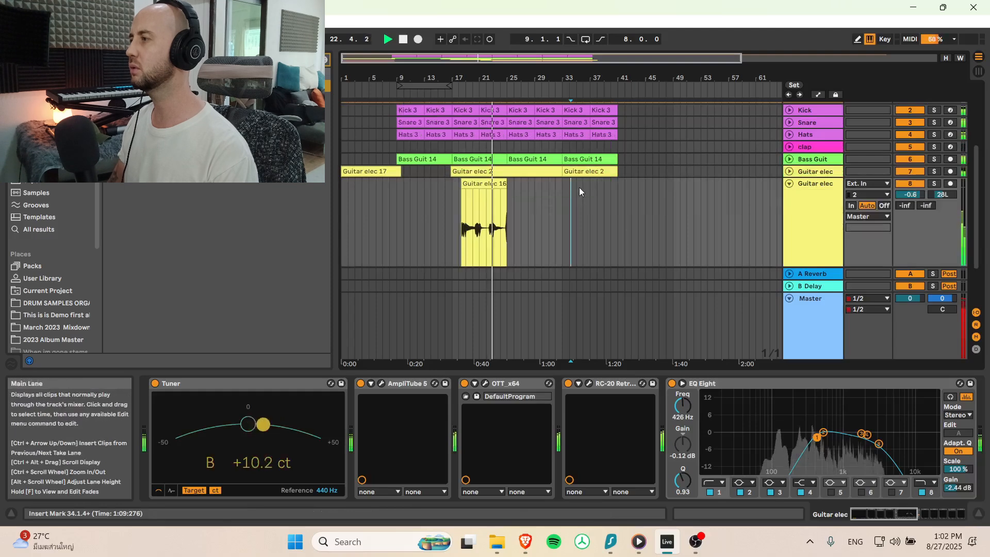
{"action": "right_click", "coordinate": [517, 200]}
{"action": "left_click", "coordinate": [542, 358]}
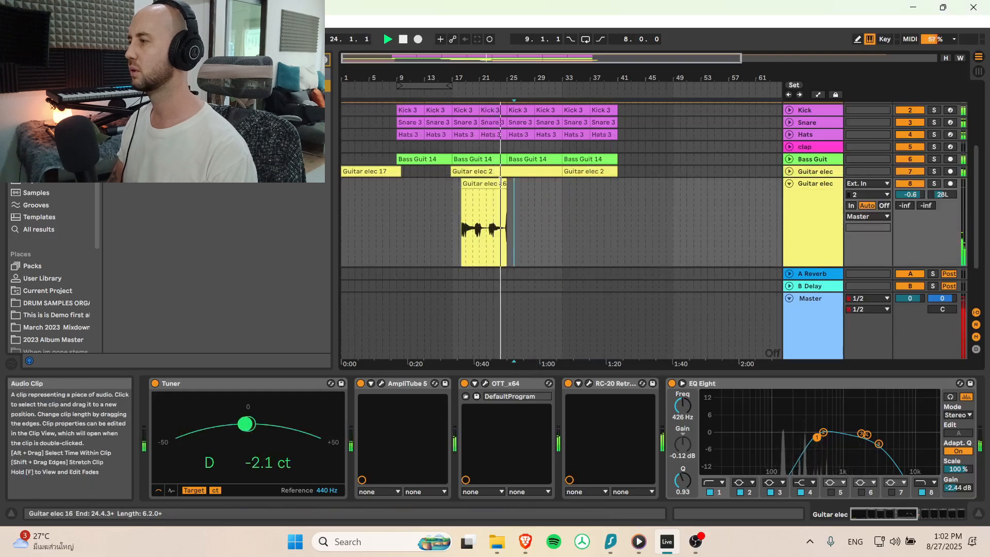
{"action": "left_click_drag", "start_coordinate": [503, 193], "coordinate": [504, 184]}
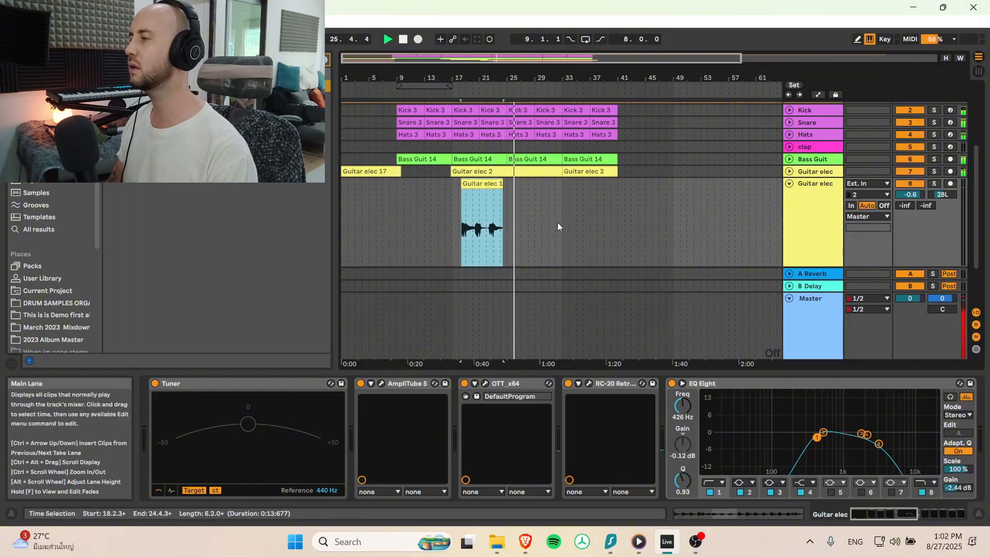
{"action": "mouse_move", "coordinate": [496, 58]}
{"action": "left_mouse_down"}
{"action": "mouse_move", "coordinate": [489, 68]}
{"action": "mouse_move", "coordinate": [493, 54]}
{"action": "left_mouse_up"}
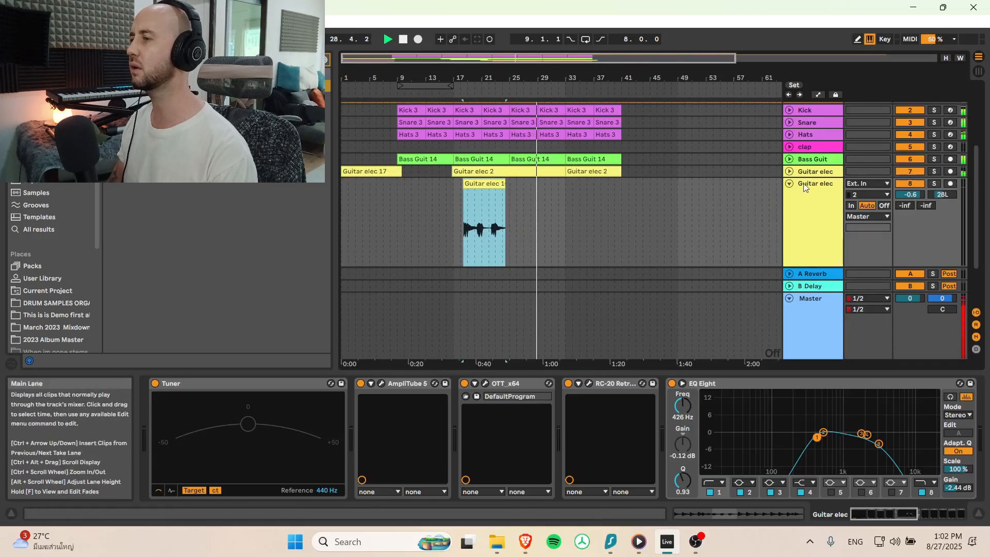
{"action": "left_click", "coordinate": [789, 183]}
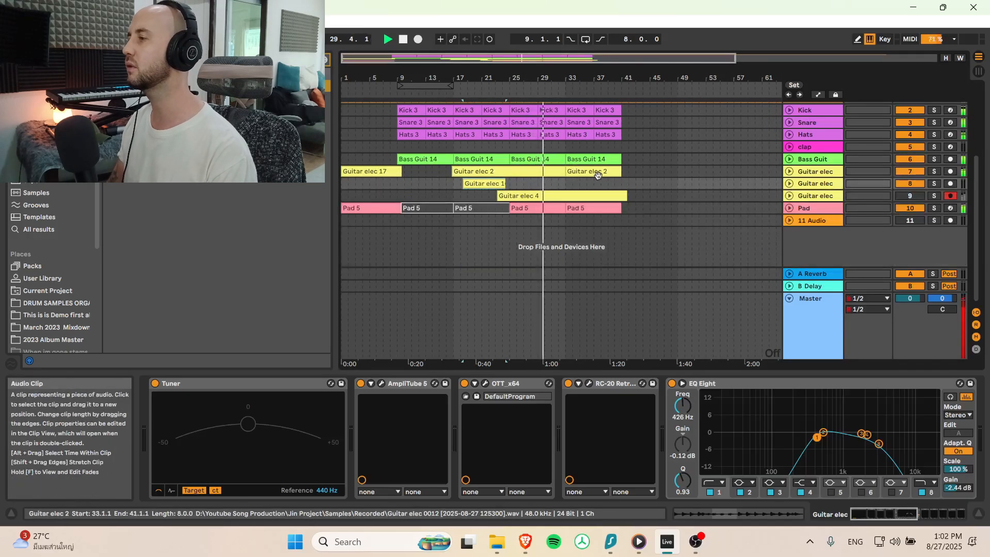
Step: Set the fixed grid to 1 Bar and trim the end of the Guitar elec 4 clip on track 9 to bar 41
{"action": "left_click", "coordinate": [541, 183]}
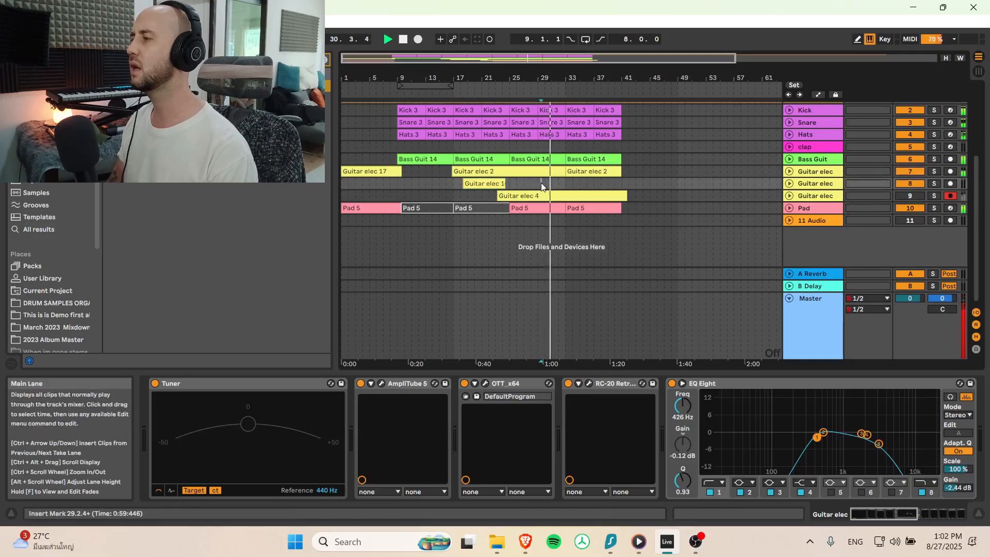
{"action": "right_click", "coordinate": [572, 190]}
{"action": "left_click", "coordinate": [691, 319]}
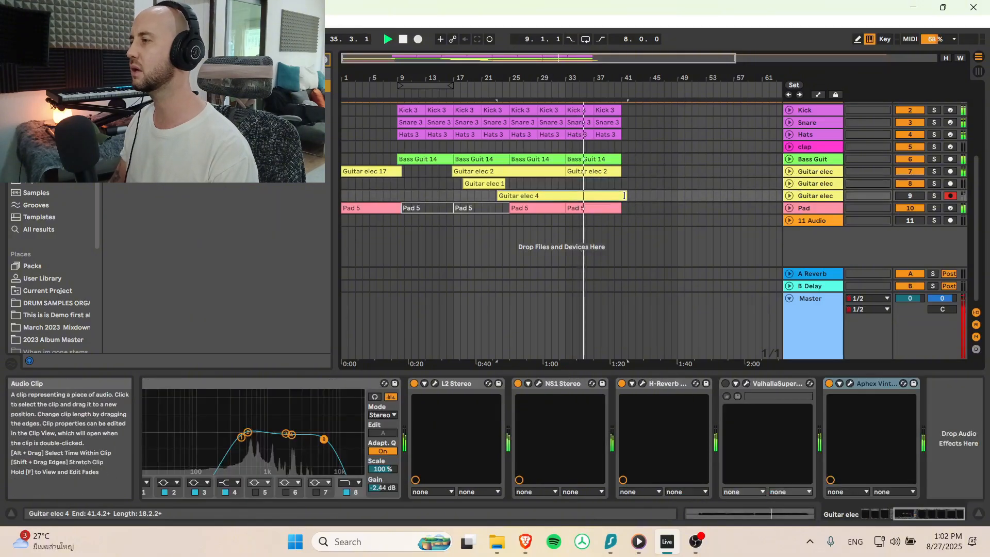
{"action": "left_click_drag", "start_coordinate": [627, 196], "coordinate": [619, 196]}
{"action": "scroll", "coordinate": [614, 181], "scroll_direction": "up", "scroll_amount": 2}
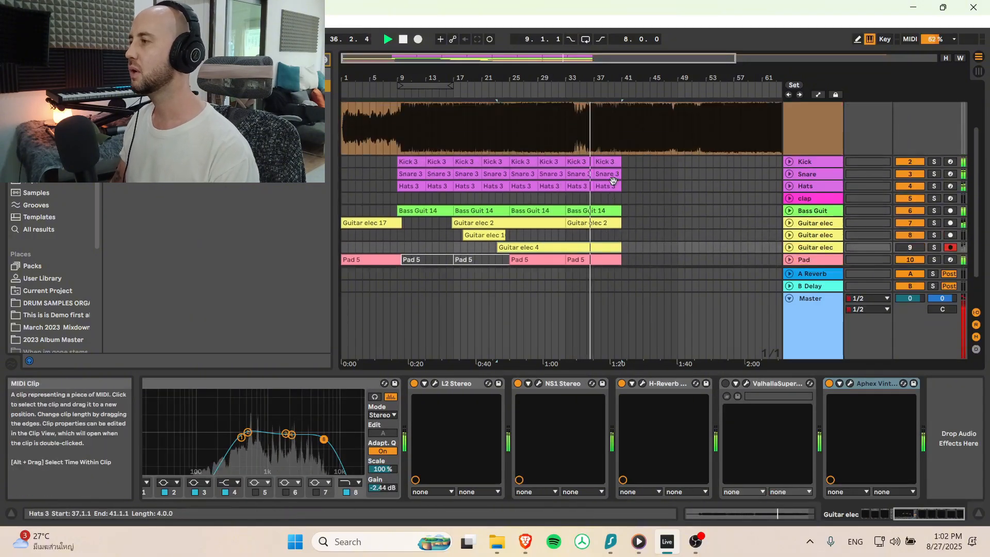
{"action": "scroll", "coordinate": [613, 181], "scroll_direction": "up", "scroll_amount": 3}
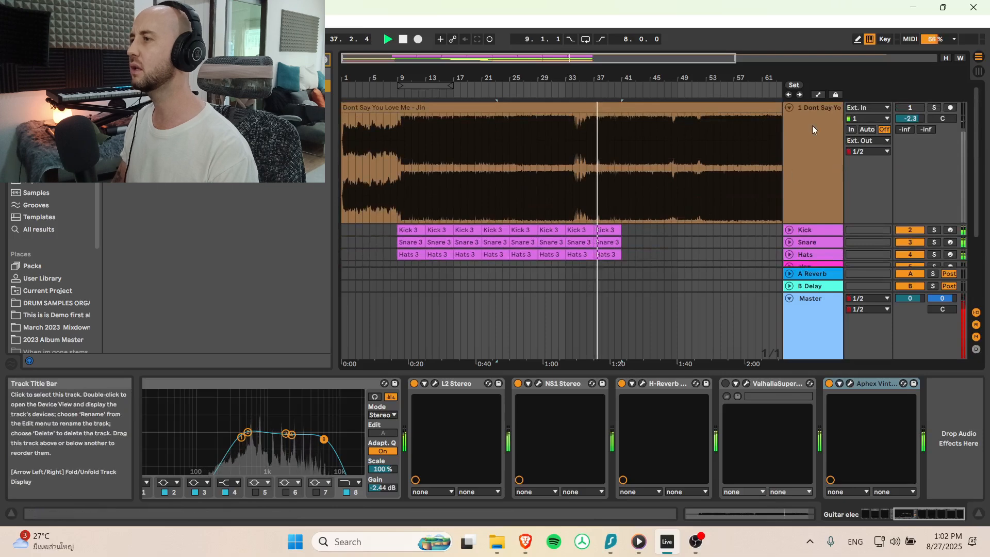
Step: Fold the reference track, duplicate the last Pad 5 clip to bar 41 and trim the copy's end to bar 43
{"action": "left_click", "coordinate": [789, 108]}
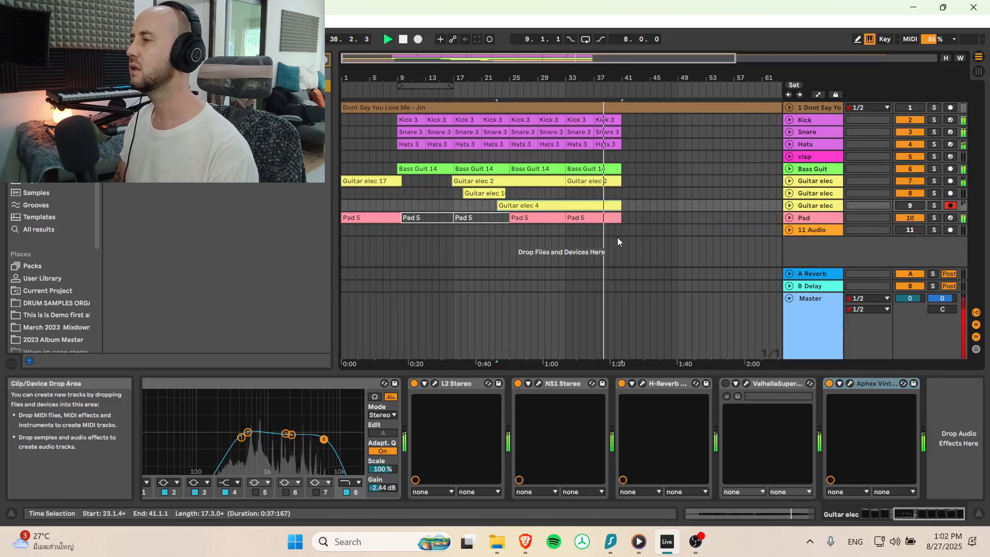
{"action": "left_click", "coordinate": [616, 218]}
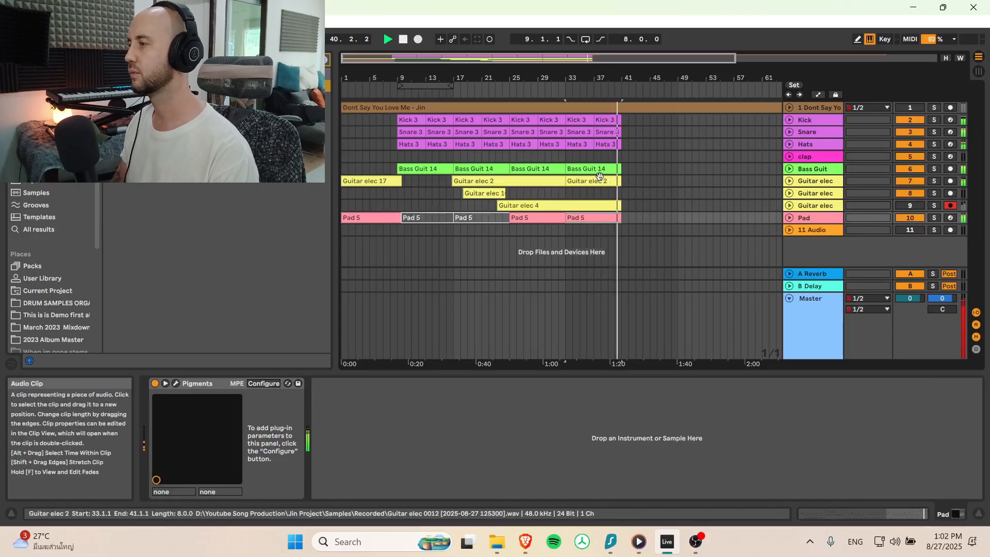
{"action": "key", "text": "ctrl+d"}
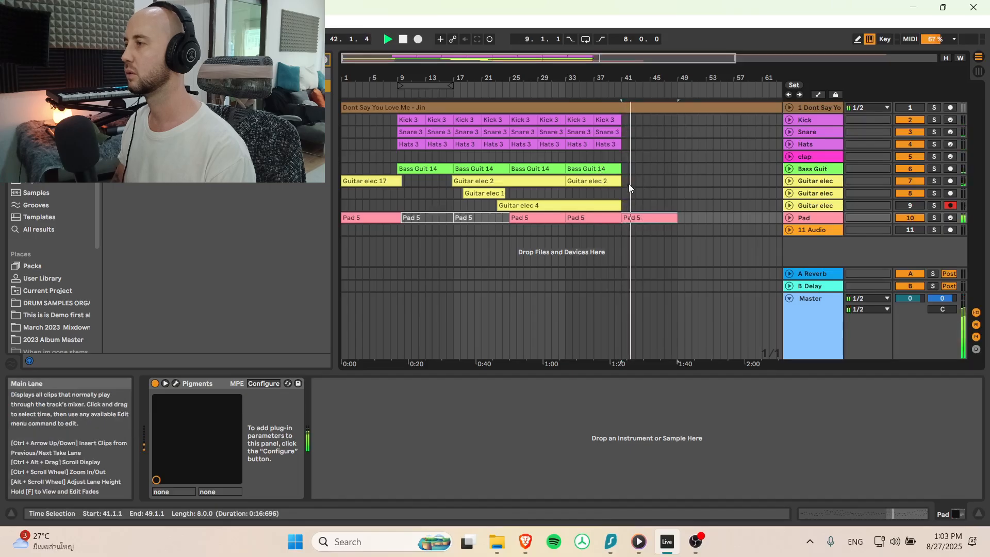
{"action": "left_click_drag", "start_coordinate": [677, 218], "coordinate": [635, 218]}
Step: Copy the last eight bars of Kick, Snare and Hats clips, starting at bar 33, and paste them at bar 43
{"action": "left_click", "coordinate": [591, 144]}
{"action": "left_click", "coordinate": [608, 120], "text": "shift"}
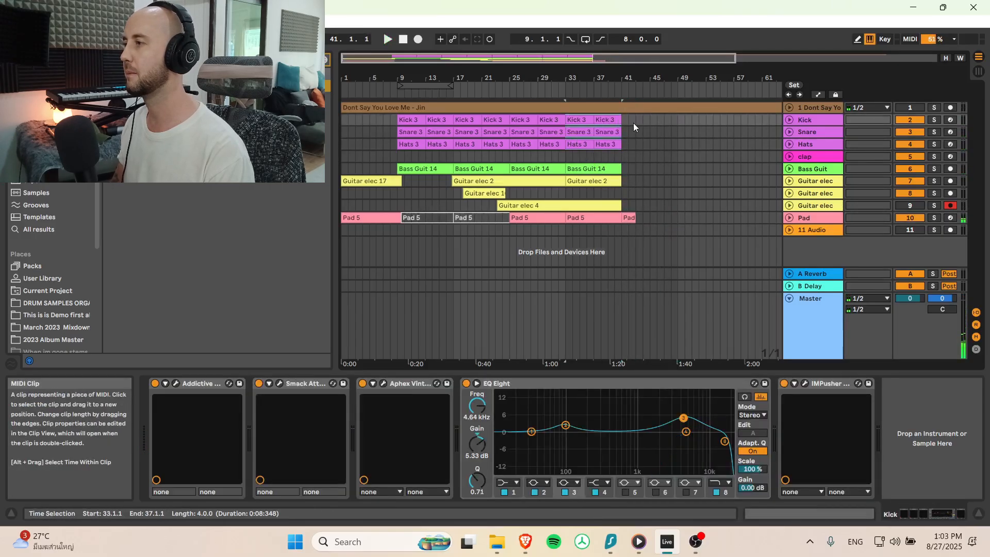
{"action": "key", "text": "ctrl+c"}
{"action": "left_click", "coordinate": [635, 119]}
{"action": "key", "text": "ctrl+v"}
{"action": "key", "text": "space"}
{"action": "key", "text": "space"}
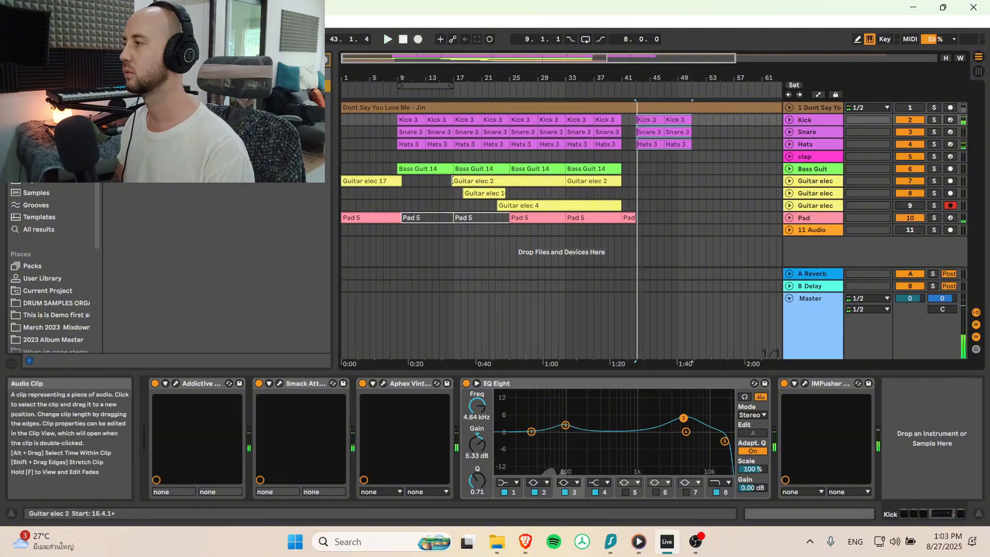
Step: Copy the last Bass Guit 14 clip and paste it at bar 43 on the same track
{"action": "left_click", "coordinate": [593, 169]}
{"action": "key", "text": "ctrl+c"}
{"action": "left_click", "coordinate": [635, 166]}
{"action": "key", "text": "ctrl+v"}
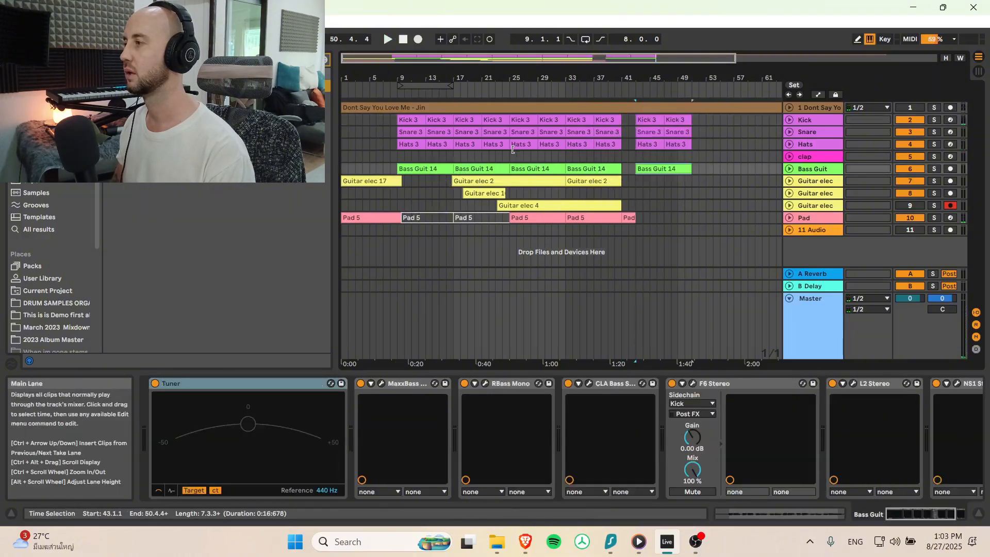
Step: Play the arrangement from bar 37 to check the transition into the new section
{"action": "left_click", "coordinate": [592, 156]}
{"action": "key", "text": "space"}
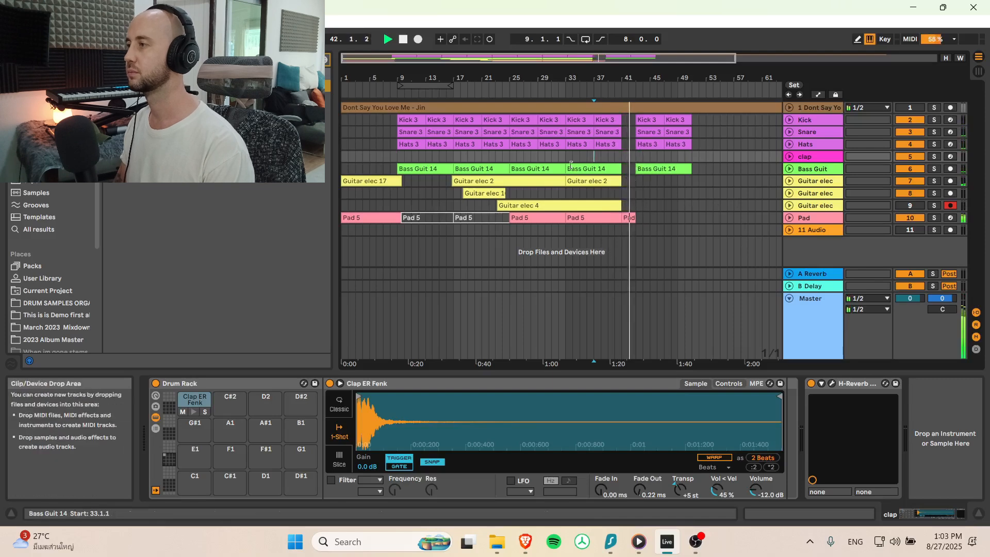
{"action": "left_click", "coordinate": [453, 193]}
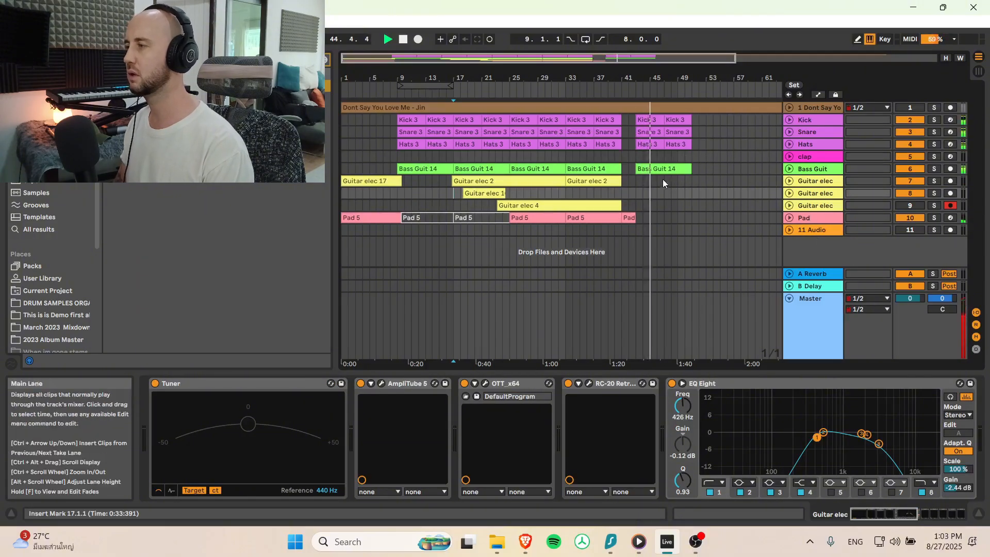
Step: Duplicate the Kick, Snare, Hats and Bass Guit clips of bars 43–51 so the copies start at bar 51
{"action": "double_click", "coordinate": [512, 55]}
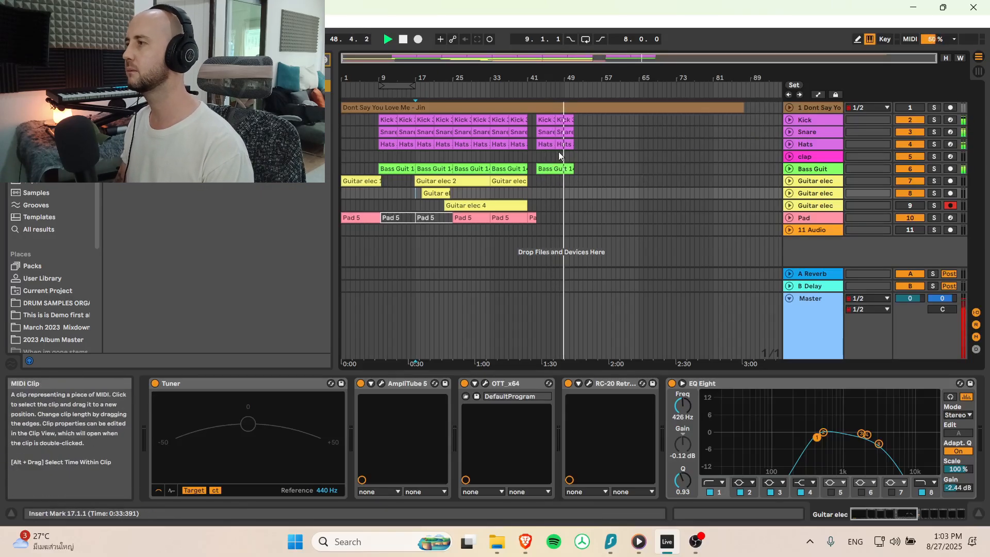
{"action": "left_click", "coordinate": [554, 168]}
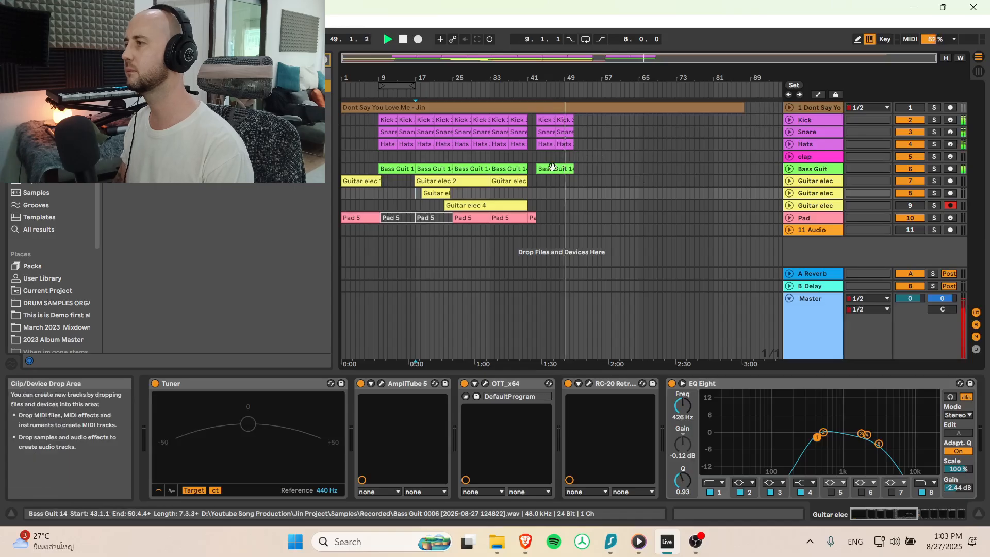
{"action": "left_click", "coordinate": [549, 119], "text": "shift"}
{"action": "key", "text": "ctrl+d"}
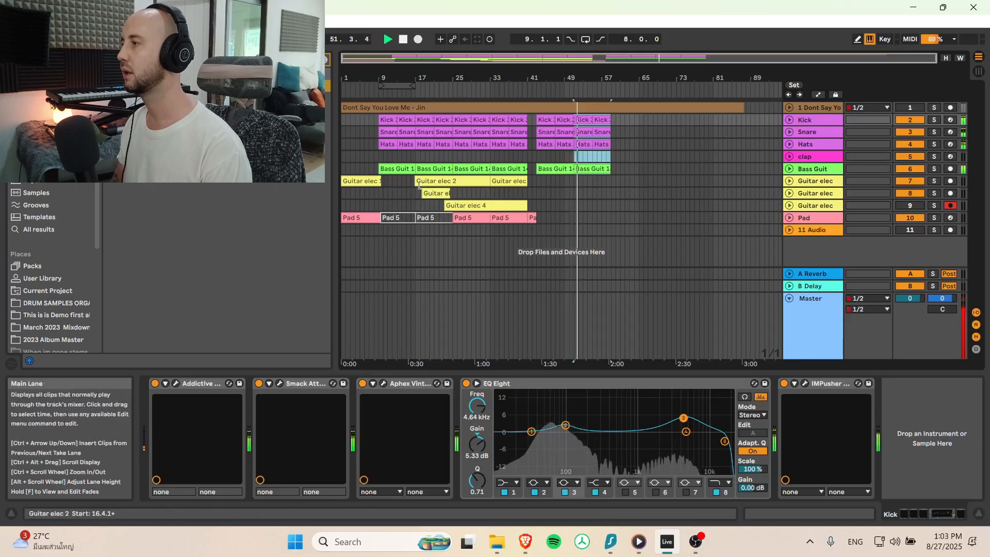
Step: Place a copy of an eight-bar section of Guitar elec 2 at bar 51 on track 7
{"action": "left_click", "coordinate": [788, 179]}
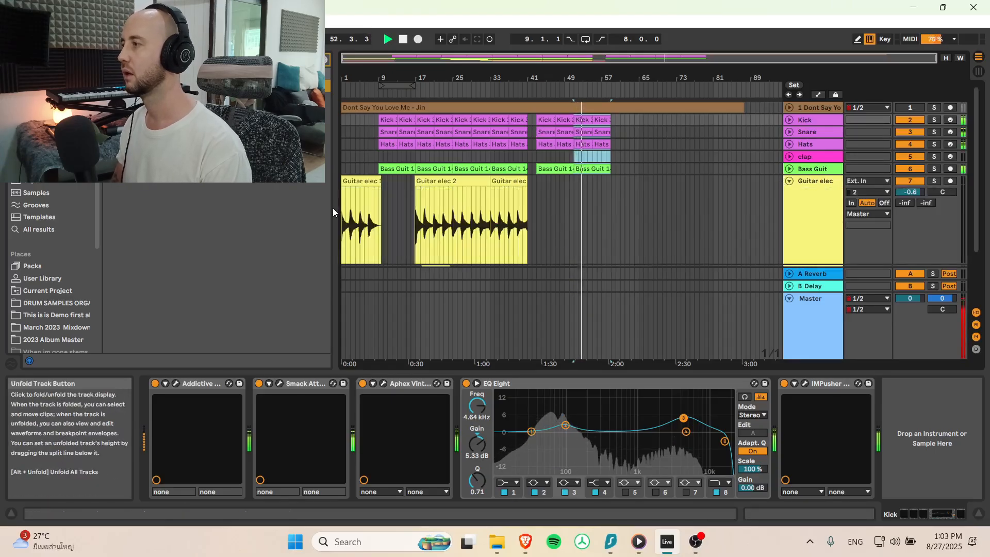
{"action": "left_click_drag", "start_coordinate": [453, 196], "coordinate": [592, 183]}
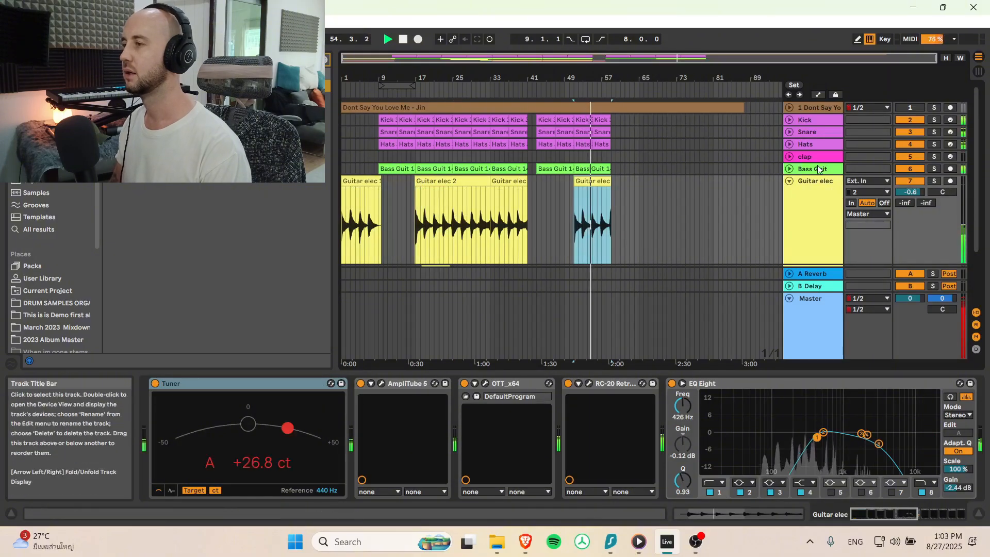
{"action": "left_click", "coordinate": [789, 180]}
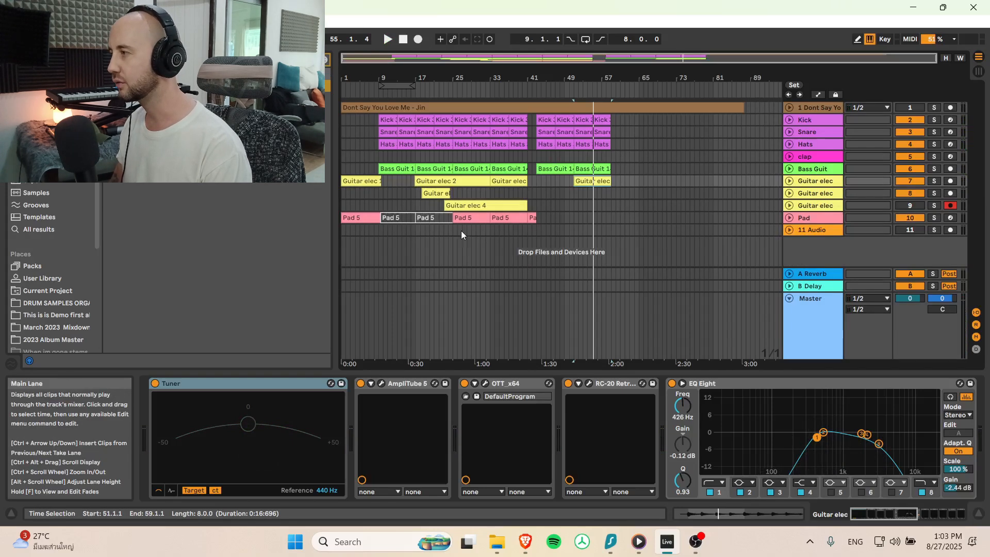
Step: Copy bars 25–41 across the drum, bass, guitar and pad tracks and paste them at bar 59
{"action": "left_click_drag", "start_coordinate": [452, 233], "coordinate": [526, 121]}
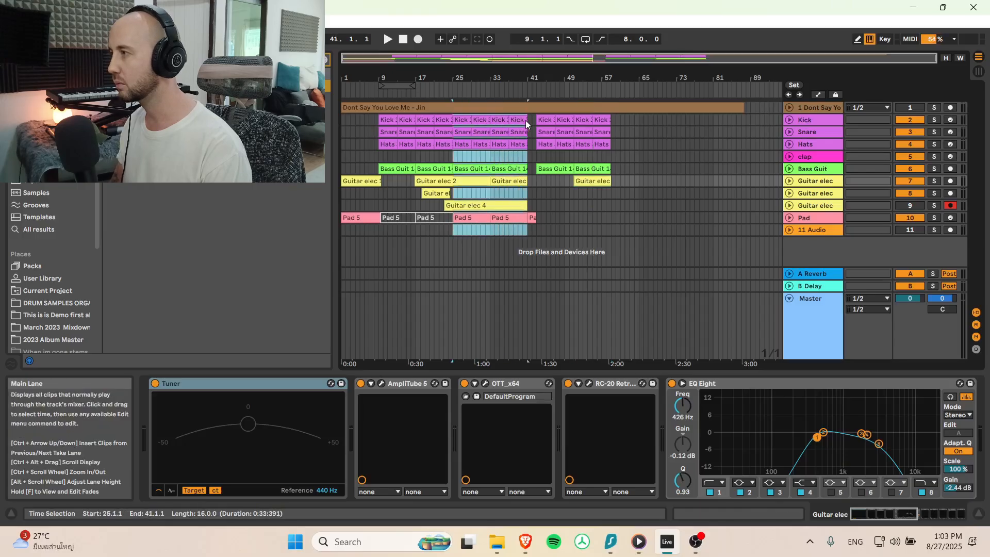
{"action": "left_click", "coordinate": [612, 122]}
{"action": "key", "text": "ctrl+v"}
{"action": "left_click", "coordinate": [711, 206]}
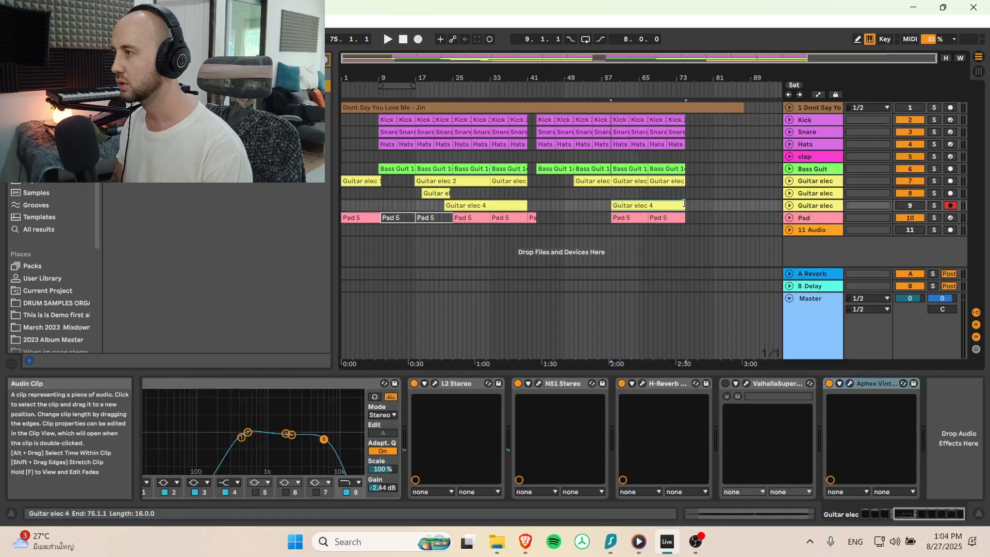
{"action": "left_click", "coordinate": [714, 182]}
Step: Colour the two Bass Guit 14 clips in bars 9–25 red
{"action": "scroll", "coordinate": [354, 134], "scroll_direction": "up", "scroll_amount": 3}
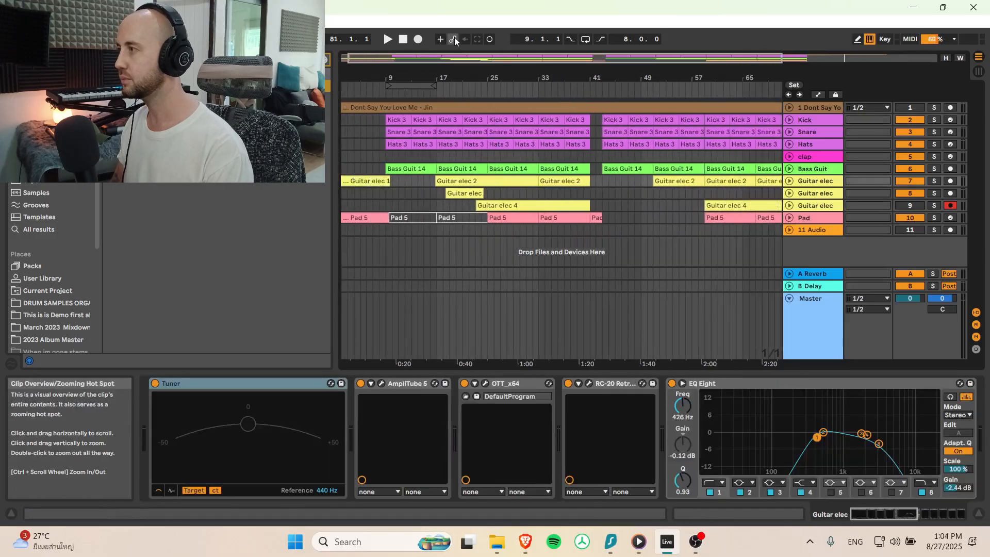
{"action": "left_click", "coordinate": [355, 136]}
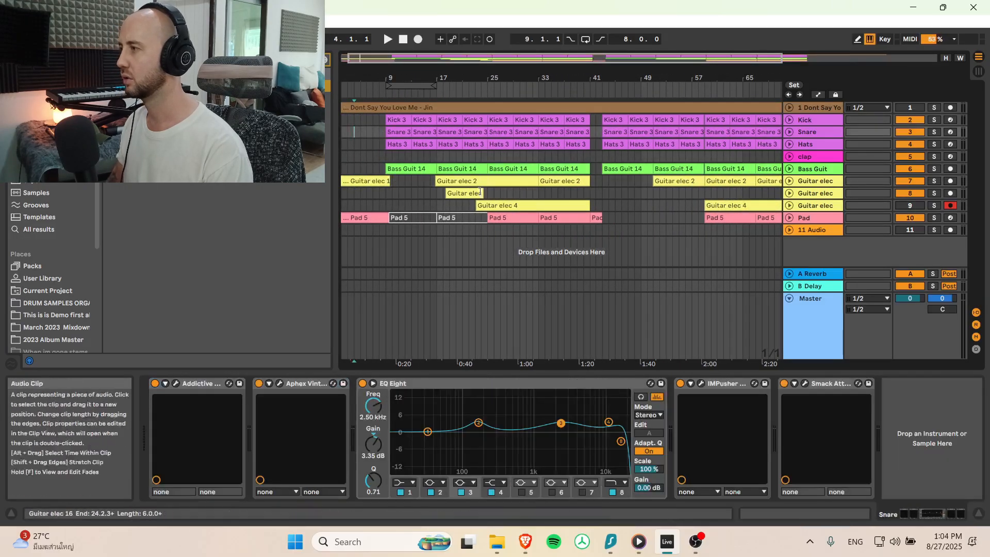
{"action": "left_click", "coordinate": [480, 168]}
{"action": "right_click", "coordinate": [411, 169]}
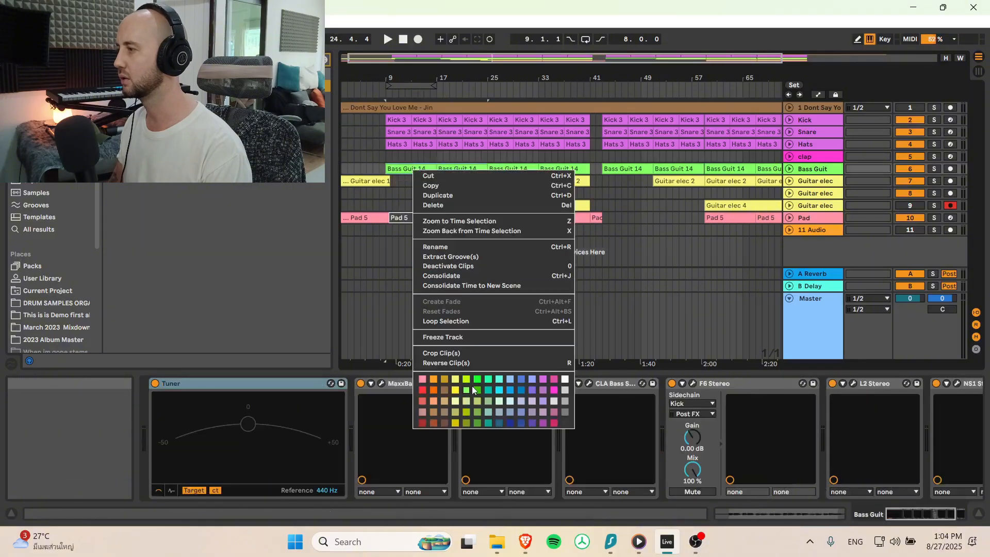
{"action": "left_click", "coordinate": [422, 390]}
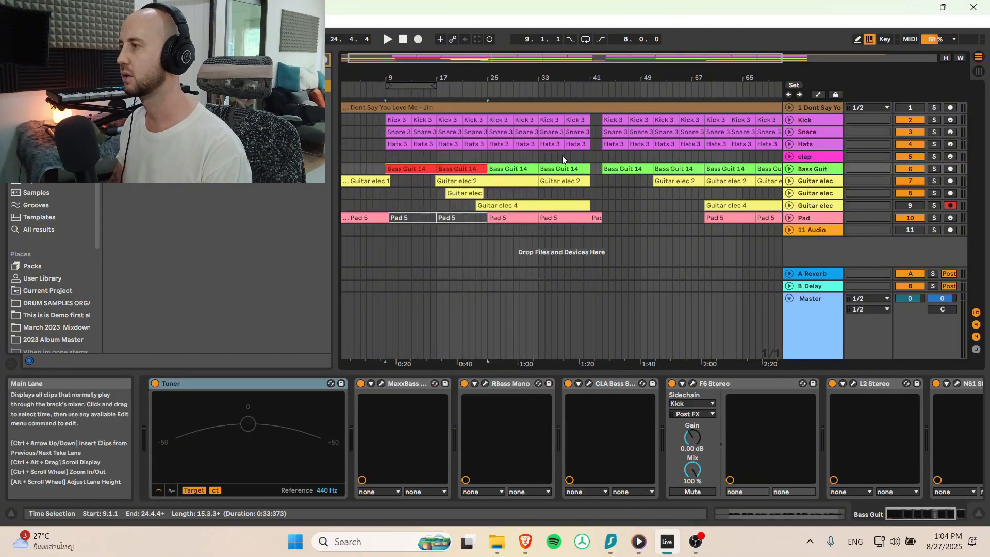
Step: Colour the two Bass Guit 14 clips in bars 43–59 red
{"action": "scroll", "coordinate": [587, 85], "scroll_direction": "right", "scroll_amount": 3}
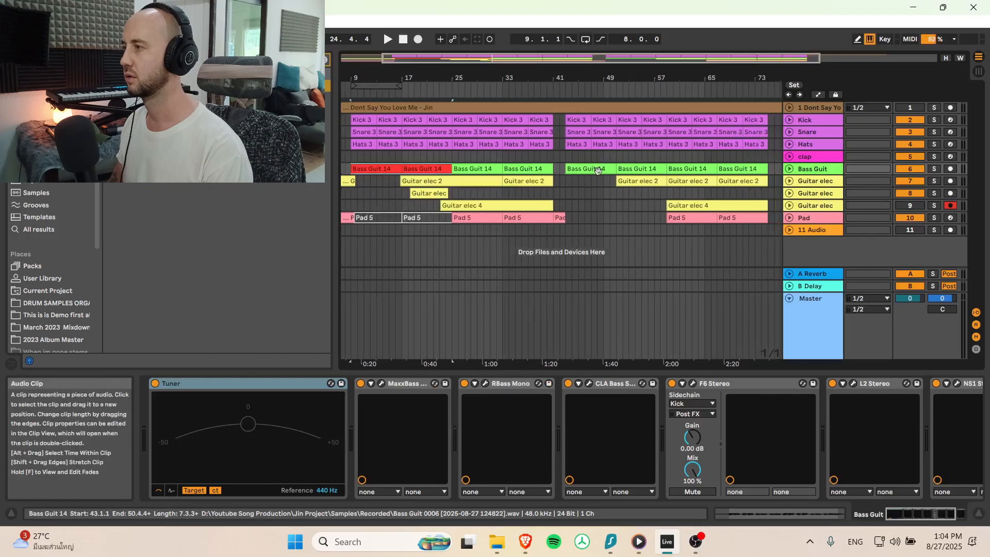
{"action": "right_click", "coordinate": [633, 174]}
{"action": "left_click", "coordinate": [644, 392]}
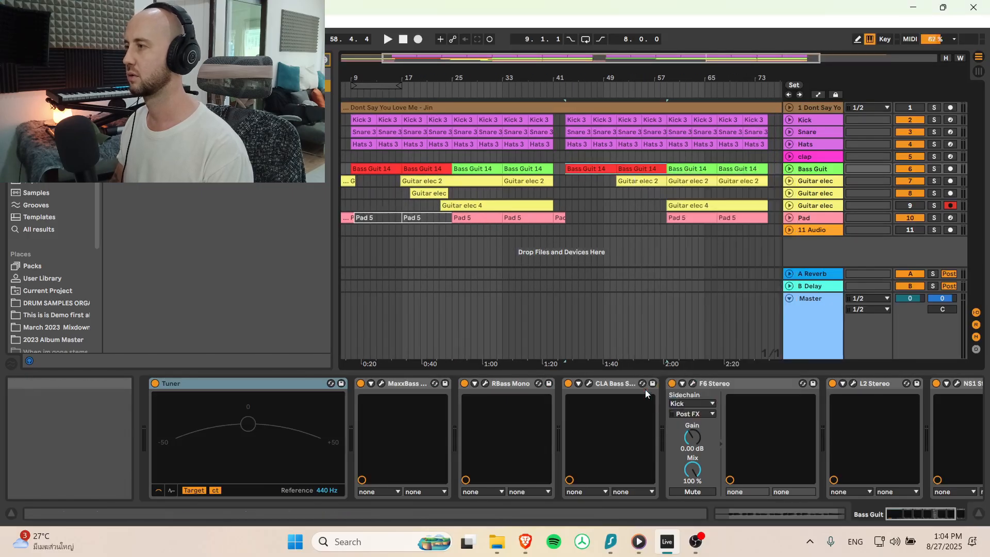
Step: Colour the Guitar elec 2 clip at bar 51 on track 7 green
{"action": "right_click", "coordinate": [628, 181]}
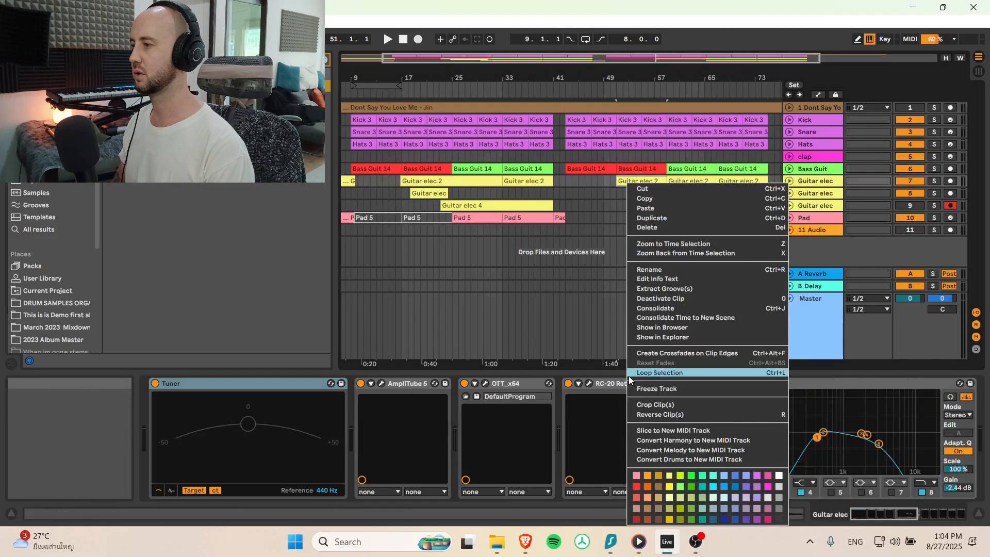
{"action": "left_click", "coordinate": [693, 485]}
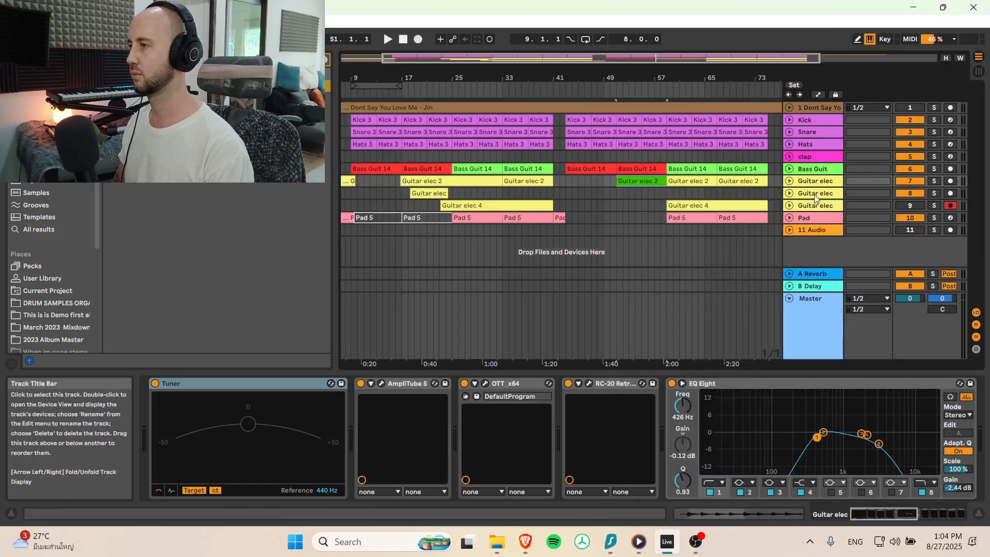
Step: Split the first Guitar elec 2 clip on track 7 at bar 25 and colour the part before the split blue
{"action": "left_click", "coordinate": [788, 181]}
{"action": "left_click_drag", "start_coordinate": [452, 201], "coordinate": [396, 181]}
{"action": "key", "text": "ctrl+e"}
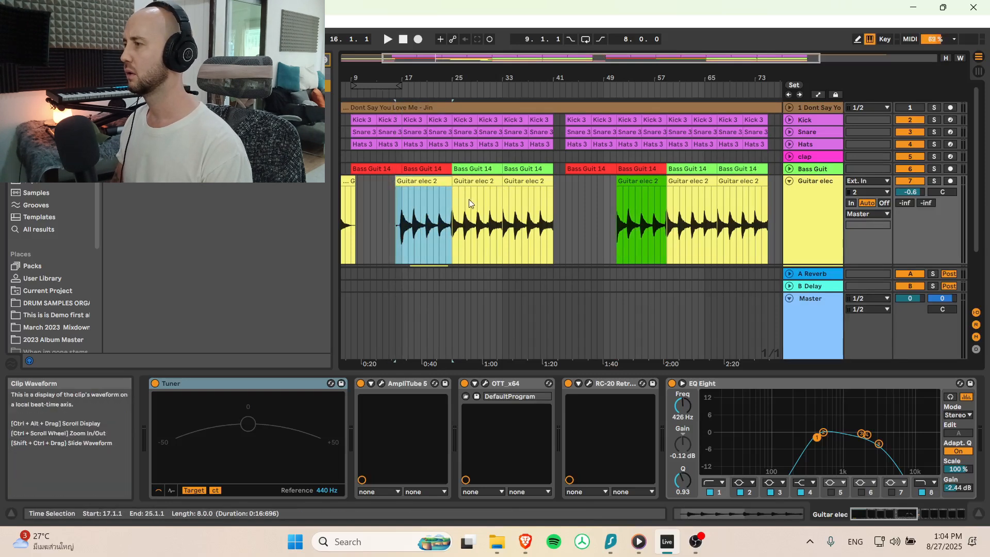
{"action": "right_click", "coordinate": [442, 181]}
{"action": "left_click", "coordinate": [540, 486]}
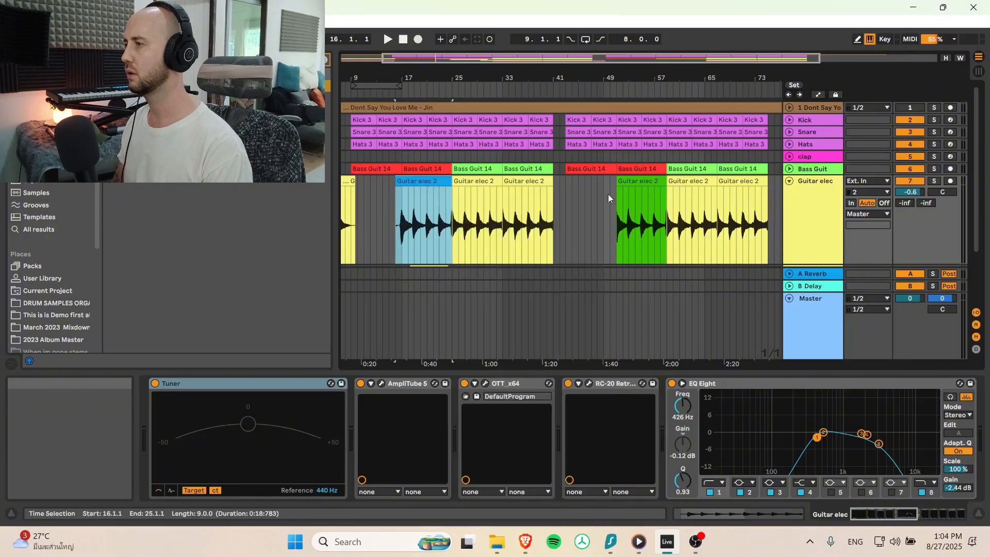
Step: Colour the Guitar elec 2 clip at bar 51 blue like the earlier matching section
{"action": "right_click", "coordinate": [622, 179]}
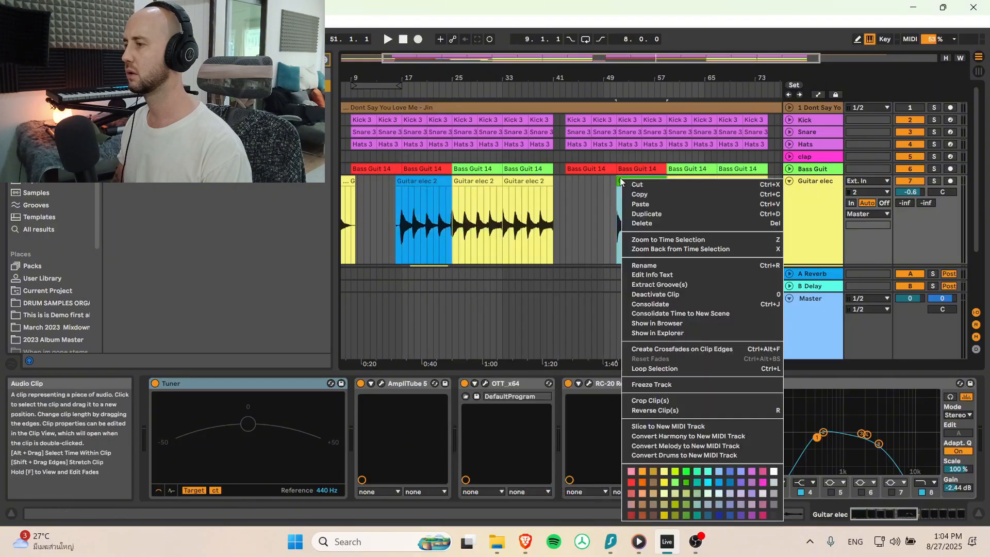
{"action": "left_click", "coordinate": [713, 486]}
{"action": "left_click", "coordinate": [579, 247]}
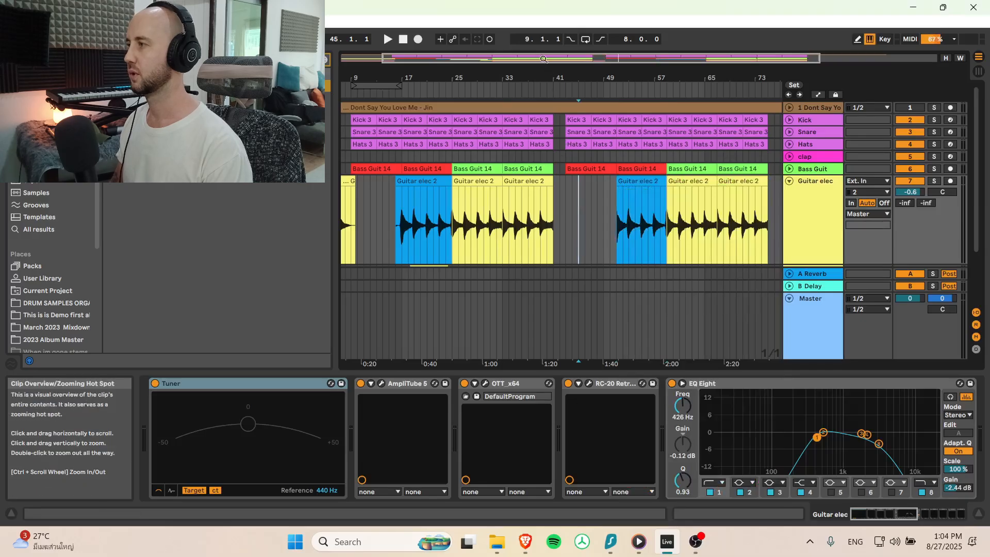
Step: Colour the Guitar elec 17 clip at the start of track 7 orange
{"action": "double_click", "coordinate": [544, 58]}
{"action": "right_click", "coordinate": [364, 180]}
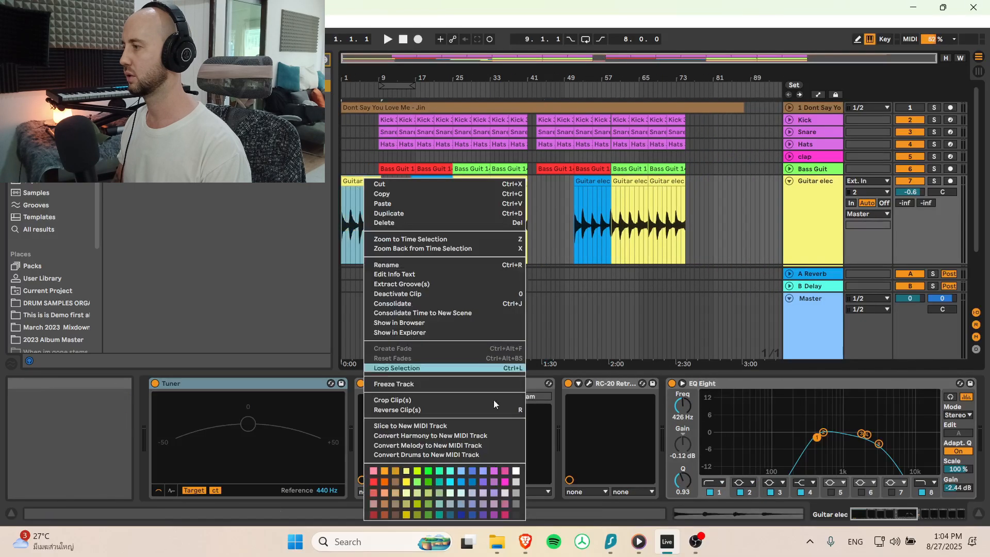
{"action": "left_click", "coordinate": [404, 481]}
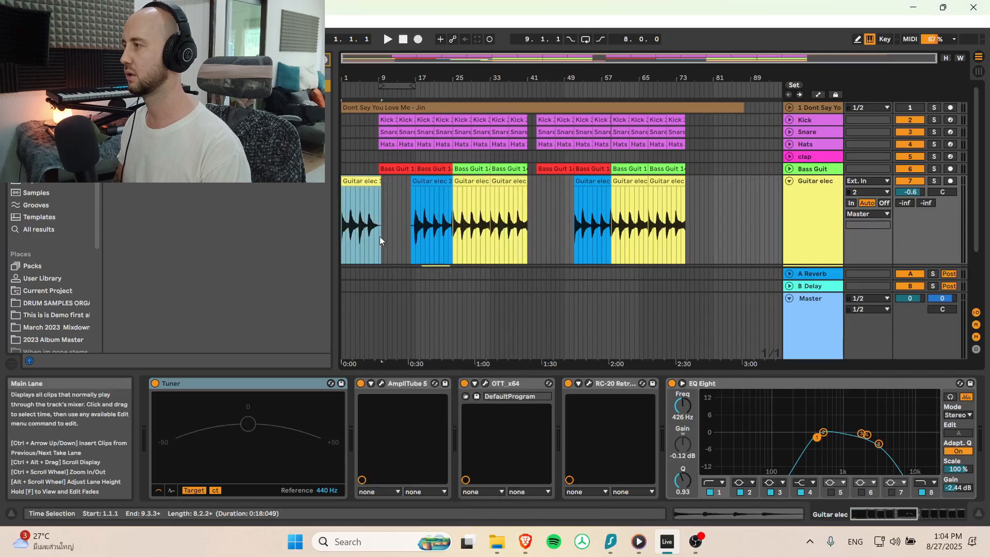
{"action": "right_click", "coordinate": [351, 181]}
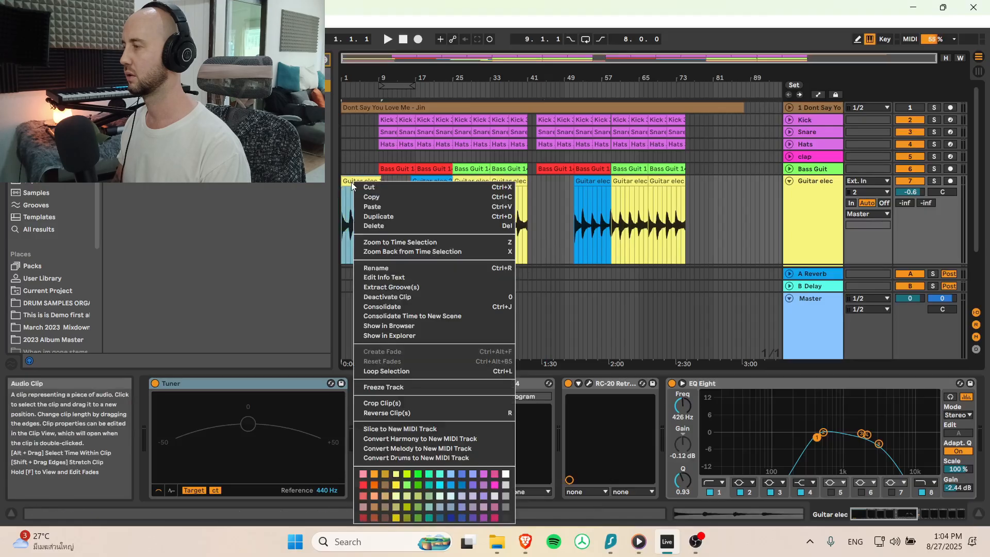
{"action": "left_click", "coordinate": [377, 484]}
{"action": "left_click", "coordinate": [736, 186]}
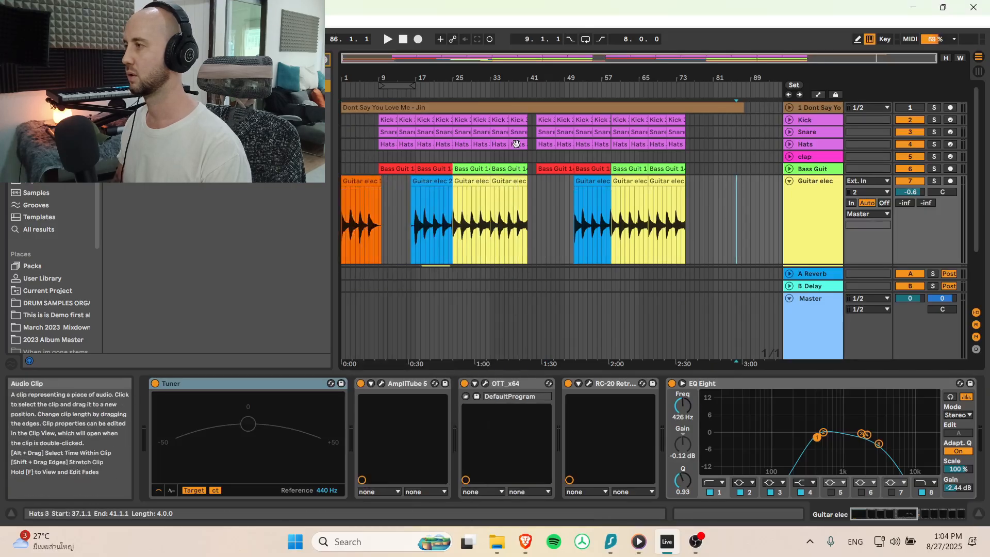
Step: Colour the Kick, Snare and Hats clips in bars 9–25 orange
{"action": "left_click", "coordinate": [456, 146]}
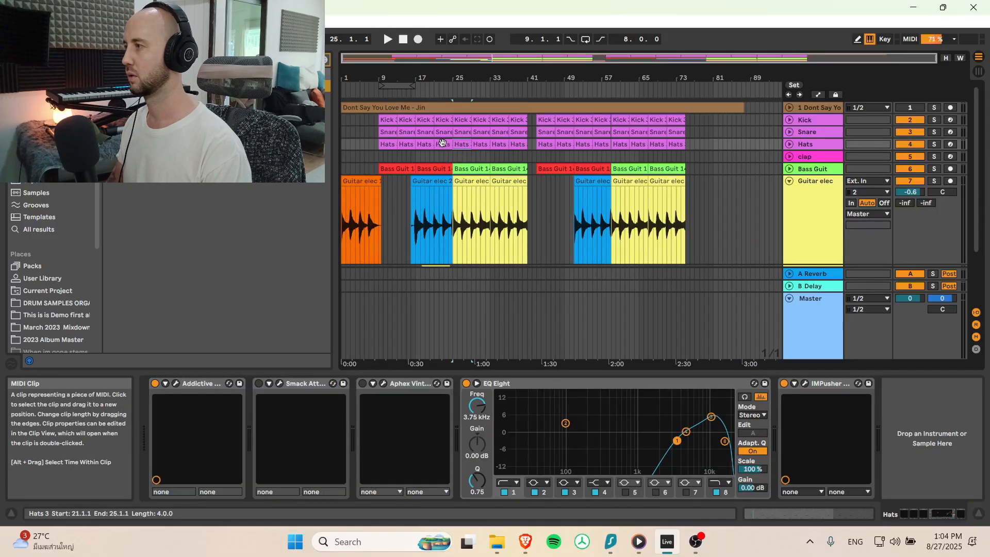
{"action": "left_click", "coordinate": [389, 122]}
{"action": "right_click", "coordinate": [390, 121]}
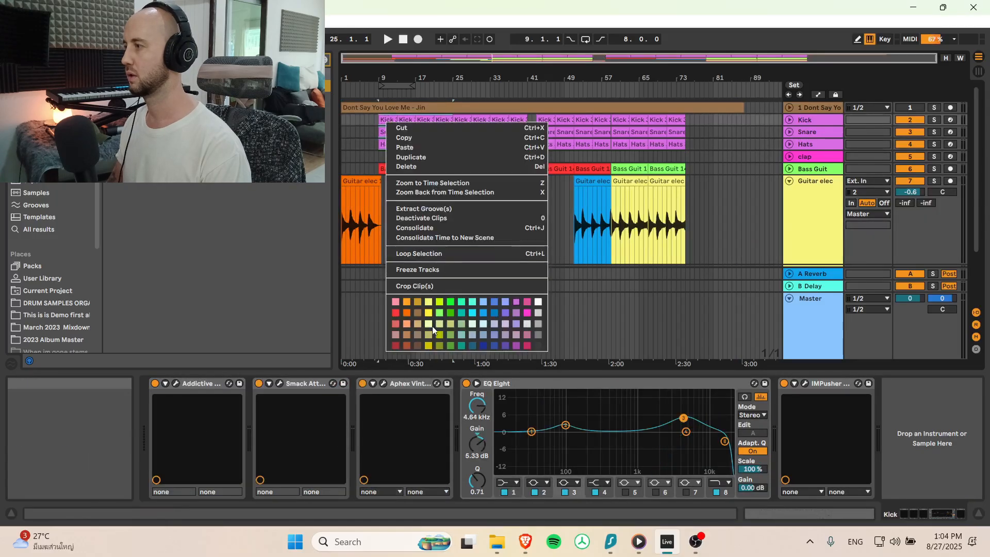
{"action": "left_click", "coordinate": [402, 313]}
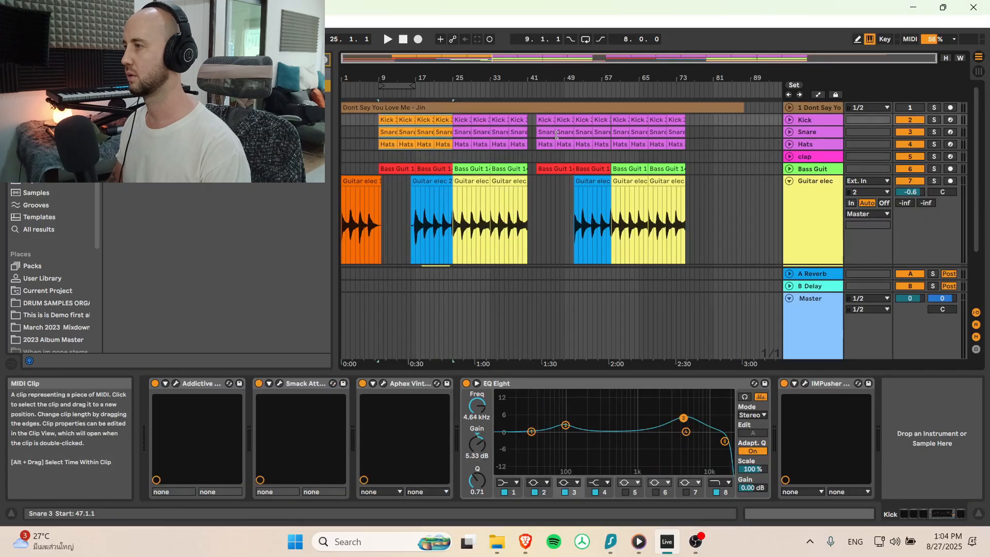
Step: Colour the Kick, Snare and Hats clips in bars 43–59 orange like the earlier matching section
{"action": "left_click", "coordinate": [600, 144]}
{"action": "left_click", "coordinate": [542, 120], "text": "shift"}
{"action": "right_click", "coordinate": [542, 119]}
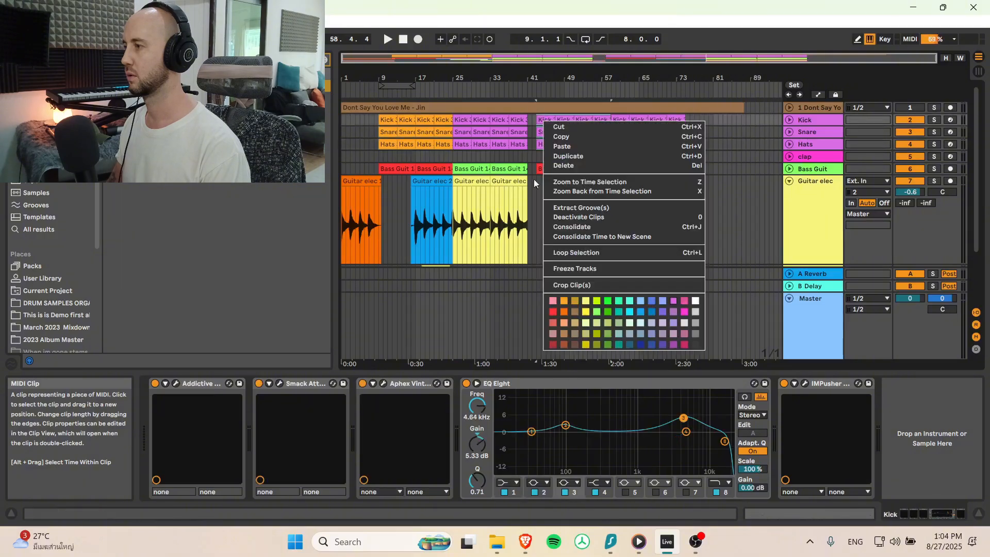
{"action": "left_click", "coordinate": [555, 311]}
{"action": "left_click", "coordinate": [707, 155]}
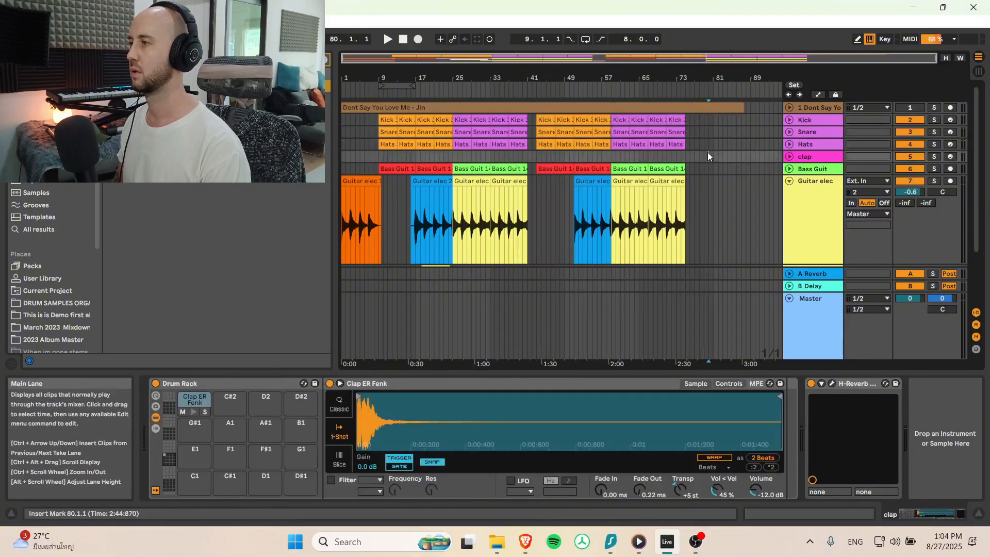
Step: Fold the Guitar elec track 7 and colour the short Pad clip in bars 41–43 green
{"action": "left_click", "coordinate": [790, 181]}
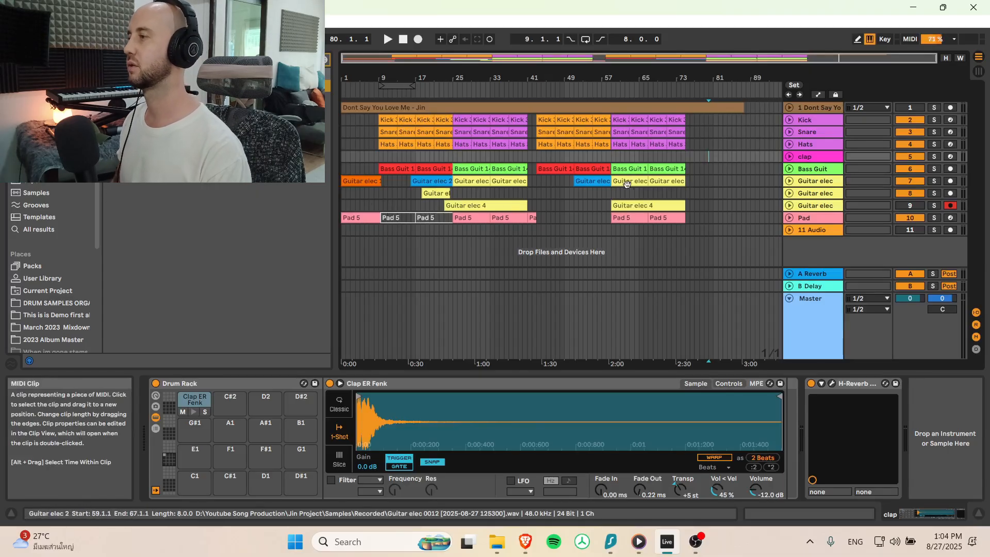
{"action": "left_click", "coordinate": [534, 216]}
{"action": "right_click", "coordinate": [534, 216]}
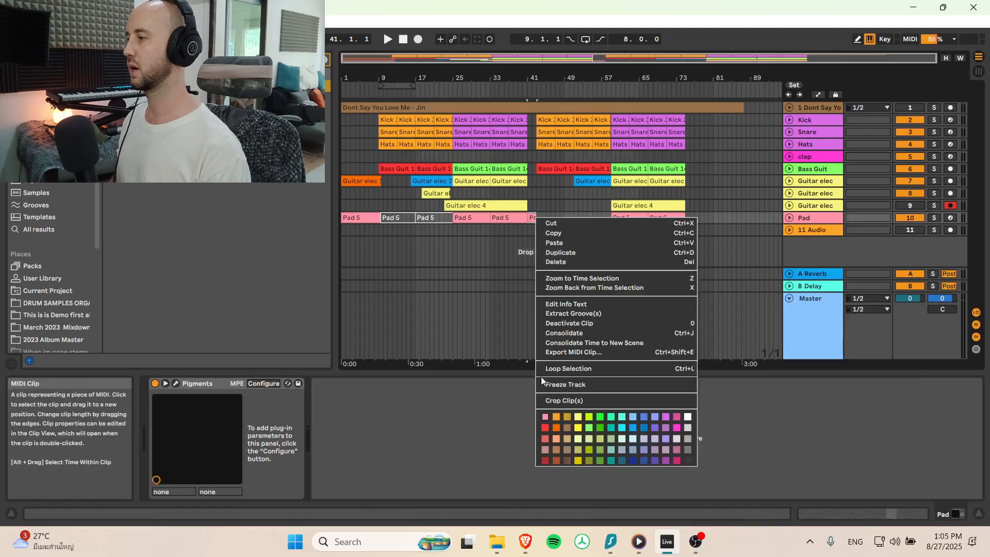
{"action": "left_click", "coordinate": [601, 450]}
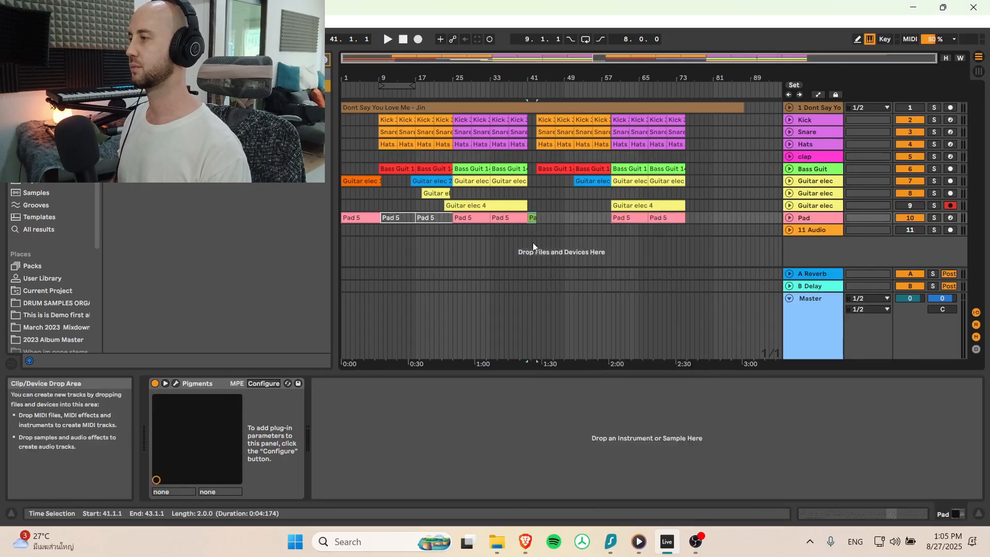
Step: Delete the empty 11 Audio track below the Pad track
{"action": "left_click", "coordinate": [538, 230]}
{"action": "left_click", "coordinate": [488, 230]}
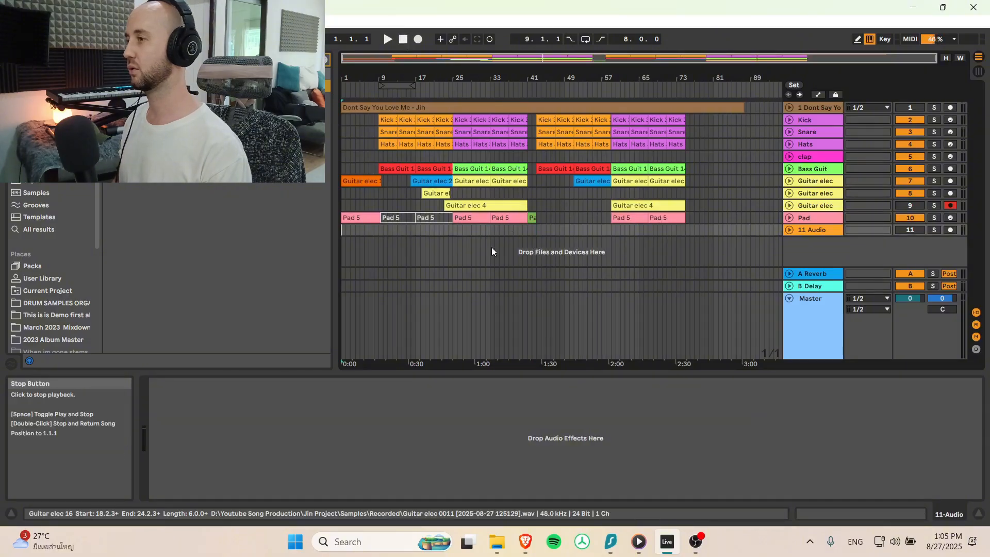
{"action": "key", "text": "Home"}
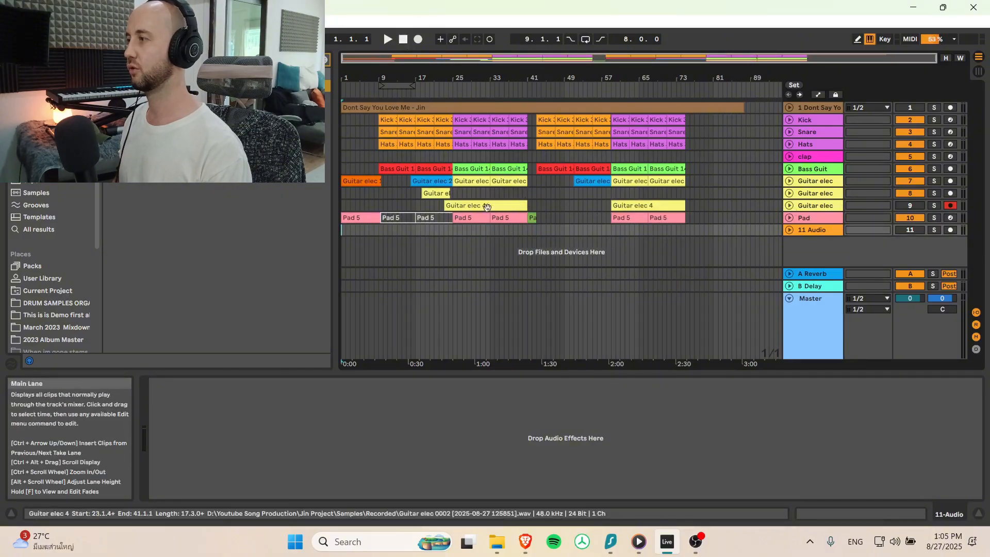
{"action": "left_click", "coordinate": [382, 230]}
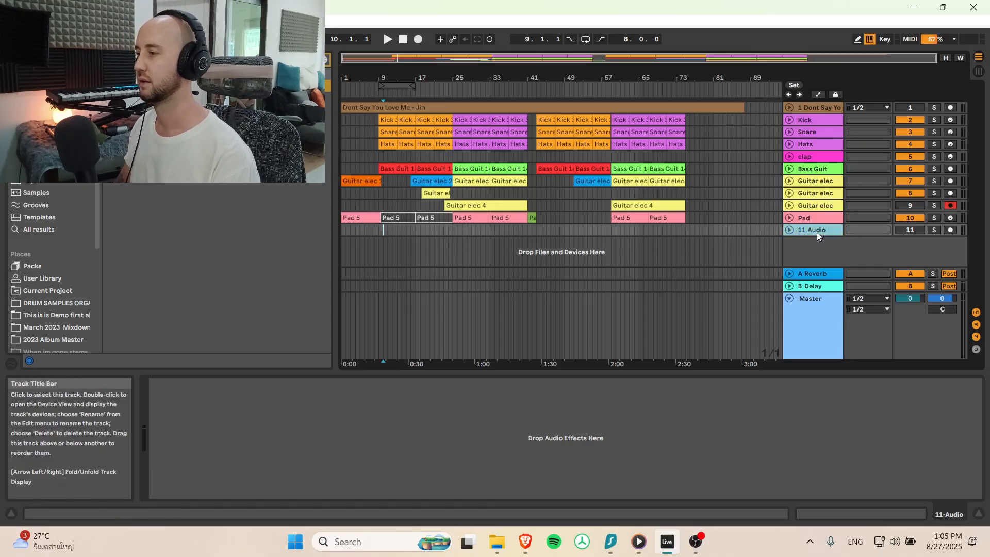
{"action": "key", "text": "Delete"}
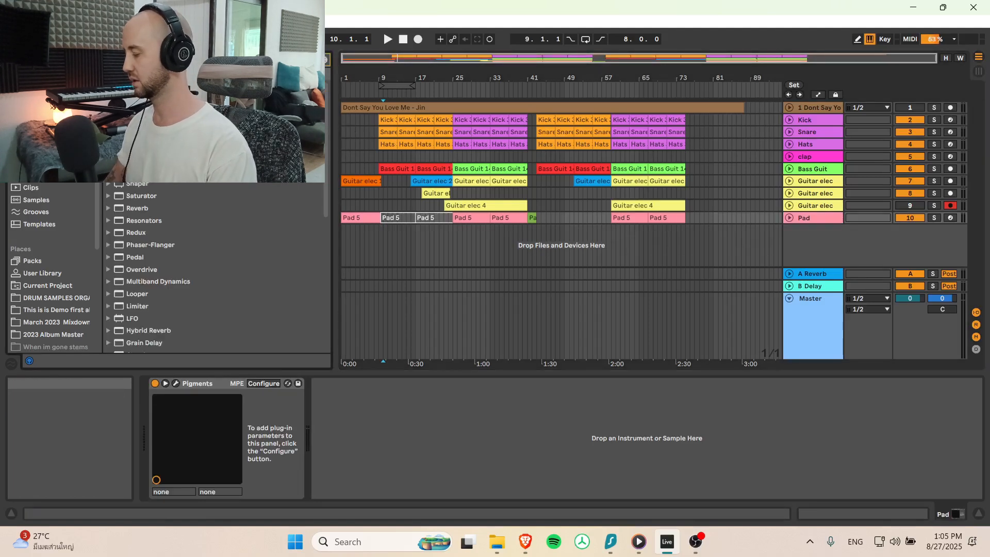
Step: Load the DX7 V plug-in instrument on a new MIDI track below the Pad track
{"action": "type", "text": "s"}
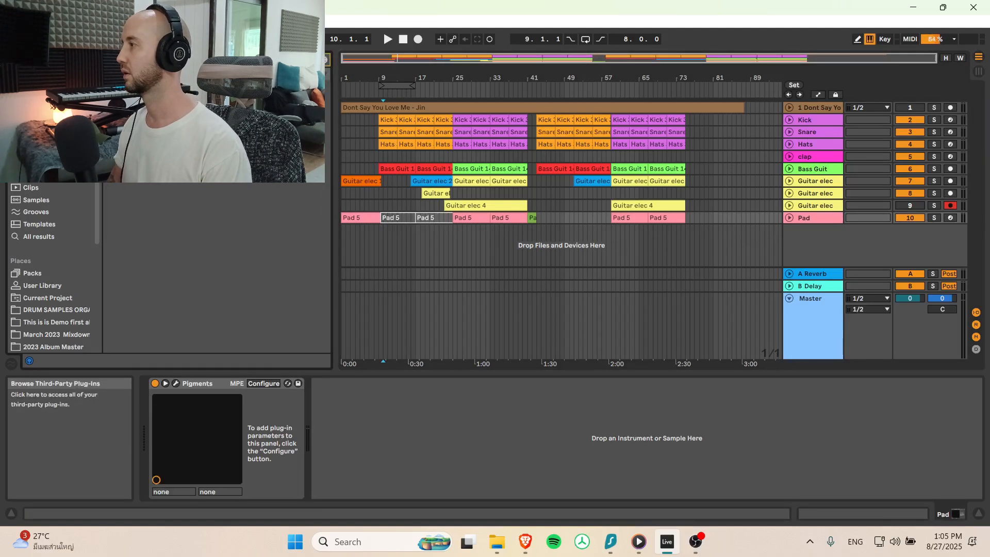
{"action": "left_click", "coordinate": [115, 98]}
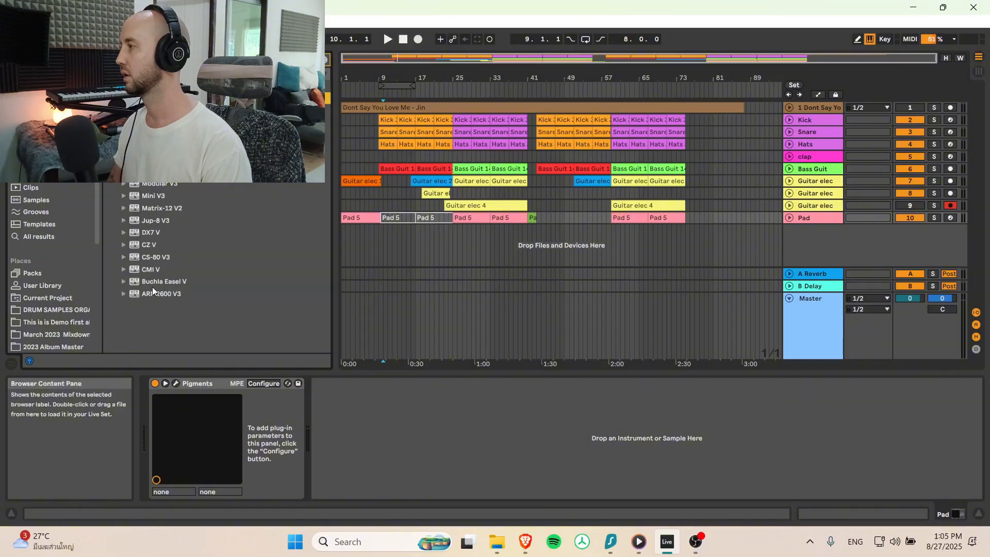
{"action": "left_click_drag", "start_coordinate": [147, 236], "coordinate": [237, 209]}
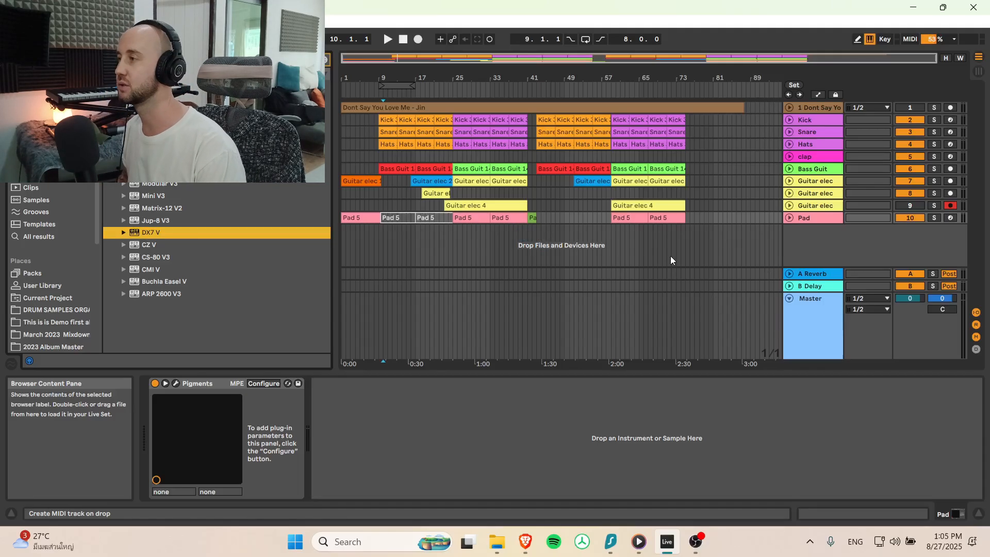
{"action": "left_click_drag", "start_coordinate": [592, 229], "coordinate": [591, 230]}
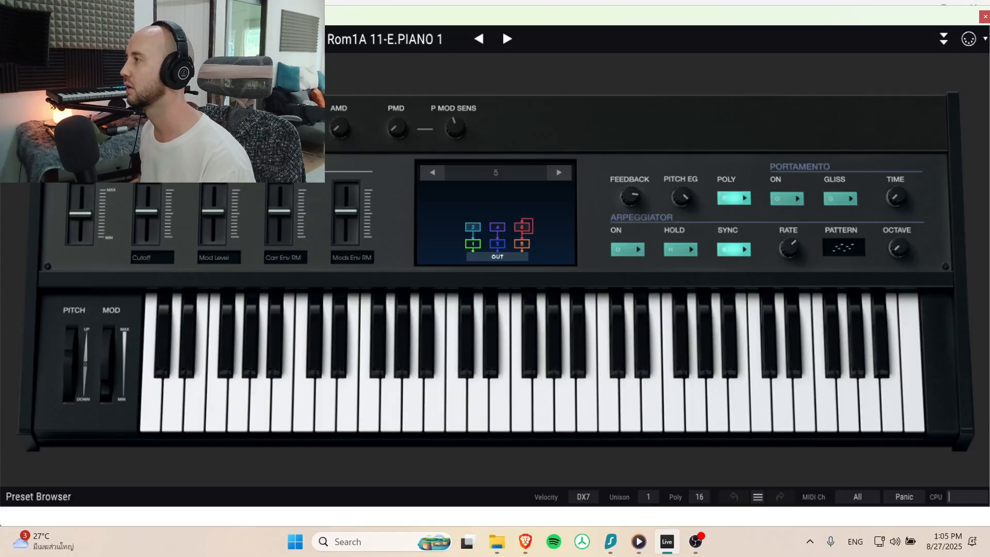
Step: Load the Moss Pad preset from the Pad presets of the DX7 V
{"action": "left_click", "coordinate": [38, 497]}
{"action": "mouse_move", "coordinate": [185, 221]}
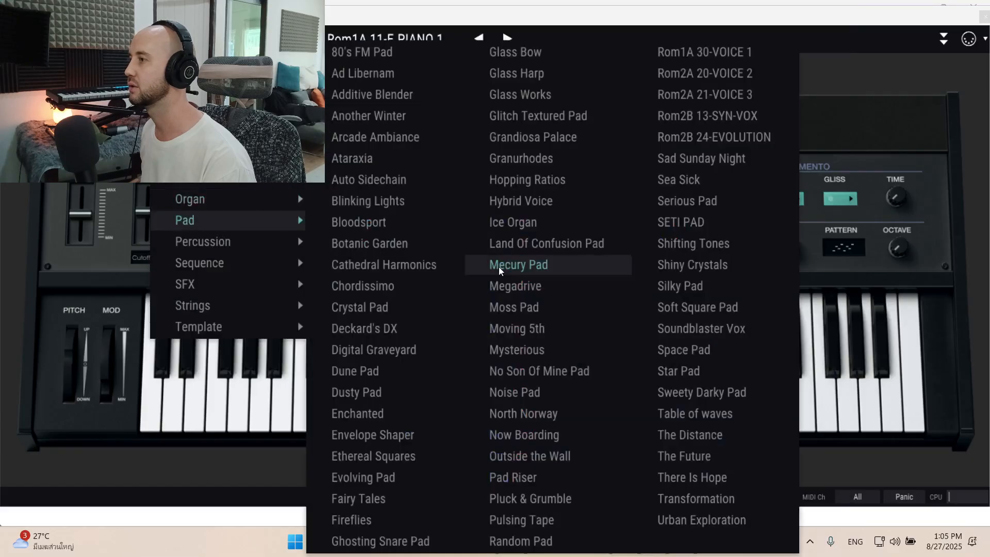
{"action": "left_click", "coordinate": [580, 316]}
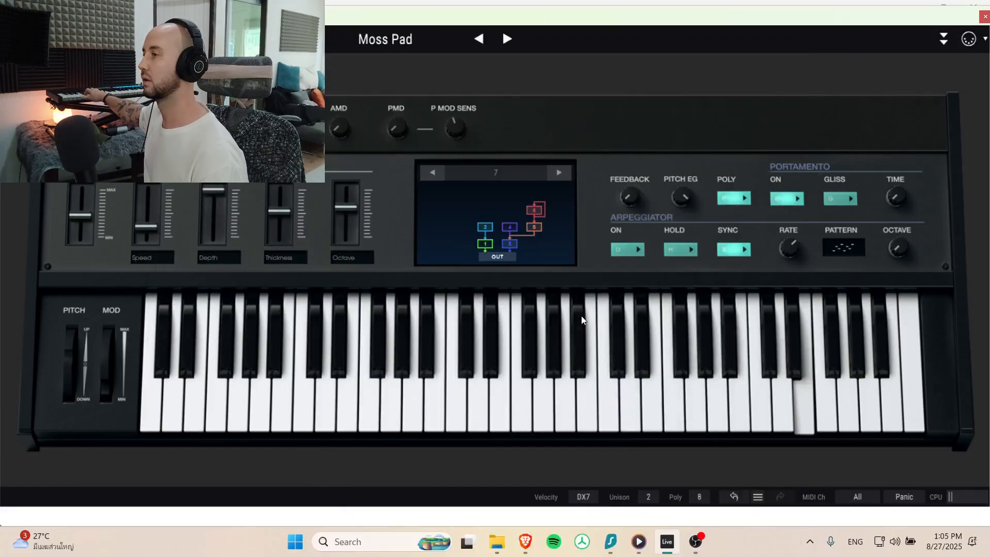
Step: Audition the pad presets one after another from Moving 5th through Sweety Darky Pad
{"action": "left_click", "coordinate": [498, 37]}
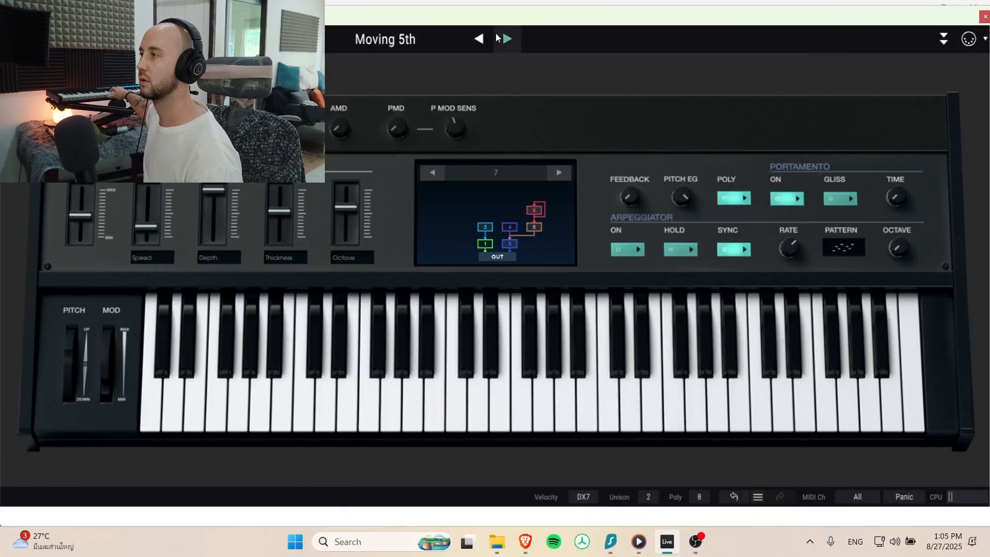
{"action": "left_click", "coordinate": [498, 40]}
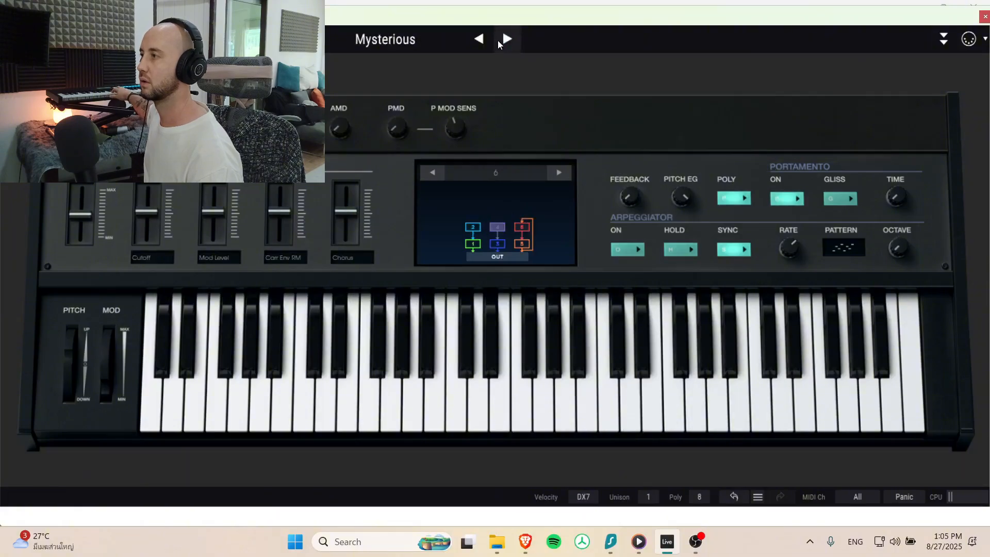
{"action": "left_click", "coordinate": [503, 42]}
{"action": "left_click", "coordinate": [504, 41]}
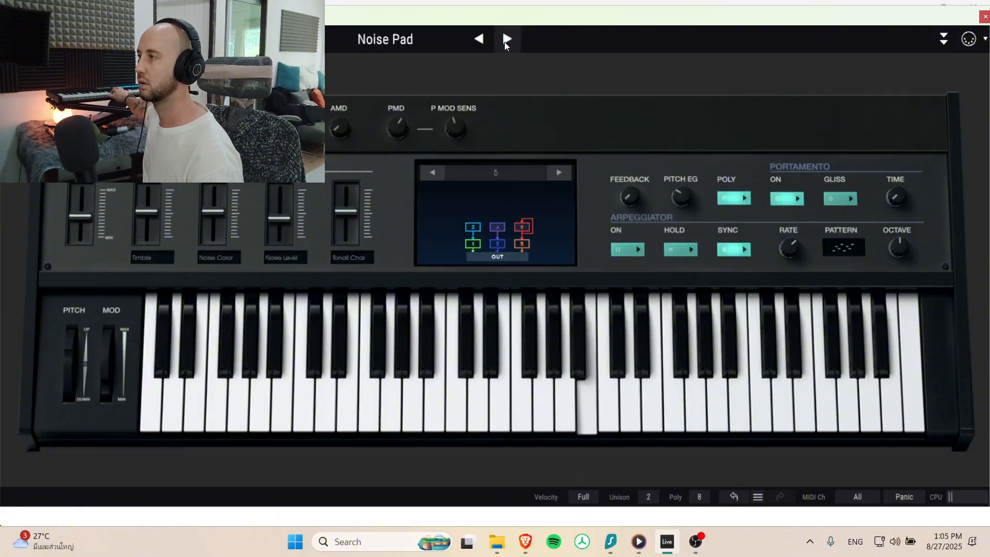
{"action": "left_click", "coordinate": [505, 39]}
{"action": "left_click", "coordinate": [507, 38]}
{"action": "left_click", "coordinate": [506, 38]}
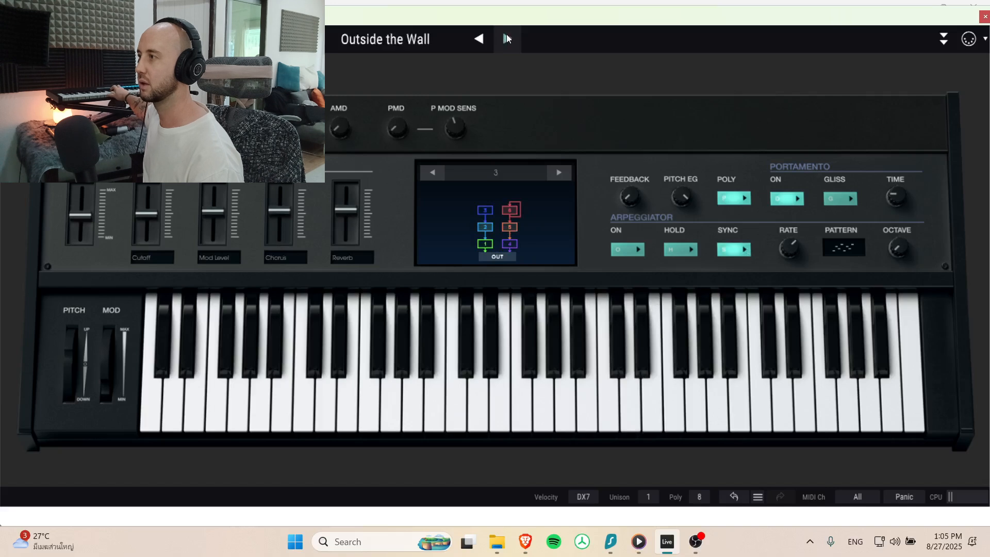
{"action": "left_click", "coordinate": [501, 39]}
{"action": "left_click", "coordinate": [504, 40]}
{"action": "left_click", "coordinate": [505, 40]}
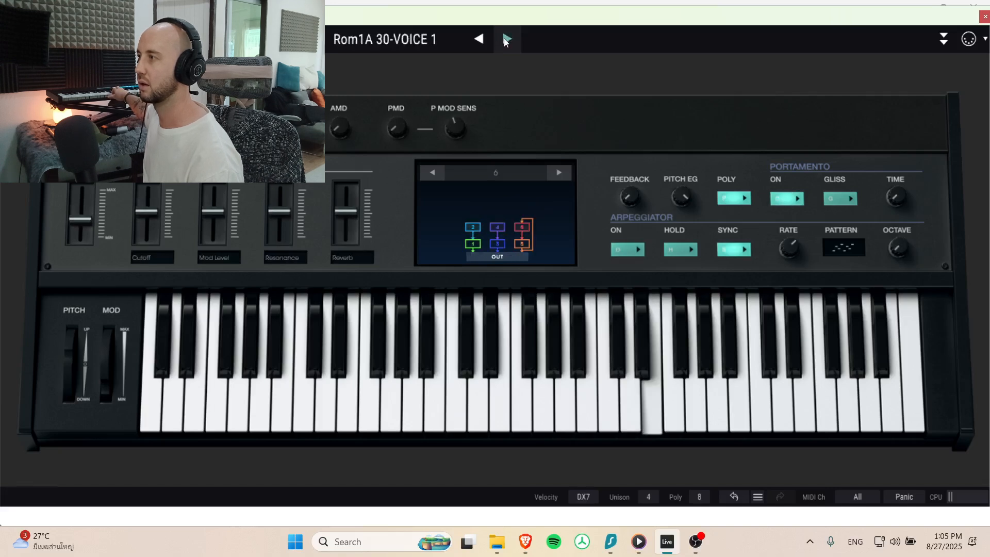
{"action": "left_click", "coordinate": [504, 39]}
{"action": "left_click", "coordinate": [503, 39]}
{"action": "left_click", "coordinate": [505, 41]}
{"action": "left_click", "coordinate": [505, 40]}
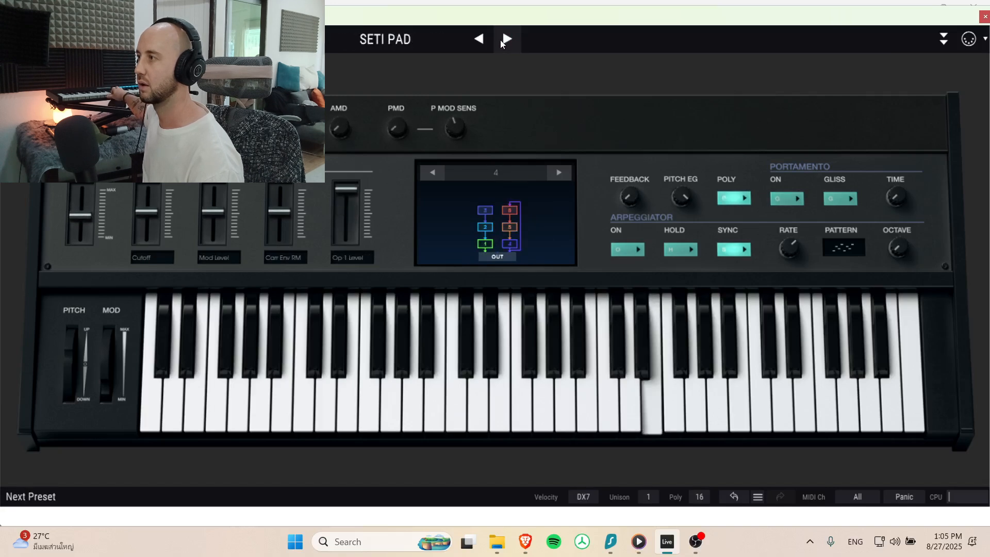
{"action": "left_click", "coordinate": [504, 39]}
{"action": "left_click", "coordinate": [503, 40]}
{"action": "left_click", "coordinate": [503, 40]}
{"action": "left_click", "coordinate": [502, 41]}
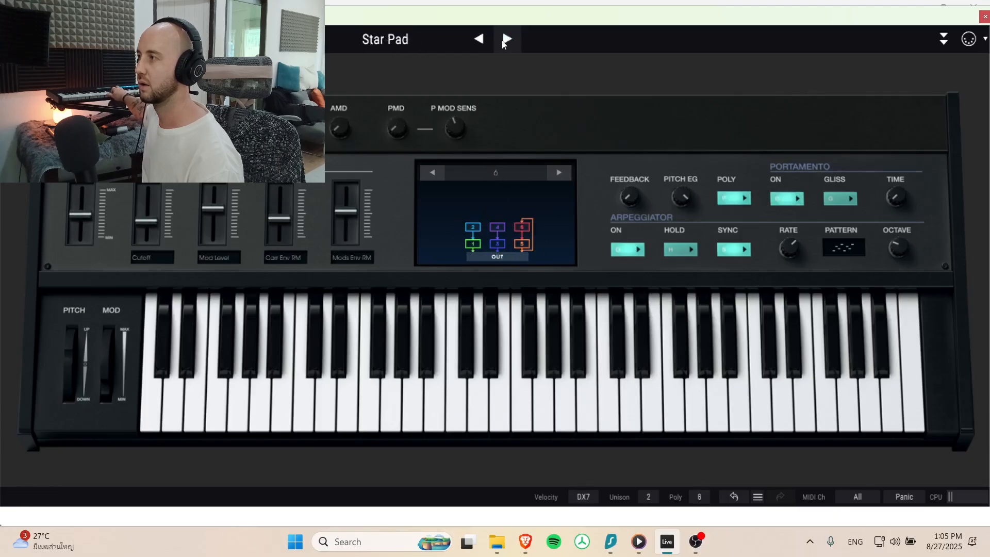
{"action": "left_click", "coordinate": [501, 40]}
Step: Load the Rom2B 06-SYN-CLAV 2 preset from the keyboard sounds
{"action": "left_click", "coordinate": [227, 40]}
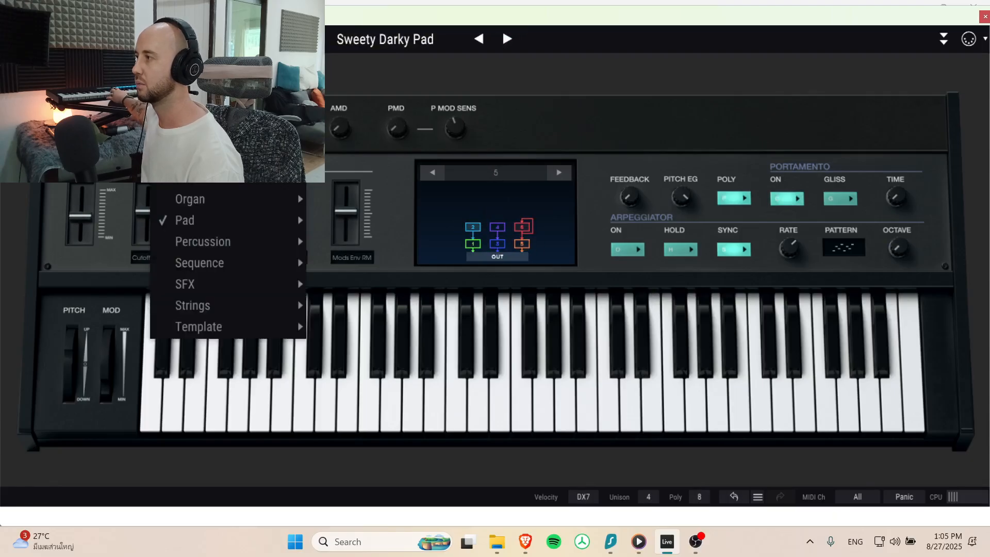
{"action": "mouse_move", "coordinate": [226, 156]}
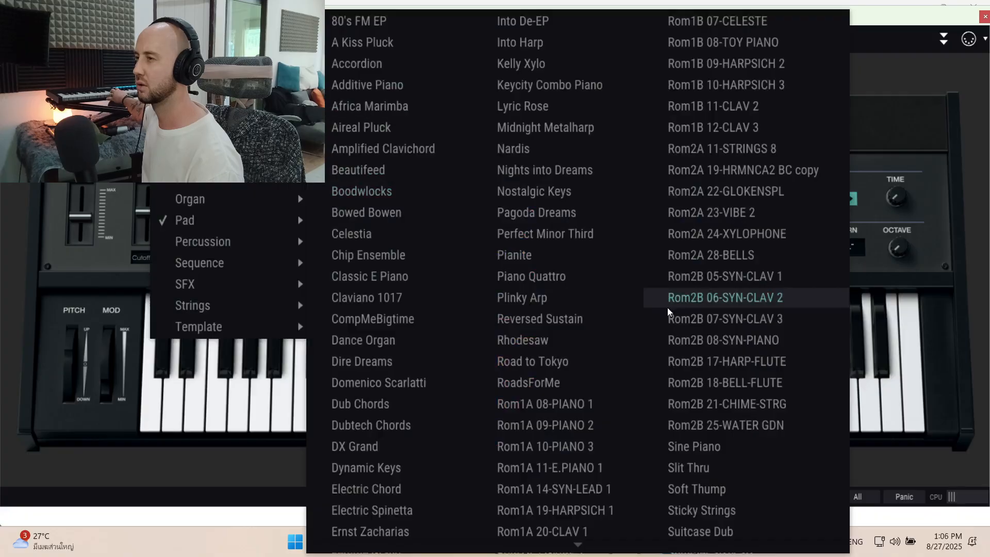
{"action": "left_click", "coordinate": [711, 302]}
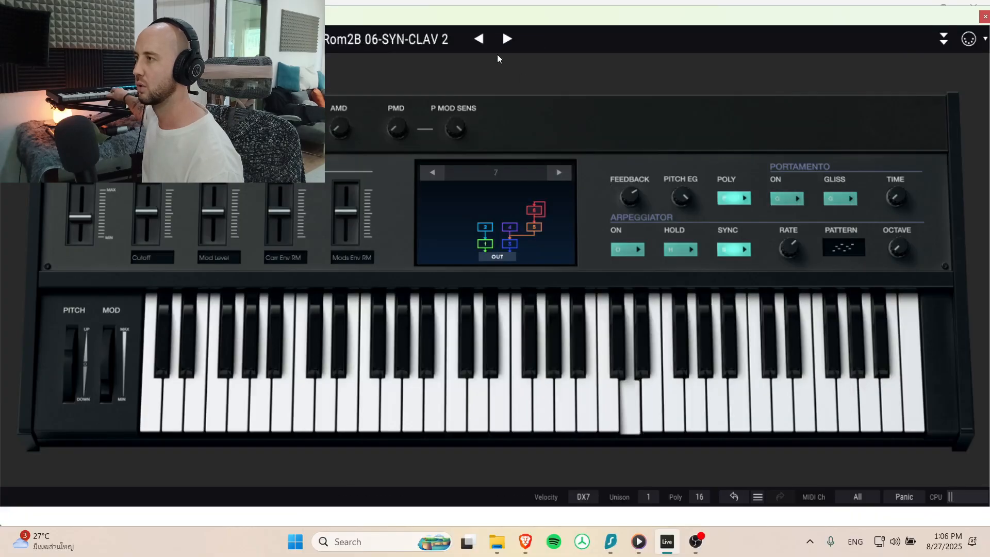
Step: Audition the keyboard presets backwards one after another from Rom2B 05-SYN-CLAV 1 to Rom1A 10-PIANO 3
{"action": "left_click", "coordinate": [476, 42]}
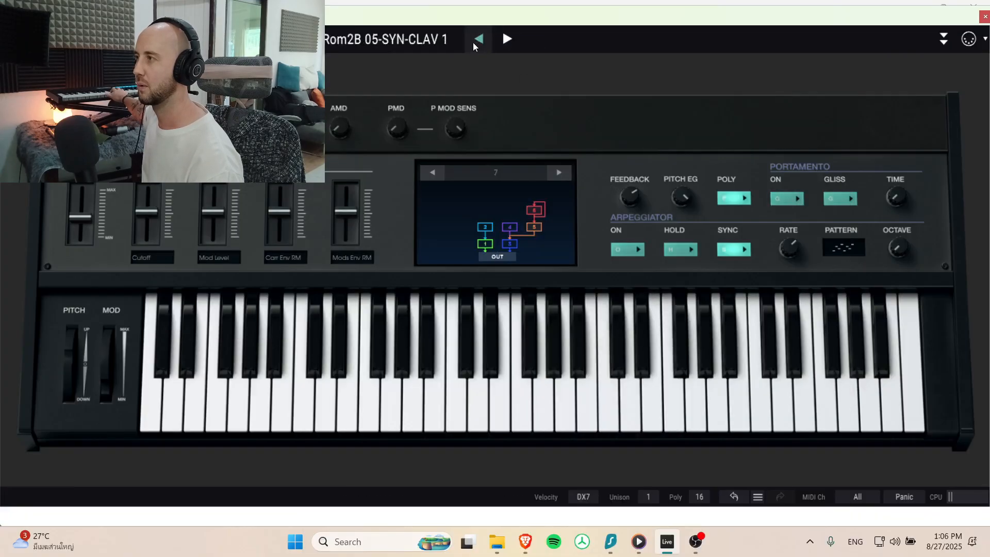
{"action": "left_click", "coordinate": [478, 42]}
{"action": "left_click", "coordinate": [479, 40]}
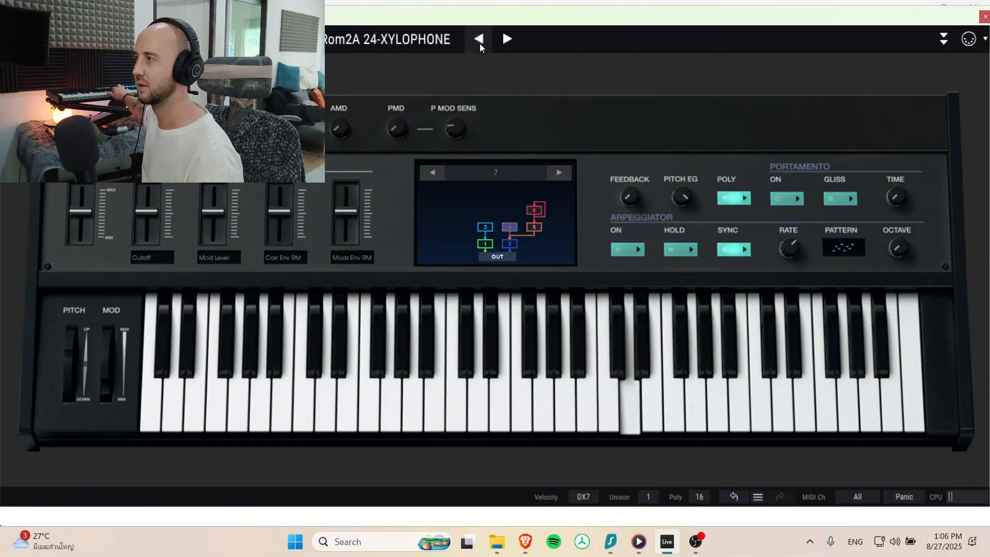
{"action": "left_click", "coordinate": [478, 40]}
{"action": "left_click", "coordinate": [477, 42]}
{"action": "left_click", "coordinate": [472, 45]}
{"action": "left_click", "coordinate": [471, 44]}
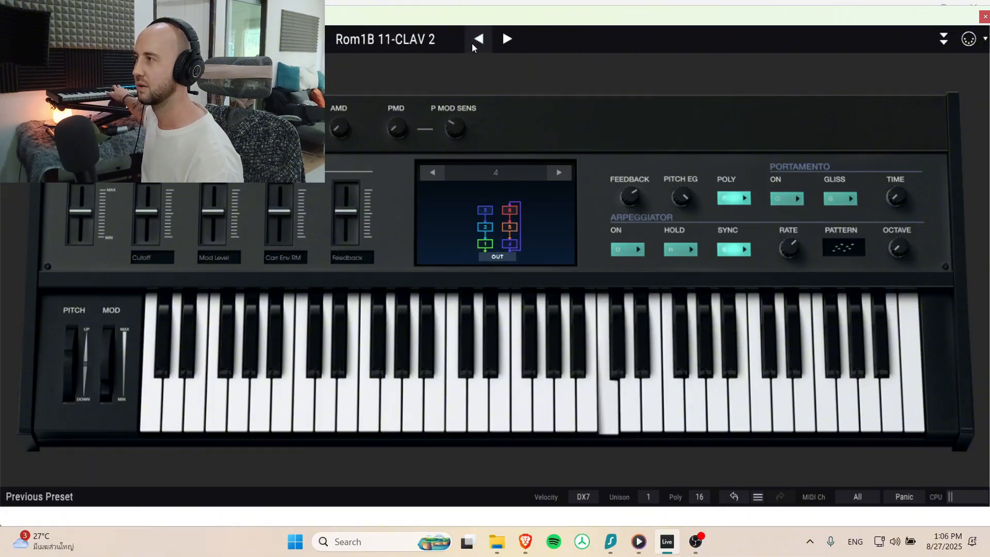
{"action": "left_click", "coordinate": [472, 45]}
{"action": "left_click", "coordinate": [472, 44]}
{"action": "left_click", "coordinate": [471, 45]}
{"action": "left_click", "coordinate": [472, 44]}
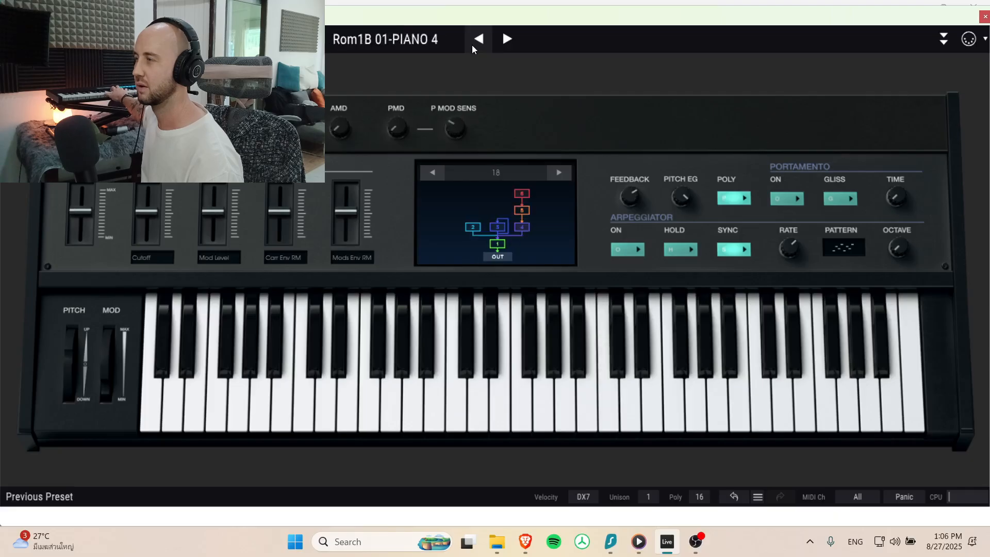
{"action": "left_click", "coordinate": [471, 45]}
{"action": "left_click", "coordinate": [472, 45]}
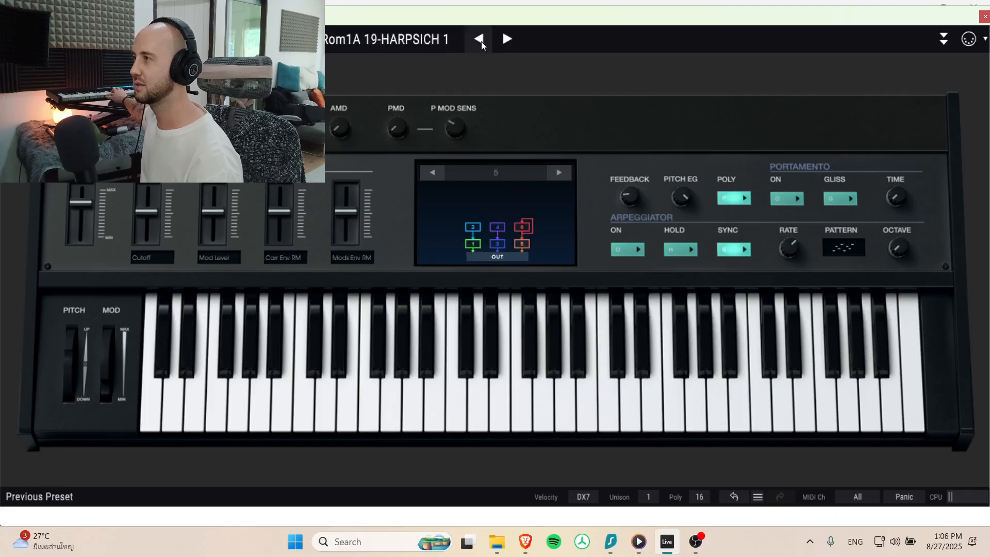
{"action": "left_click", "coordinate": [472, 45]}
{"action": "left_click", "coordinate": [472, 44]}
Step: Try the Classic E Piano preset and replace it with Electric Chord
{"action": "left_click", "coordinate": [366, 42]}
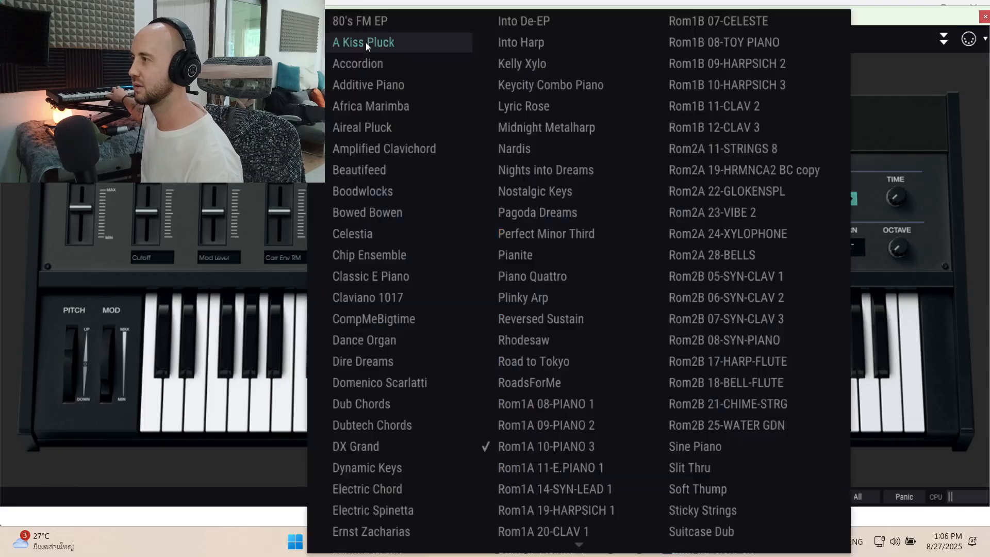
{"action": "left_click", "coordinate": [432, 281]}
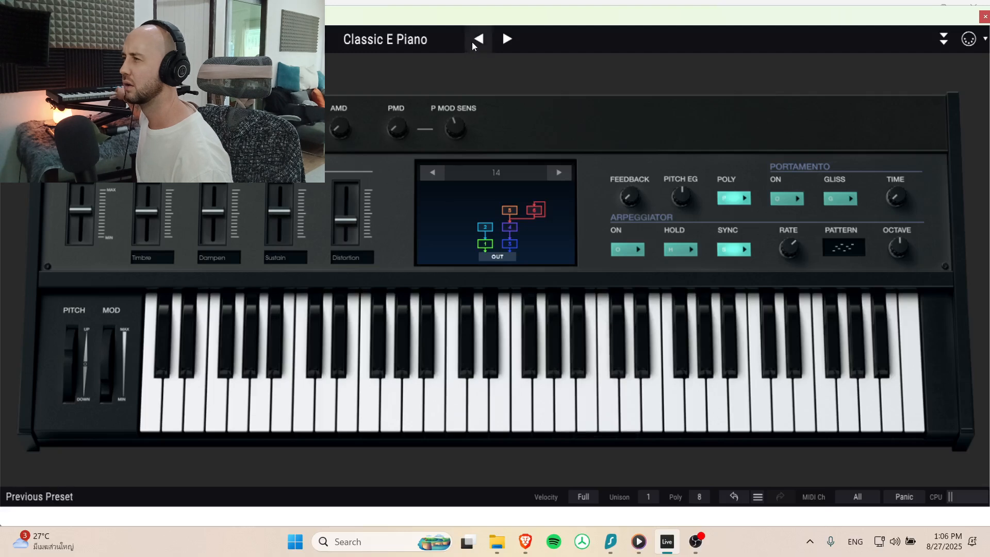
{"action": "left_click", "coordinate": [420, 41]}
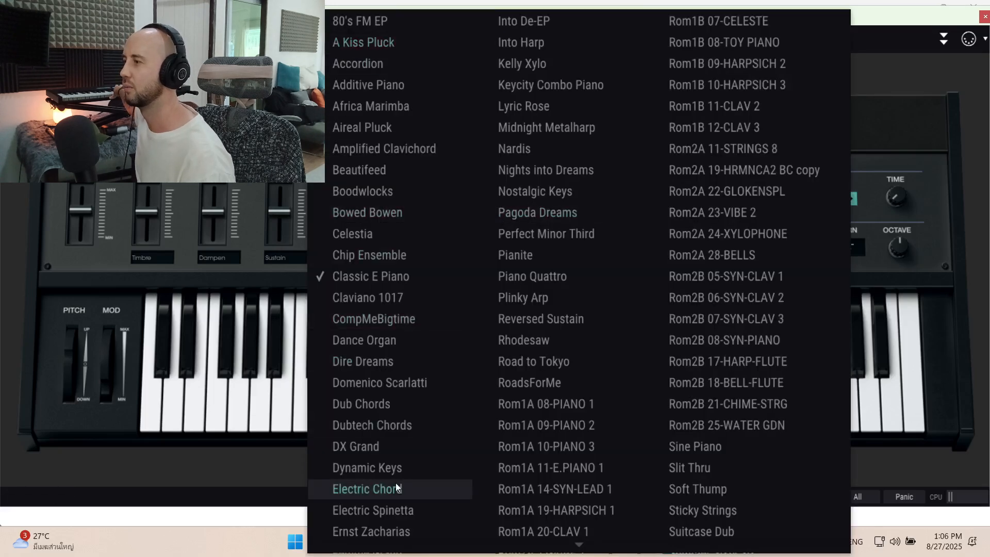
{"action": "left_click", "coordinate": [384, 490]}
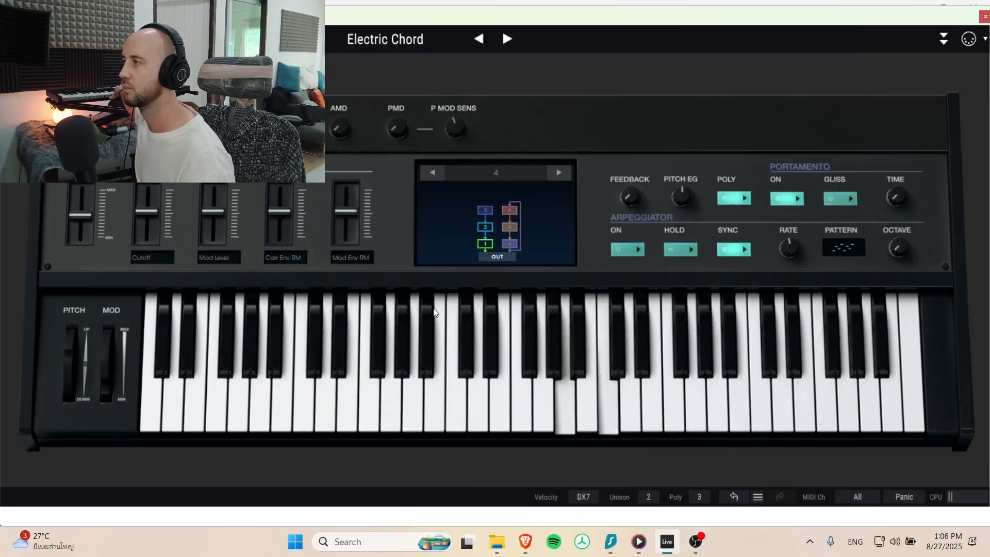
Step: Try The Future pad preset, switch back to The Distance, and close the synth window
{"action": "left_click", "coordinate": [365, 48]}
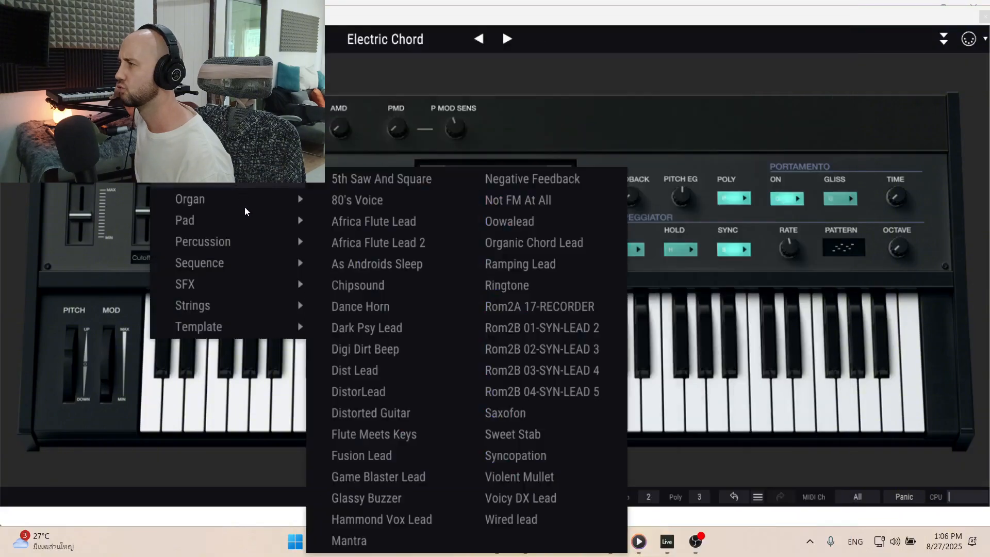
{"action": "mouse_move", "coordinate": [232, 115]}
{"action": "mouse_move", "coordinate": [253, 227]}
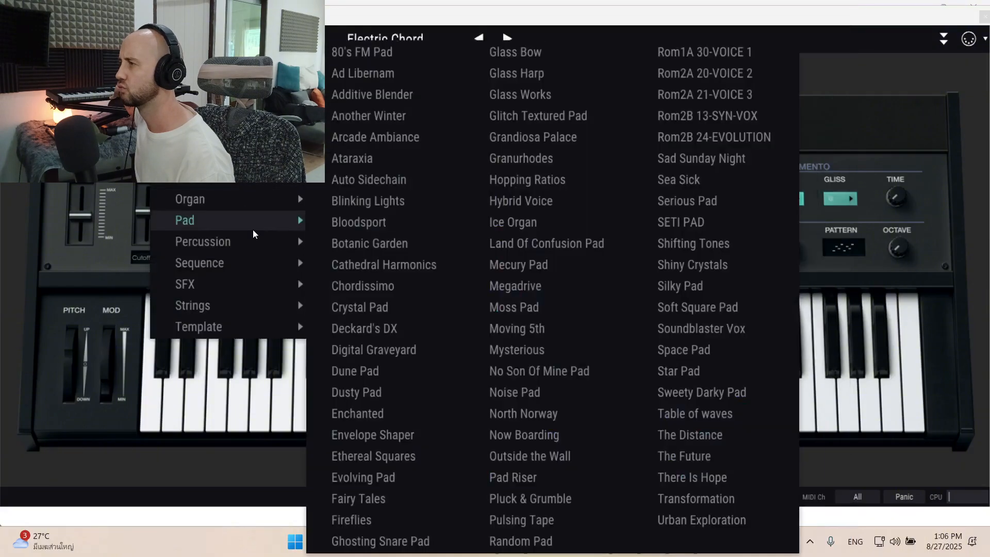
{"action": "left_click", "coordinate": [684, 456]}
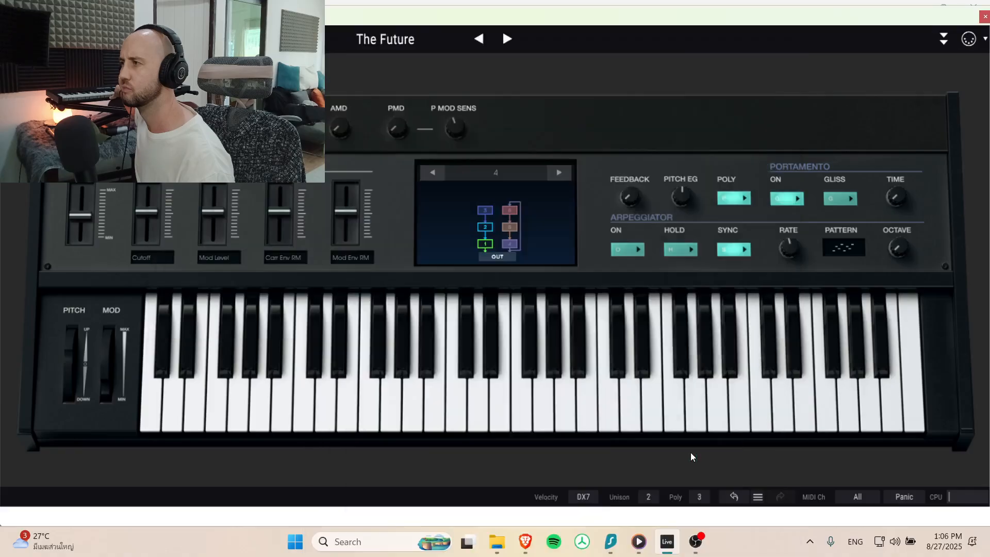
{"action": "left_click", "coordinate": [480, 39]}
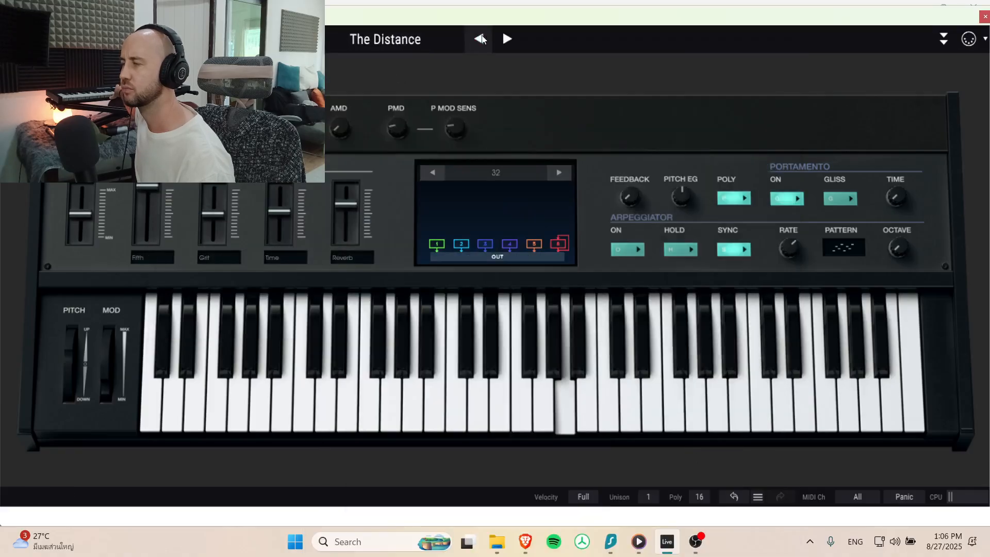
{"action": "left_click", "coordinate": [984, 17]}
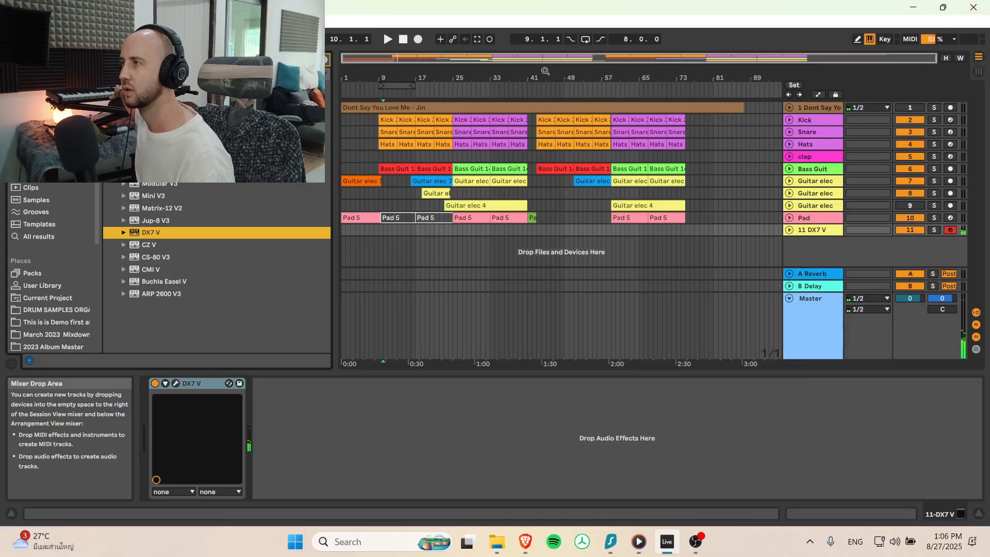
Step: Play the song from the start and load the Soundblaster Vox pad preset in DX7 V
{"action": "left_click", "coordinate": [405, 43]}
{"action": "left_click", "coordinate": [388, 40]}
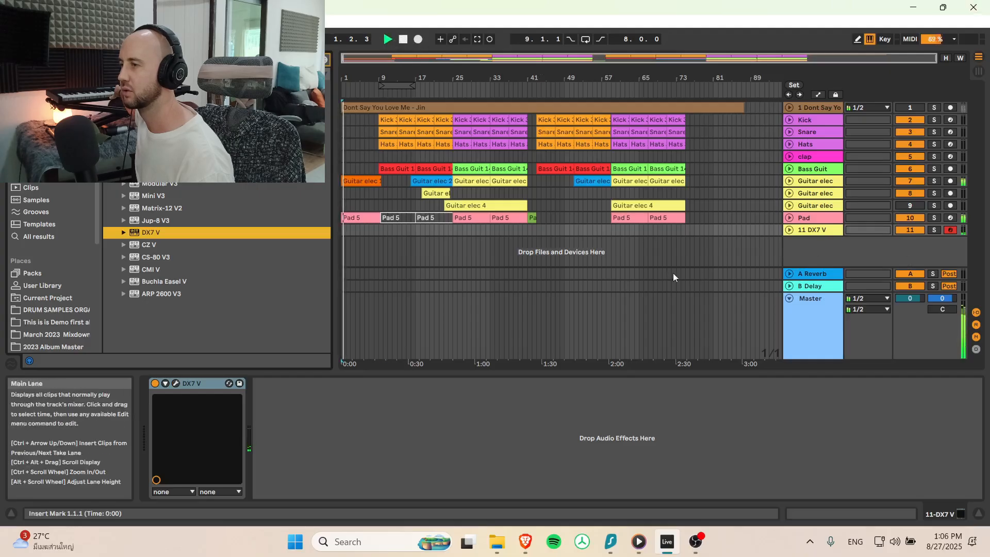
{"action": "left_click", "coordinate": [176, 383]}
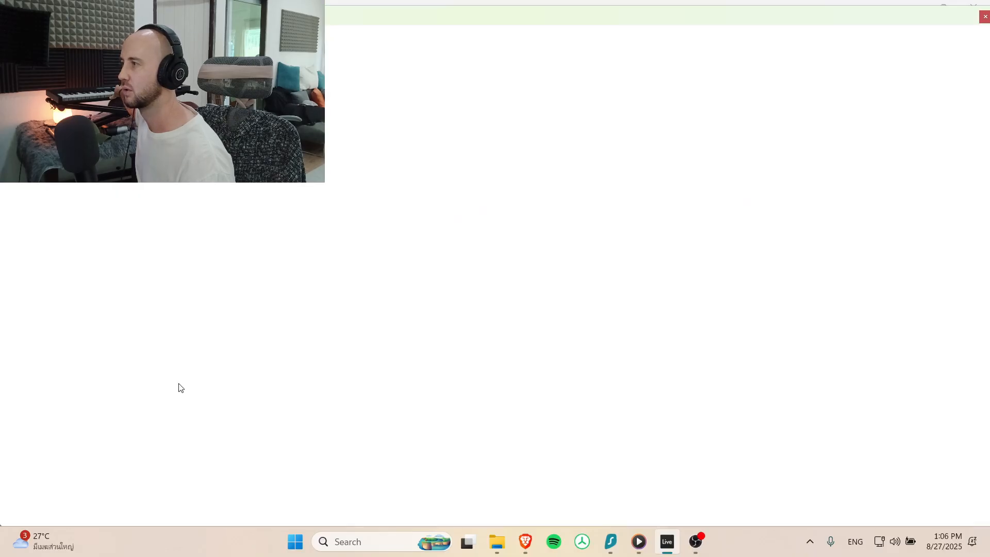
{"action": "left_click", "coordinate": [392, 39]}
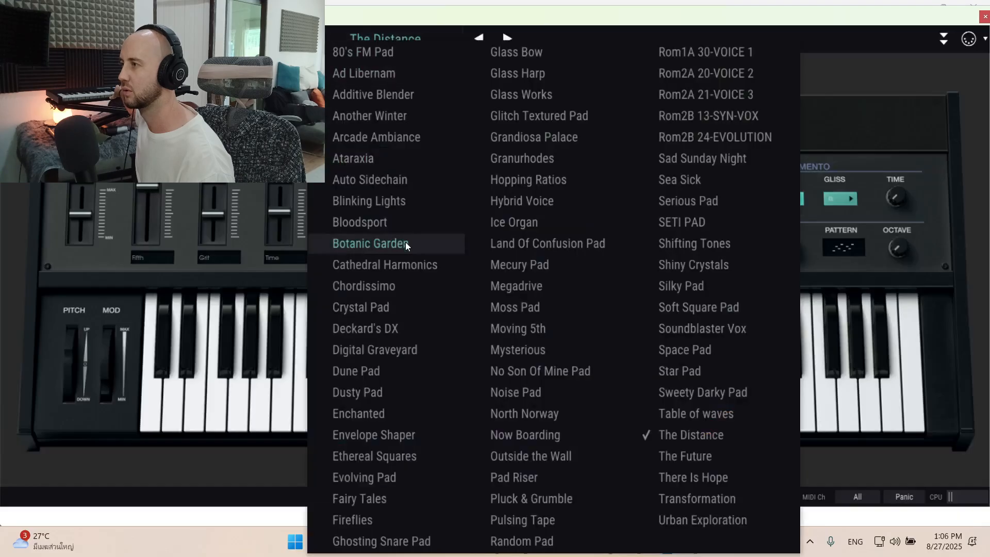
{"action": "left_click", "coordinate": [667, 329]}
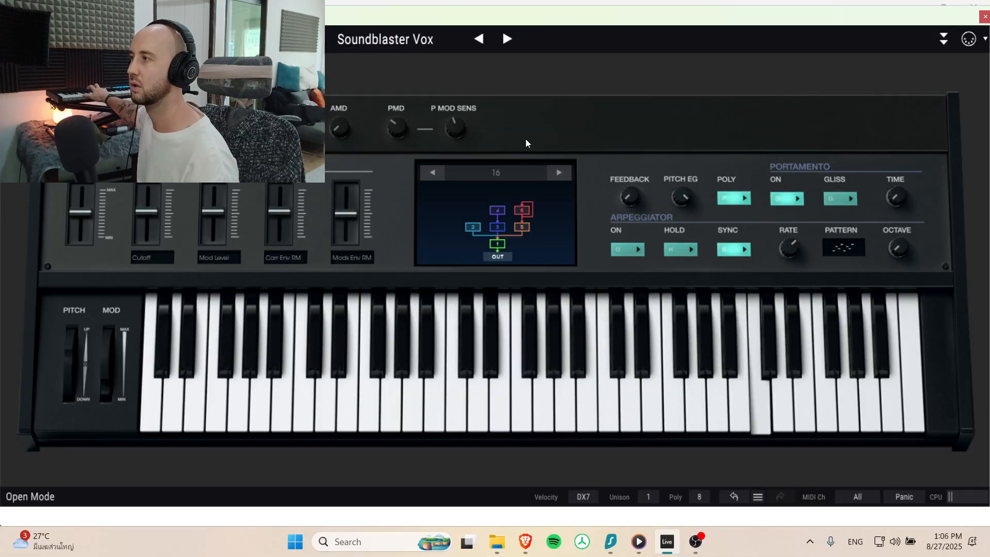
Step: Audition the pad presets one after another from Space Pad through The Future
{"action": "left_click", "coordinate": [505, 45]}
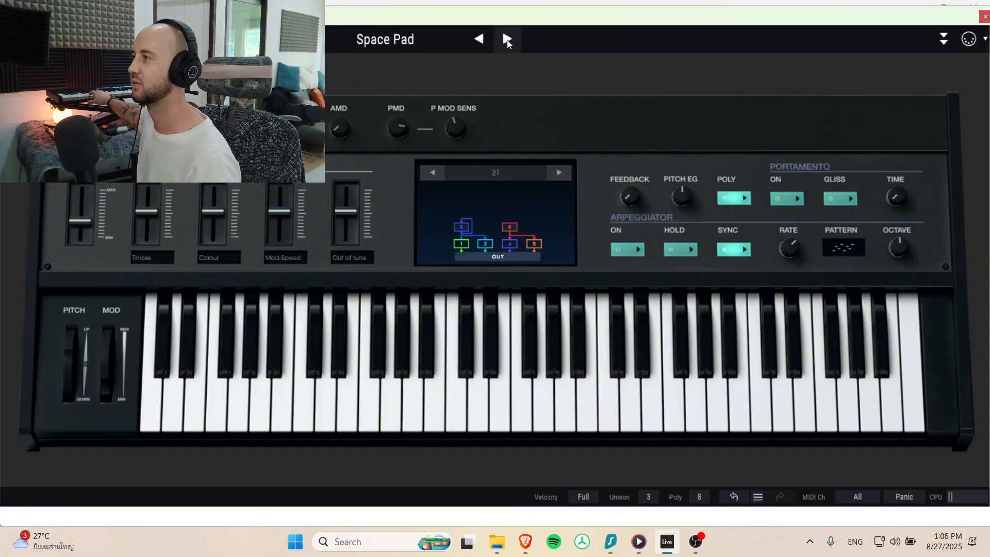
{"action": "left_click", "coordinate": [507, 44]}
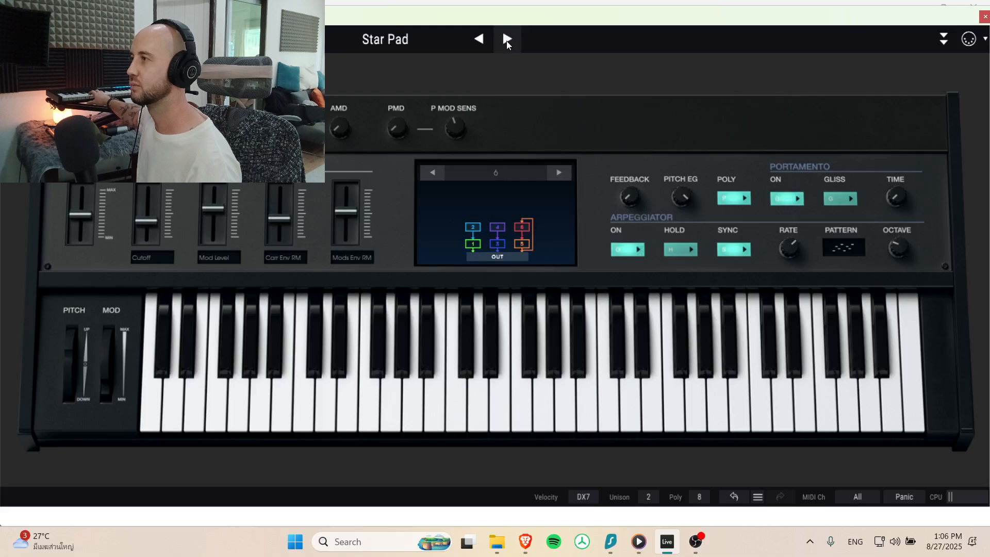
{"action": "left_click", "coordinate": [507, 45]}
{"action": "left_click", "coordinate": [507, 43]}
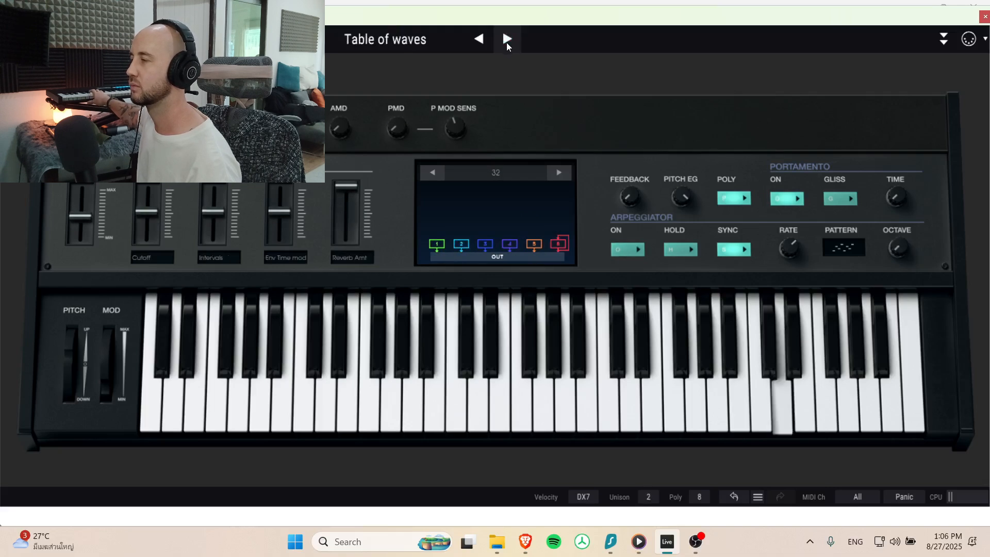
{"action": "left_click", "coordinate": [506, 42]}
{"action": "left_click", "coordinate": [506, 43]}
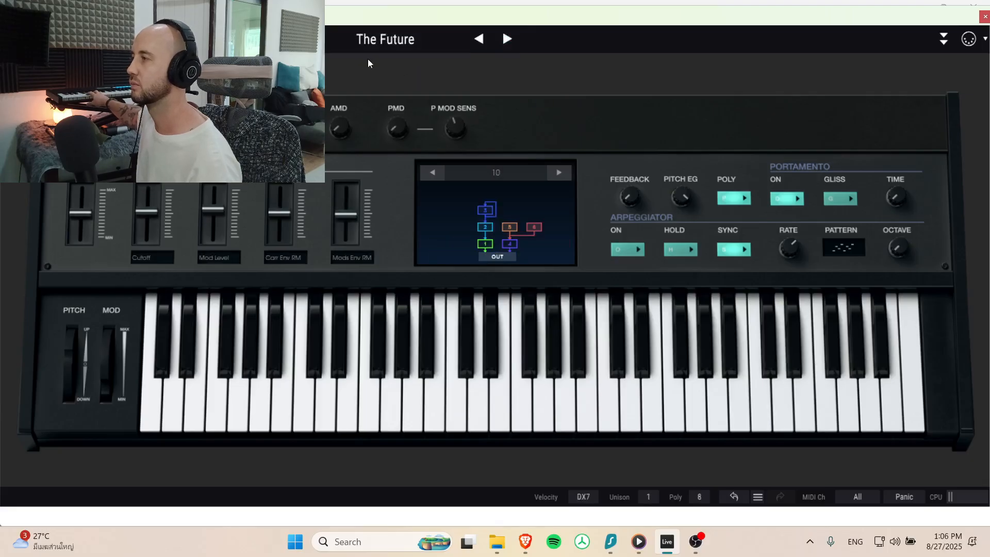
Step: Load the Rom1A 11-E.PIANO 1 keyboard preset, audition the presets backwards to Rhodesaw, and close the synth window
{"action": "left_click", "coordinate": [227, 39]}
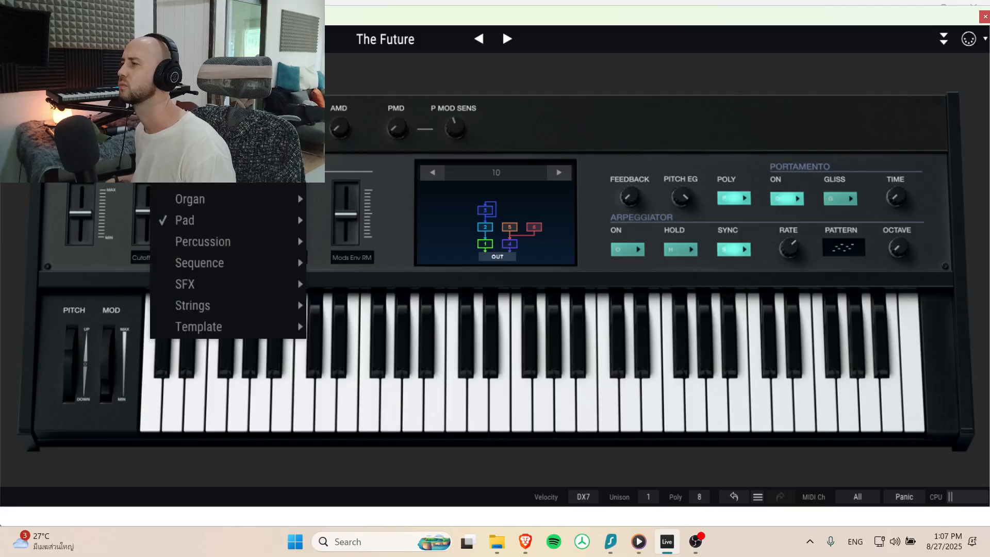
{"action": "mouse_move", "coordinate": [183, 178]}
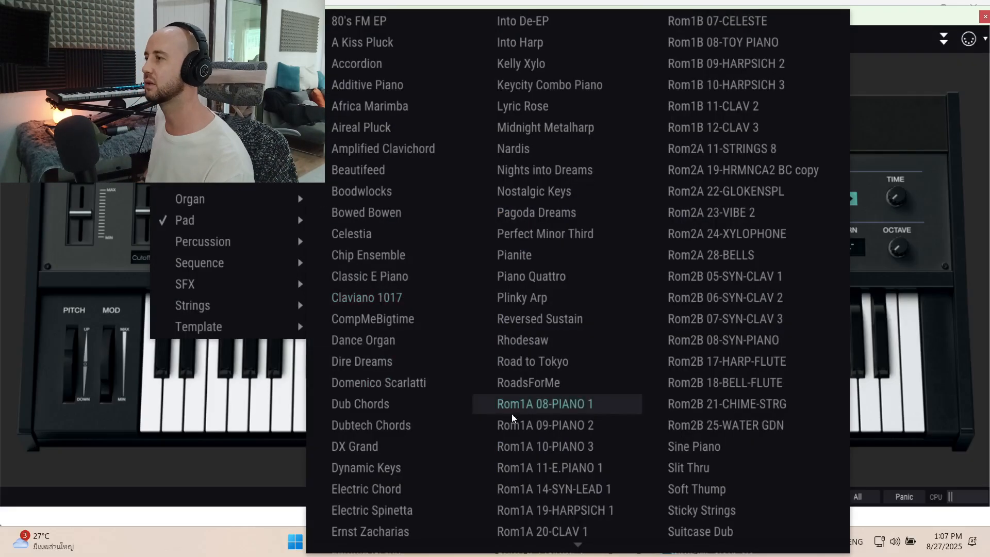
{"action": "left_click", "coordinate": [578, 467]}
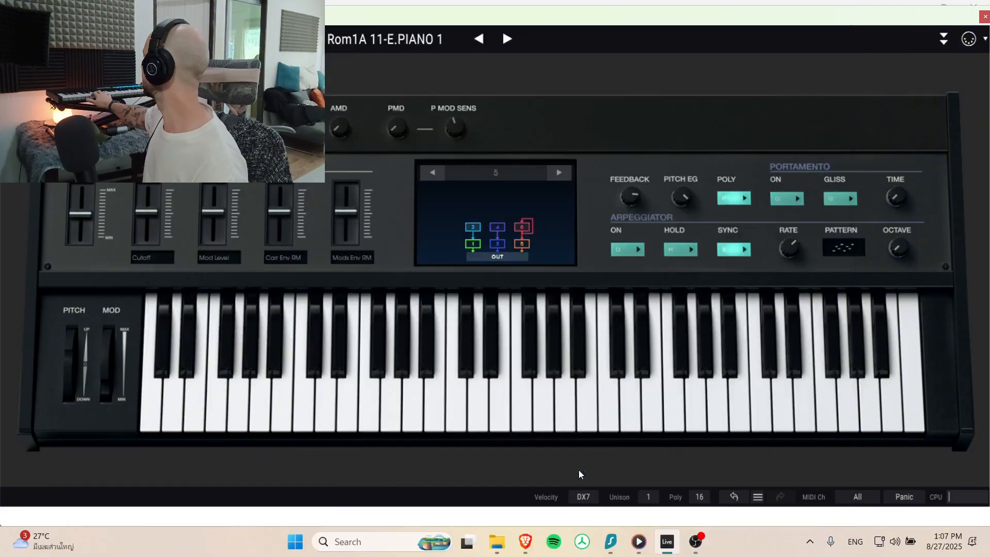
{"action": "left_click", "coordinate": [479, 39]}
{"action": "left_click", "coordinate": [478, 40]}
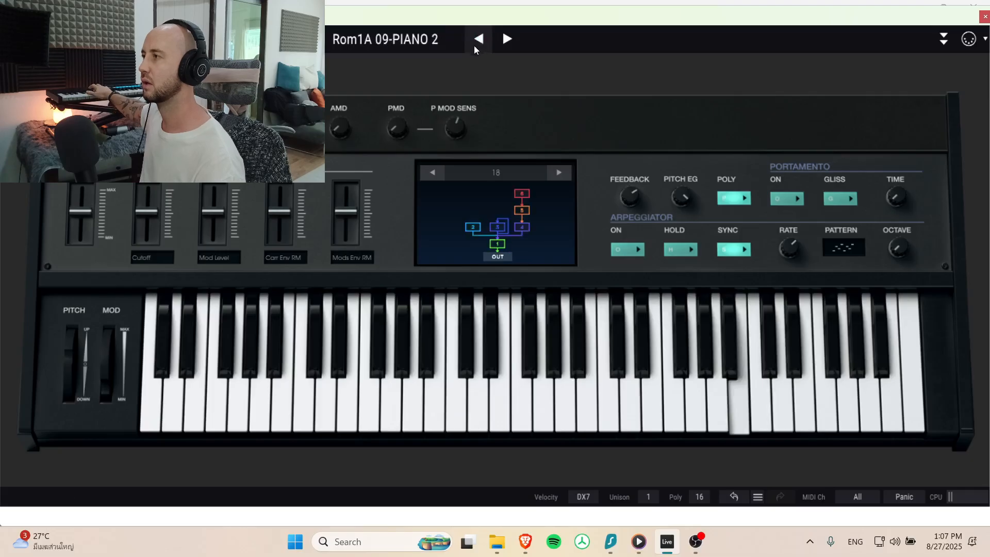
{"action": "left_click", "coordinate": [477, 43]}
{"action": "left_click", "coordinate": [480, 42]}
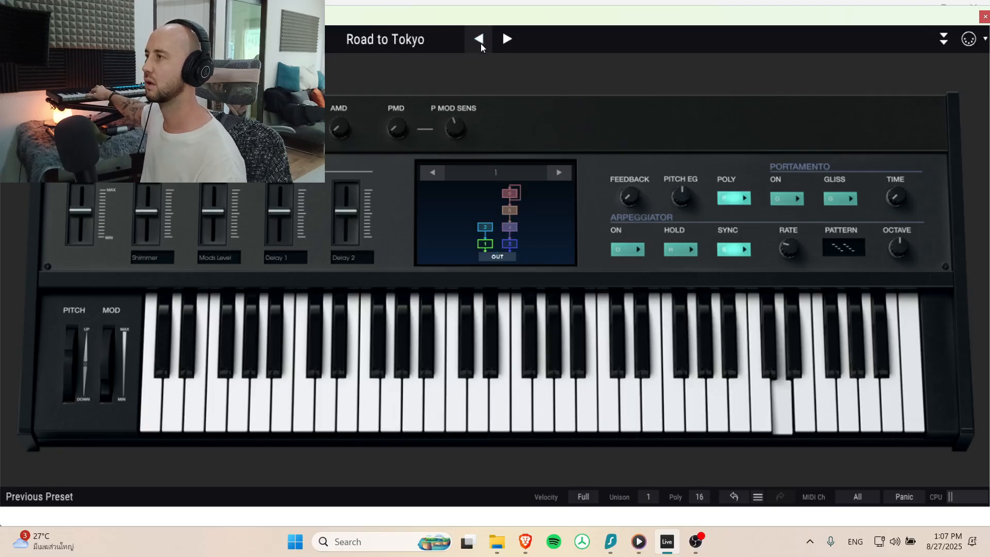
{"action": "left_click", "coordinate": [481, 43]}
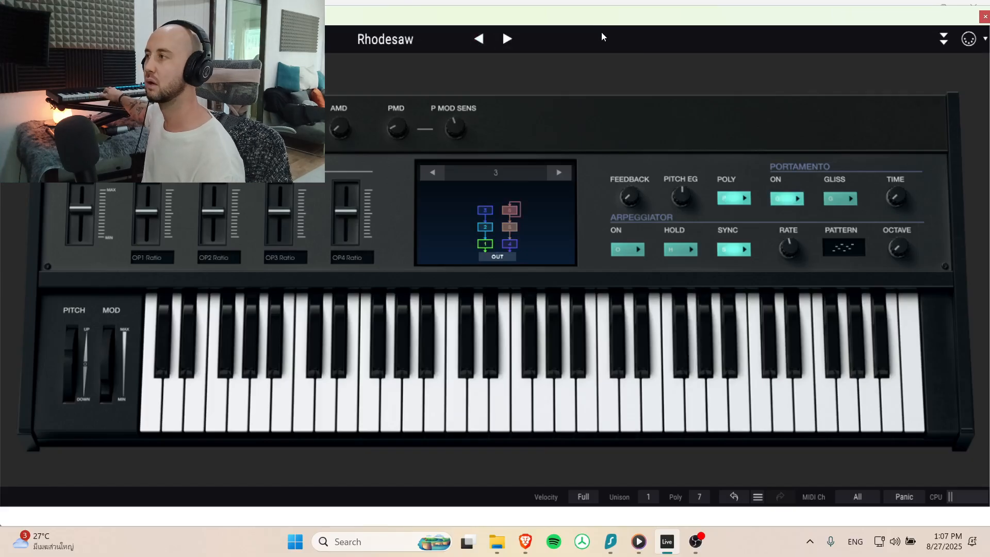
{"action": "left_click", "coordinate": [983, 17]}
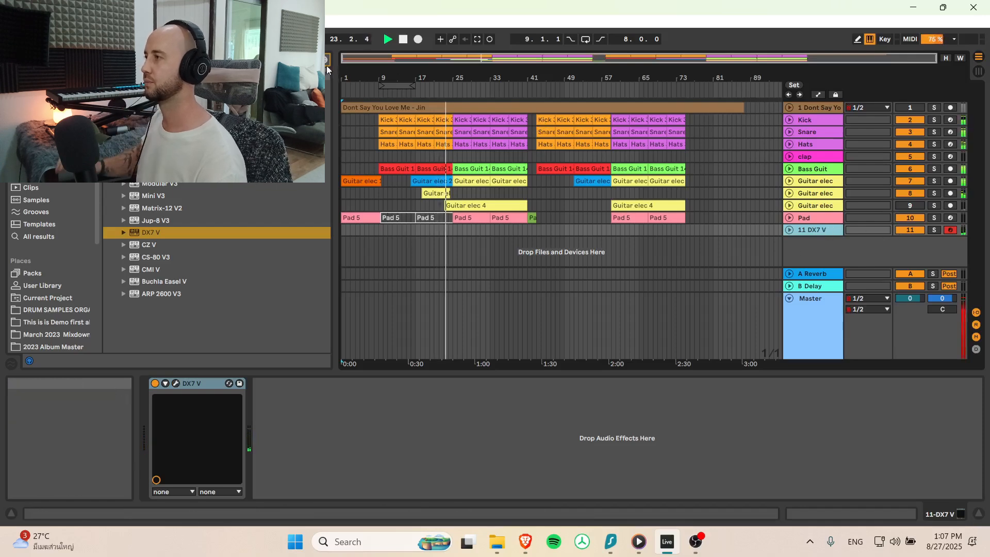
Step: Compare the arrangement with the reference track by soloing it briefly, and stop playback
{"action": "scroll", "coordinate": [326, 68], "scroll_direction": "down", "scroll_amount": 10}
{"action": "type", "text": "p"}
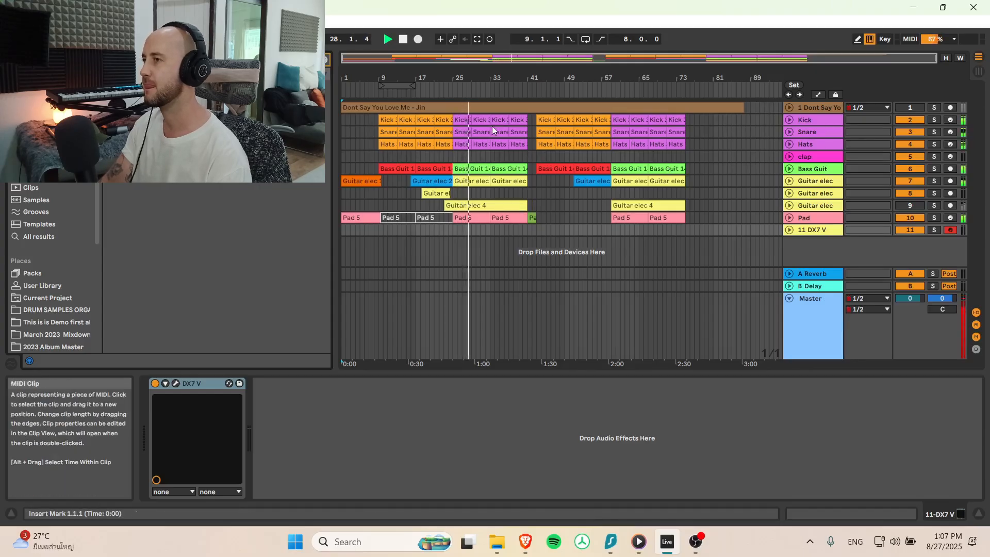
{"action": "left_click", "coordinate": [936, 107]}
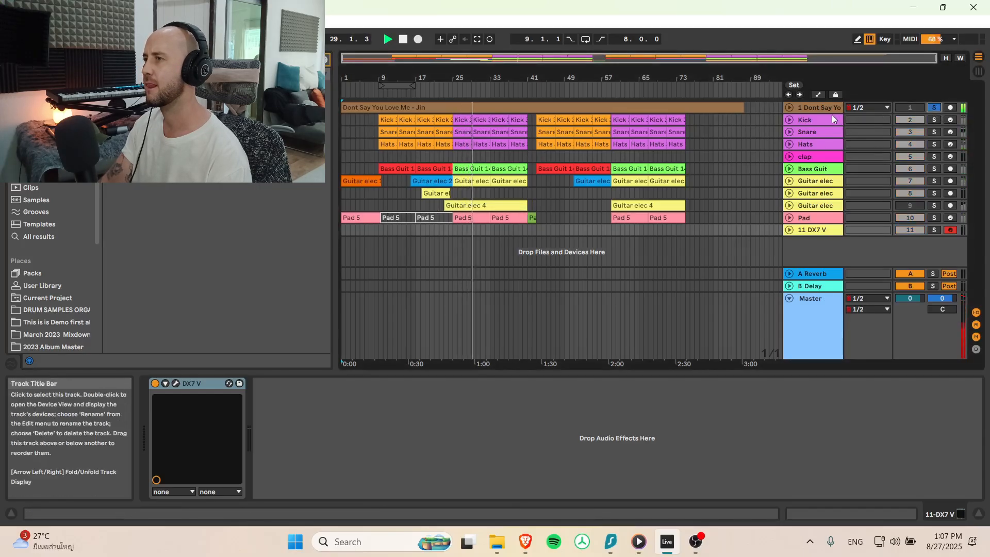
{"action": "left_click", "coordinate": [932, 107]}
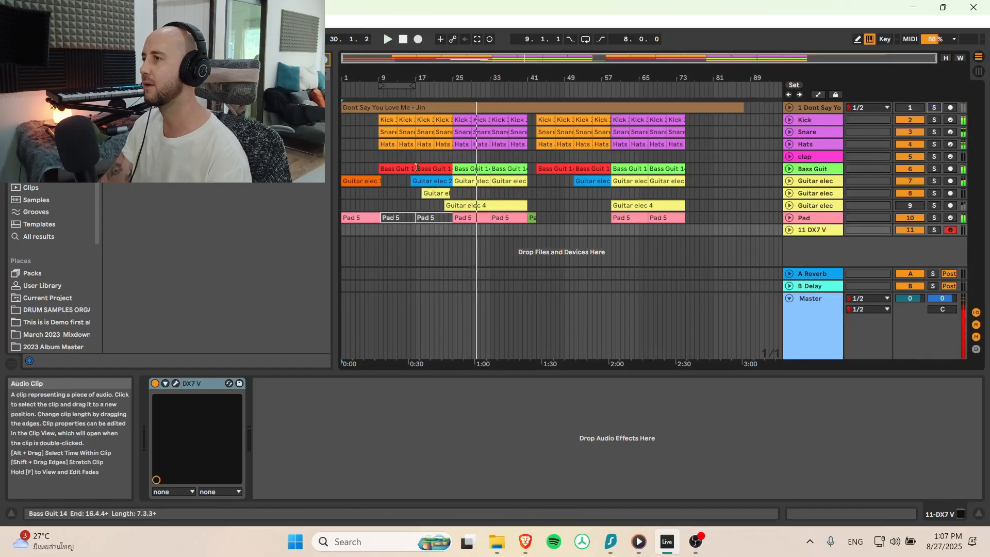
{"action": "key", "text": "space"}
Step: Insert an empty MIDI clip on the clap track from bar 25 to bar 29 and start playback
{"action": "left_click_drag", "start_coordinate": [449, 156], "coordinate": [471, 154]}
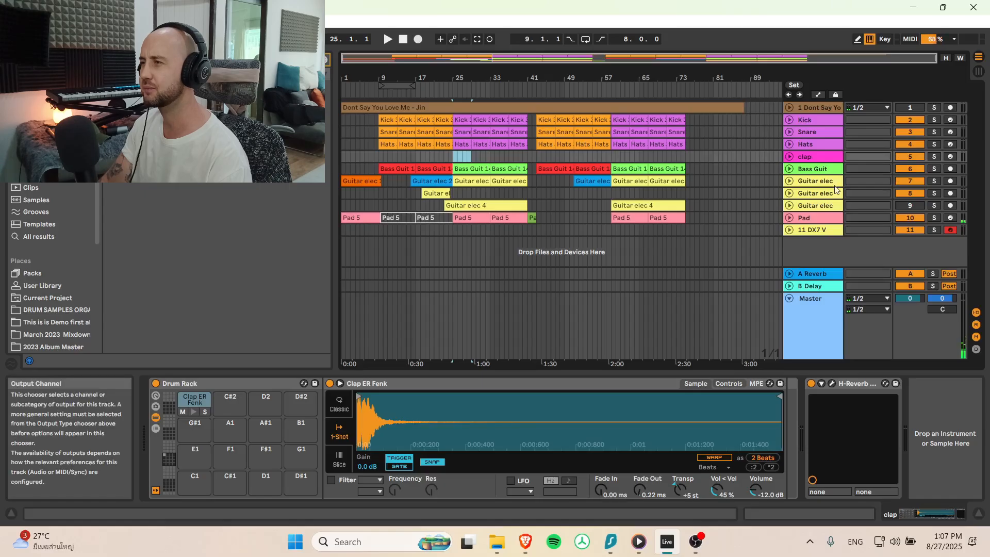
{"action": "right_click", "coordinate": [463, 157]}
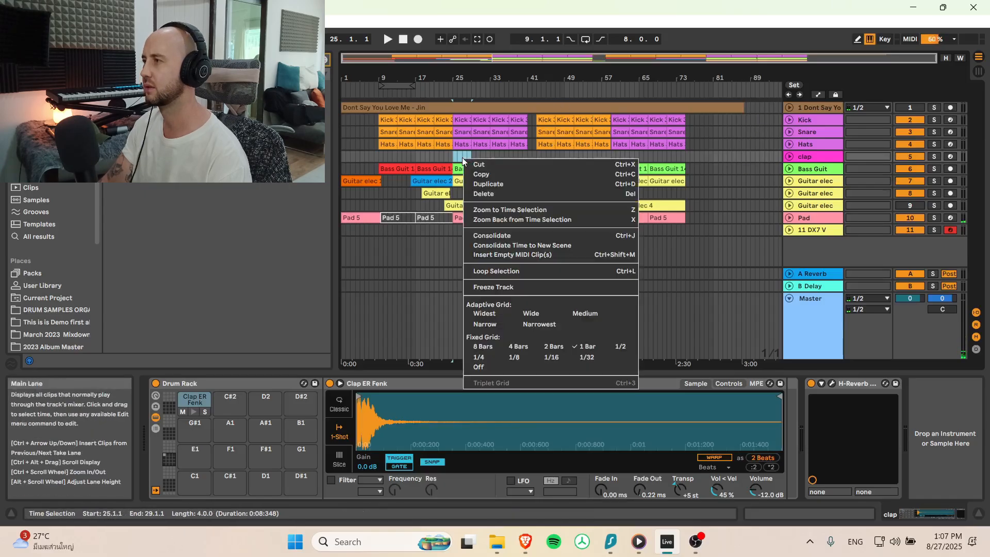
{"action": "left_click", "coordinate": [528, 254]}
{"action": "key", "text": "space"}
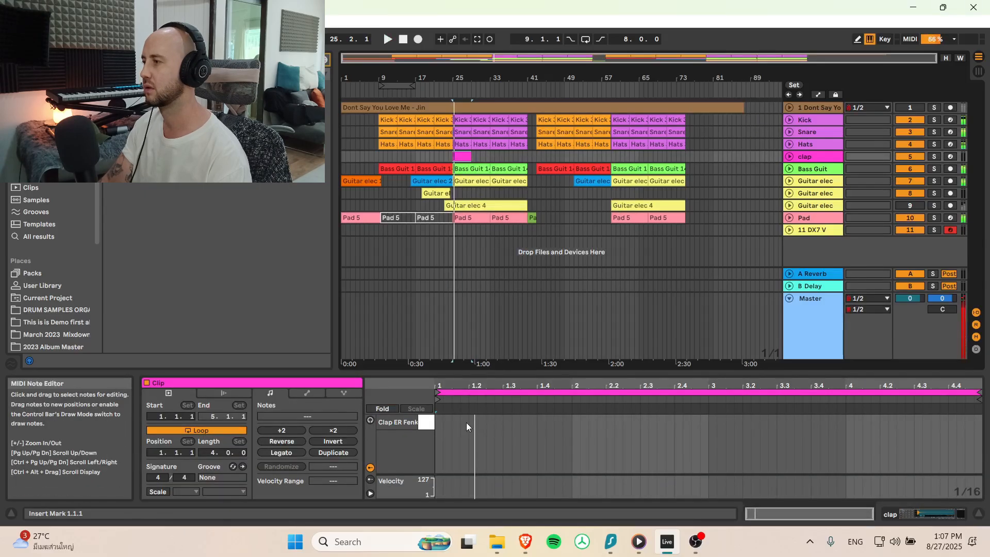
Step: Draw a two-beat Clap ER Fenk note starting on beat 1.2 and duplicate it repeatedly to the clip's end
{"action": "mouse_move", "coordinate": [469, 423]}
{"action": "left_mouse_down"}
{"action": "mouse_move", "coordinate": [548, 414]}
{"action": "mouse_move", "coordinate": [537, 422]}
{"action": "left_mouse_up"}
{"action": "key", "text": "ctrl+d"}
{"action": "key", "text": "ctrl+d"}
{"action": "key", "text": "ctrl+d"}
{"action": "key", "text": "ctrl+d"}
{"action": "key", "text": "ctrl+d"}
{"action": "key", "text": "ctrl+d"}
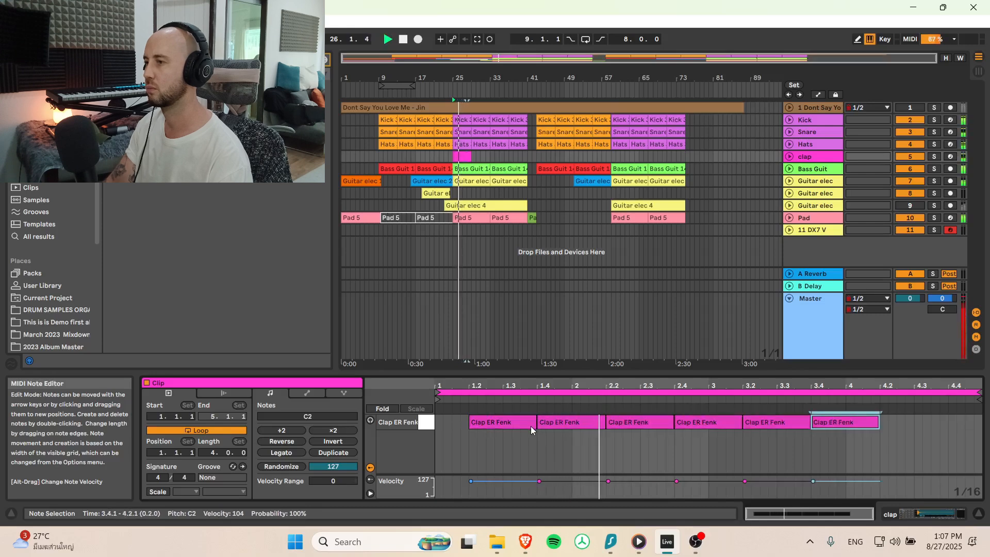
{"action": "key", "text": "ctrl+d"}
{"action": "key", "text": "ctrl+d"}
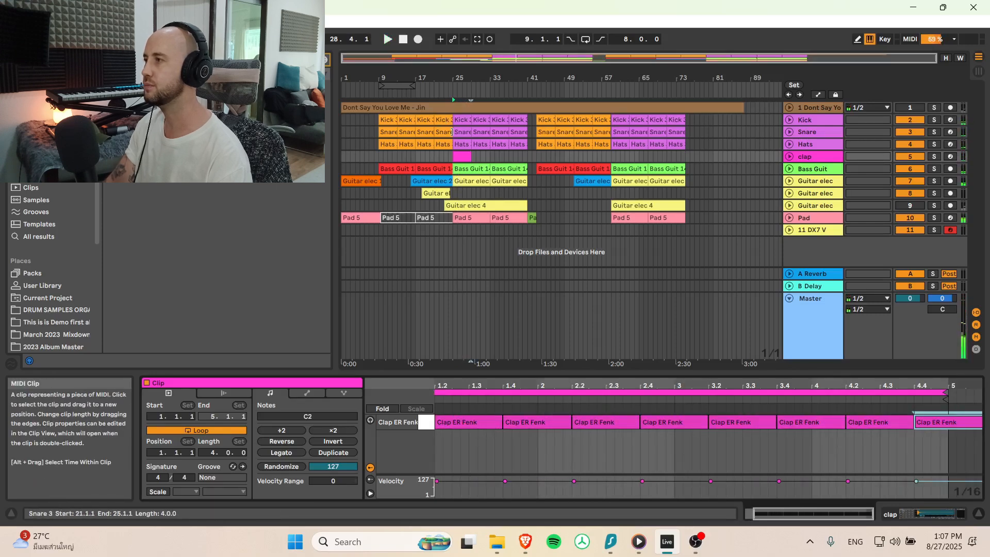
Step: Play the new claps from just before bar 25 and compare that section with the soloed reference track
{"action": "left_click", "coordinate": [448, 153]}
{"action": "key", "text": "space"}
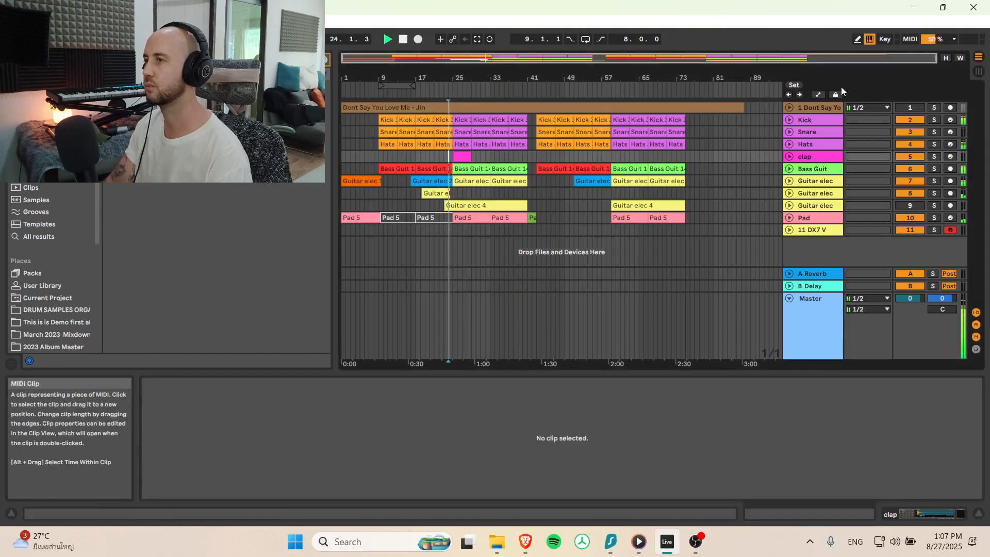
{"action": "left_click", "coordinate": [461, 119]}
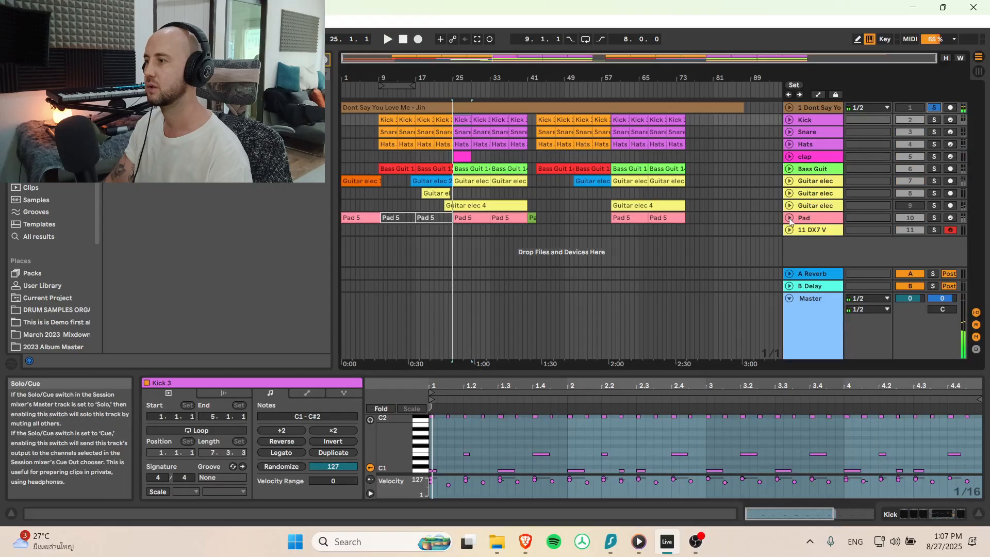
{"action": "mouse_move", "coordinate": [692, 547]}
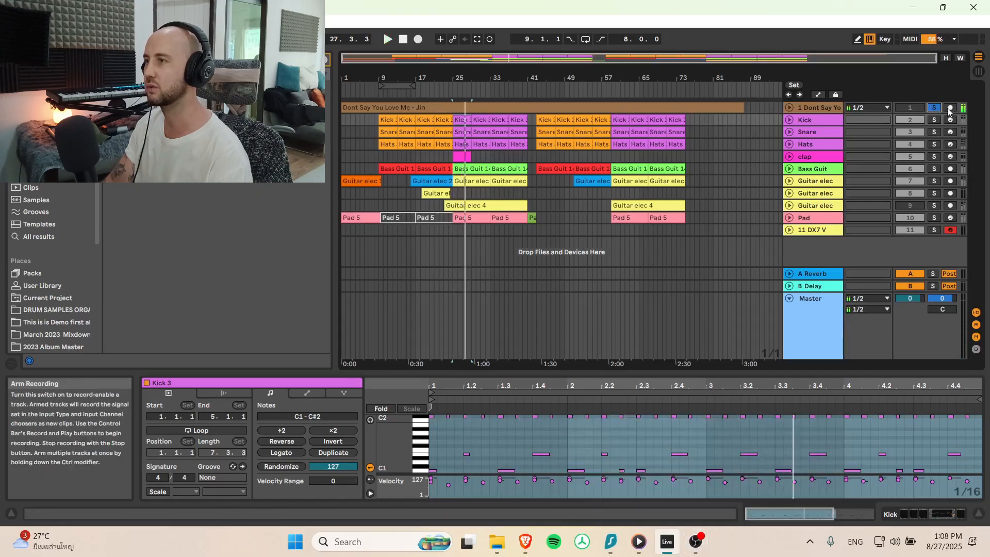
{"action": "key", "text": "space"}
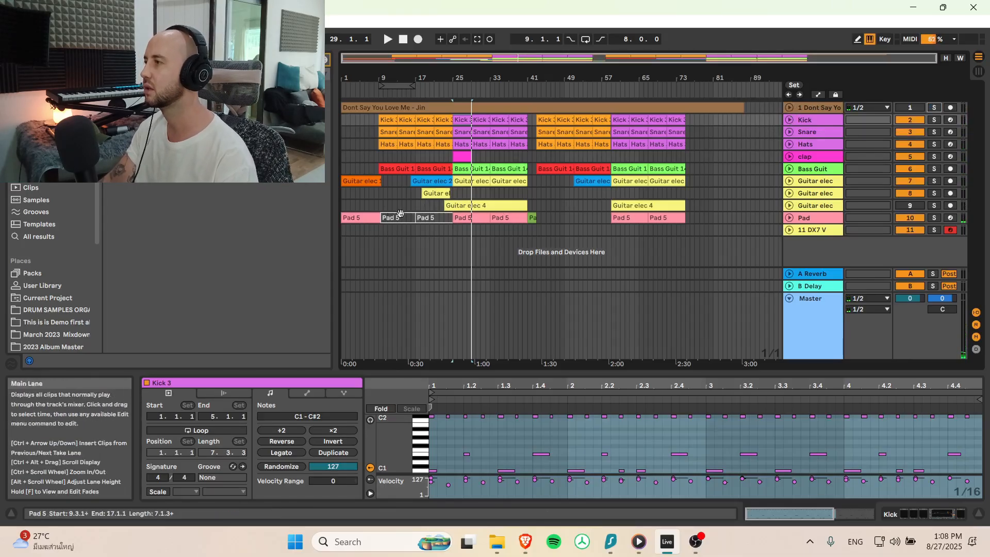
Step: Play the arrangement from around bar 14 to hear the section before the claps
{"action": "left_click", "coordinate": [429, 156]}
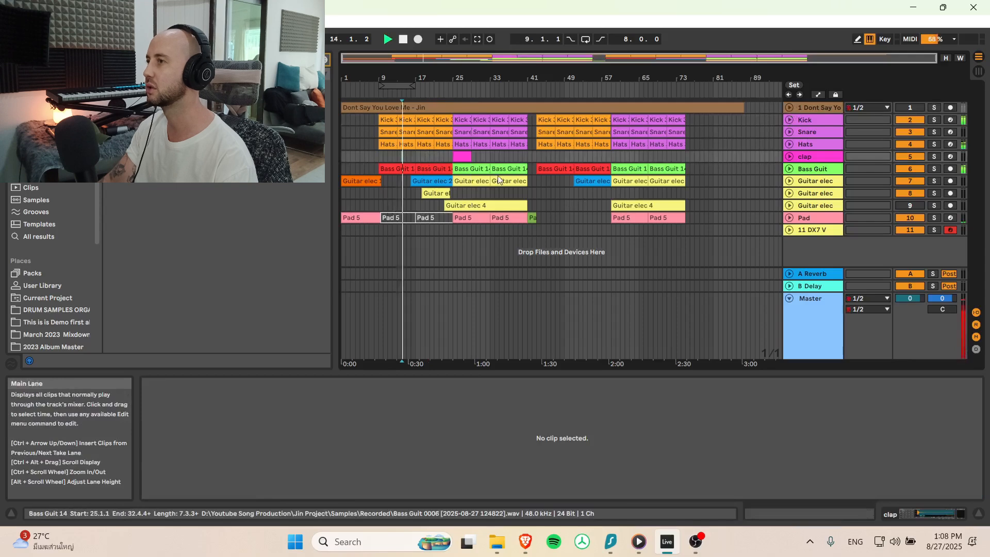
{"action": "left_click", "coordinate": [403, 156]}
{"action": "key", "text": "space"}
Step: Extend the clap clip to bar 41 and copy it
{"action": "left_click", "coordinate": [459, 156]}
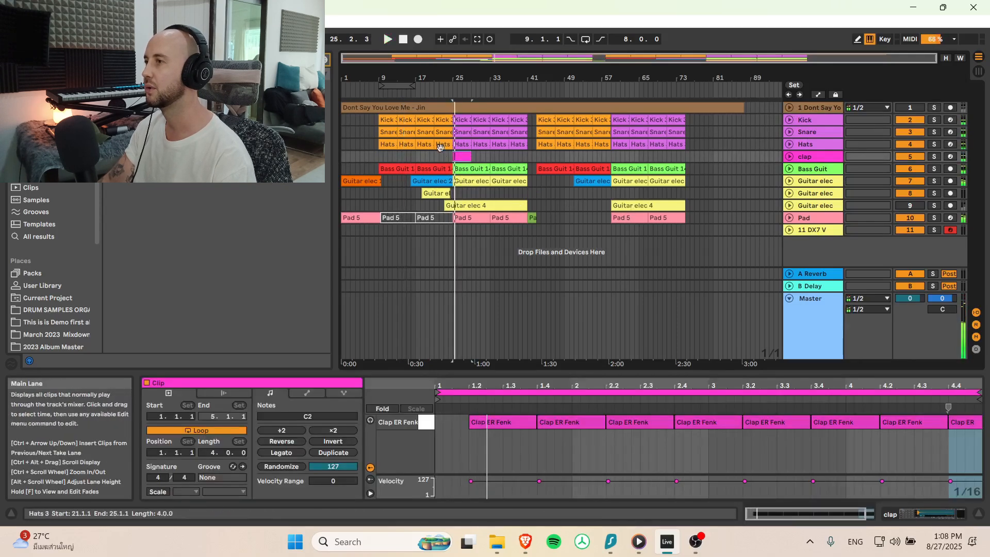
{"action": "left_click_drag", "start_coordinate": [469, 157], "coordinate": [527, 156]}
{"action": "key", "text": "ctrl+c"}
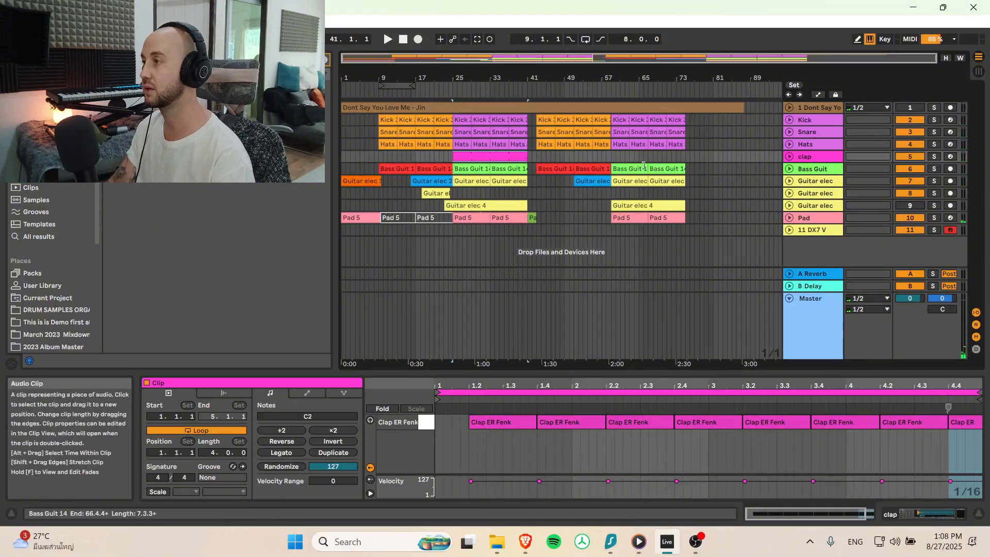
Step: Paste the copied clap clip at bar 59, under the second section of purple drum clips
{"action": "left_click", "coordinate": [611, 154]}
{"action": "key", "text": "ctrl+v"}
{"action": "left_click", "coordinate": [486, 149]}
{"action": "left_click", "coordinate": [487, 152]}
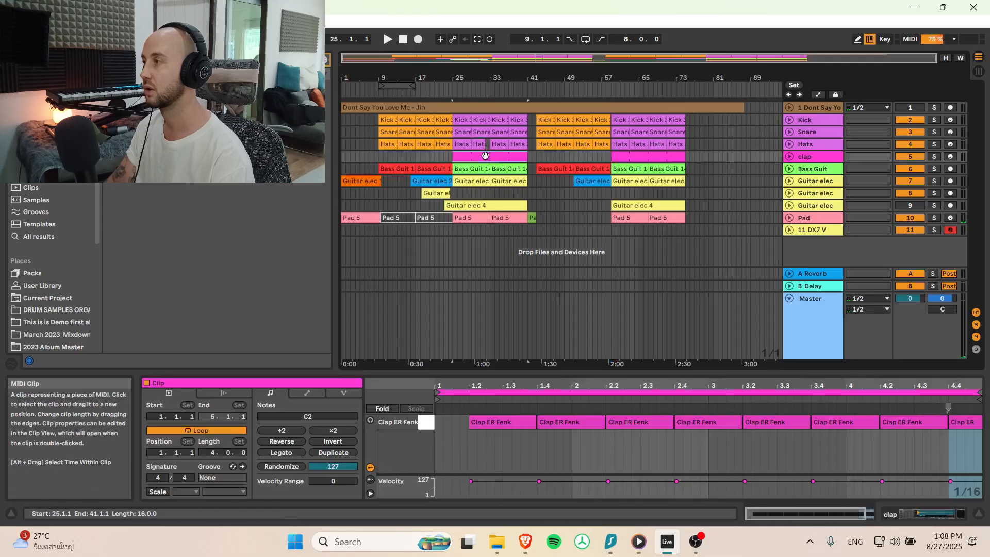
{"action": "left_click", "coordinate": [486, 149]}
Step: Play from bar 25 and transpose the Clap ER Fenk sample to -3 semitones
{"action": "left_click", "coordinate": [463, 154]}
{"action": "key", "text": "space"}
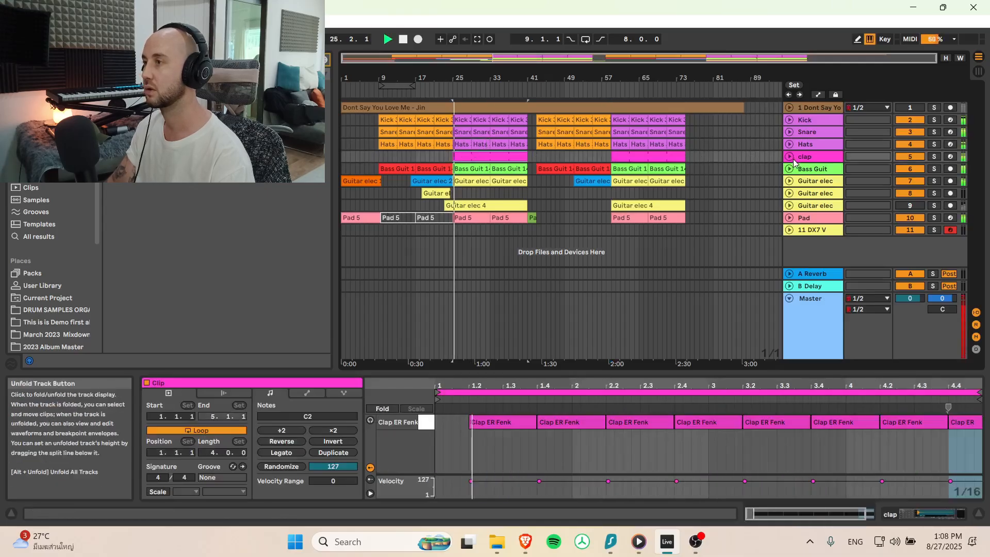
{"action": "left_click", "coordinate": [815, 157]}
{"action": "left_click", "coordinate": [789, 157]}
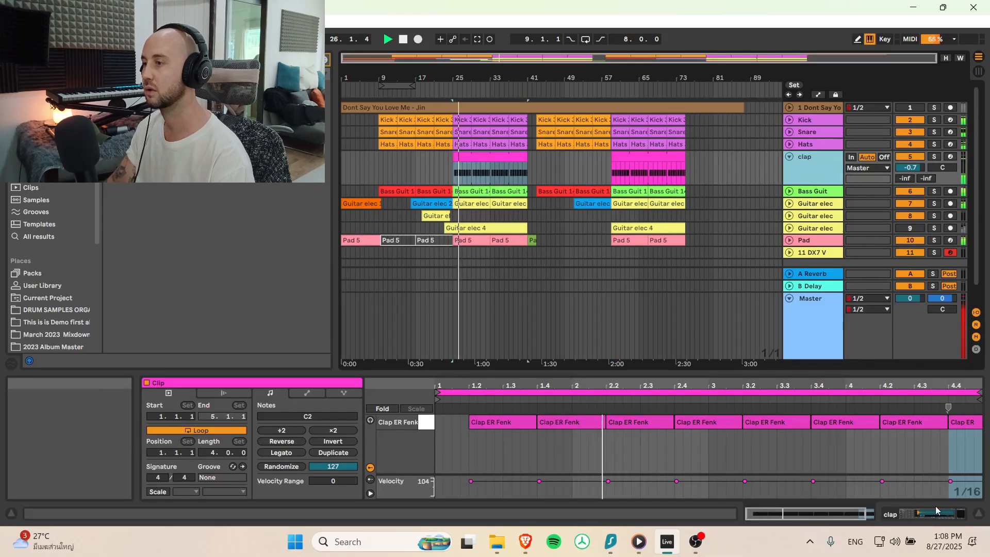
{"action": "key", "text": "shift+Tab"}
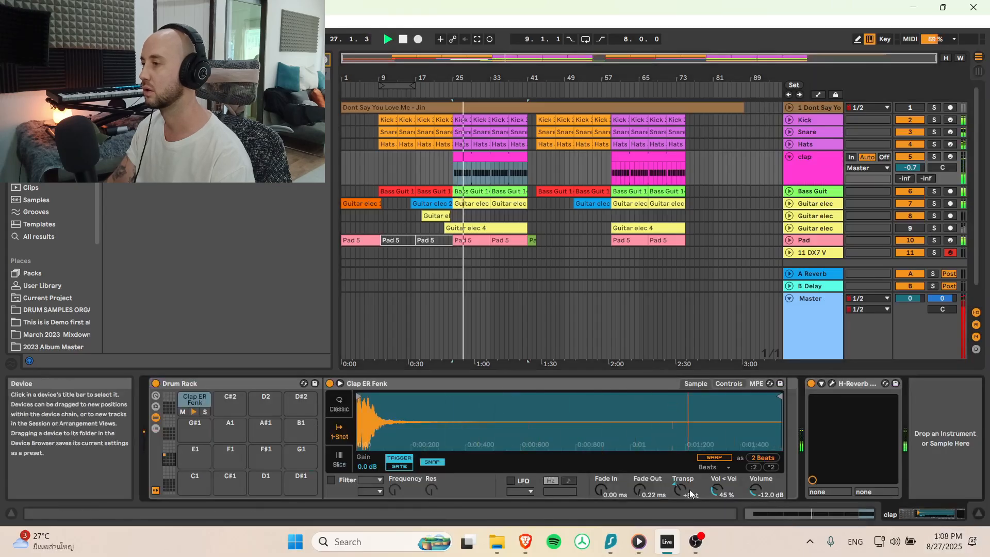
{"action": "left_click_drag", "start_coordinate": [688, 489], "coordinate": [688, 508]}
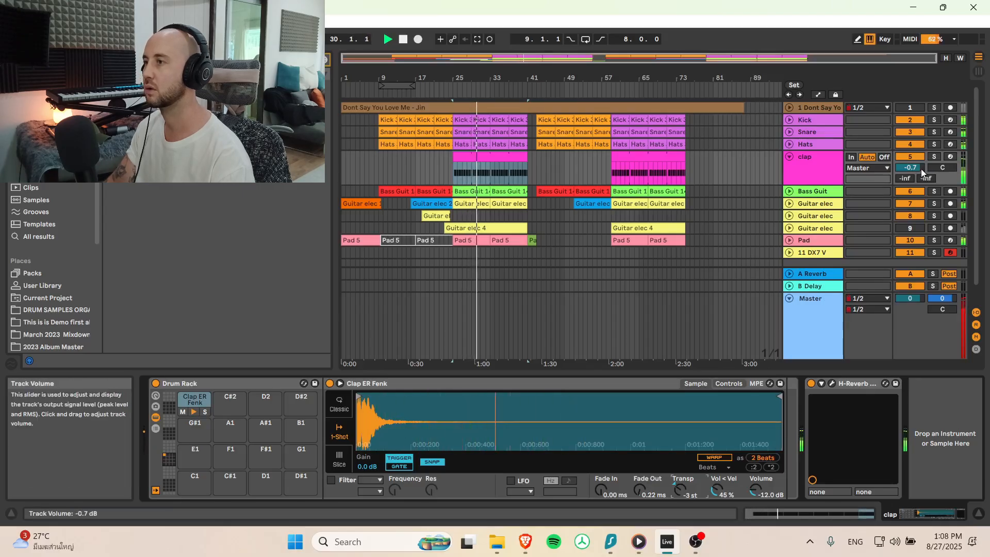
{"action": "left_click", "coordinate": [789, 157]}
{"action": "key", "text": "space"}
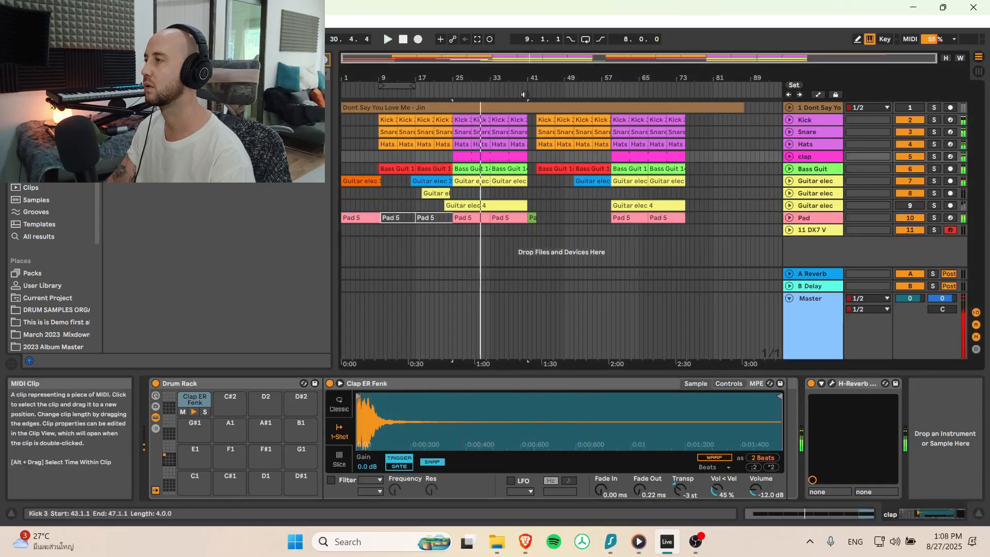
Step: Set the arrangement grid to 1/8 and shorten the Kick, Snare and Hats clips before bar 25 to end at bar 24
{"action": "left_click_drag", "start_coordinate": [442, 78], "coordinate": [483, 148]}
{"action": "key", "text": "space"}
{"action": "left_click_drag", "start_coordinate": [491, 59], "coordinate": [490, 118]}
{"action": "right_click", "coordinate": [482, 273]}
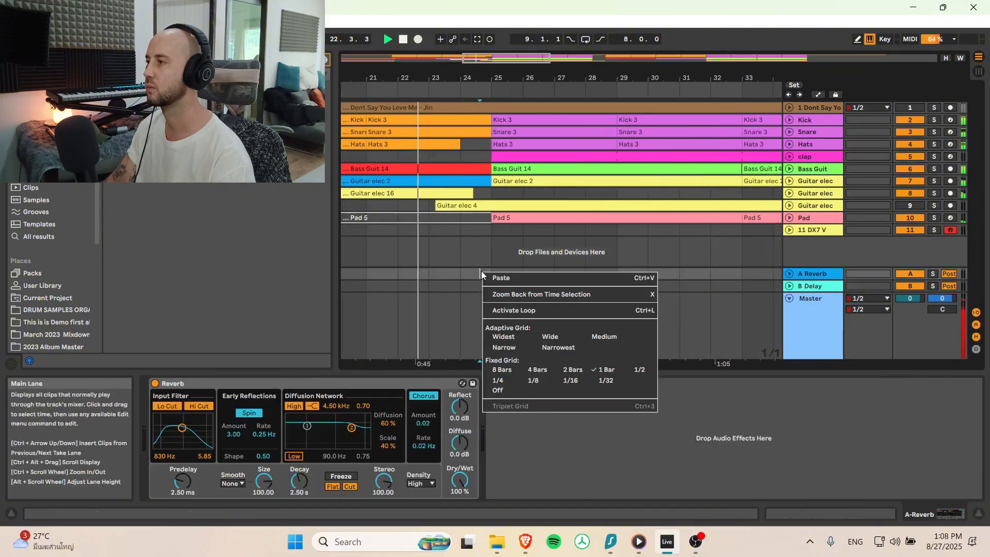
{"action": "left_click", "coordinate": [533, 381]}
{"action": "left_click_drag", "start_coordinate": [489, 134], "coordinate": [459, 136]}
{"action": "left_click", "coordinate": [435, 158]}
Step: Set the clap track's volume to -5.0 dB and stop playback
{"action": "left_click_drag", "start_coordinate": [506, 58], "coordinate": [511, 21]}
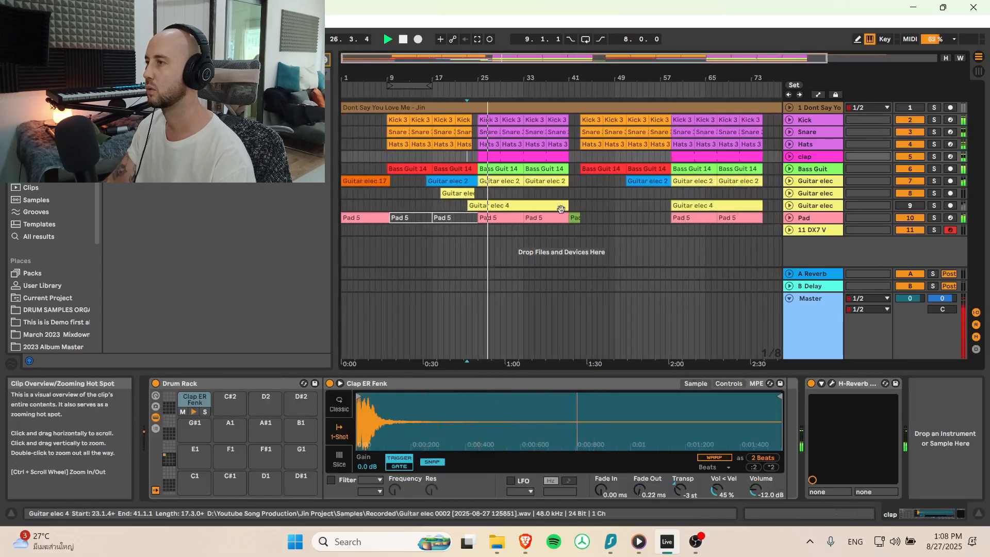
{"action": "left_click", "coordinate": [790, 158]}
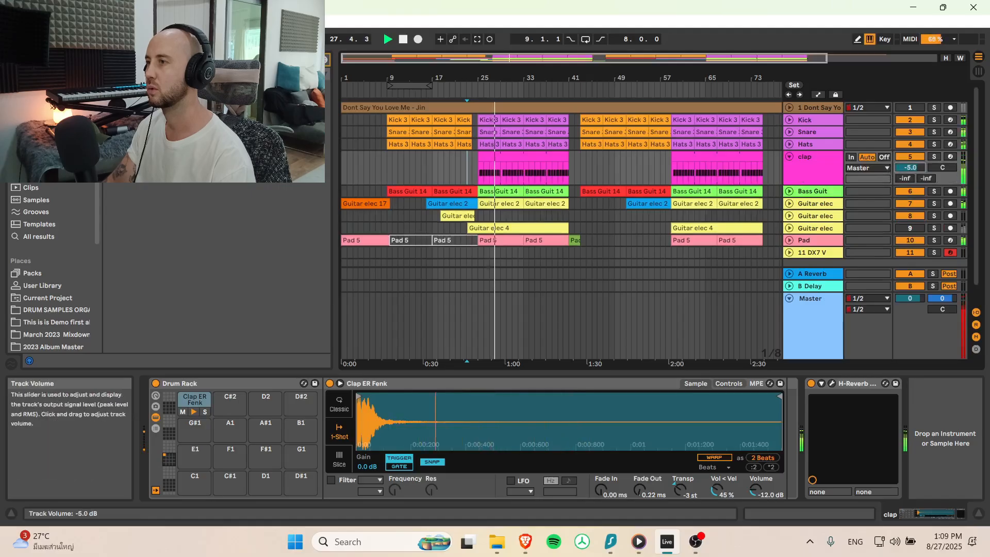
{"action": "left_click", "coordinate": [790, 157]}
Step: Add the RC-20 effect after the synth on the DX7 V track and turn its Noise fully down
{"action": "left_click", "coordinate": [820, 231]}
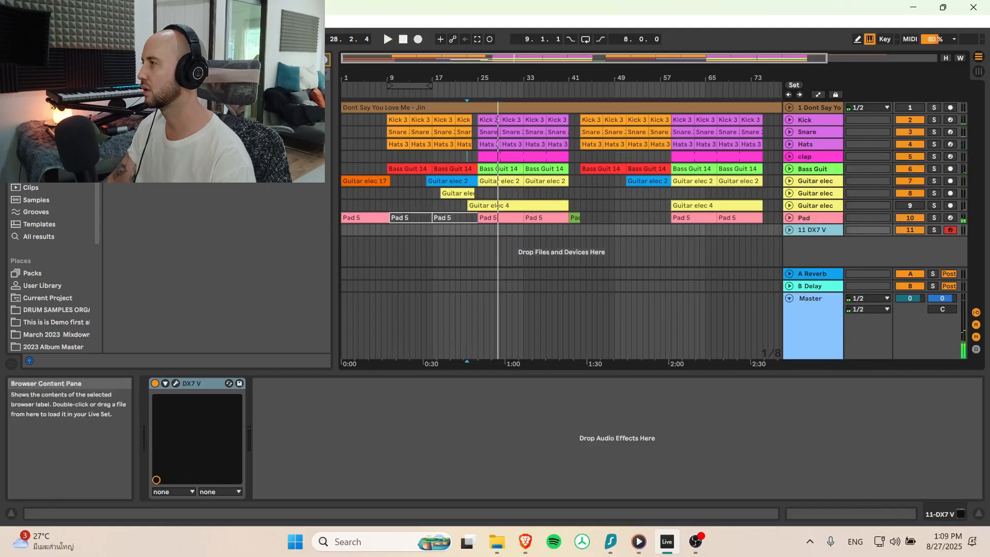
{"action": "left_click", "coordinate": [206, 98]}
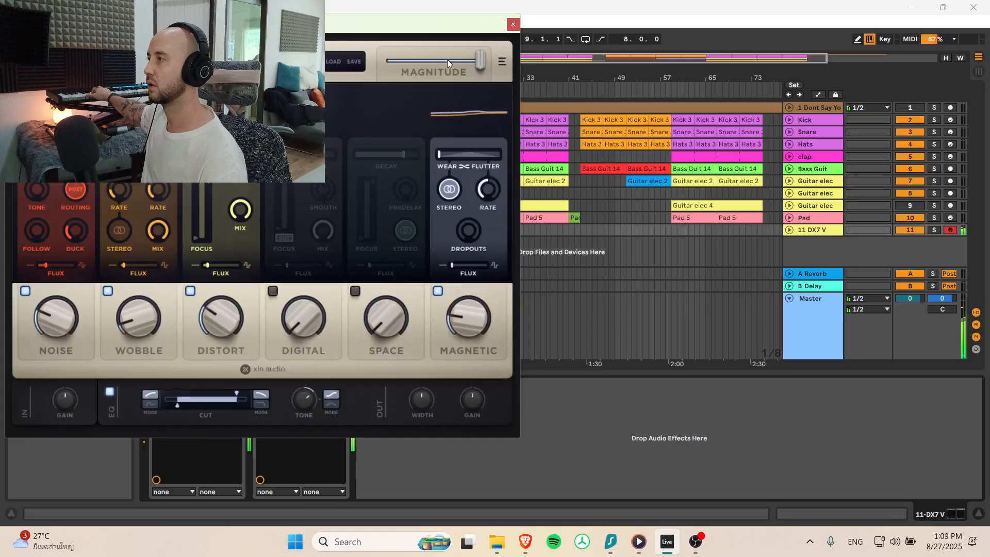
{"action": "left_click_drag", "start_coordinate": [53, 318], "coordinate": [29, 472]}
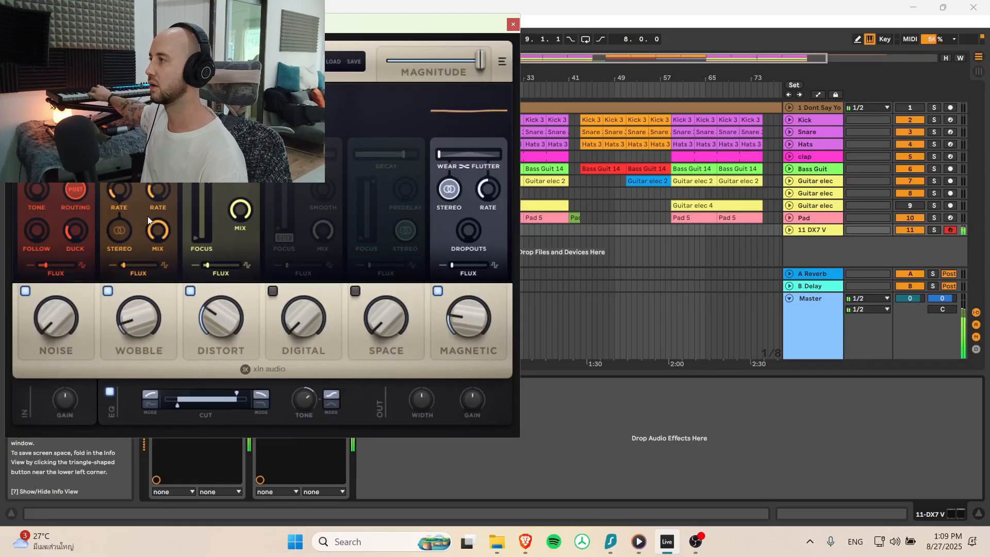
{"action": "left_click", "coordinate": [513, 24]}
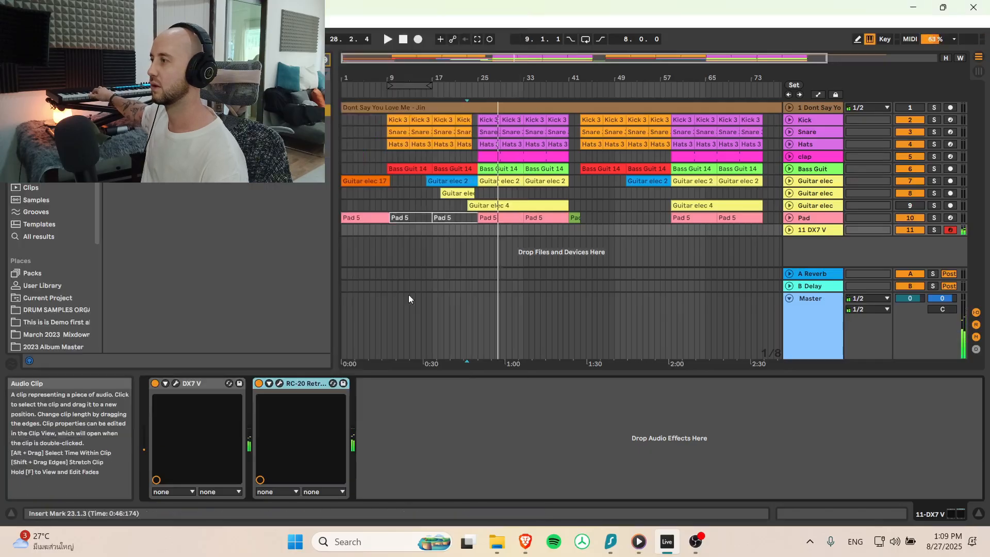
Step: Raise the Space amount in the DX7 V track's RC-20 to about halfway
{"action": "left_click", "coordinate": [258, 383]}
{"action": "left_click", "coordinate": [279, 383]}
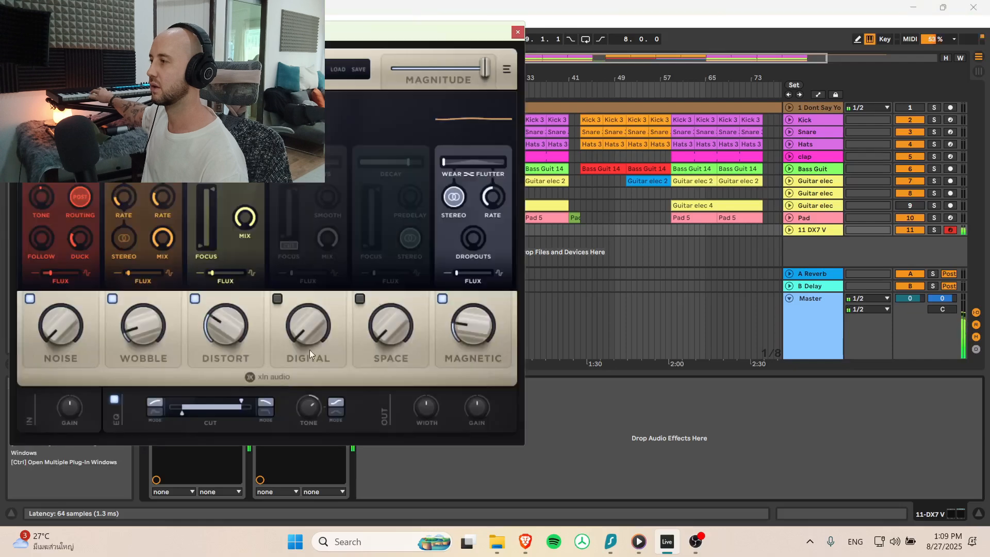
{"action": "left_click_drag", "start_coordinate": [388, 320], "coordinate": [393, 209]}
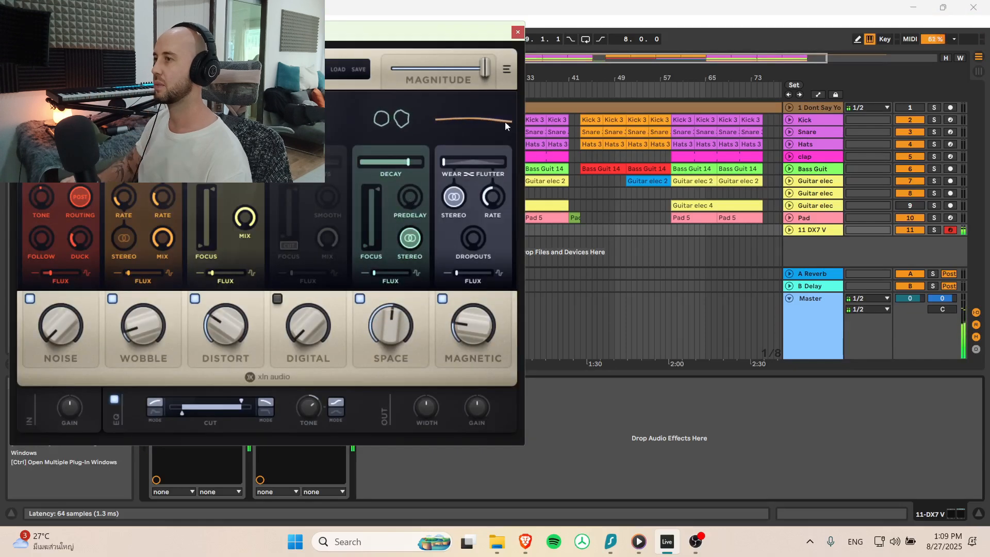
{"action": "left_click", "coordinate": [519, 32]}
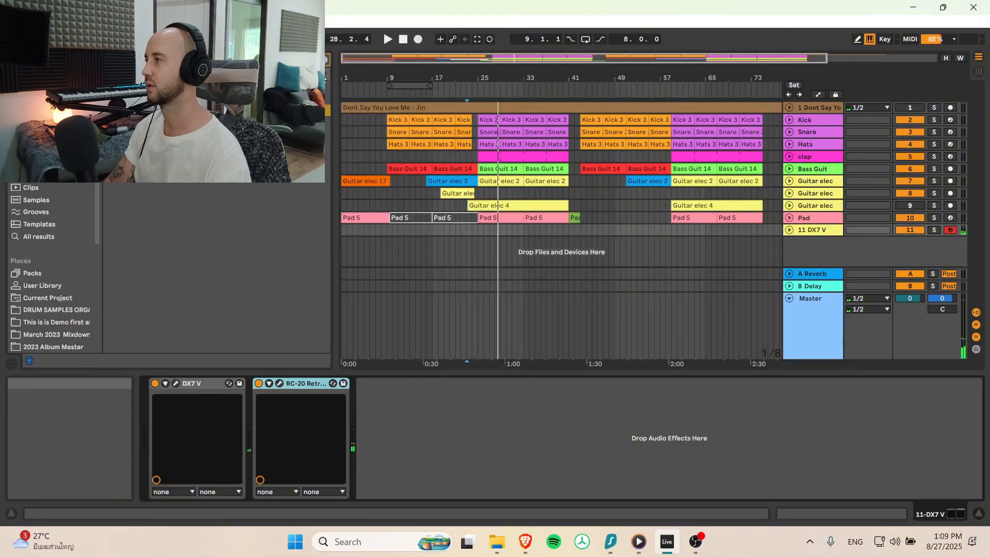
Step: Add an EQ Eight after RC-20 and make band 1 a low cut at 408 Hz with a Q of 0.51
{"action": "key", "text": "ctrl+f"}
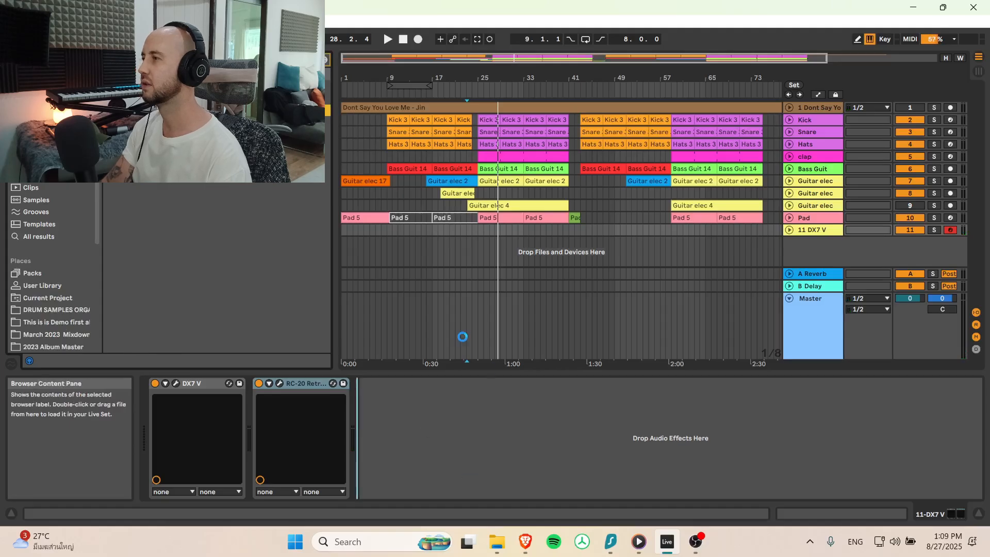
{"action": "left_click", "coordinate": [402, 482]}
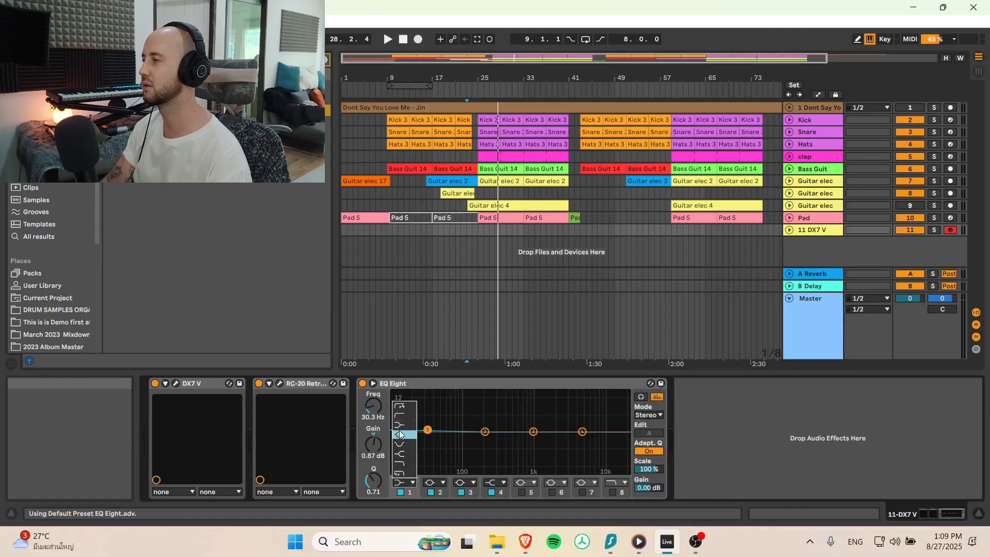
{"action": "left_click", "coordinate": [397, 417]}
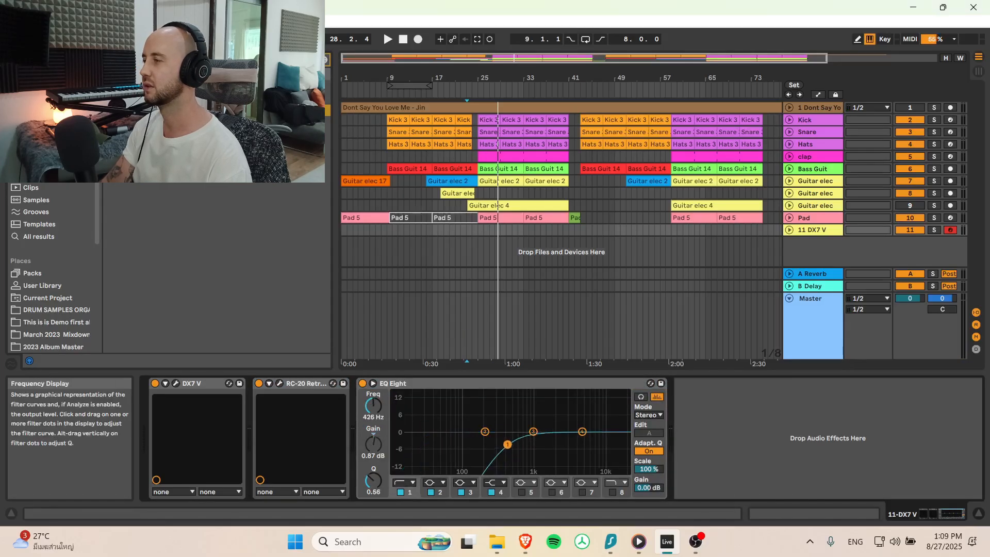
{"action": "left_click_drag", "start_coordinate": [508, 445], "coordinate": [506, 446]}
Step: Play the arrangement from bar 19 and start recording a DX7 V part
{"action": "left_click", "coordinate": [443, 242]}
{"action": "key", "text": "space"}
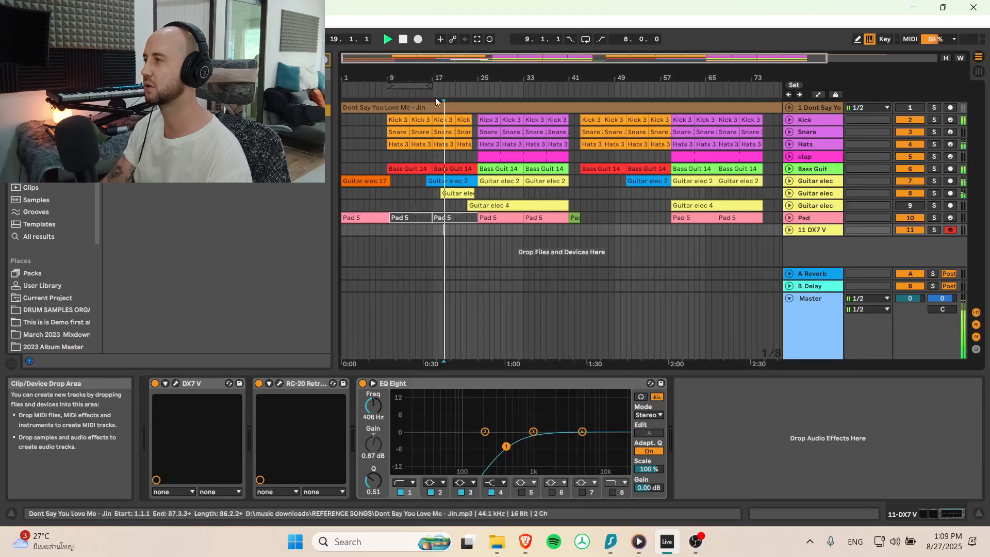
{"action": "left_click", "coordinate": [419, 39]}
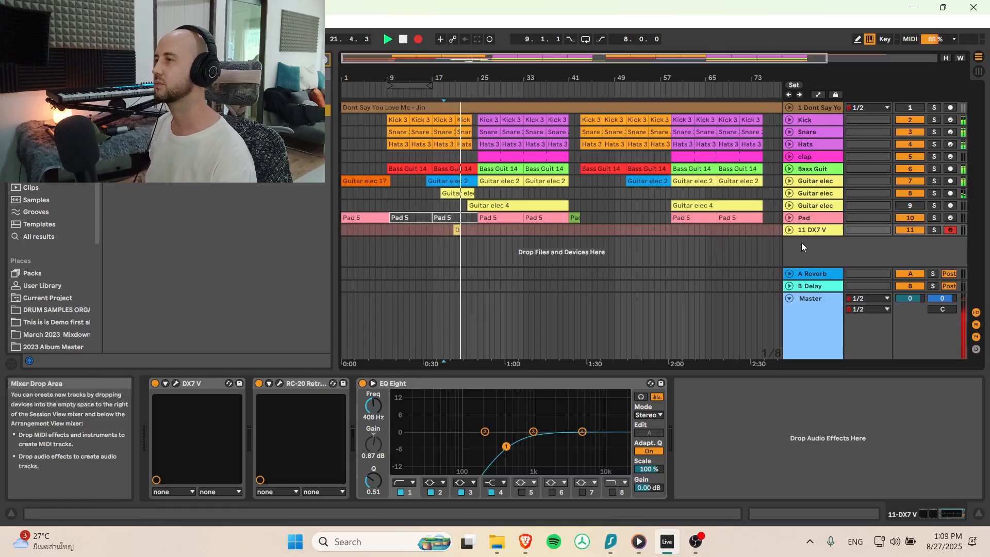
Step: Set the DX7 V track's volume to -2.2 dB and its pan to 29L while recording
{"action": "left_click", "coordinate": [789, 230]}
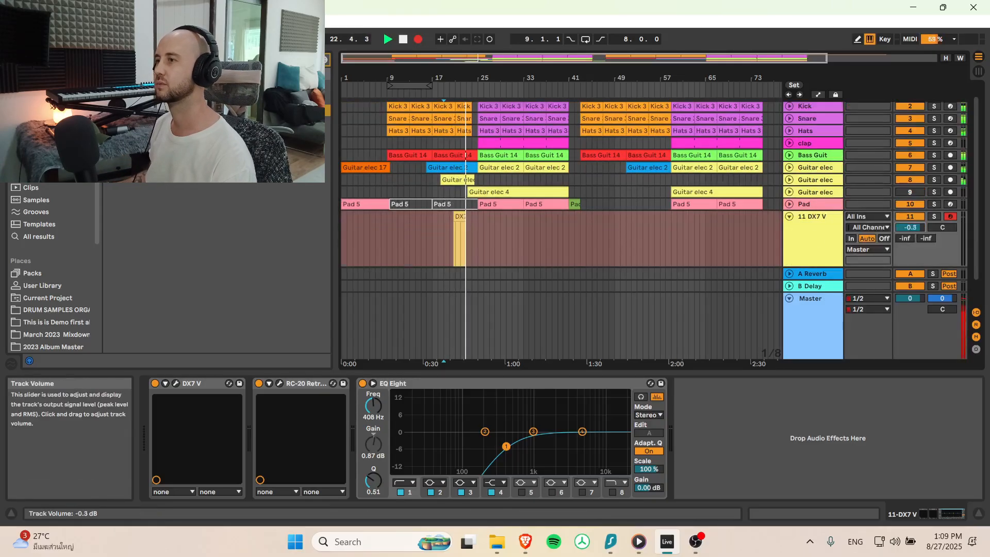
{"action": "left_click_drag", "start_coordinate": [934, 231], "coordinate": [933, 233]}
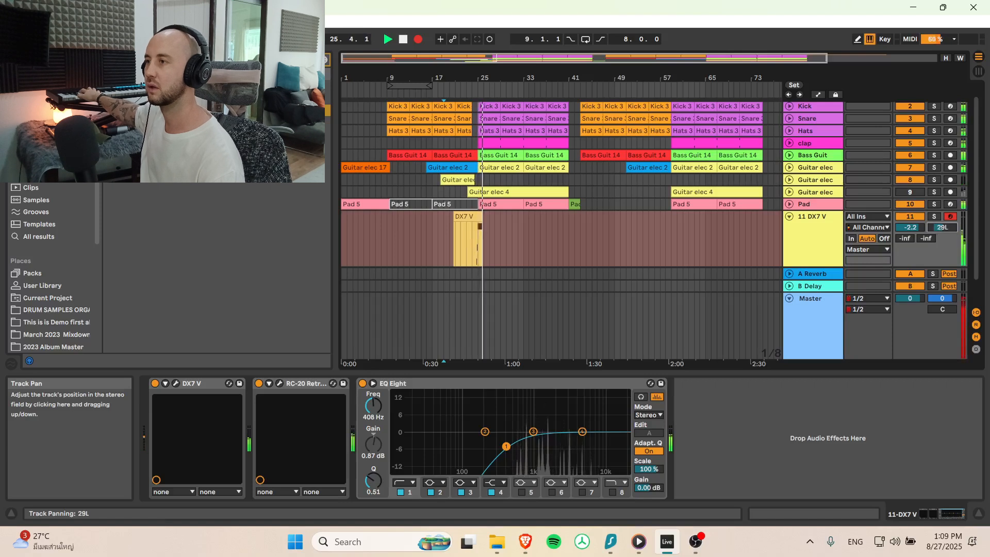
{"action": "left_click_drag", "start_coordinate": [910, 227], "coordinate": [910, 230]}
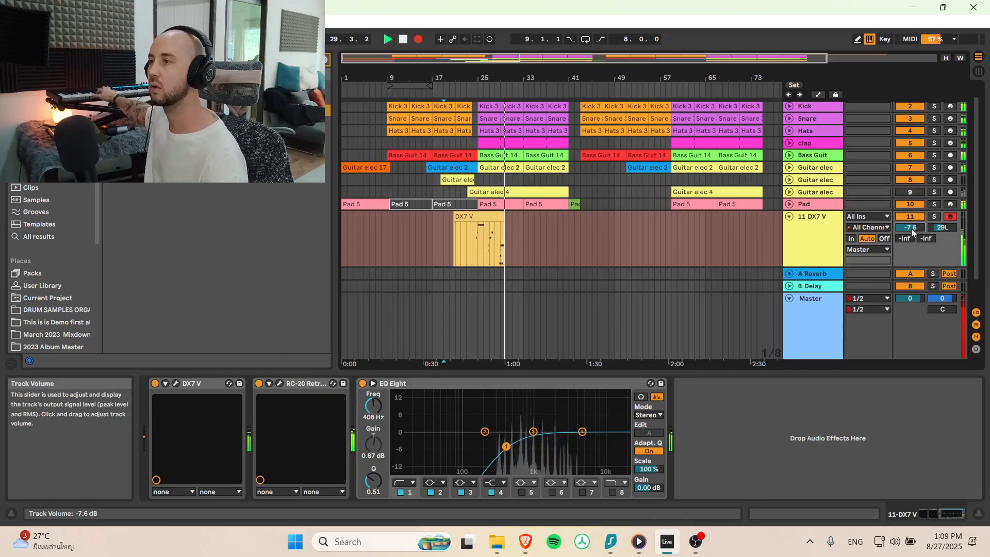
{"action": "mouse_move", "coordinate": [911, 228]}
{"action": "left_mouse_down"}
{"action": "mouse_move", "coordinate": [911, 216]}
{"action": "mouse_move", "coordinate": [911, 225]}
{"action": "left_mouse_up"}
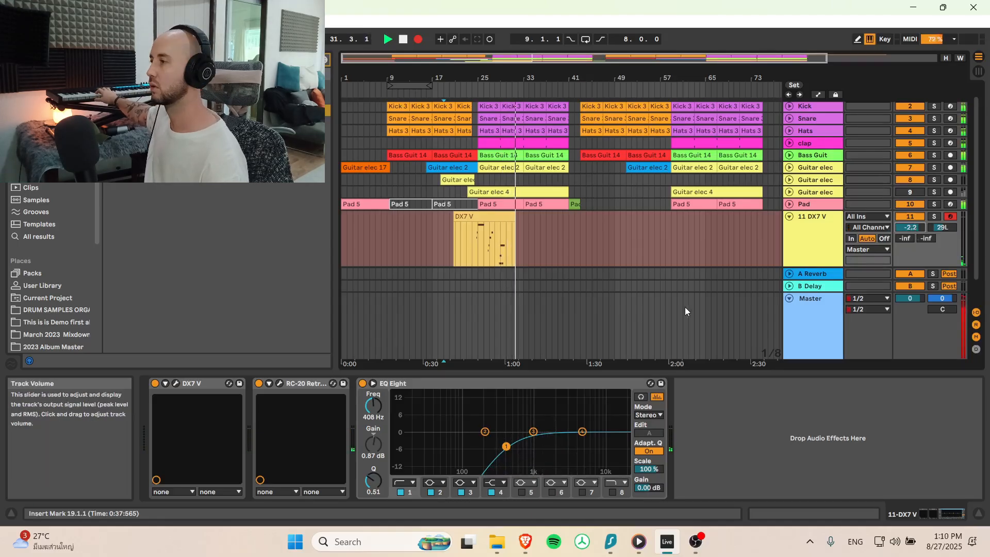
Step: Increase the Space amount in the DX7 V track's RC-20 to about 80 percent and stop the recording
{"action": "left_click", "coordinate": [280, 383]}
{"action": "left_click_drag", "start_coordinate": [383, 338], "coordinate": [369, 274]}
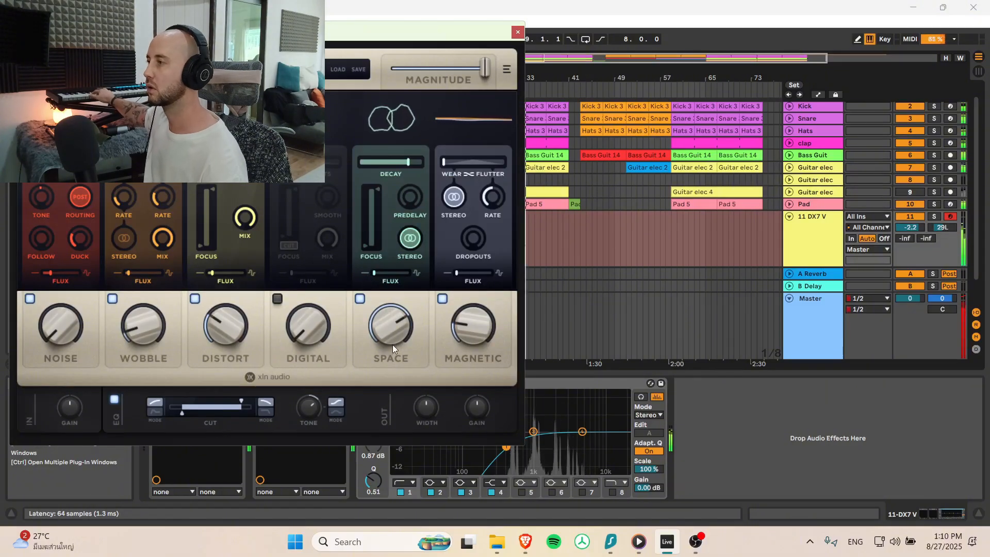
{"action": "left_click_drag", "start_coordinate": [392, 341], "coordinate": [396, 309]}
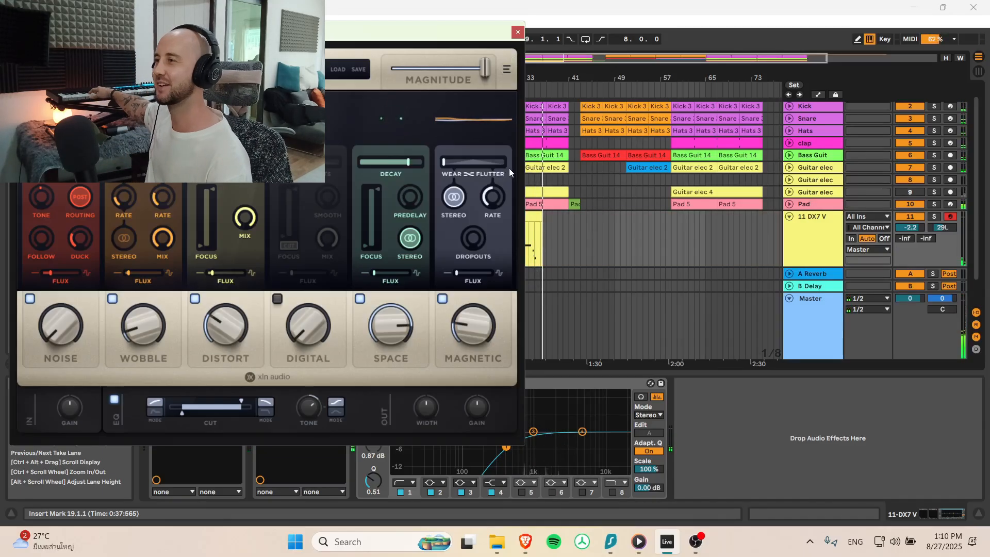
{"action": "left_click", "coordinate": [519, 33]}
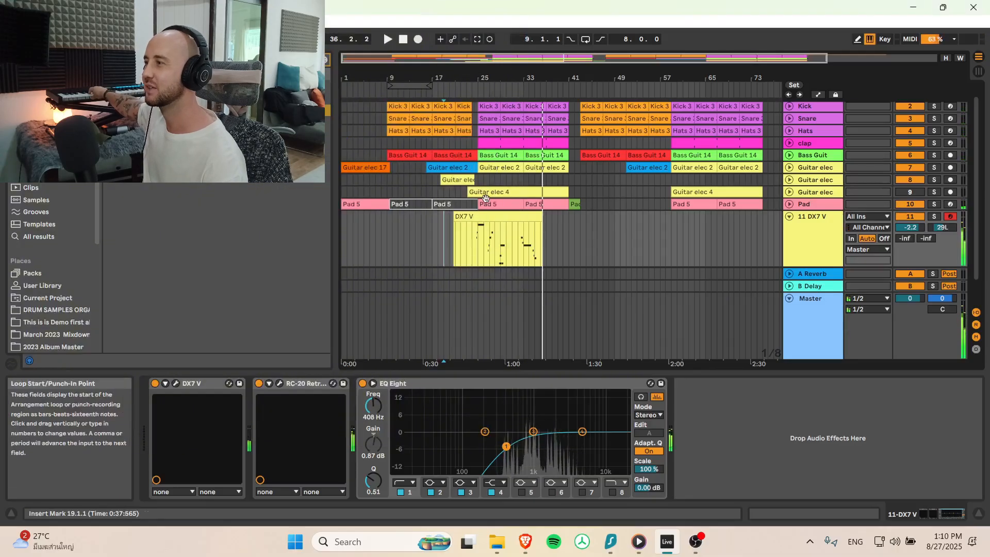
Step: Check the current DX7 V preset and delete the recorded DX7 V clip
{"action": "left_click", "coordinate": [176, 382]}
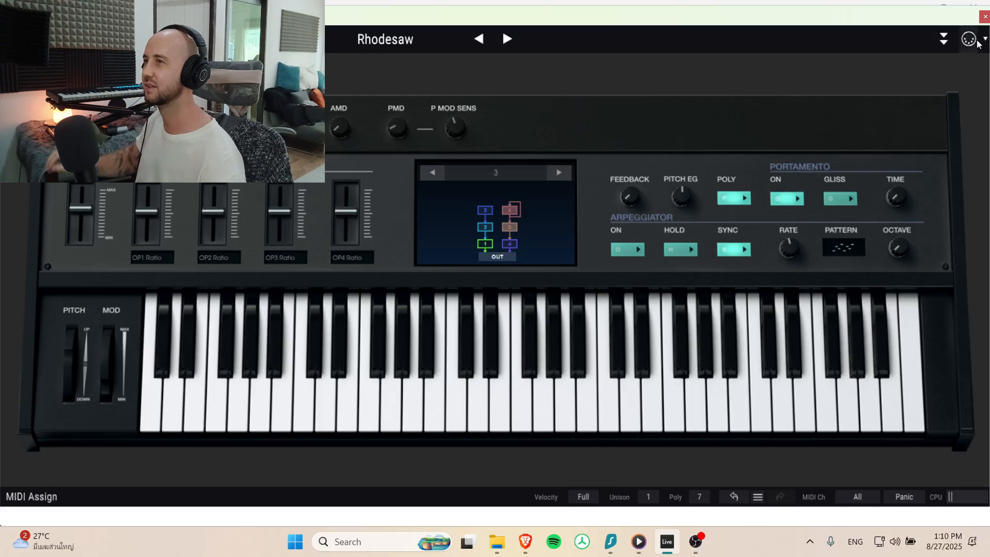
{"action": "left_click", "coordinate": [982, 17]}
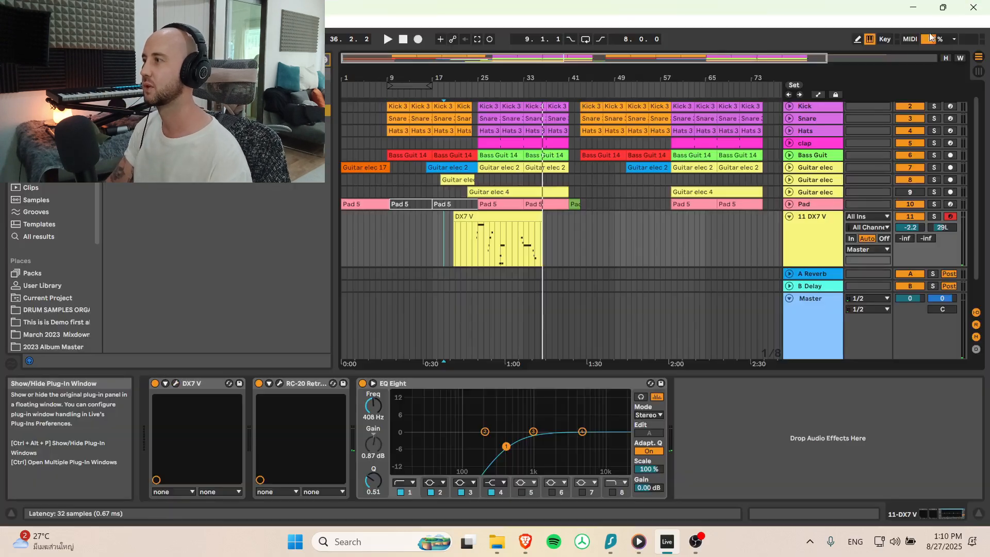
{"action": "left_click", "coordinate": [503, 219]}
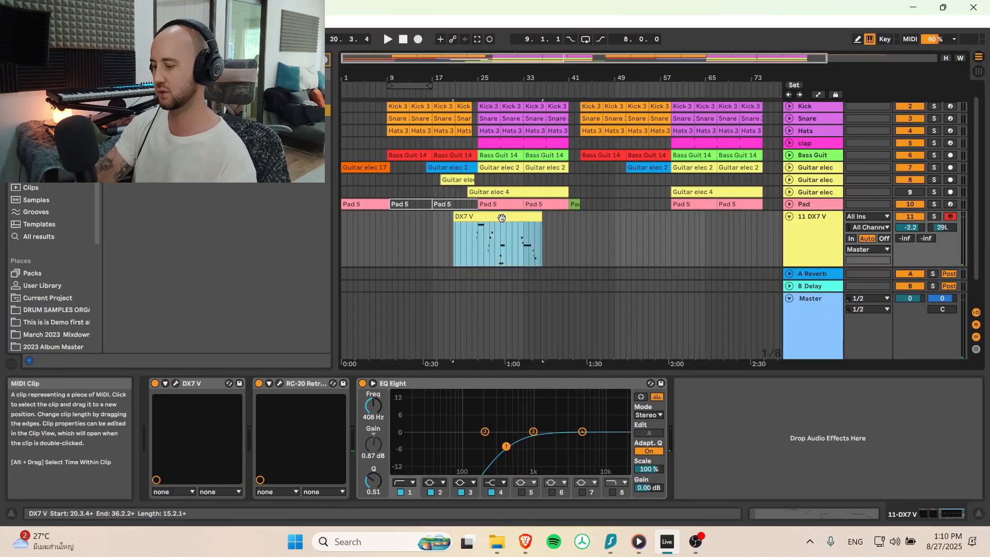
Step: Play the arrangement from about bar 39 and audition DX7 V presets backward from Reversed Sustain through Piano Quattro and Pianite to Pagoda Dreams
{"action": "left_click", "coordinate": [558, 228]}
{"action": "key", "text": "space"}
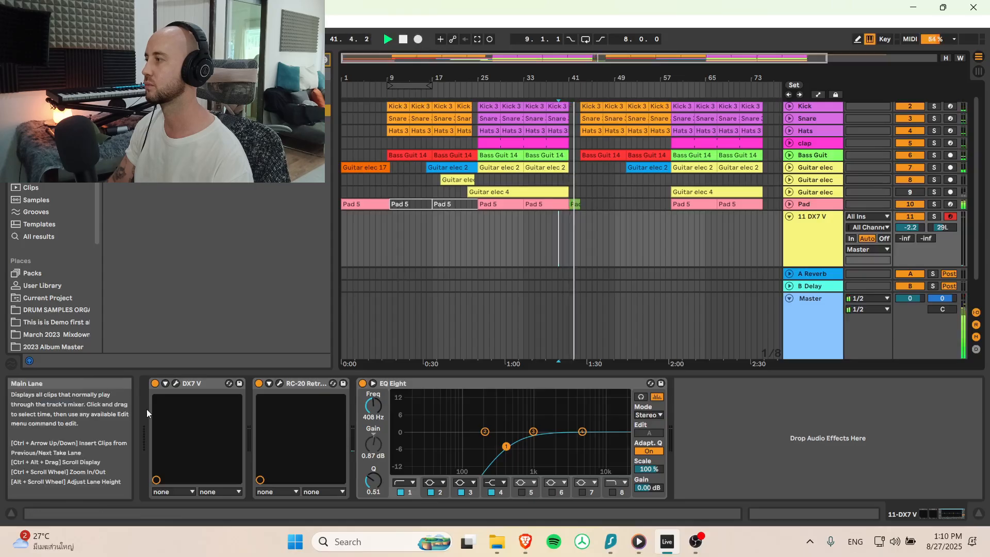
{"action": "left_click", "coordinate": [175, 387]}
{"action": "left_click", "coordinate": [474, 40]}
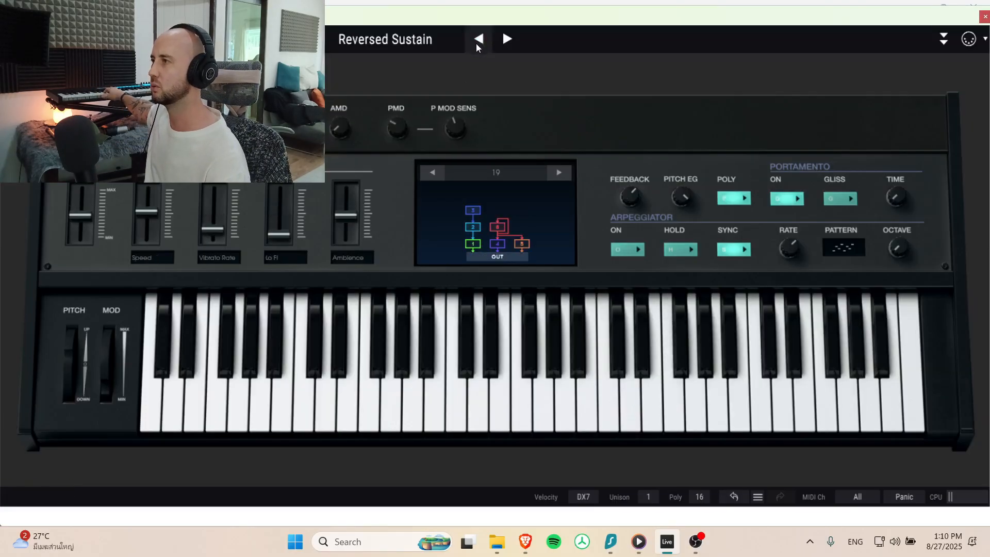
{"action": "left_click", "coordinate": [475, 43]}
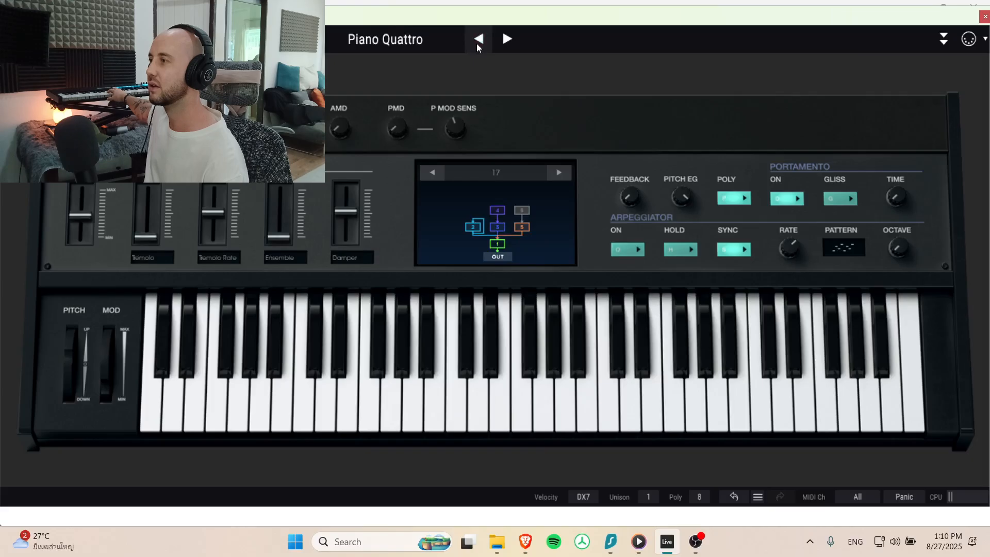
{"action": "left_click", "coordinate": [477, 43]}
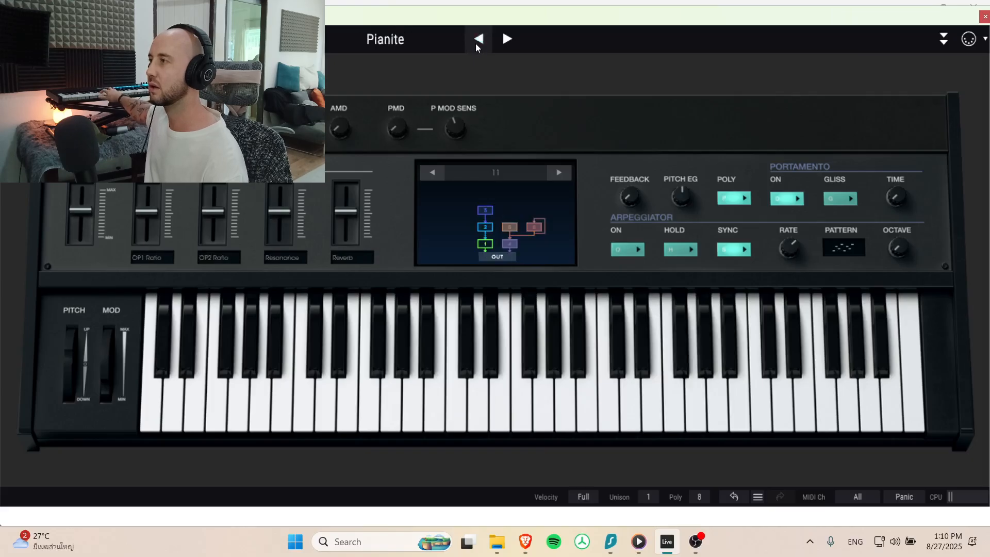
{"action": "left_click", "coordinate": [477, 44]}
{"action": "left_click", "coordinate": [478, 44]}
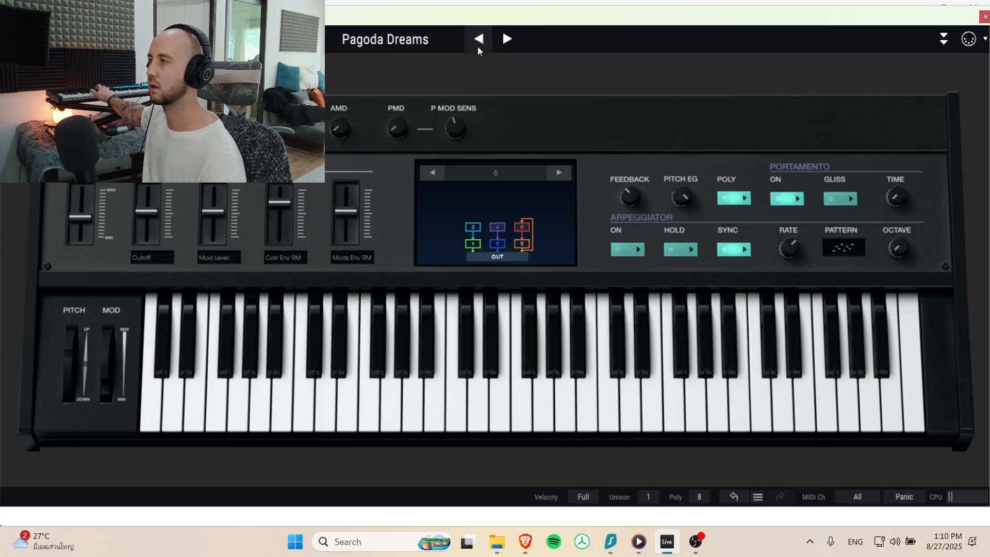
Step: Audition further DX7 V presets backward from Nostalgic Keys to Lyric Rose, and close the synth window
{"action": "left_click", "coordinate": [478, 46]}
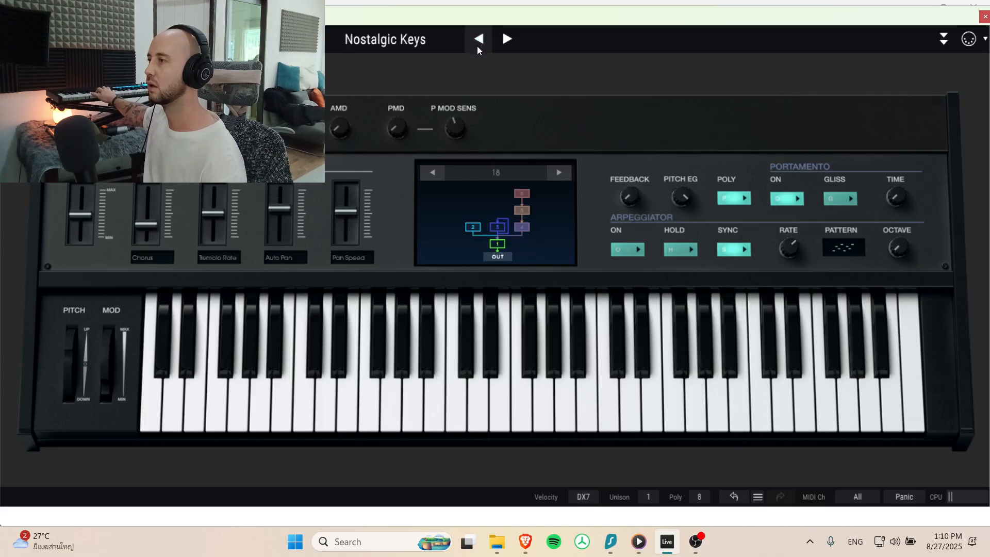
{"action": "left_click", "coordinate": [476, 45]}
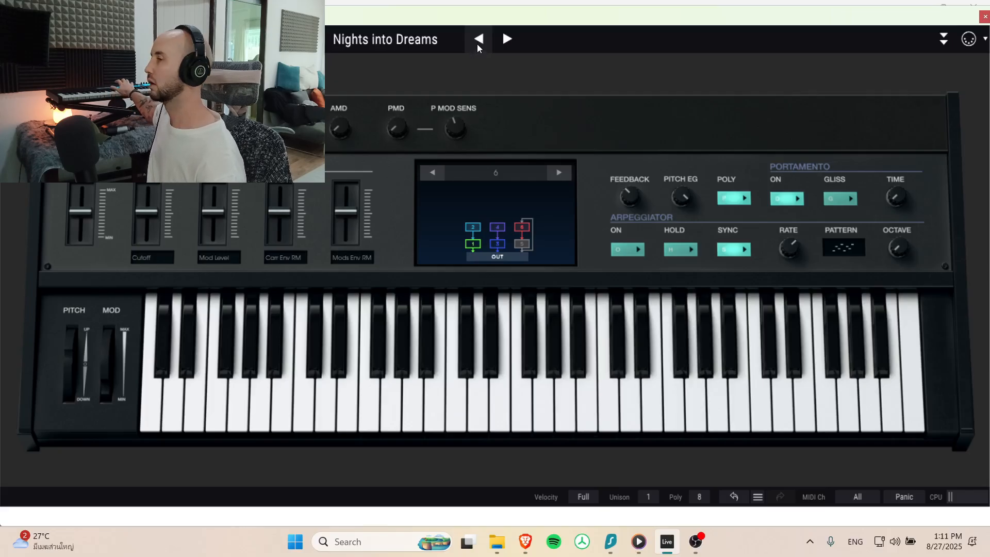
{"action": "left_click", "coordinate": [480, 39]}
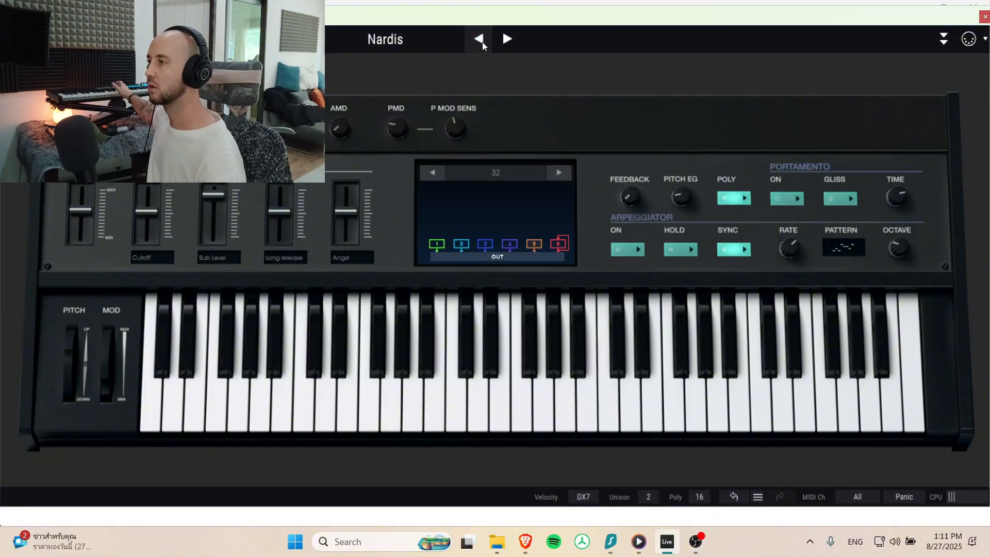
{"action": "left_click", "coordinate": [481, 42]}
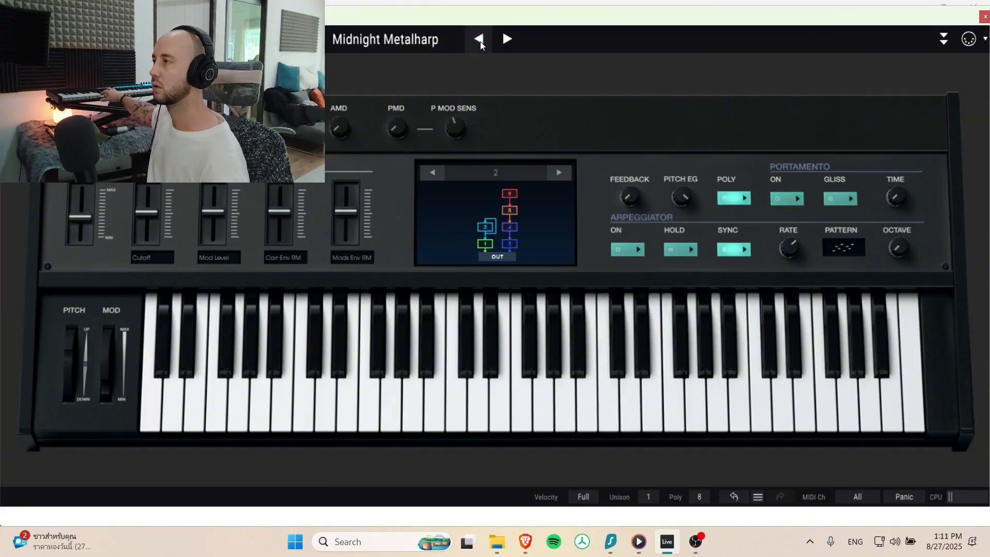
{"action": "left_click", "coordinate": [480, 41]}
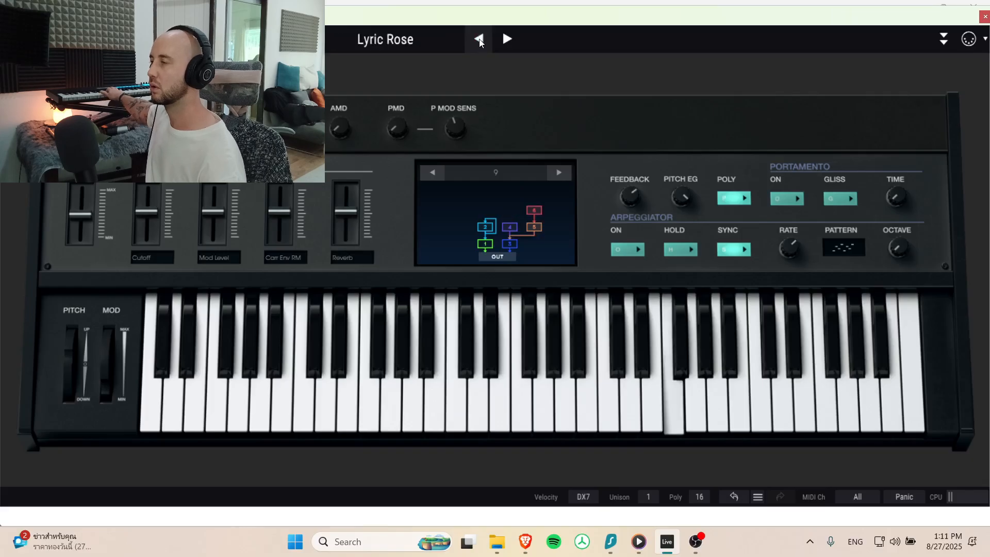
{"action": "left_click", "coordinate": [984, 17]}
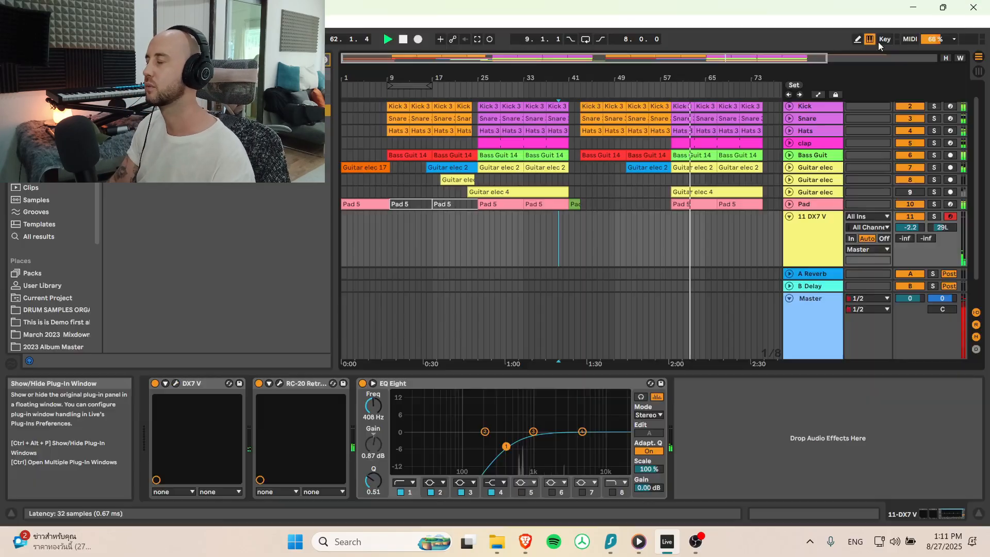
Step: Collapse the DX7 V track, load CMI V onto a new MIDI track and add an EQ Eight after it
{"action": "left_click", "coordinate": [789, 217]}
{"action": "left_click", "coordinate": [41, 138]}
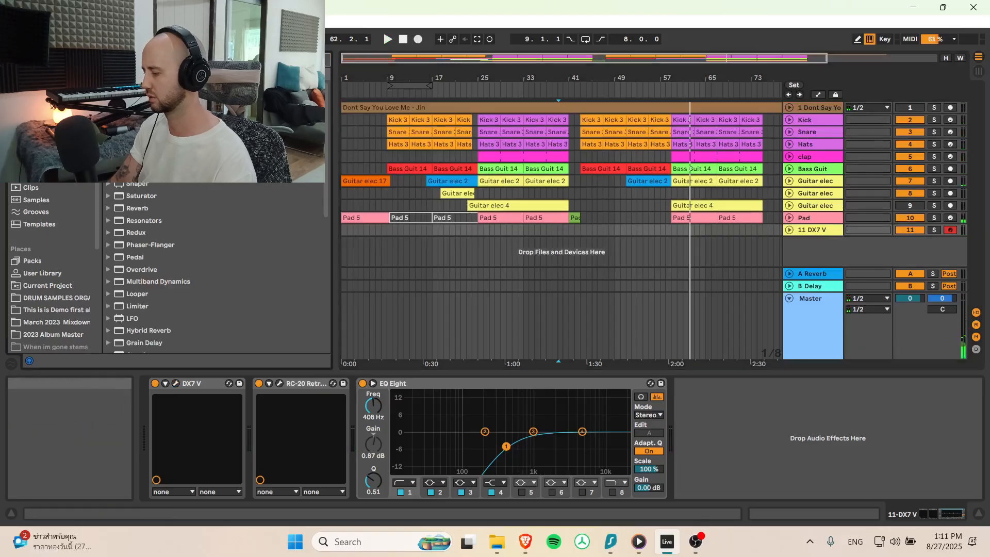
{"action": "key", "text": "ctrl+f"}
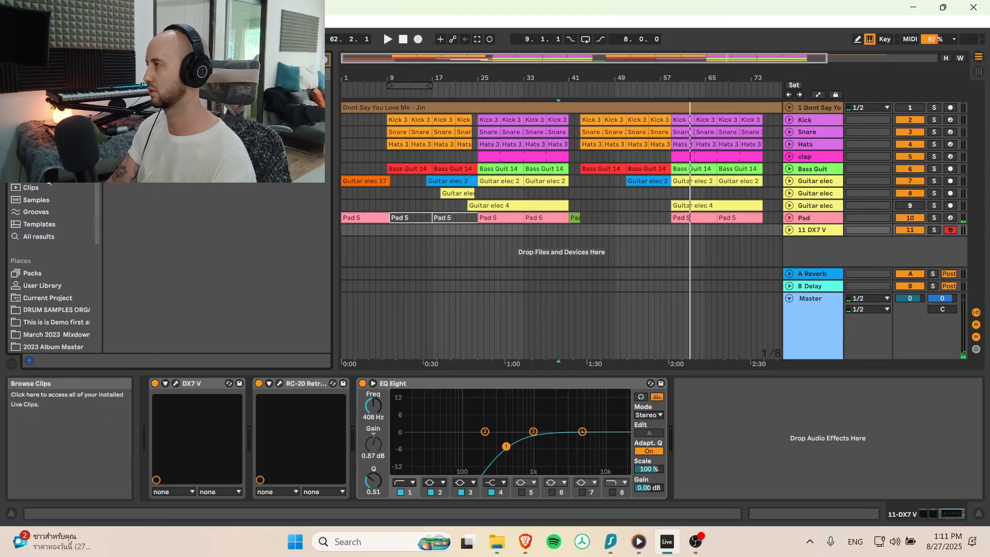
{"action": "left_click_drag", "start_coordinate": [420, 193], "coordinate": [828, 243]}
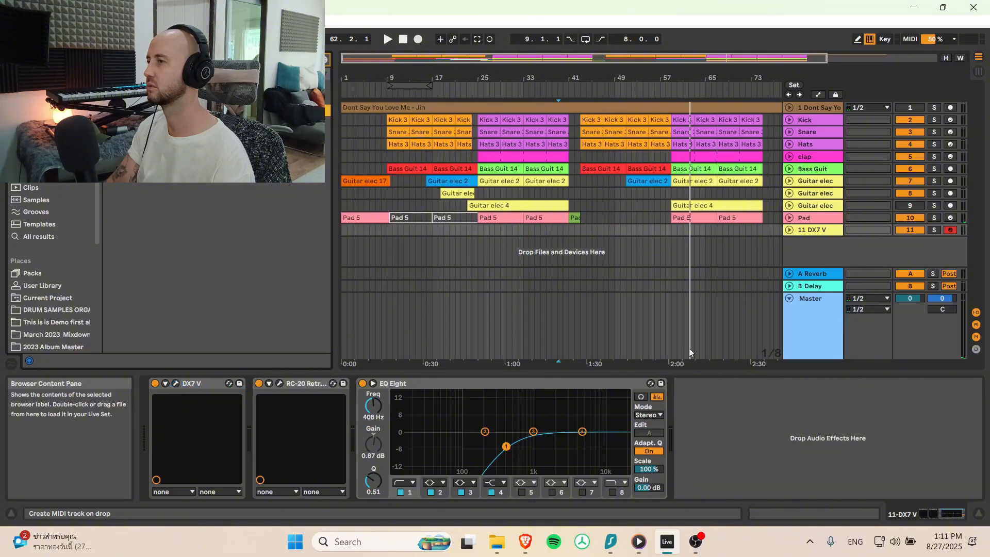
{"action": "left_click_drag", "start_coordinate": [691, 353], "coordinate": [837, 242]}
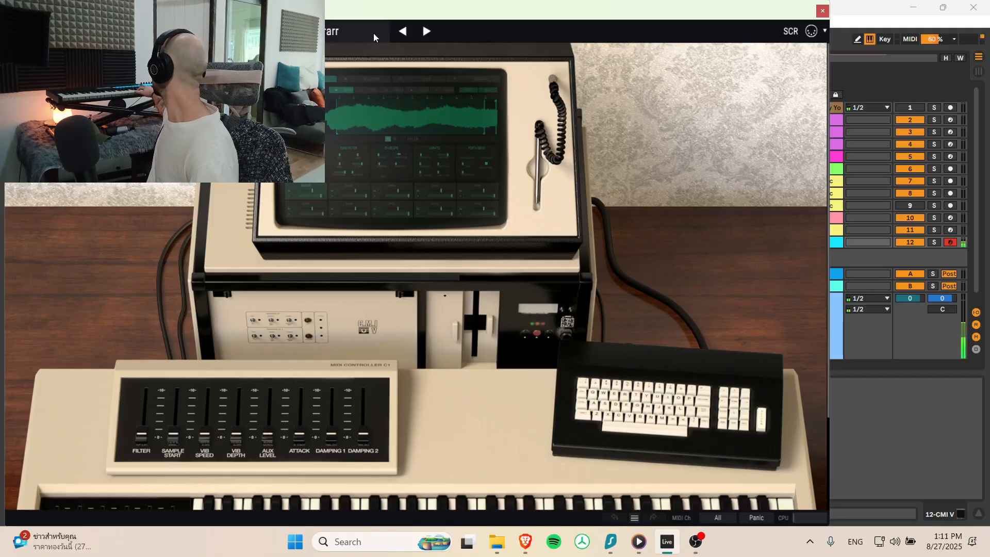
{"action": "left_click", "coordinate": [822, 12]}
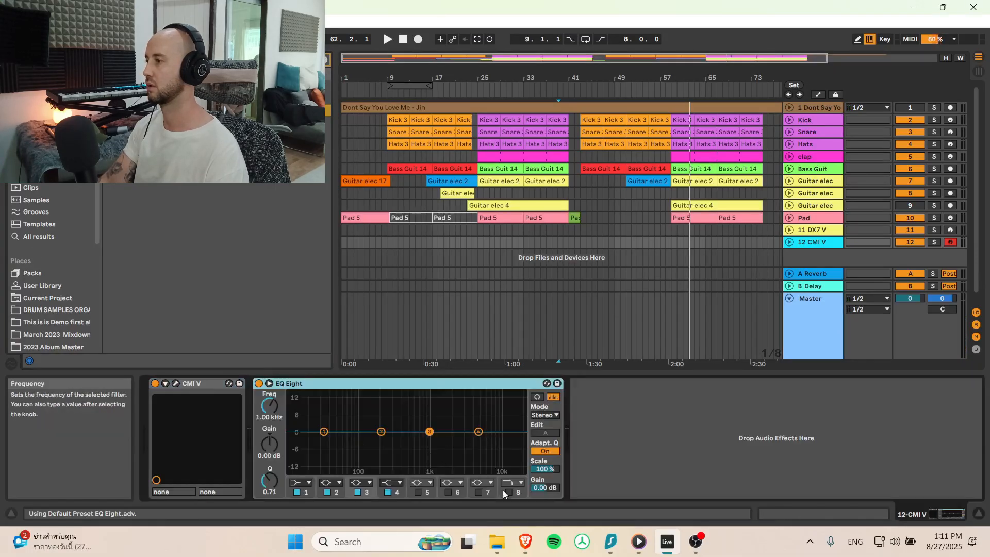
Step: Set the CMI V track's EQ Eight to a low cut at 124 Hz and a high cut at 1.38 kHz
{"action": "left_click", "coordinate": [509, 491]}
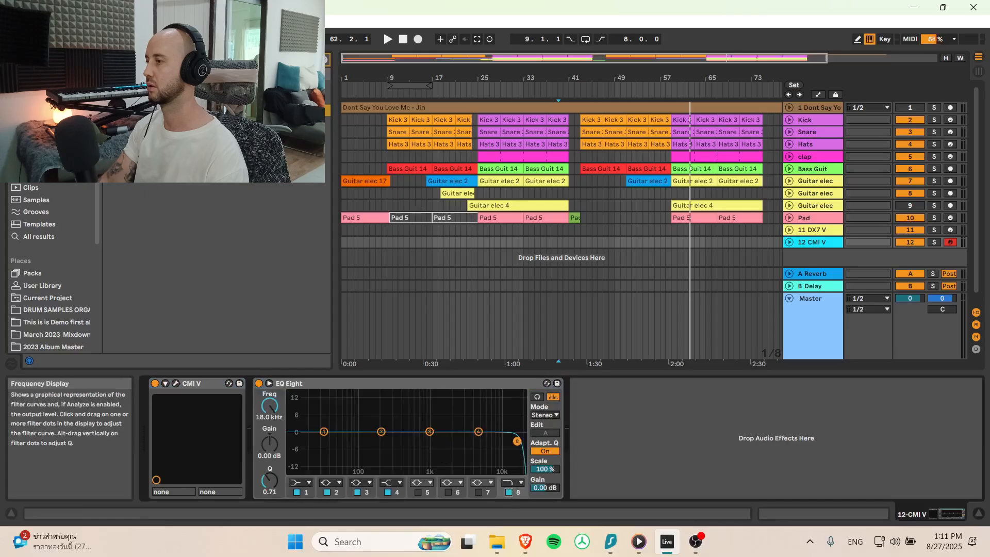
{"action": "left_click", "coordinate": [309, 482]}
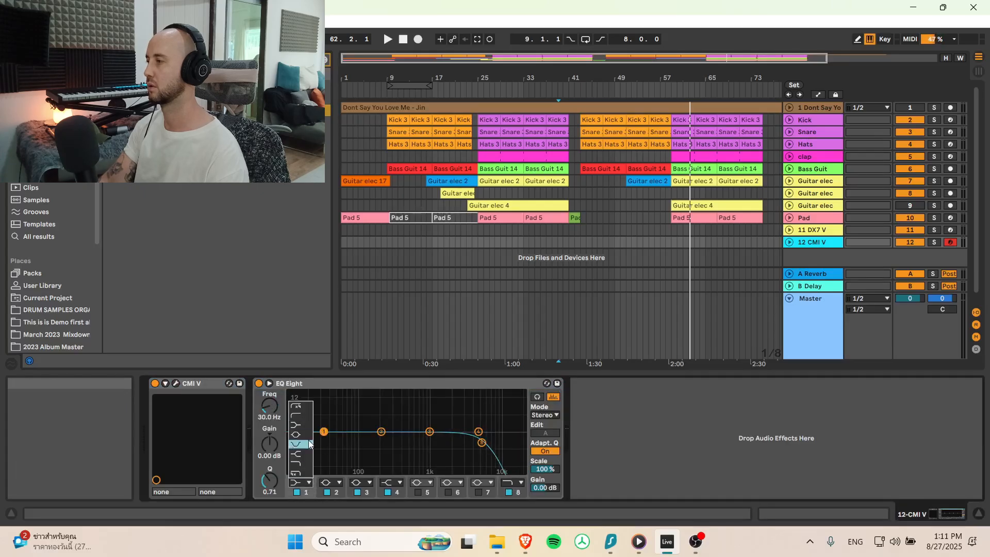
{"action": "left_click", "coordinate": [302, 417]}
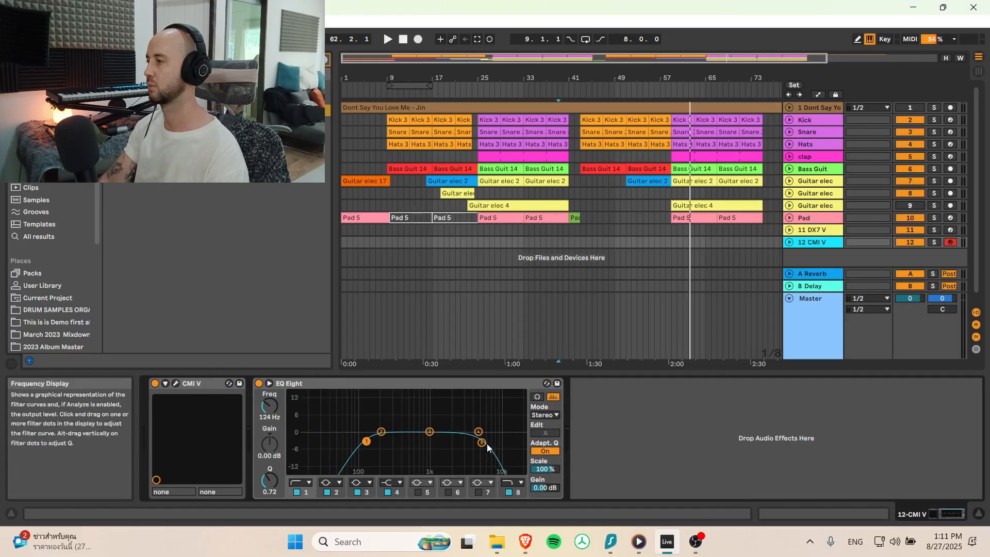
{"action": "left_click_drag", "start_coordinate": [483, 443], "coordinate": [461, 442]}
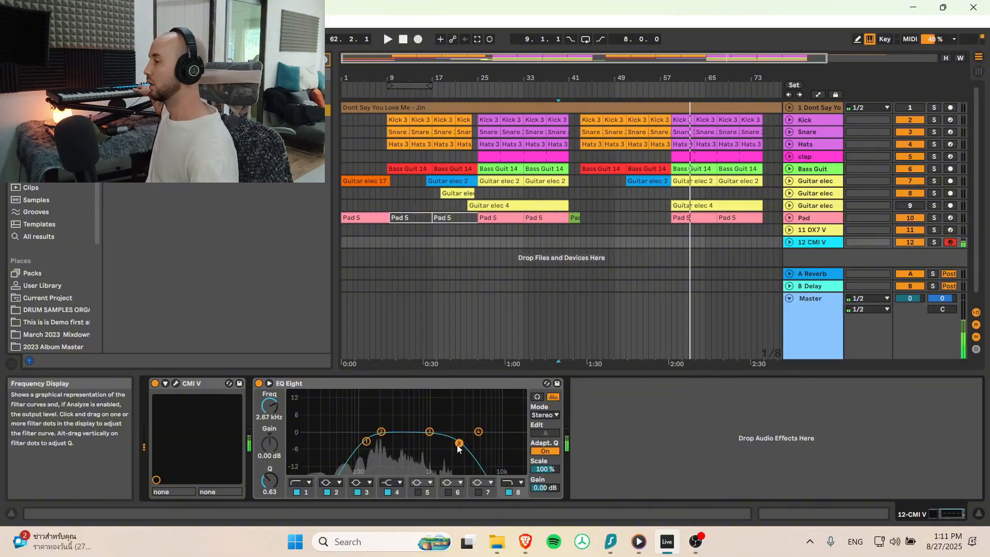
{"action": "left_click_drag", "start_coordinate": [459, 443], "coordinate": [439, 440]}
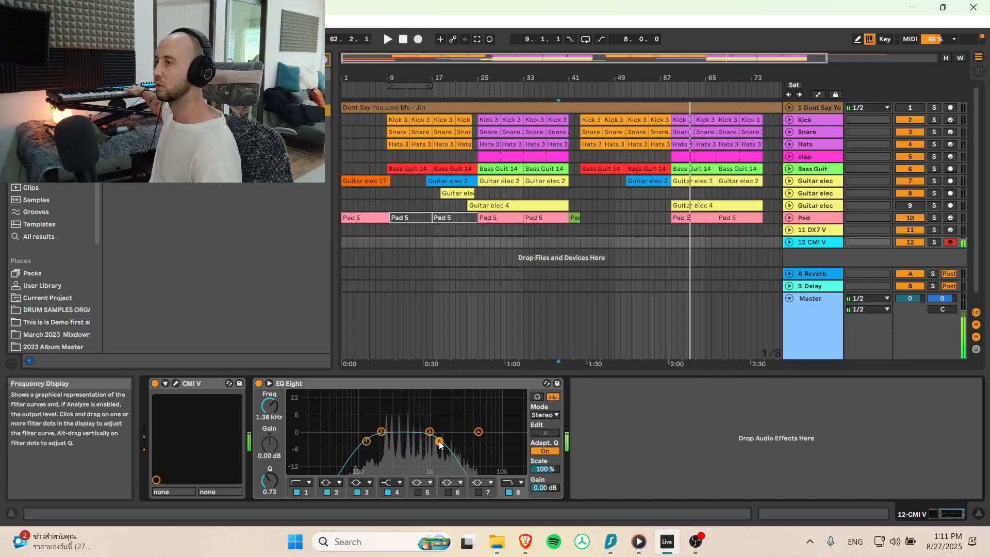
Step: Record a CMI V chord part from about bar 23 to bar 41 over the arrangement
{"action": "left_click", "coordinate": [468, 242]}
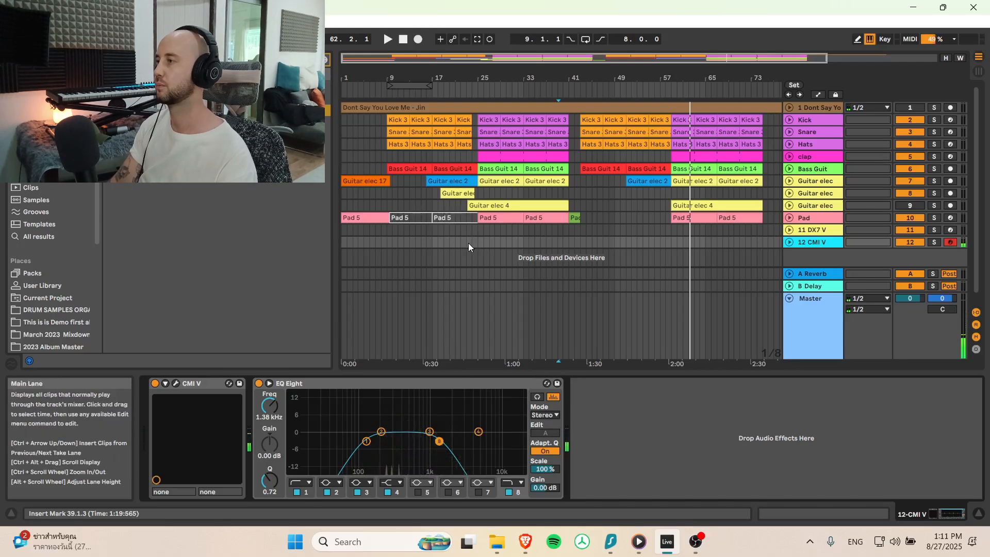
{"action": "key", "text": "space"}
{"action": "left_click", "coordinate": [419, 38]}
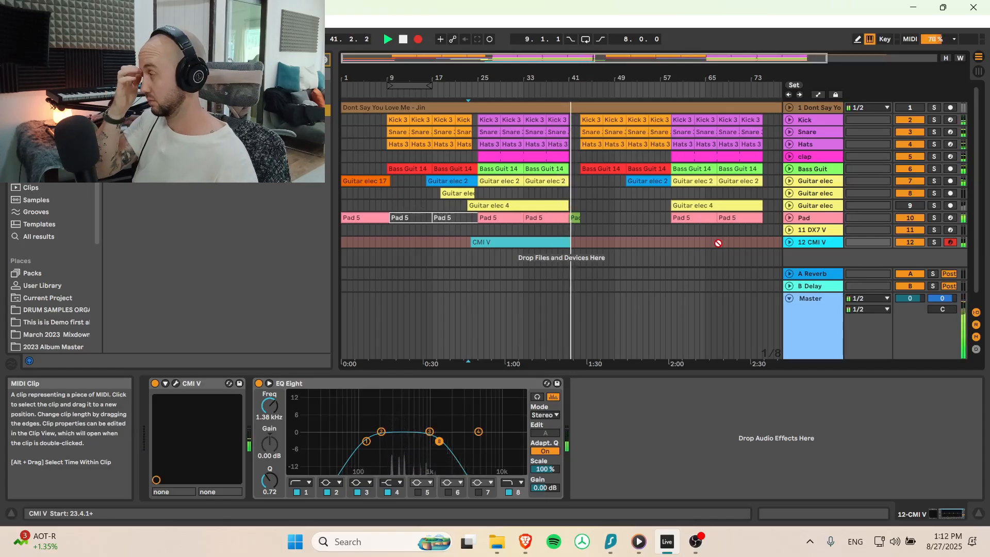
{"action": "key", "text": "space"}
Step: Expand the CMI V track, trim the recorded clip's start to bar 25 and open its notes
{"action": "left_click", "coordinate": [789, 242]}
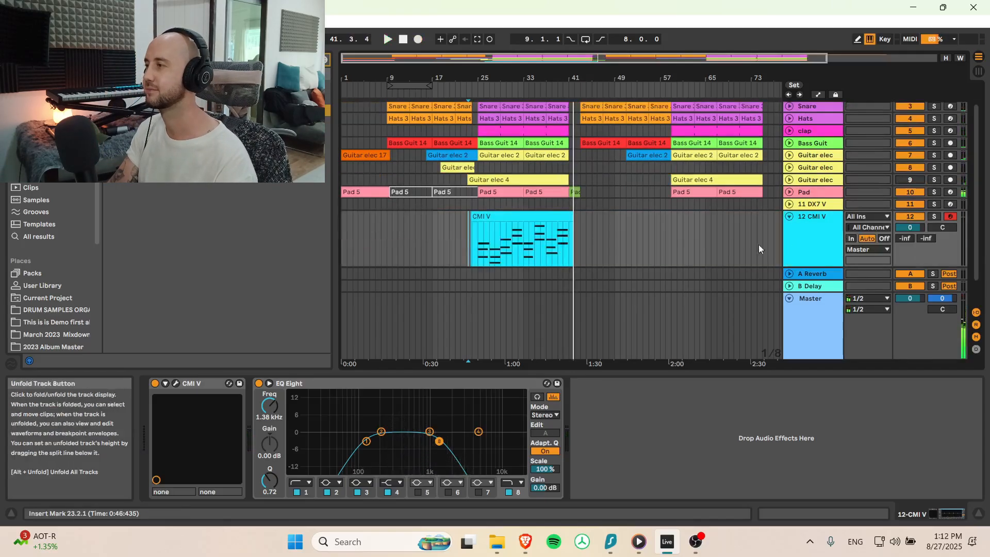
{"action": "left_click", "coordinate": [478, 216]}
{"action": "left_click_drag", "start_coordinate": [478, 216], "coordinate": [478, 217]}
{"action": "double_click", "coordinate": [488, 219]}
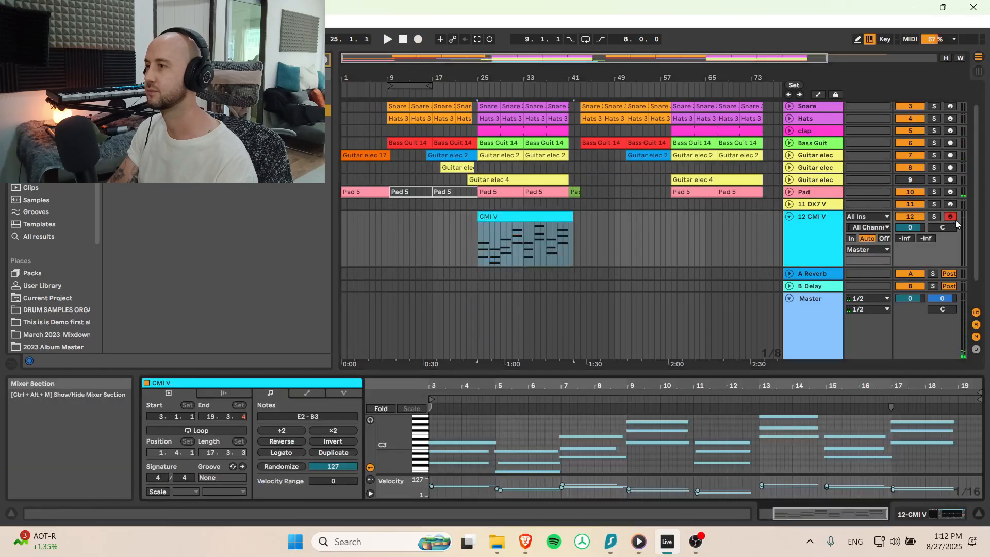
Step: Solo and play the CMI V track, and apply Legato to the first four chords of the clip
{"action": "left_click", "coordinate": [933, 216]}
{"action": "key", "text": "space"}
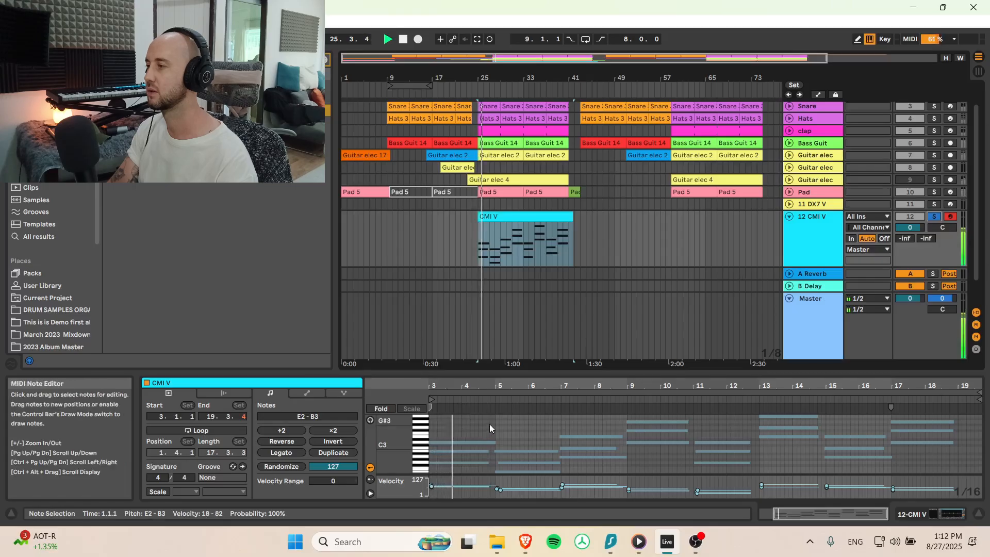
{"action": "left_click_drag", "start_coordinate": [477, 418], "coordinate": [530, 455]}
{"action": "left_click_drag", "start_coordinate": [589, 486], "coordinate": [665, 518]}
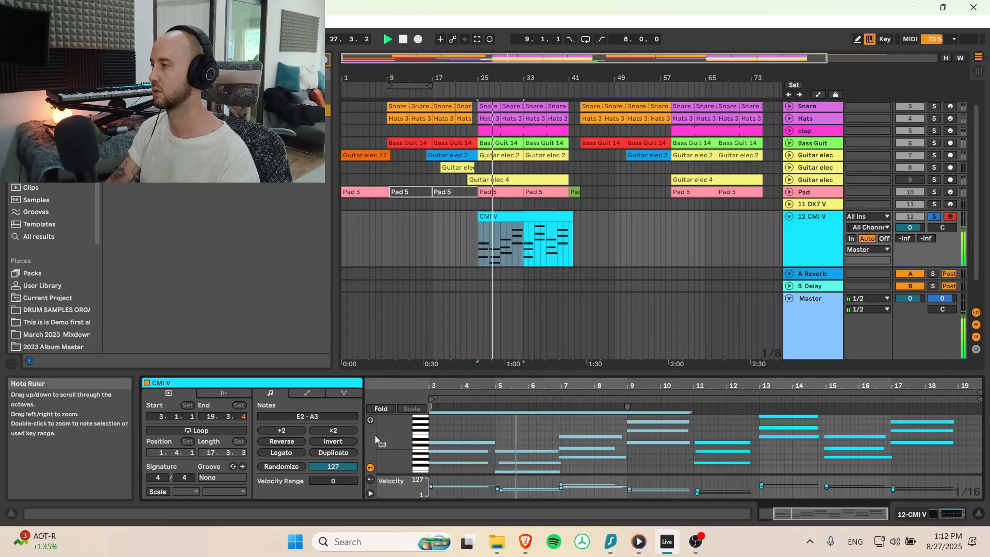
{"action": "left_click", "coordinate": [291, 453]}
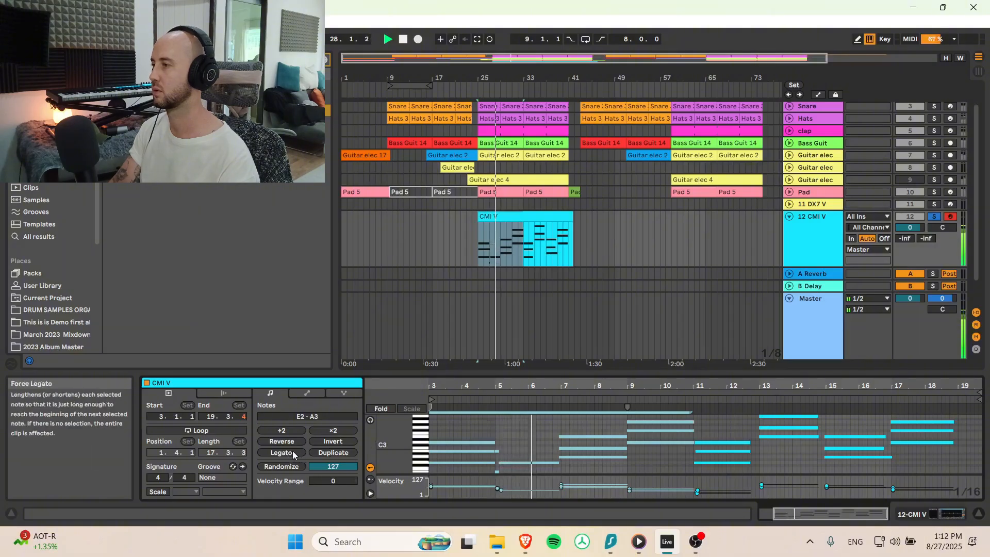
Step: Align the second chord's notes to start at bar 5 of the clip and extend the short ones to bar 7
{"action": "scroll", "coordinate": [498, 450], "scroll_direction": "down", "scroll_amount": 2}
{"action": "left_click", "coordinate": [503, 450]}
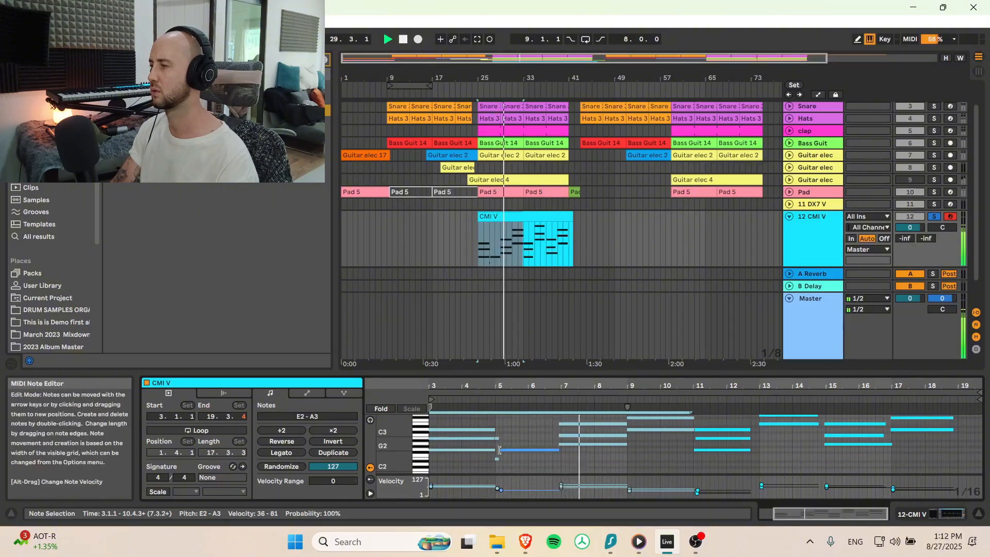
{"action": "left_click", "coordinate": [501, 451]}
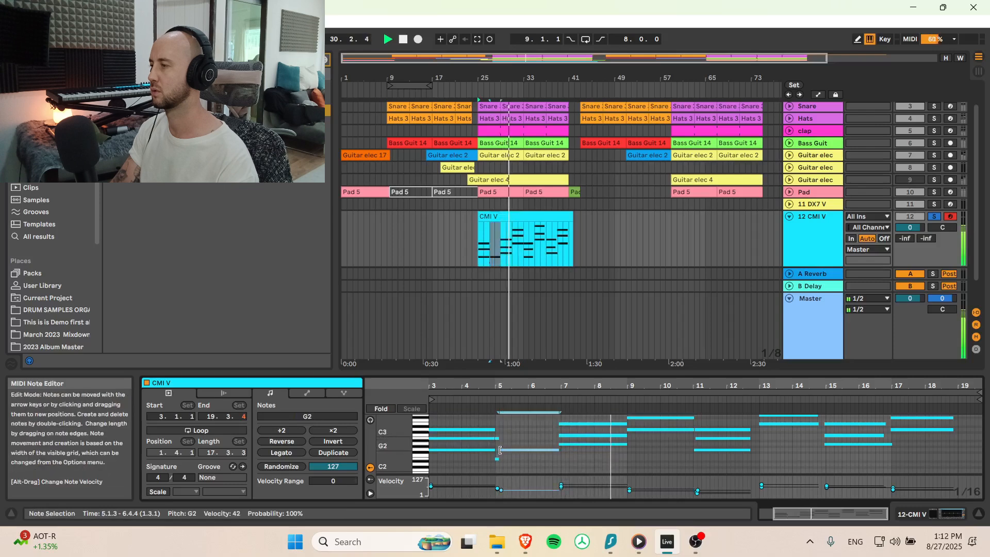
{"action": "left_click", "coordinate": [499, 458]}
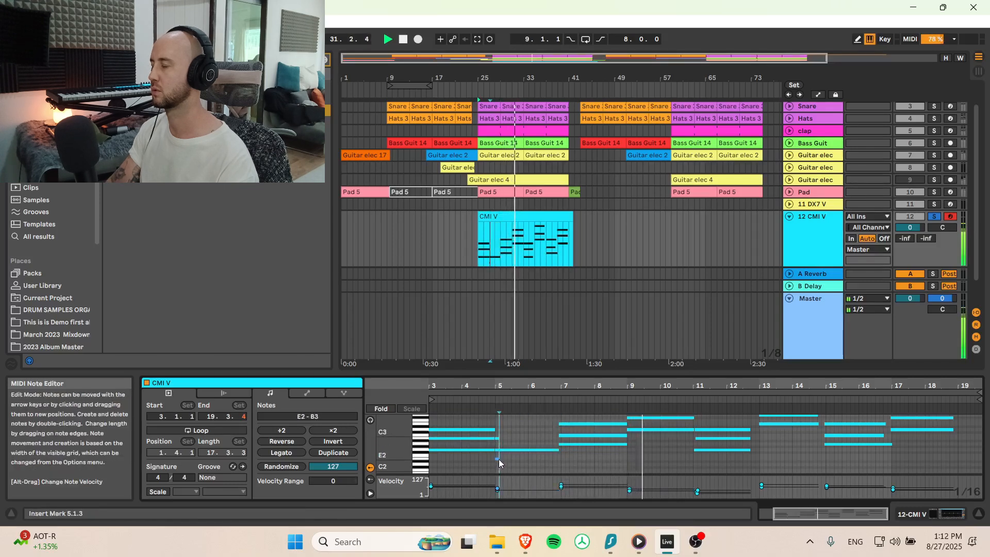
{"action": "left_click", "coordinate": [497, 459]}
{"action": "left_click", "coordinate": [498, 439], "text": "shift"}
Step: Nudge the third chord to start at bar 7 of the clip, check the fourth chord and stop playback
{"action": "left_click_drag", "start_coordinate": [498, 442], "coordinate": [575, 423]}
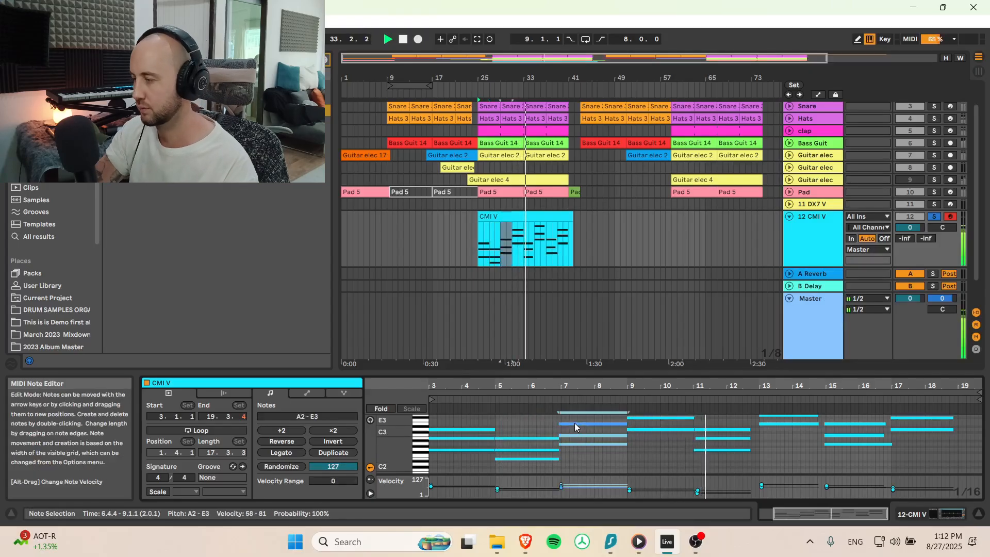
{"action": "key", "text": "Right"}
{"action": "left_click_drag", "start_coordinate": [656, 449], "coordinate": [671, 400]}
{"action": "scroll", "coordinate": [655, 428], "scroll_direction": "up", "scroll_amount": 2}
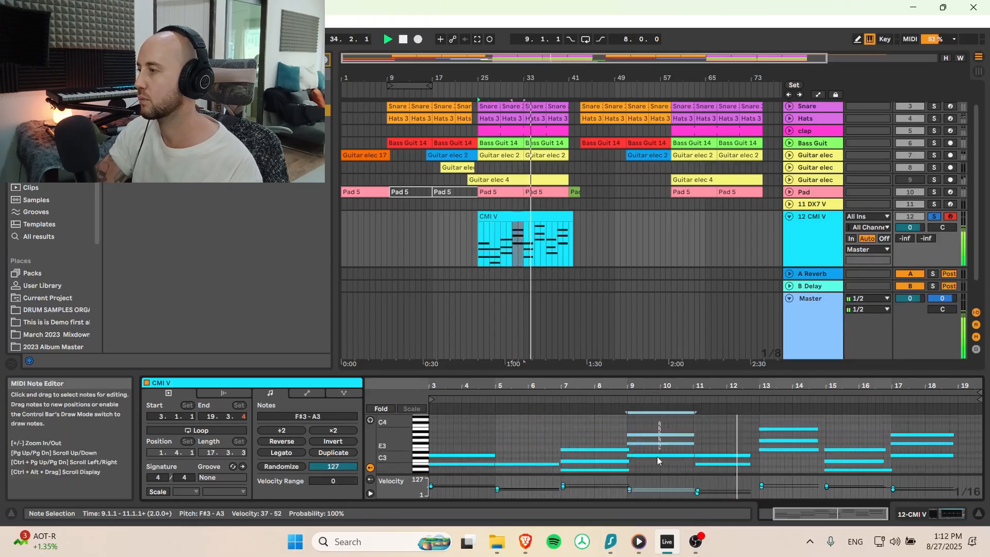
{"action": "scroll", "coordinate": [635, 448], "scroll_direction": "down", "scroll_amount": 2}
{"action": "scroll", "coordinate": [633, 450], "scroll_direction": "up", "scroll_amount": 1}
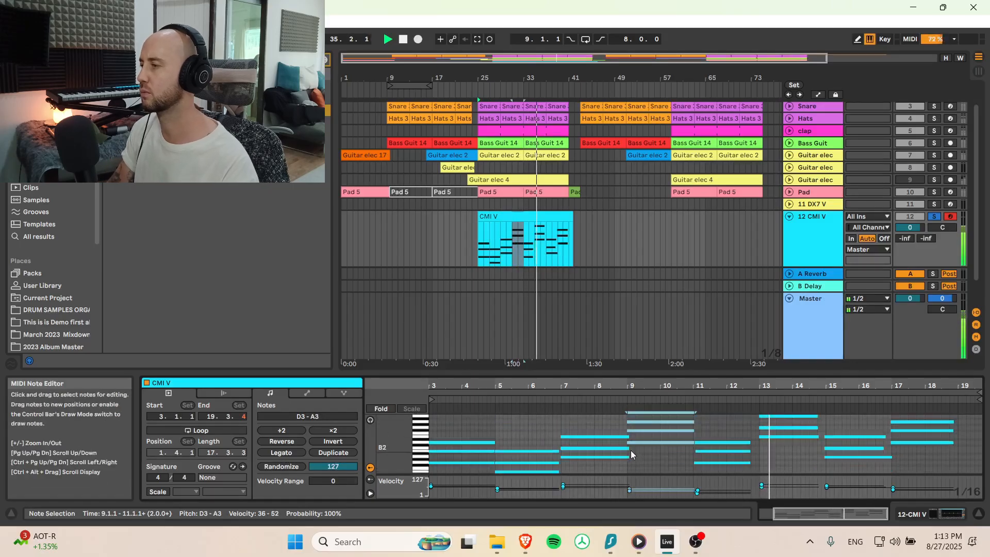
{"action": "left_click_drag", "start_coordinate": [625, 427], "coordinate": [610, 488]}
{"action": "key", "text": "space"}
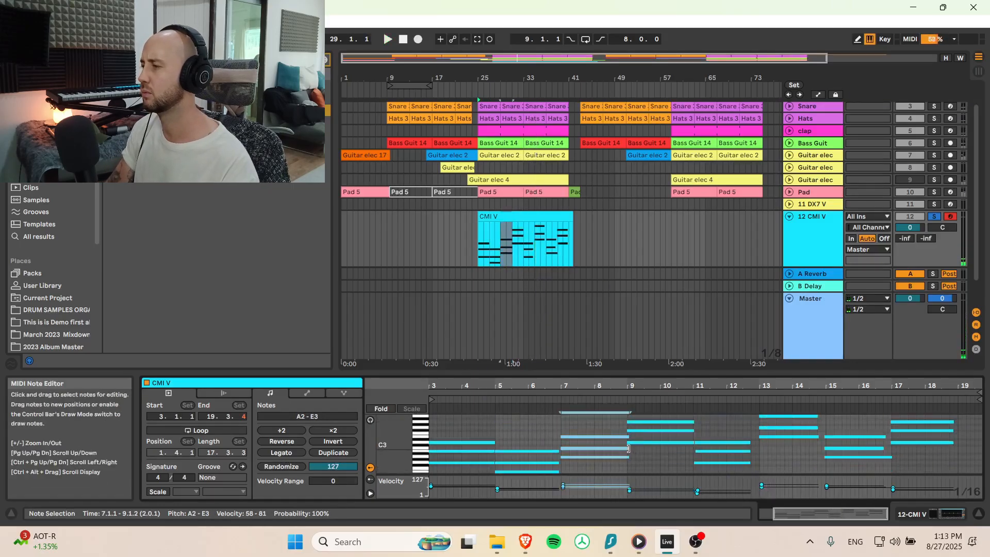
Step: Apply Legato to the second chord of the CMI V clip and split the clip at bar 33
{"action": "left_click_drag", "start_coordinate": [544, 439], "coordinate": [541, 487]}
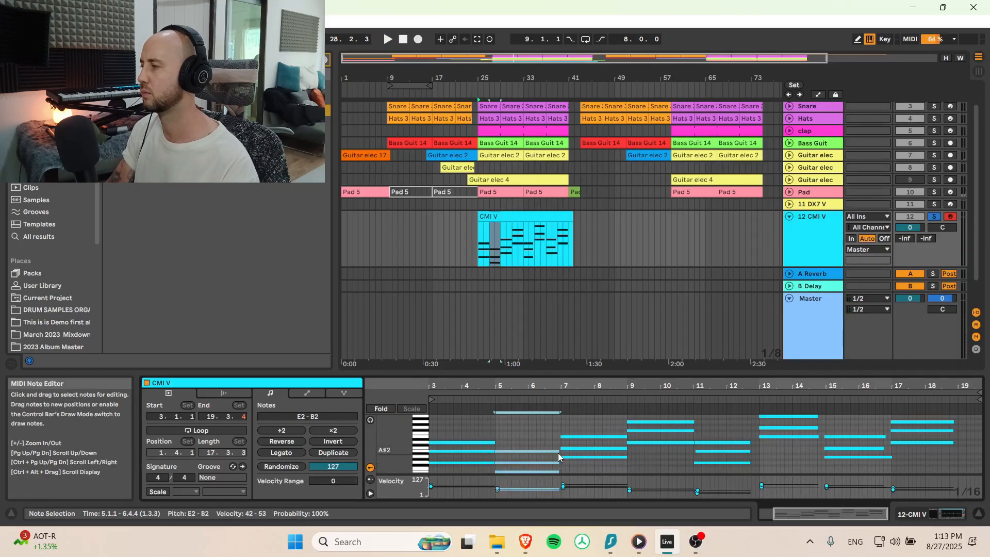
{"action": "left_click", "coordinate": [294, 453]}
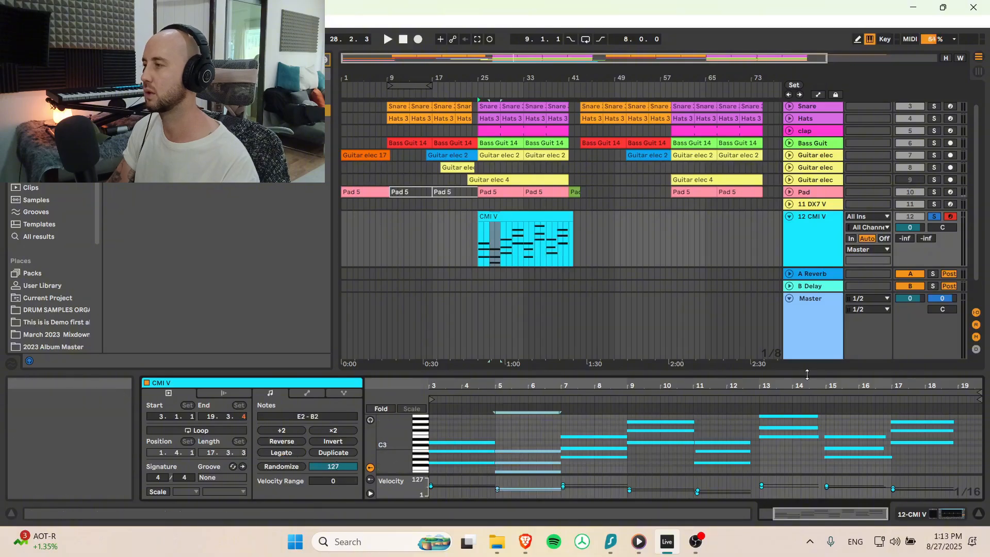
{"action": "left_click", "coordinate": [479, 222]}
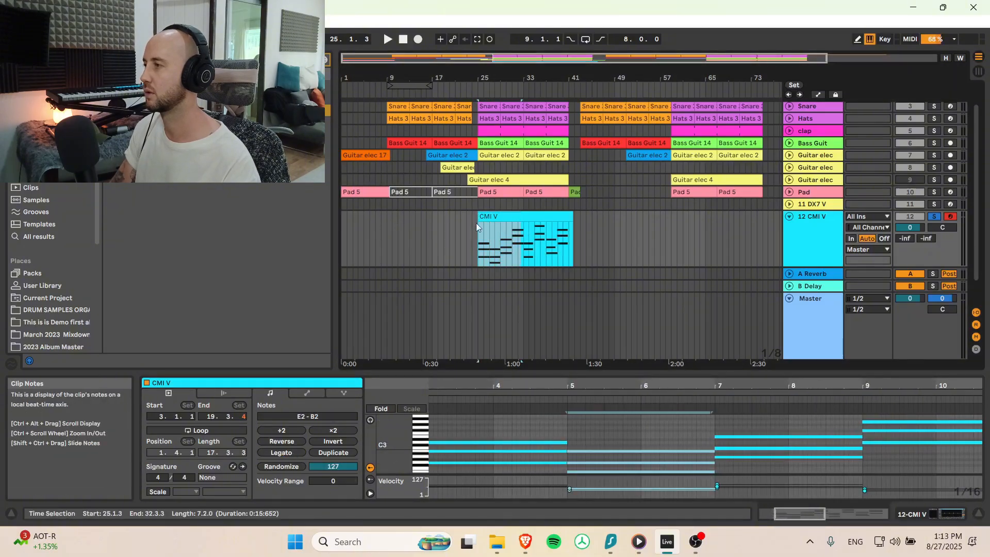
{"action": "left_click", "coordinate": [525, 232]}
{"action": "key", "text": "ctrl+e"}
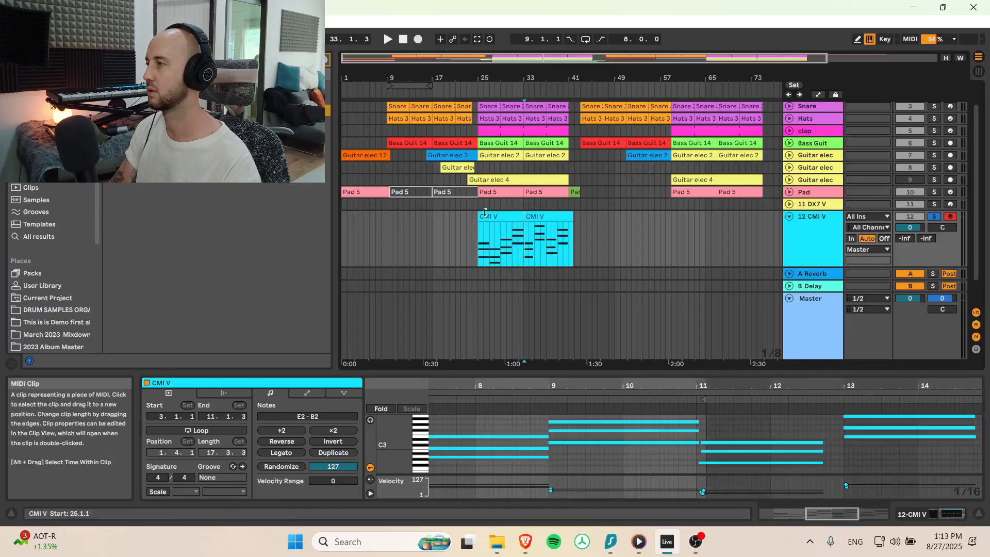
Step: Duplicate the first CMI V clip to bar 33, set a 1 Bar grid and delete the leftover pieces after bar 41
{"action": "left_click", "coordinate": [492, 218]}
{"action": "left_click_drag", "start_coordinate": [540, 93], "coordinate": [690, 217]}
{"action": "right_click", "coordinate": [732, 261]}
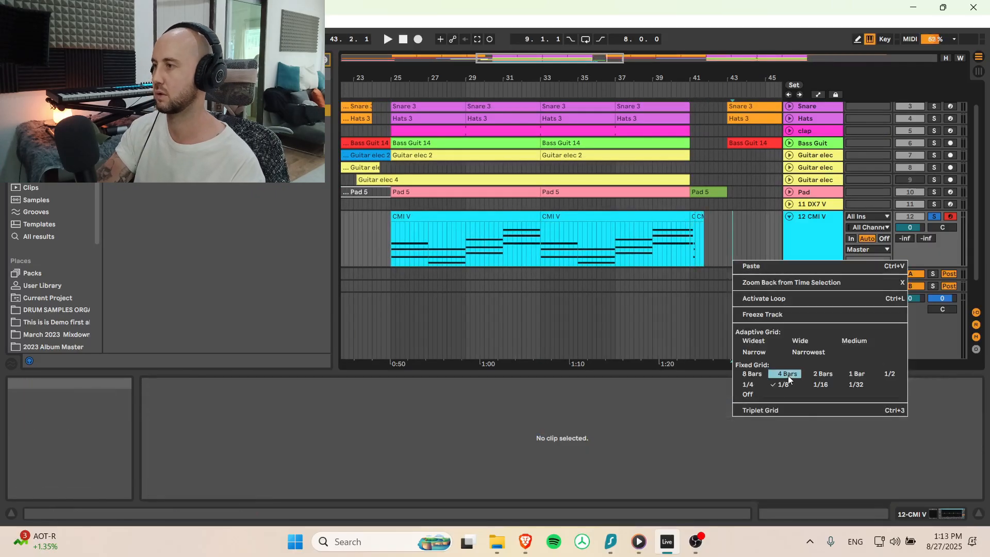
{"action": "left_click", "coordinate": [852, 377]}
{"action": "left_click_drag", "start_coordinate": [732, 251], "coordinate": [688, 218]}
{"action": "key", "text": "Delete"}
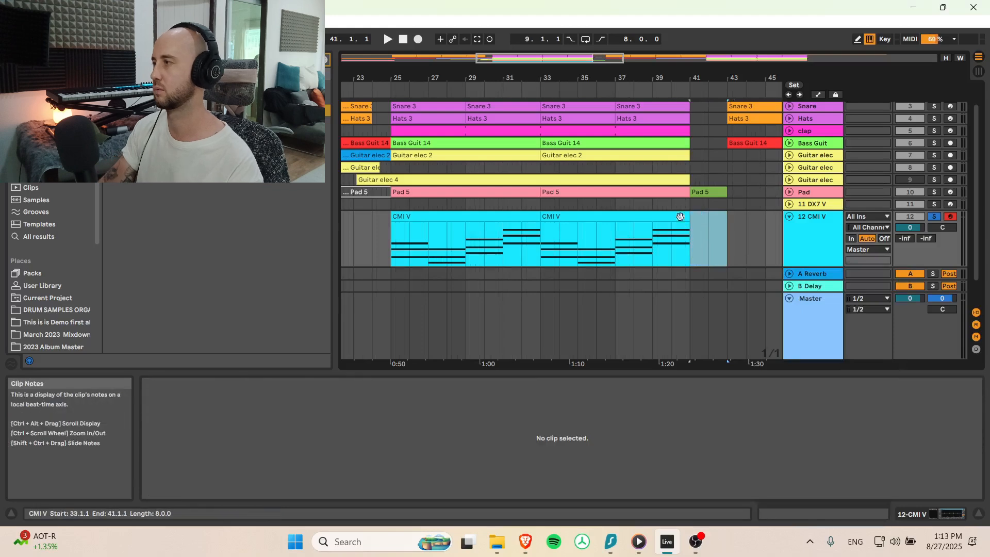
Step: Play from bar 25, unsolo the CMI V track and lower its volume to -3.9 dB
{"action": "left_click", "coordinate": [439, 216]}
{"action": "key", "text": "space"}
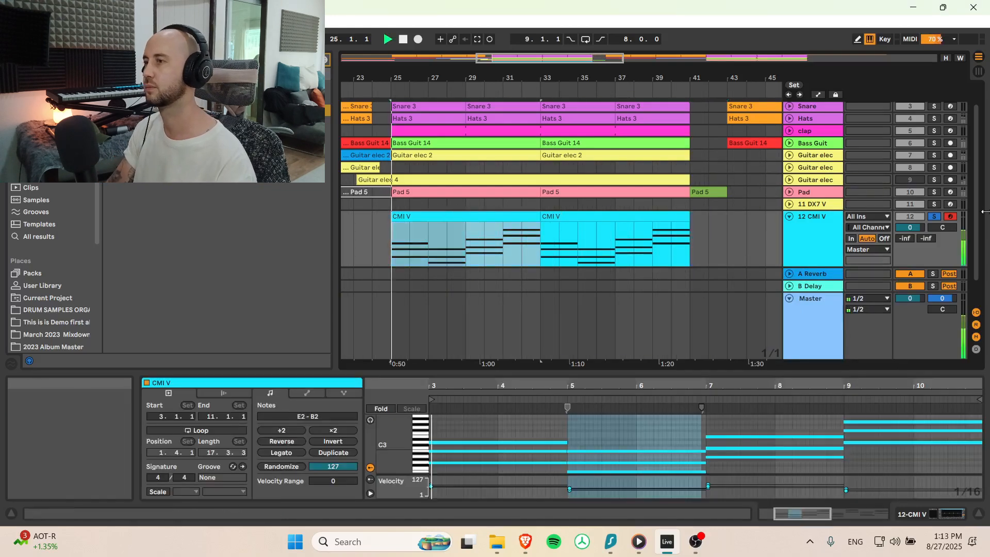
{"action": "left_click", "coordinate": [933, 217]}
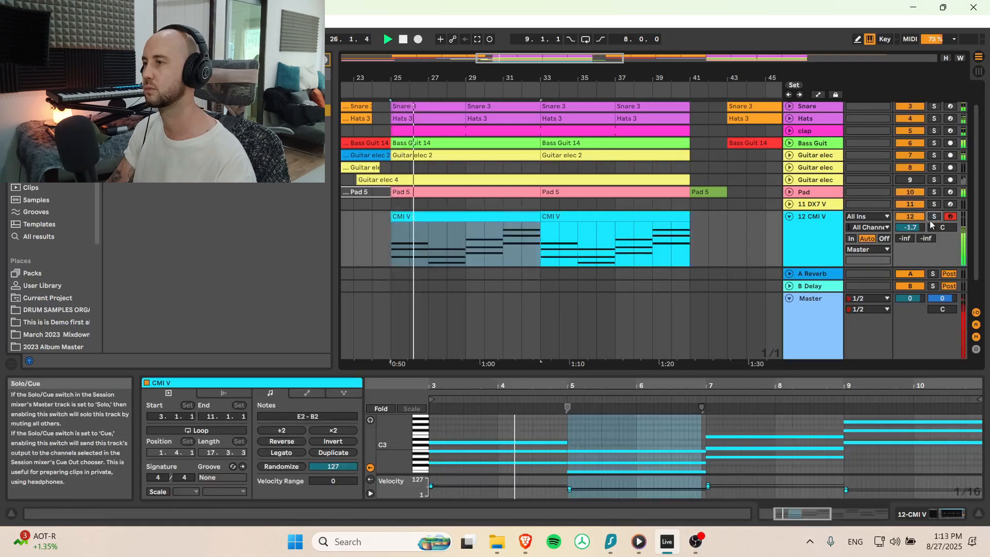
{"action": "left_click_drag", "start_coordinate": [914, 228], "coordinate": [913, 232]}
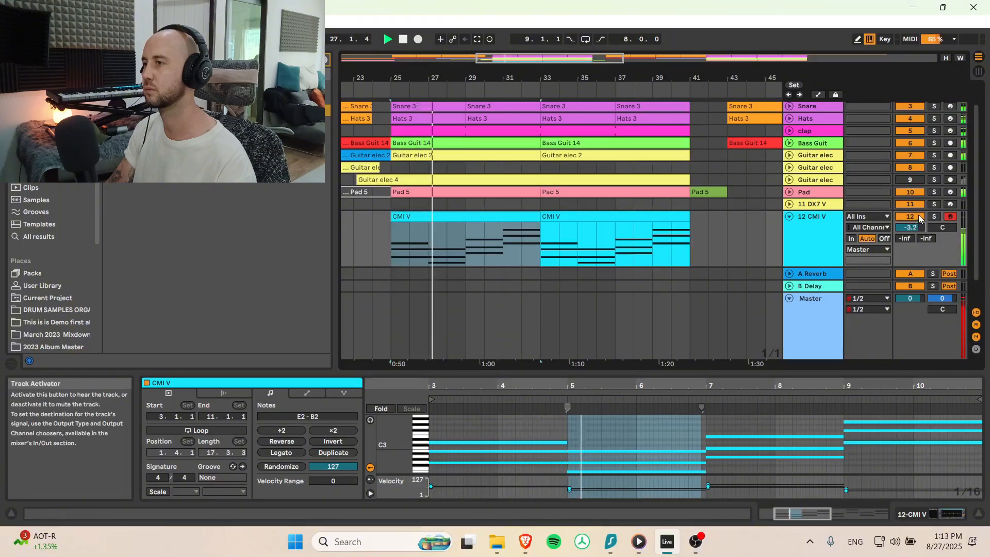
{"action": "left_click_drag", "start_coordinate": [915, 227], "coordinate": [916, 232]}
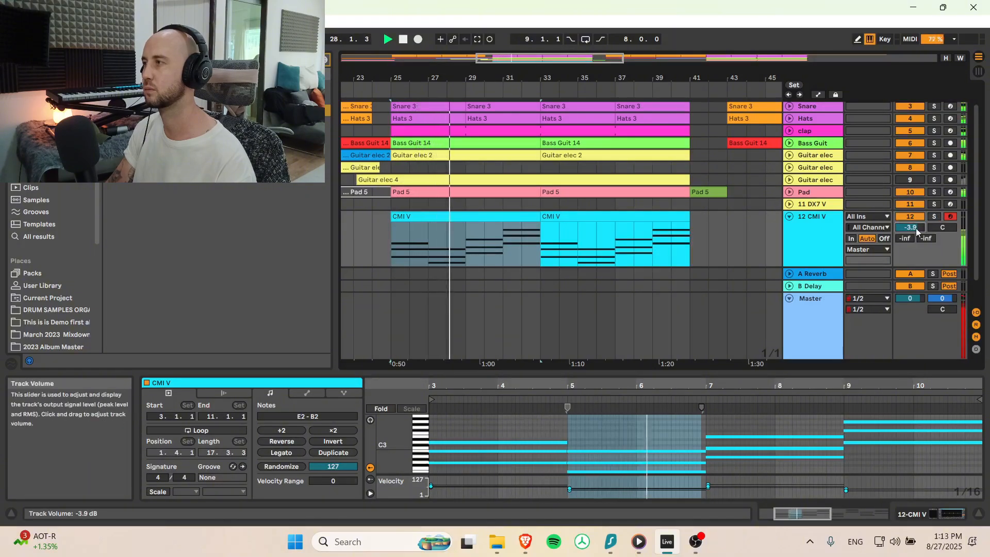
Step: Add EQ Eight to the Pad track with a low cut on band 1 and a 4.09 dB boost at 3.23 kHz on band 3
{"action": "left_click_drag", "start_coordinate": [582, 59], "coordinate": [583, 32]}
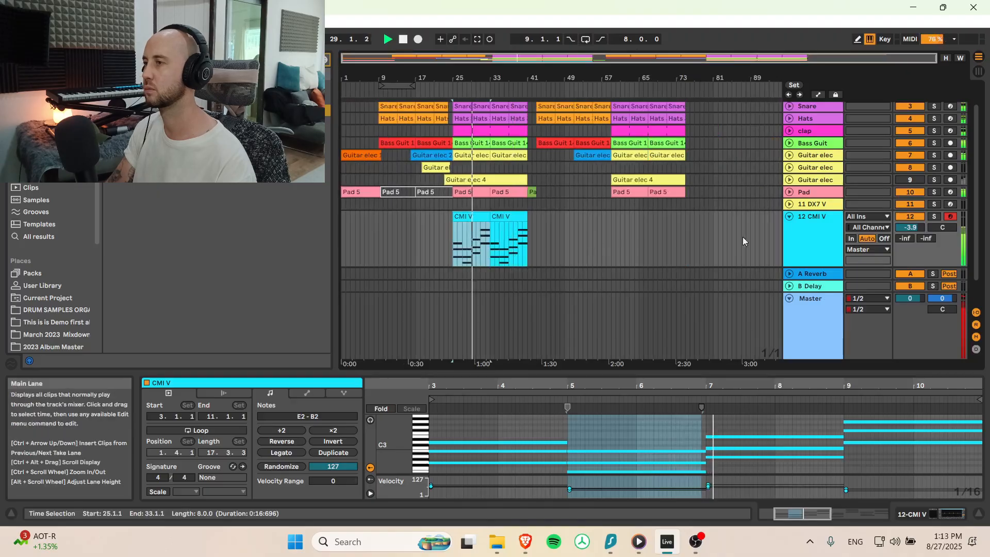
{"action": "left_click", "coordinate": [820, 192]}
{"action": "left_click", "coordinate": [953, 514]}
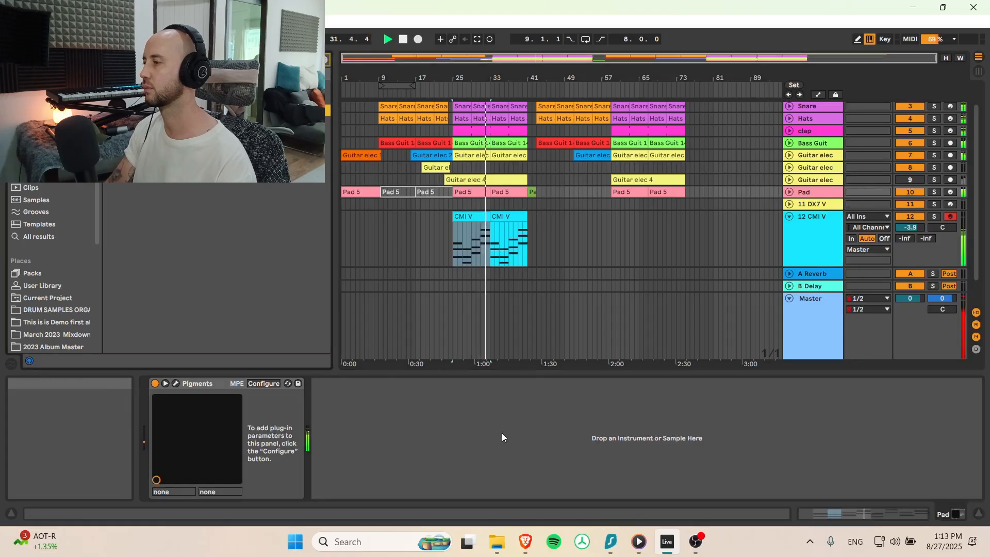
{"action": "left_click_drag", "start_coordinate": [227, 155], "coordinate": [338, 412]}
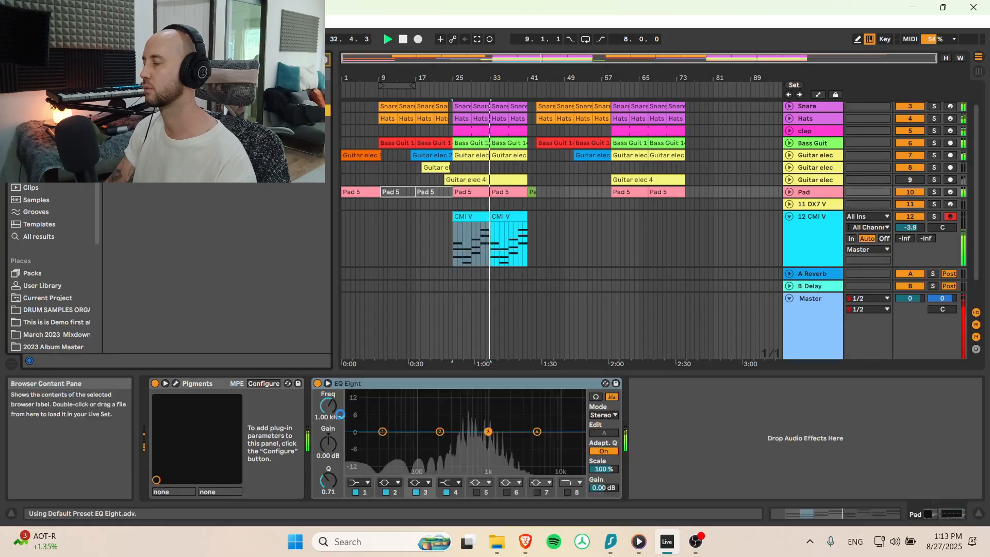
{"action": "left_click", "coordinate": [369, 481]}
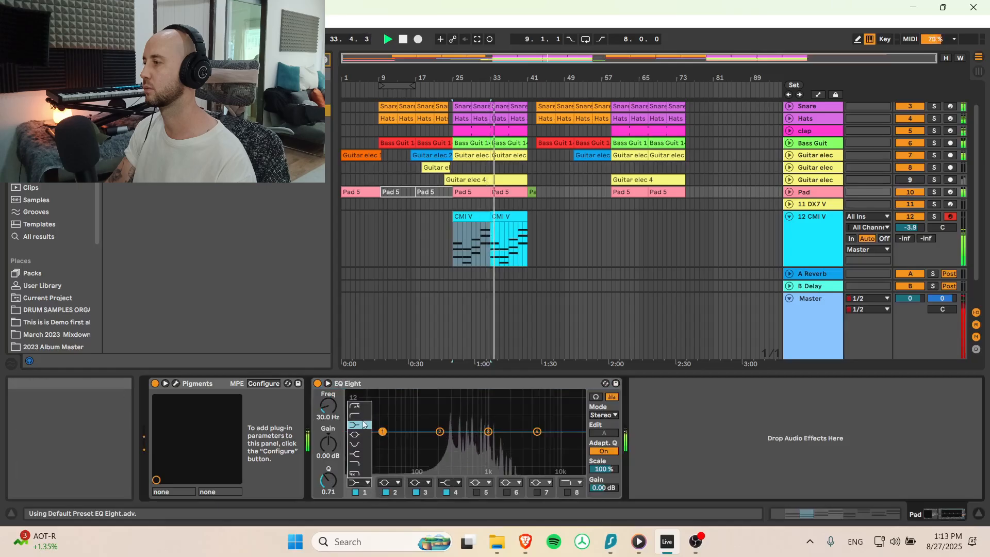
{"action": "left_click", "coordinate": [360, 403]}
{"action": "left_click_drag", "start_coordinate": [382, 431], "coordinate": [523, 421]}
Step: Fold the CMI V track and check the Hats track's volume and pan settings
{"action": "left_click", "coordinate": [789, 216]}
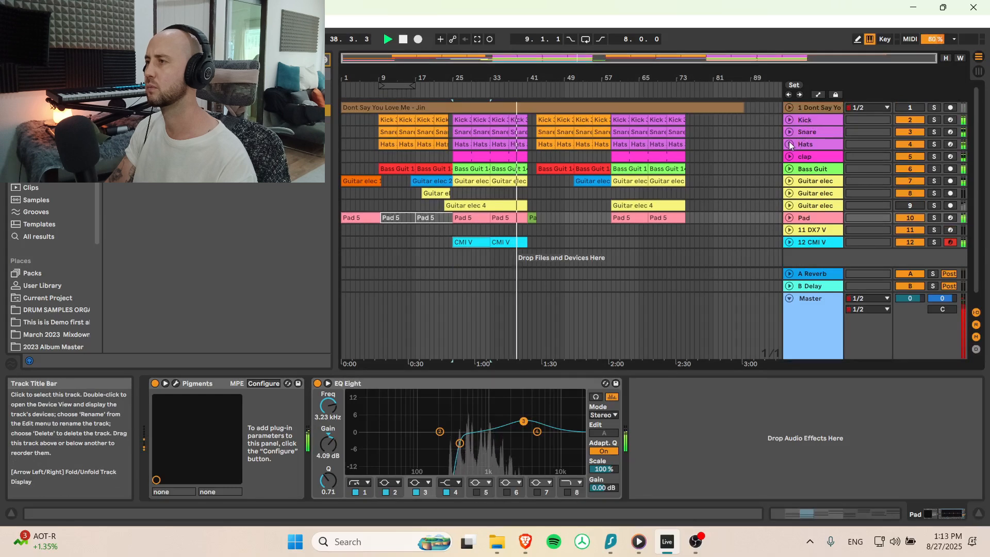
{"action": "left_click", "coordinate": [789, 143]}
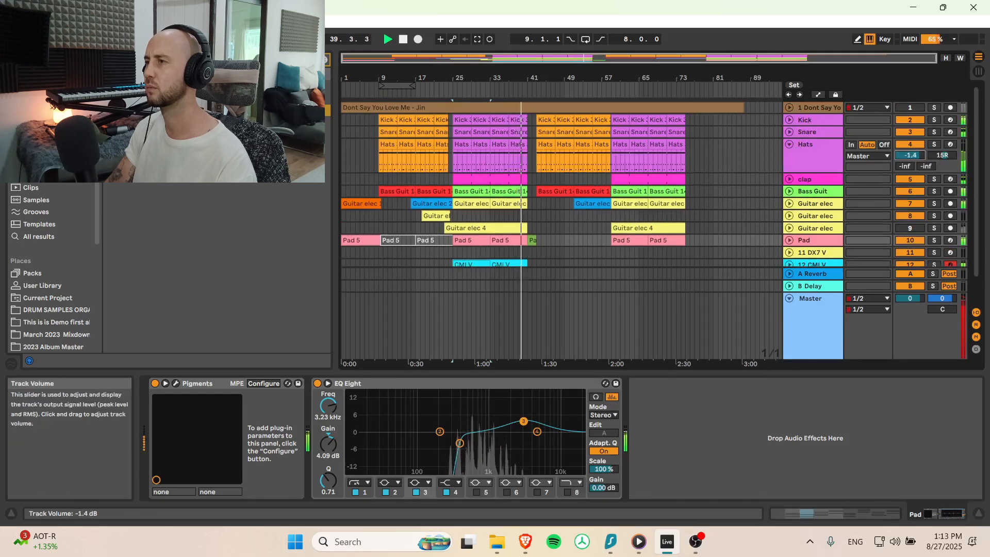
{"action": "left_click", "coordinate": [789, 144]}
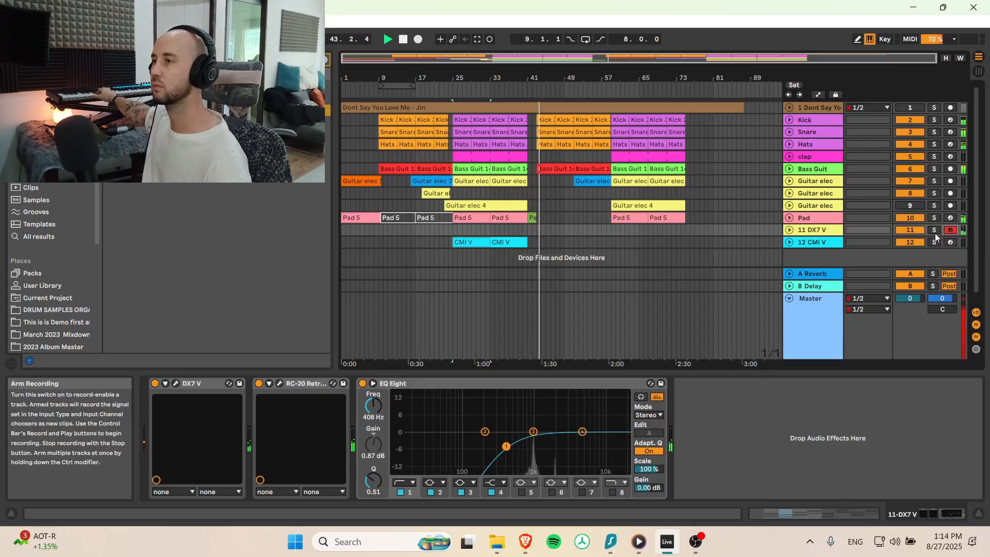
Step: Unfold the armed DX7 V track, reset its volume to 0 dB and record a melody until about bar 75
{"action": "left_click", "coordinate": [789, 230]}
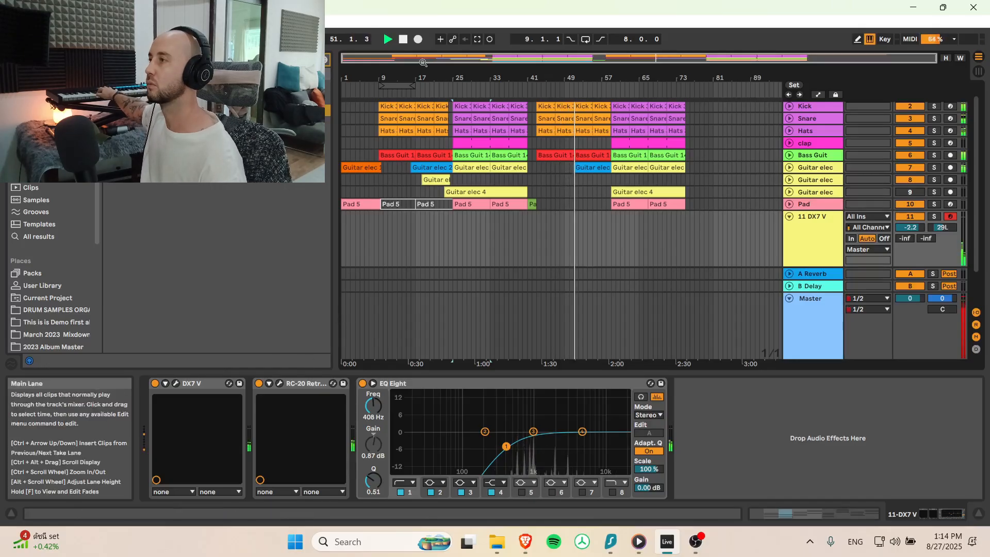
{"action": "double_click", "coordinate": [899, 228]}
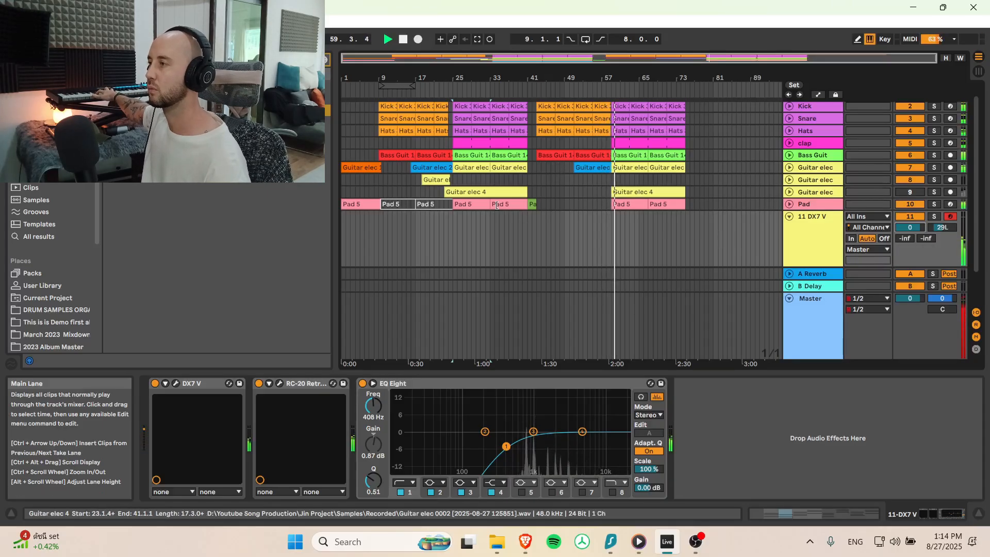
{"action": "scroll", "coordinate": [519, 218], "scroll_direction": "down", "scroll_amount": 2}
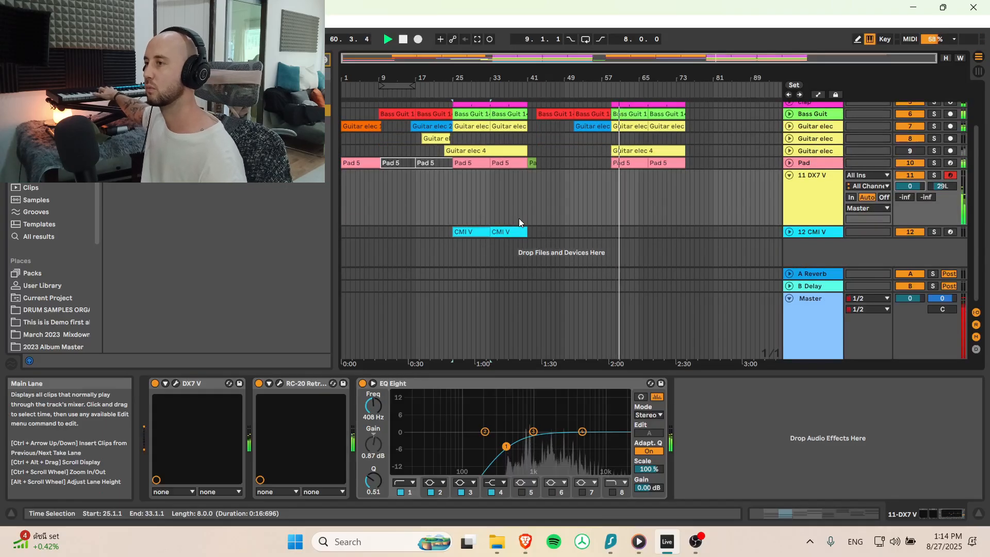
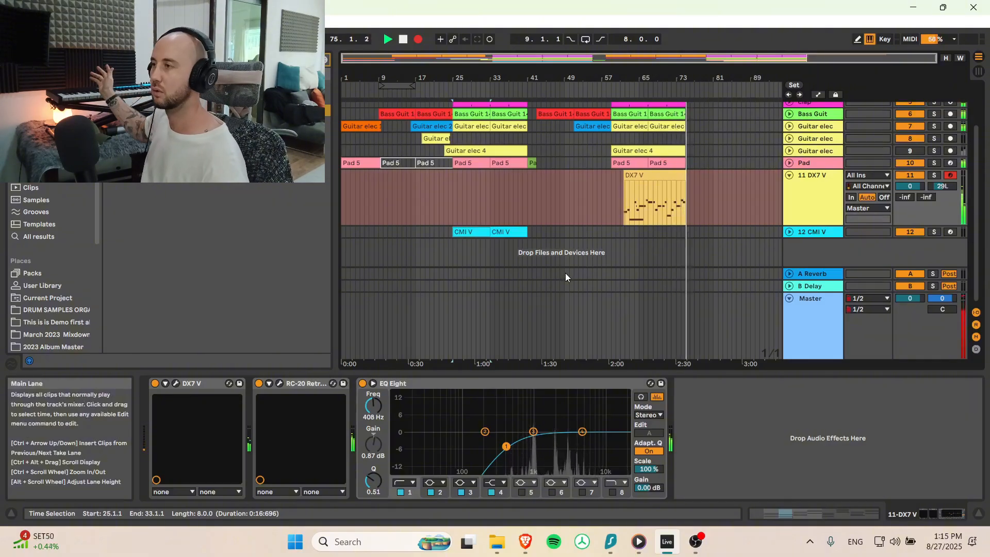
{"action": "key", "text": "F9"}
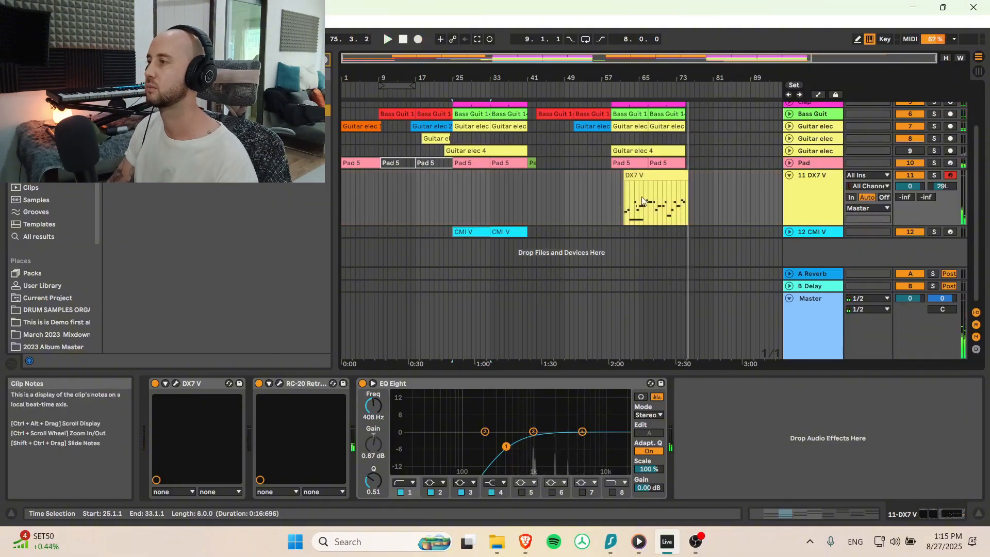
Step: Play back the recorded DX7 V clip and trim its start to bar 67
{"action": "left_click", "coordinate": [647, 198]}
{"action": "key", "text": "space"}
{"action": "left_click_drag", "start_coordinate": [625, 176], "coordinate": [647, 178]}
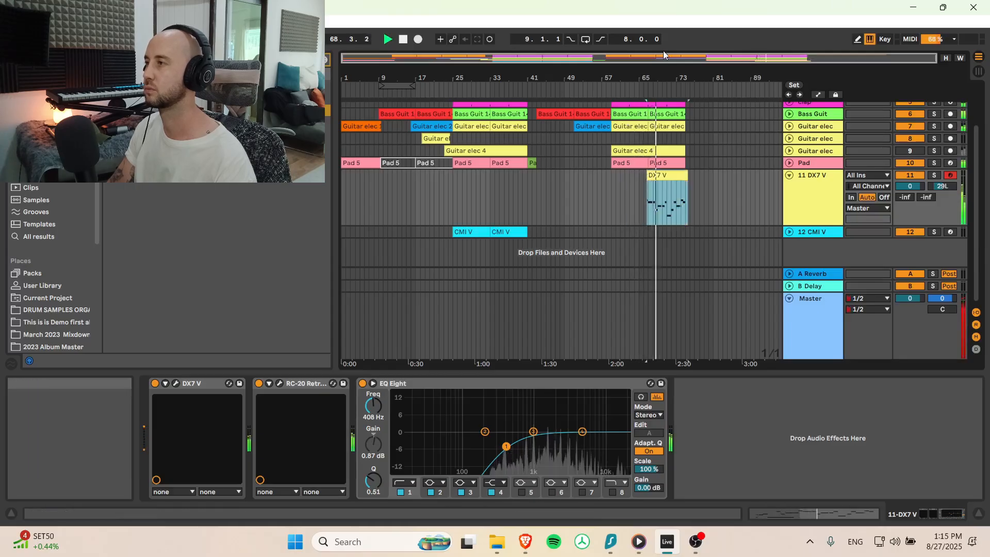
{"action": "left_click_drag", "start_coordinate": [664, 56], "coordinate": [724, 113]}
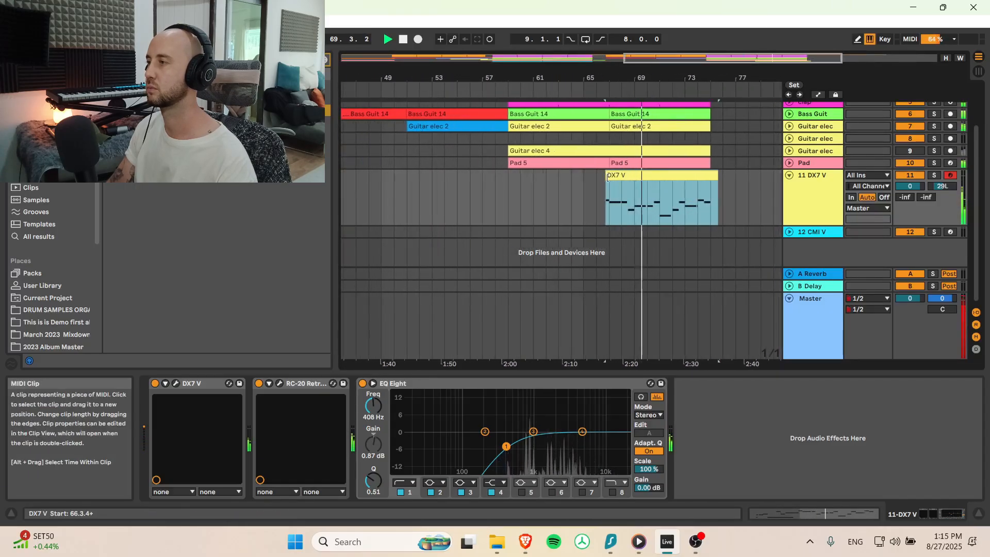
{"action": "left_click_drag", "start_coordinate": [607, 177], "coordinate": [611, 177]}
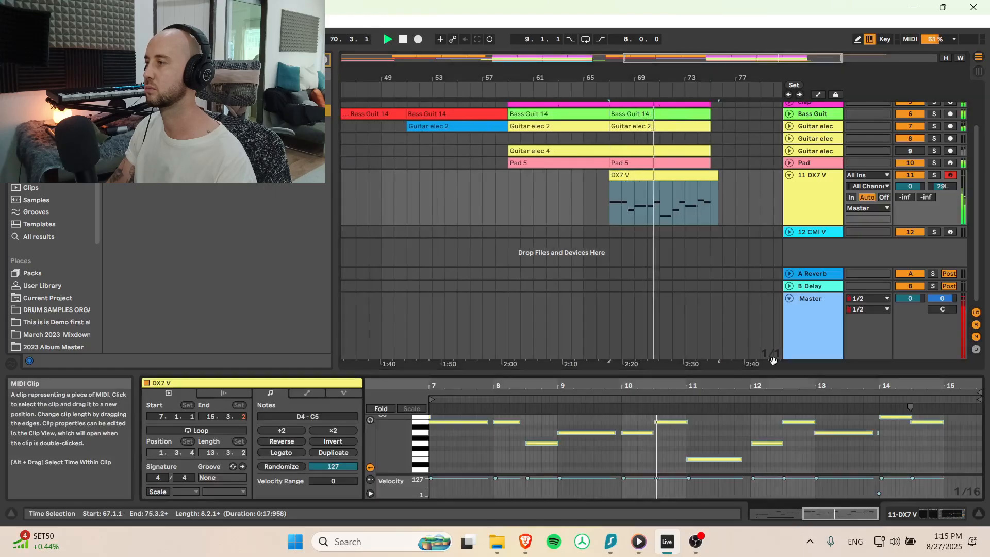
Step: Quantize all notes of the DX7 V clip and trim its end to bar 75
{"action": "left_click_drag", "start_coordinate": [433, 470], "coordinate": [983, 402]}
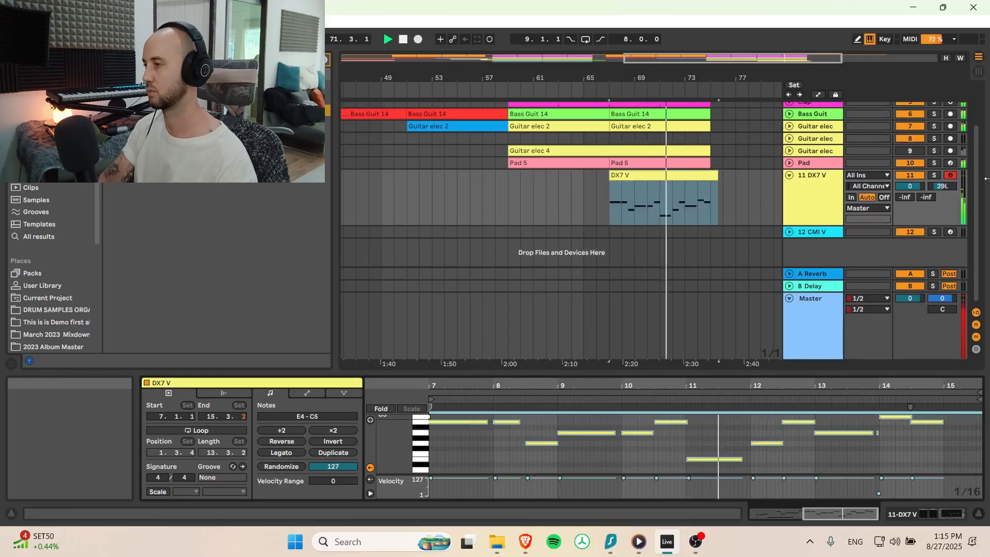
{"action": "left_click", "coordinate": [739, 430]}
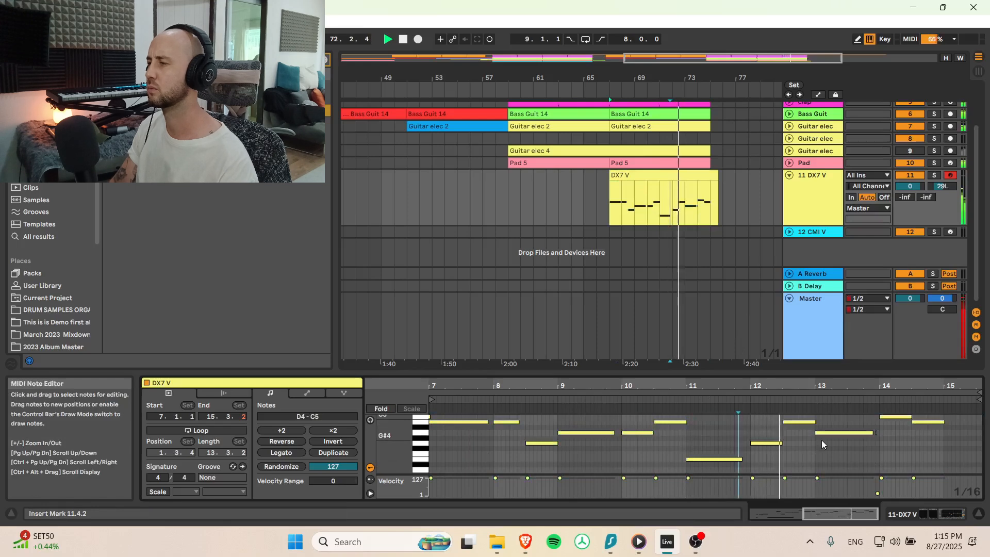
{"action": "left_click_drag", "start_coordinate": [717, 180], "coordinate": [711, 180]}
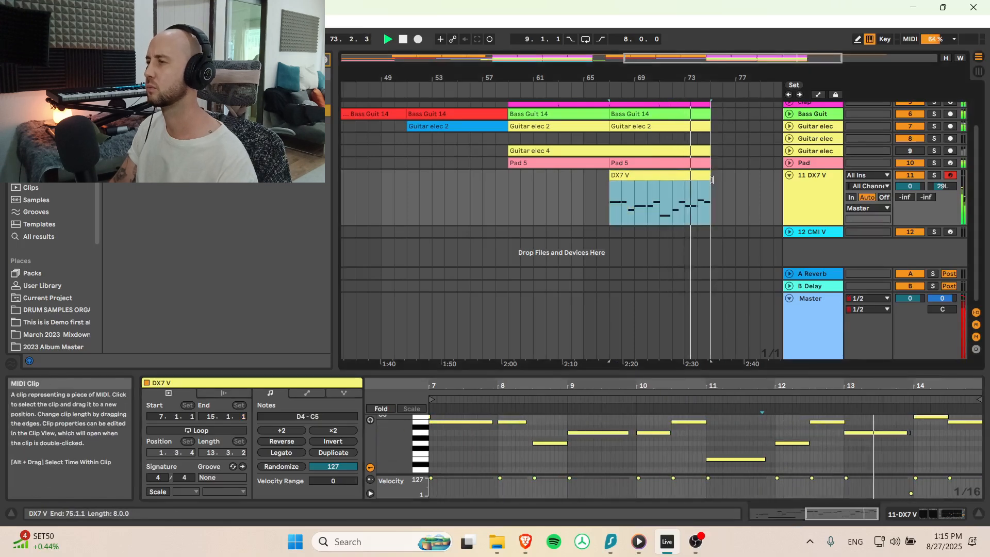
Step: Paste a copy of the DX7 V clip at bar 59 and play the song from bar 51
{"action": "left_click", "coordinate": [513, 191]}
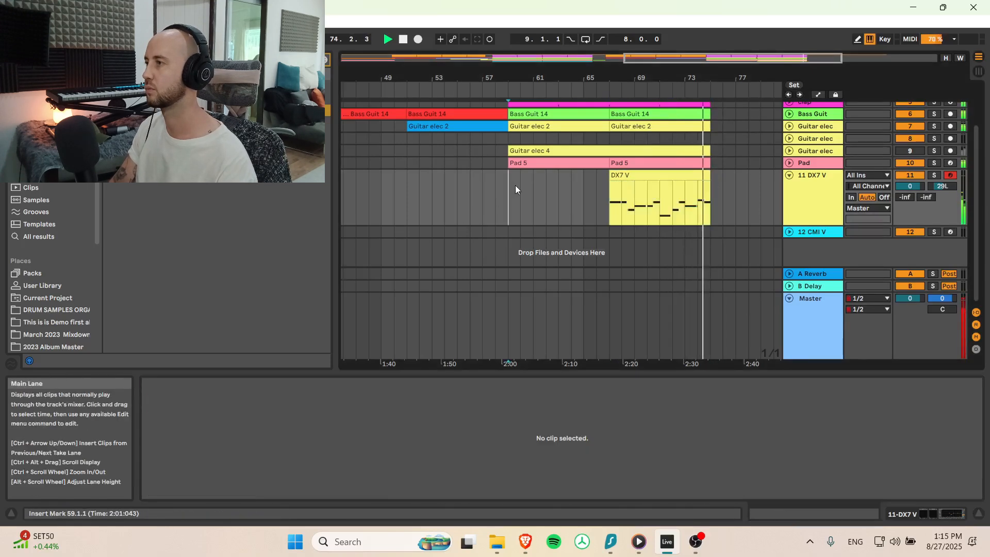
{"action": "key", "text": "ctrl+v"}
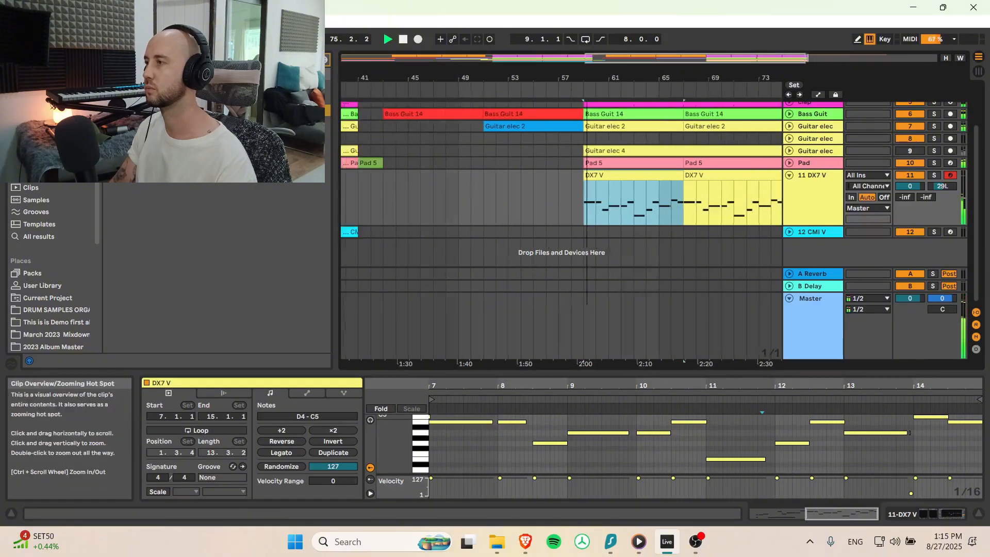
{"action": "left_click_drag", "start_coordinate": [587, 78], "coordinate": [612, 58]}
{"action": "left_click", "coordinate": [575, 190]}
{"action": "key", "text": "space"}
{"action": "key", "text": "space"}
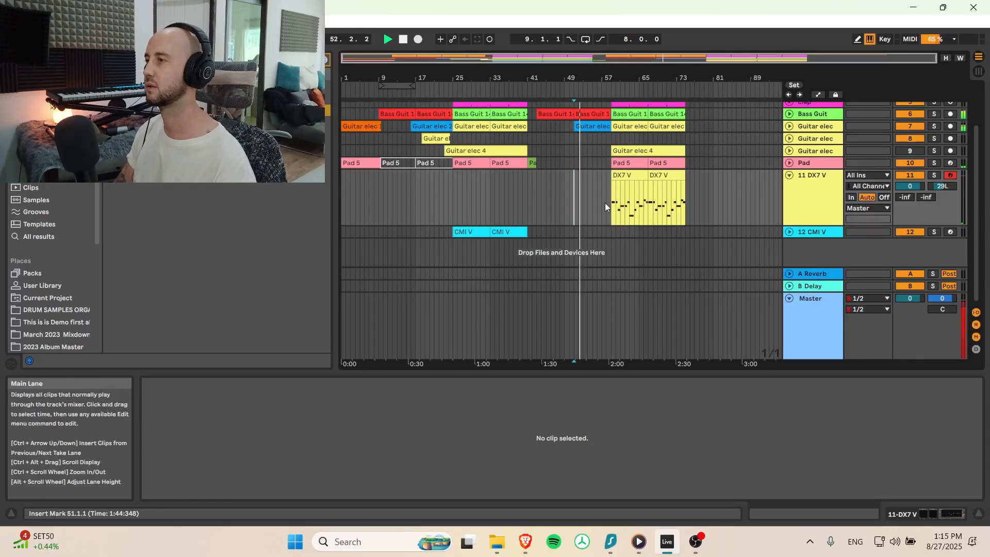
Step: Copy both CMI V clips to bar 59, stop playback and fold the DX7 V track
{"action": "left_click", "coordinate": [800, 231]}
{"action": "left_click", "coordinate": [471, 232]}
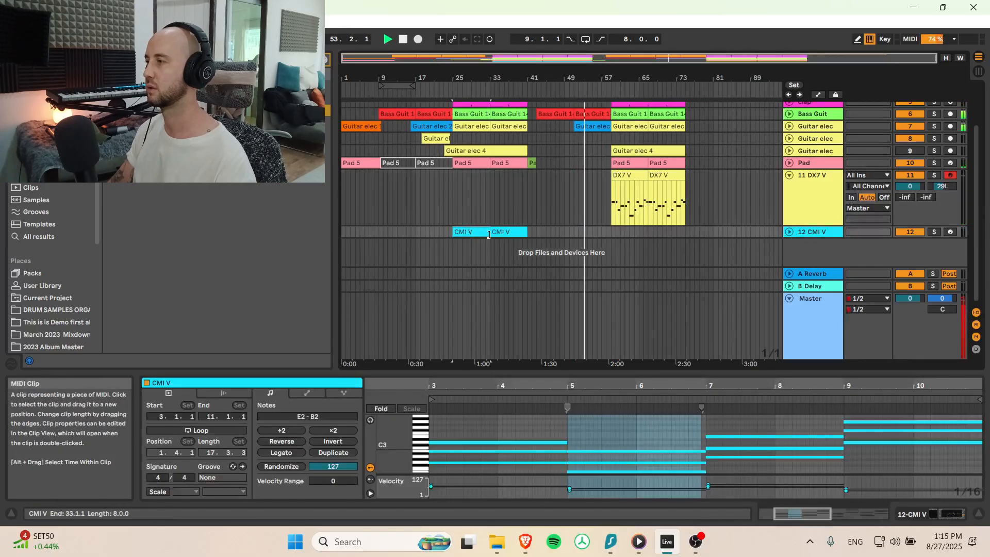
{"action": "left_click", "coordinate": [500, 232], "text": "shift"}
{"action": "key", "text": "ctrl+c"}
{"action": "left_click", "coordinate": [612, 232]}
{"action": "key", "text": "ctrl+v"}
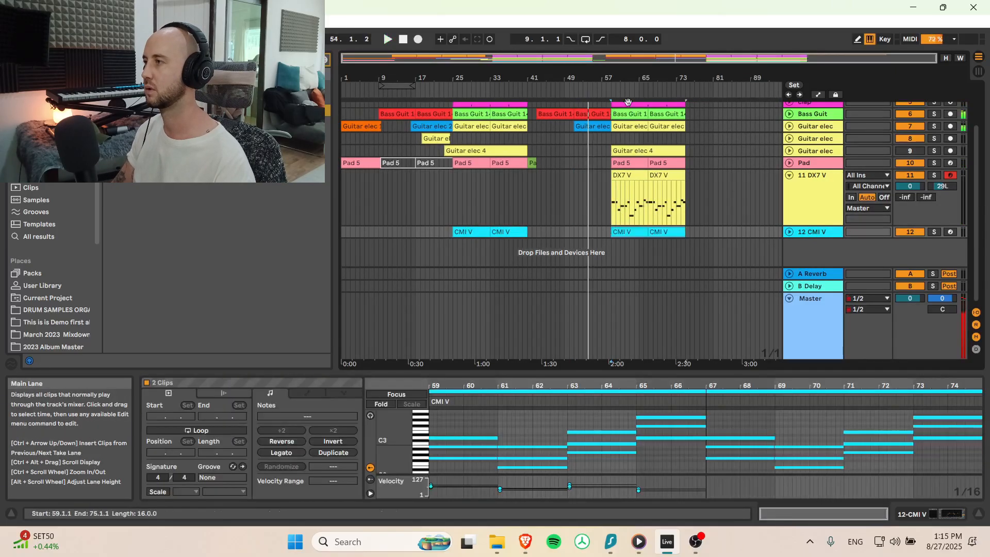
{"action": "scroll", "coordinate": [824, 246], "scroll_direction": "up", "scroll_amount": 3}
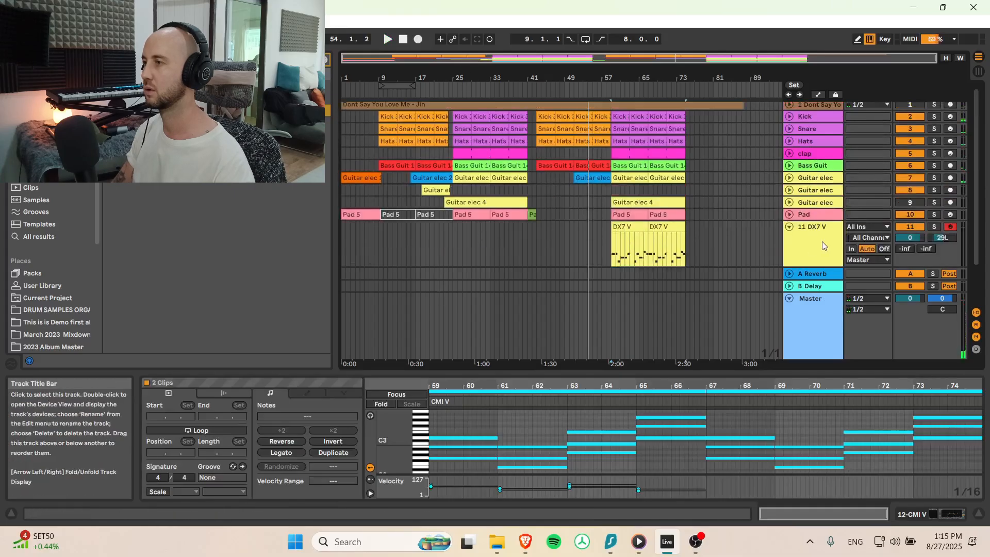
{"action": "left_click", "coordinate": [790, 227]}
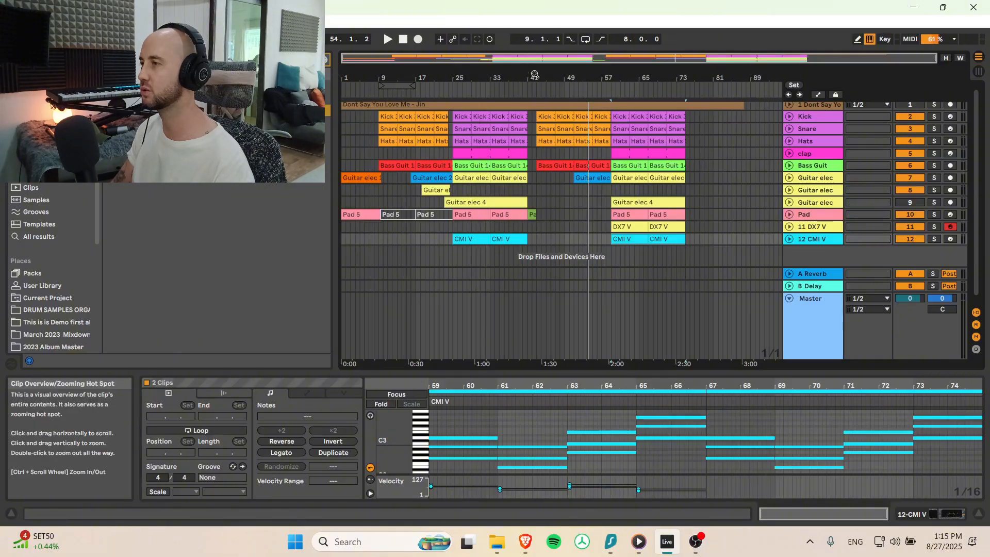
Step: Duplicate the last Pad, DX7 V and CMI V clips to bar 75 and play from there
{"action": "left_click", "coordinate": [700, 201]}
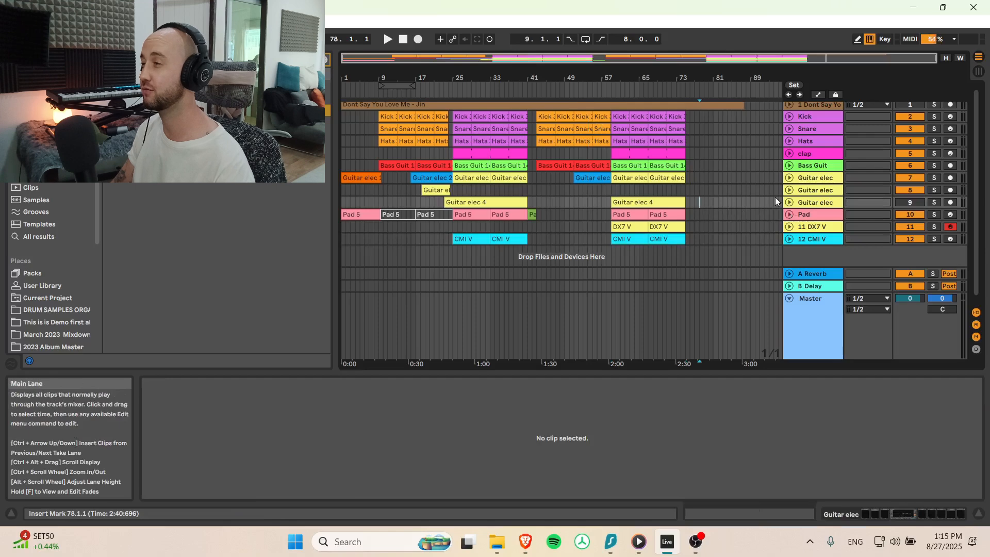
{"action": "left_click_drag", "start_coordinate": [682, 60], "coordinate": [733, 72]}
{"action": "scroll", "coordinate": [667, 126], "scroll_direction": "down", "scroll_amount": 1}
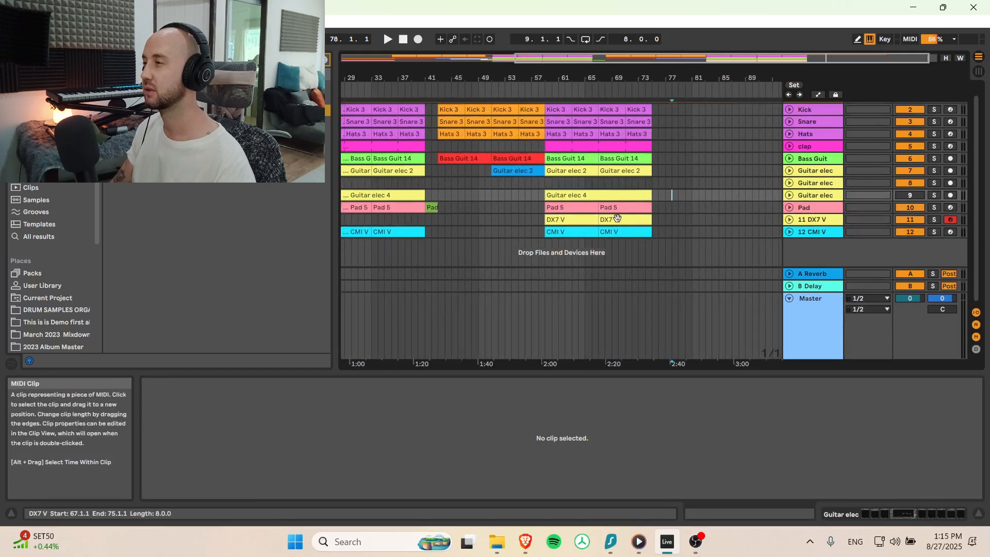
{"action": "left_click", "coordinate": [632, 208]}
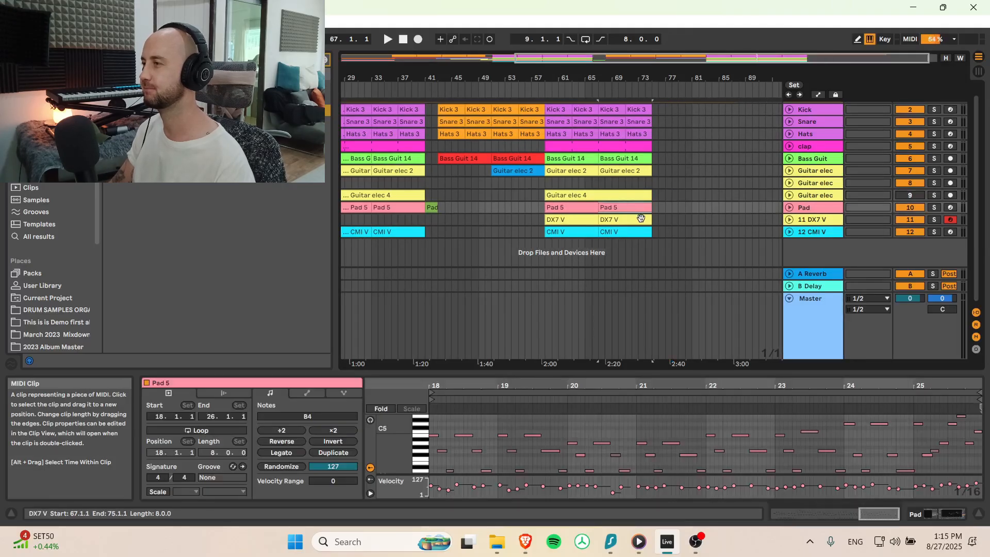
{"action": "left_click", "coordinate": [639, 218], "text": "shift"}
{"action": "key", "text": "ctrl+d"}
{"action": "left_click", "coordinate": [652, 182]}
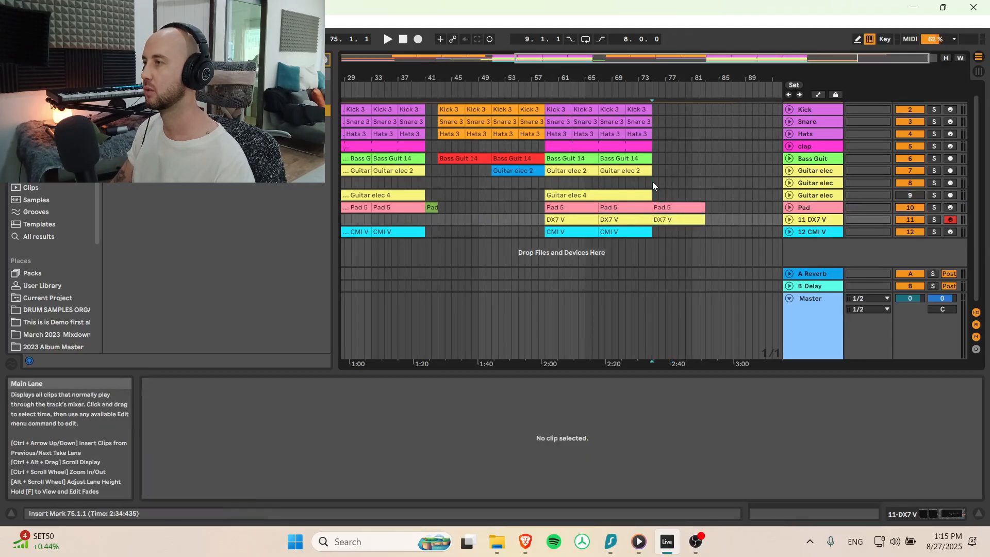
{"action": "key", "text": "space"}
{"action": "left_click", "coordinate": [629, 232]}
{"action": "key", "text": "ctrl+d"}
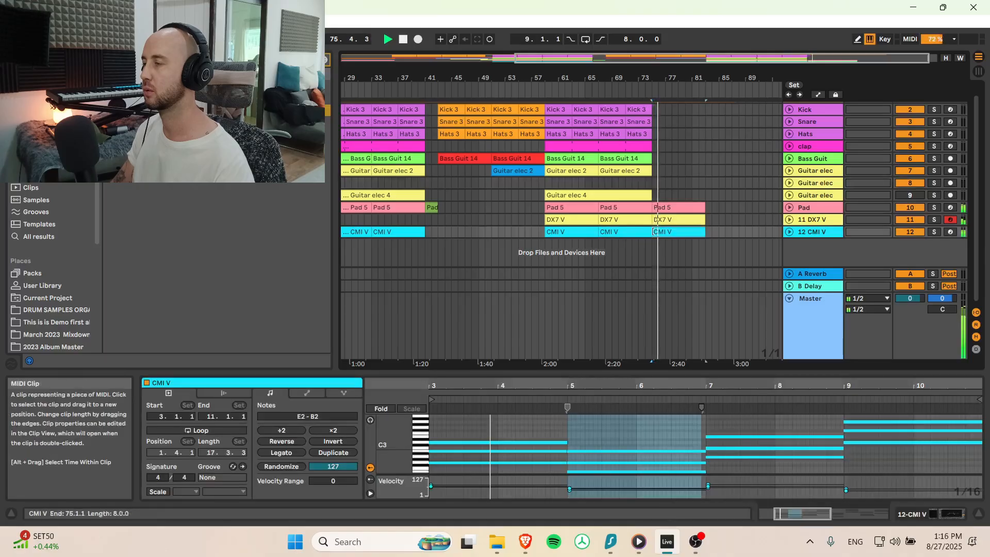
Step: In the DX7 V clip at bar 75, move the note at clip bar 8 to A4 and those starting bars 9 and 10 to F#4
{"action": "left_click", "coordinate": [690, 218]}
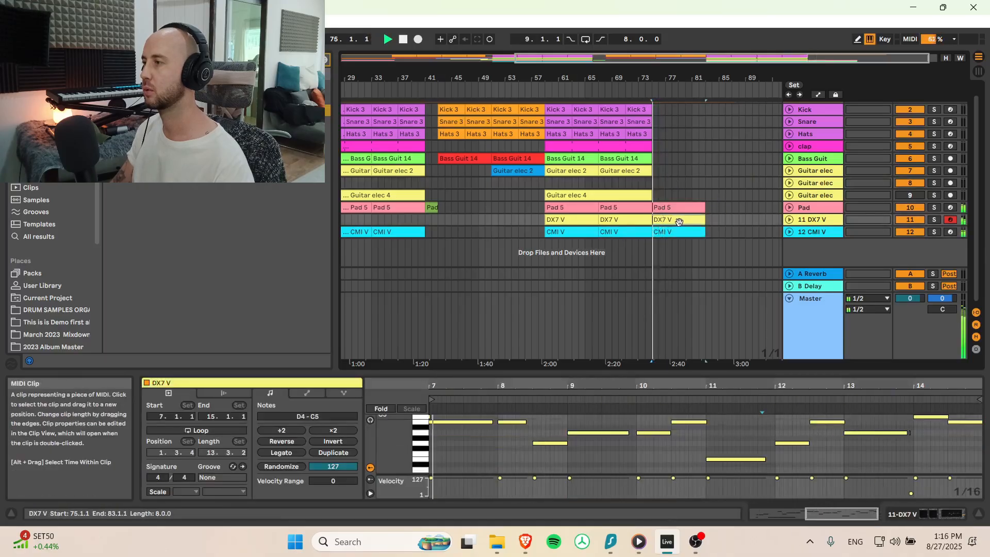
{"action": "left_click_drag", "start_coordinate": [509, 420], "coordinate": [510, 431]}
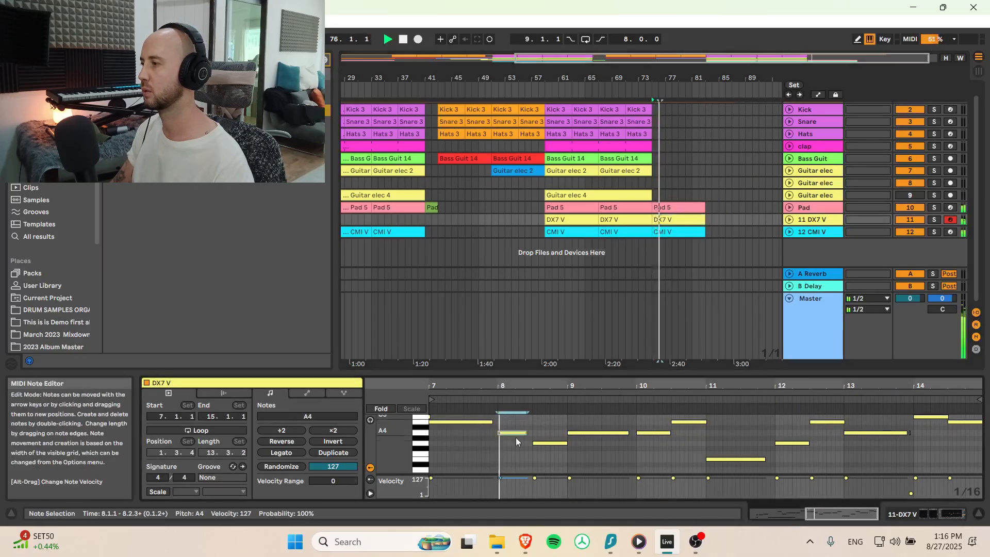
{"action": "left_click_drag", "start_coordinate": [583, 437], "coordinate": [583, 452]}
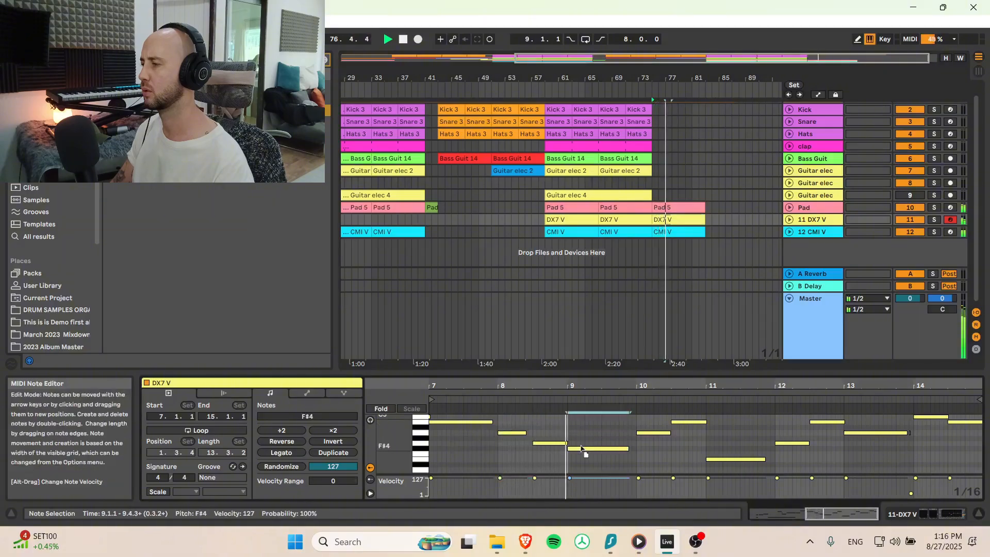
{"action": "left_click_drag", "start_coordinate": [649, 432], "coordinate": [648, 453]}
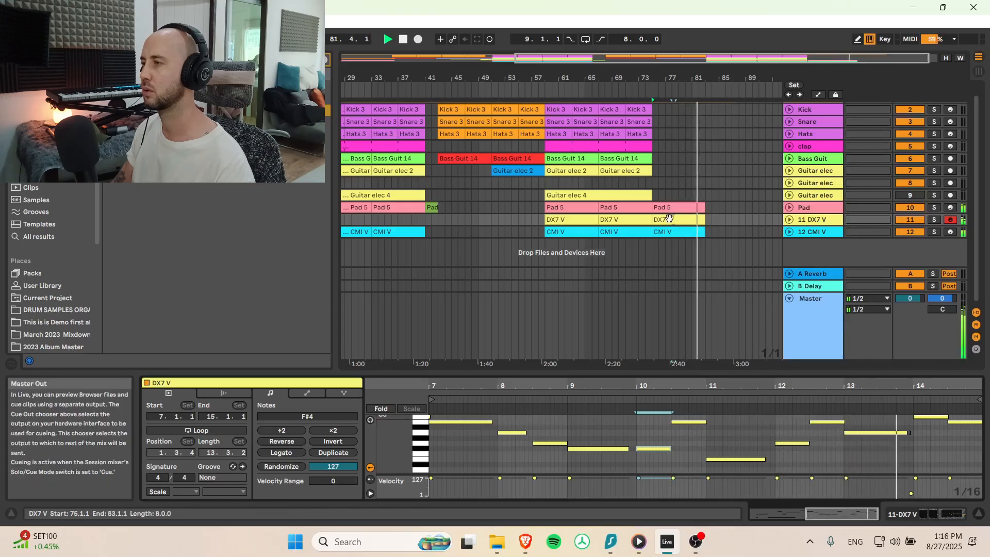
Step: Duplicate the Pad, DX7 V and CMI V clips spanning bars 75 to 83 so a copy starts at bar 83
{"action": "left_click_drag", "start_coordinate": [705, 242], "coordinate": [651, 205]}
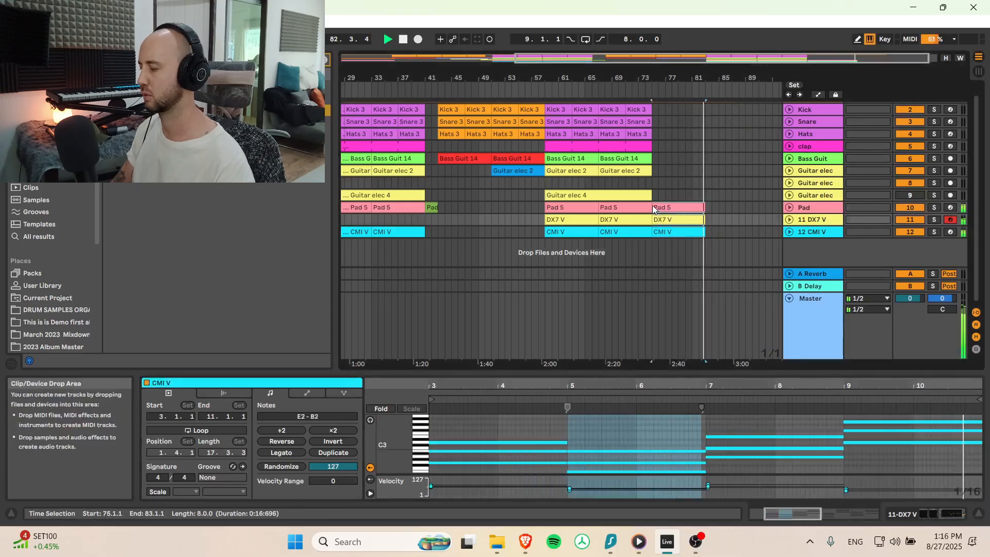
{"action": "key", "text": "ctrl+d"}
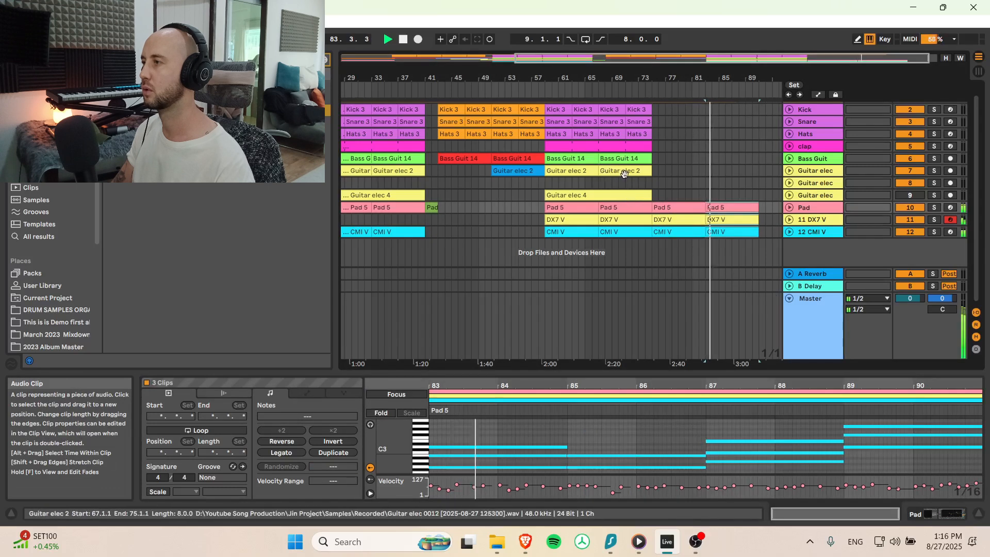
{"action": "left_click", "coordinate": [644, 181]}
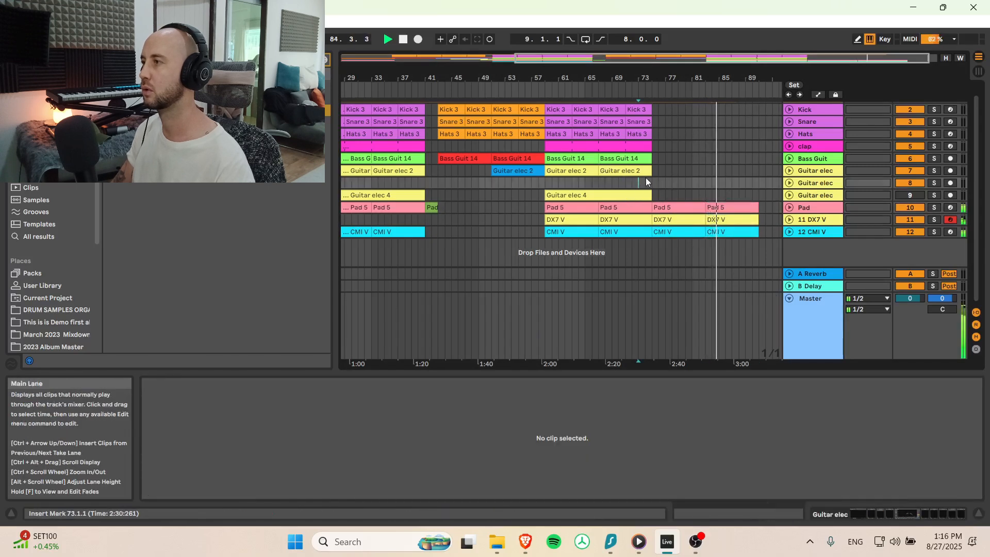
{"action": "double_click", "coordinate": [652, 55]}
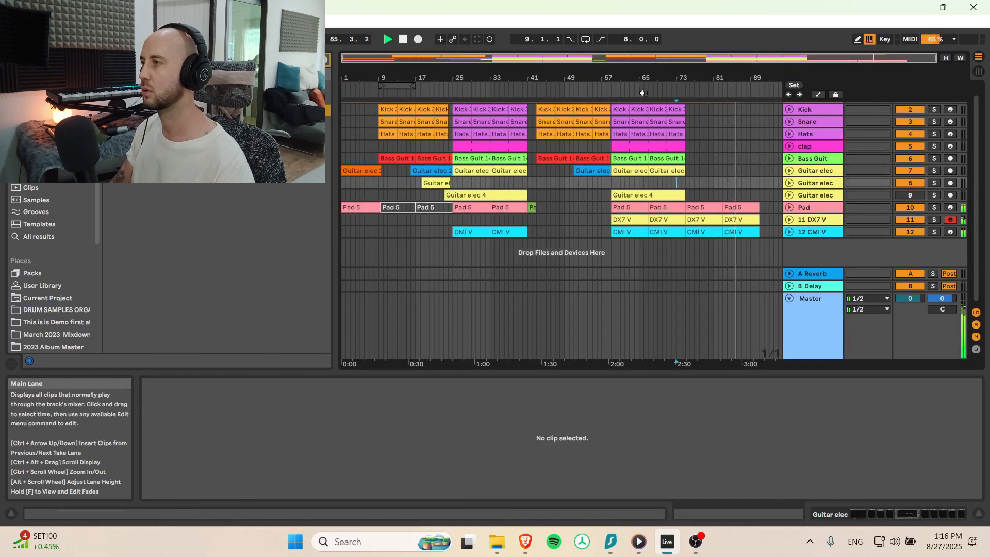
{"action": "scroll", "coordinate": [777, 212], "scroll_direction": "up", "scroll_amount": 3}
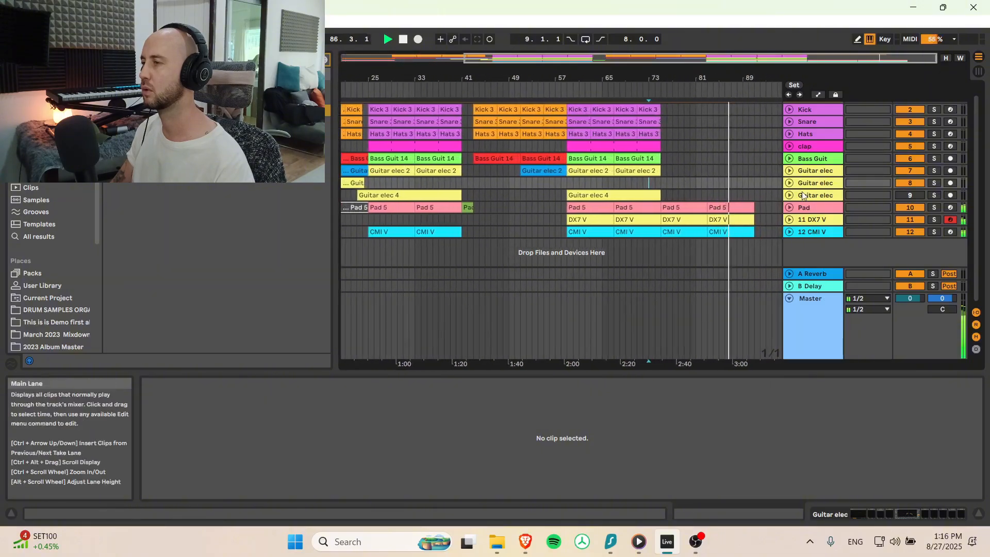
Step: Play from bar 83 and move the note on beat 3 of clip bar 10 in that DX7 V clip to G4
{"action": "key", "text": "space"}
{"action": "left_click", "coordinate": [733, 207]}
{"action": "key", "text": "space"}
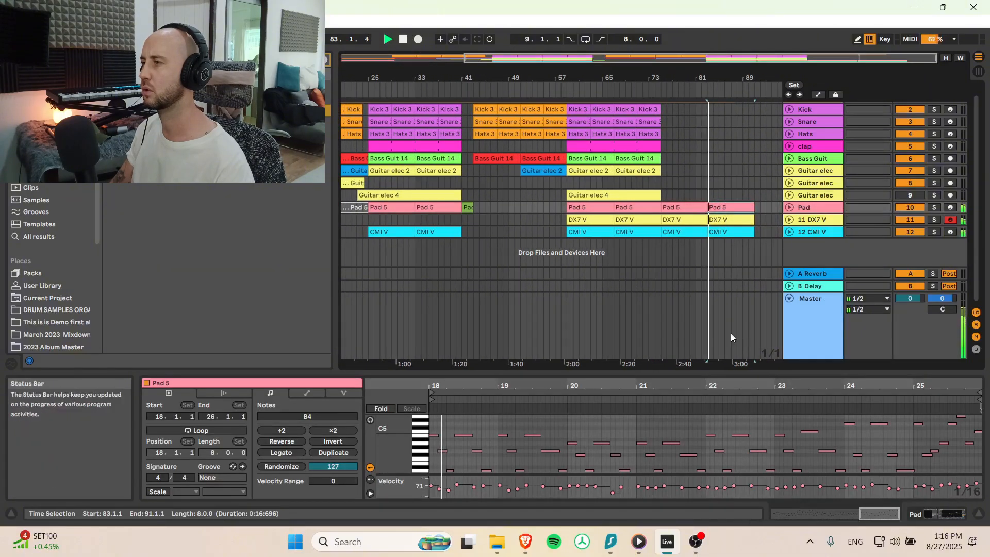
{"action": "left_click", "coordinate": [731, 219]}
{"action": "left_click", "coordinate": [645, 448]}
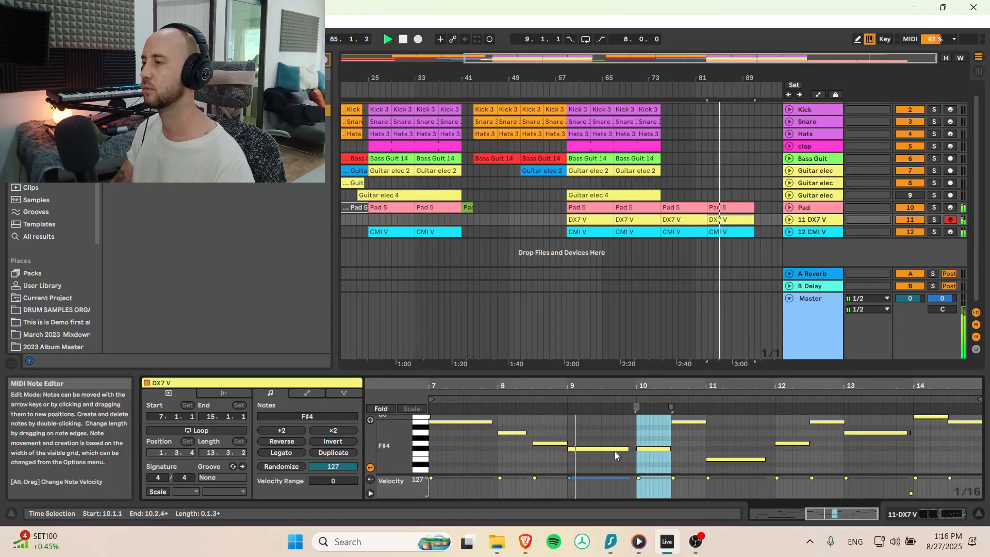
{"action": "left_click_drag", "start_coordinate": [684, 423], "coordinate": [682, 442]}
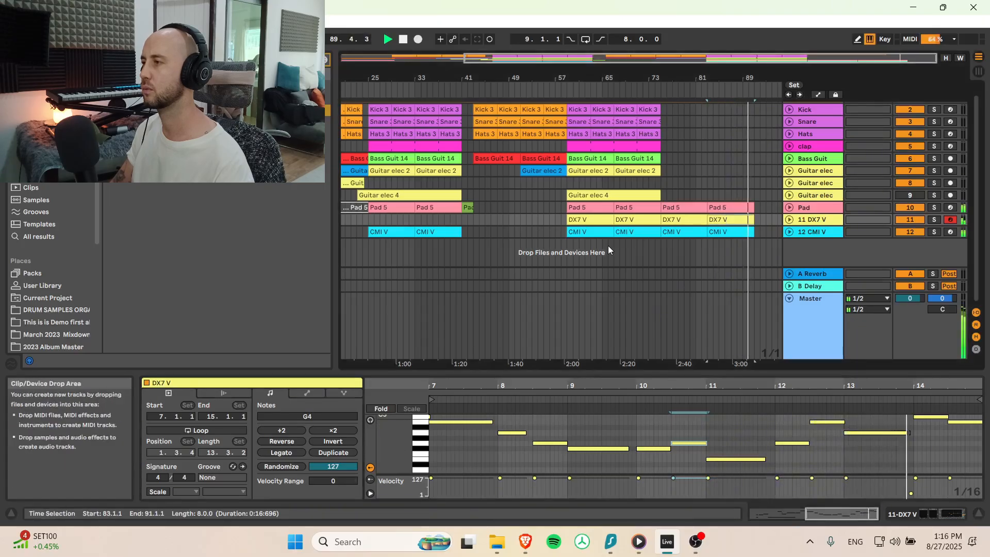
{"action": "key", "text": "ctrl+d"}
{"action": "key", "text": "ctrl+d"}
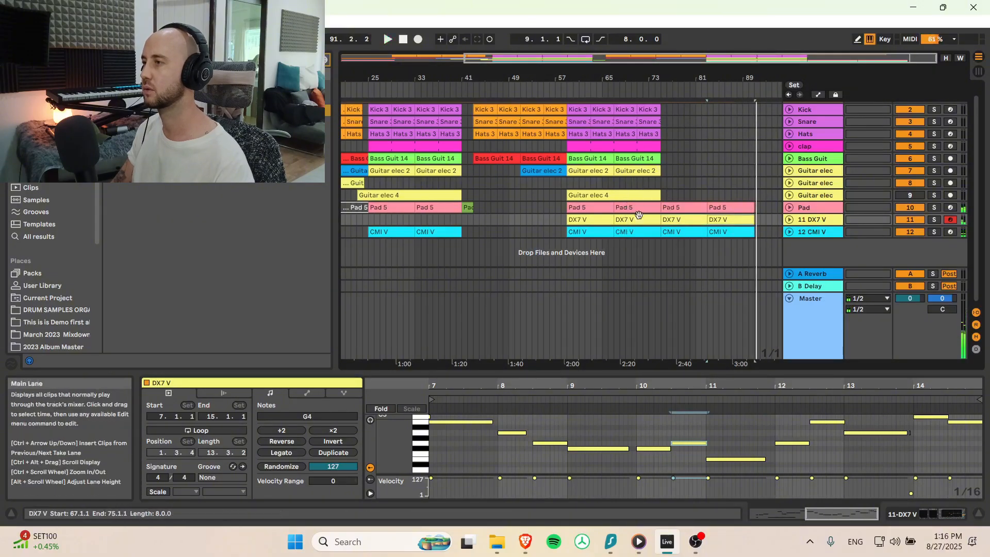
{"action": "left_click", "coordinate": [633, 184]}
{"action": "key", "text": "space"}
{"action": "key", "text": "space"}
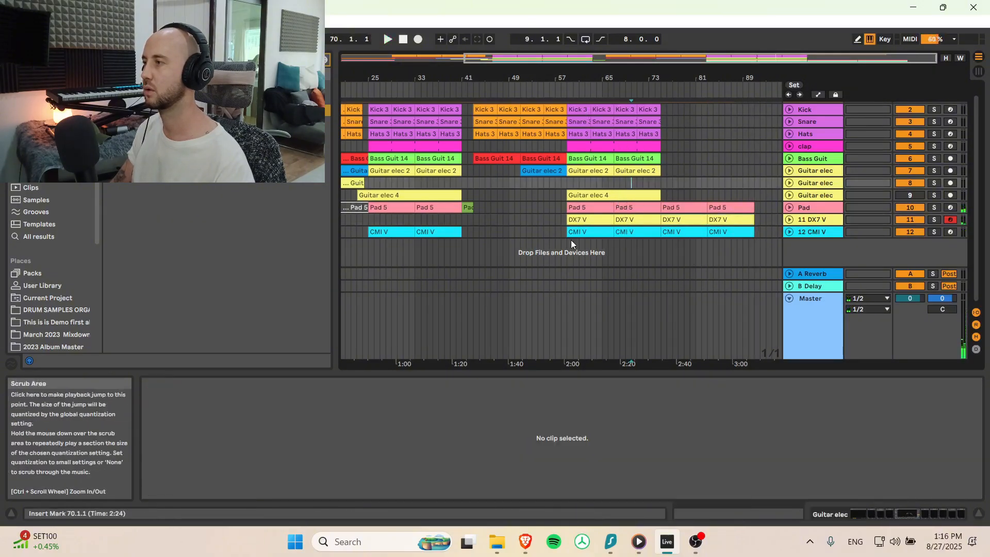
Step: Copy all instrument clips of the chorus at bars 59 to 75 to bar 91
{"action": "left_click_drag", "start_coordinate": [565, 242], "coordinate": [661, 121]}
{"action": "key", "text": "ctrl+d"}
{"action": "key", "text": "ctrl+z"}
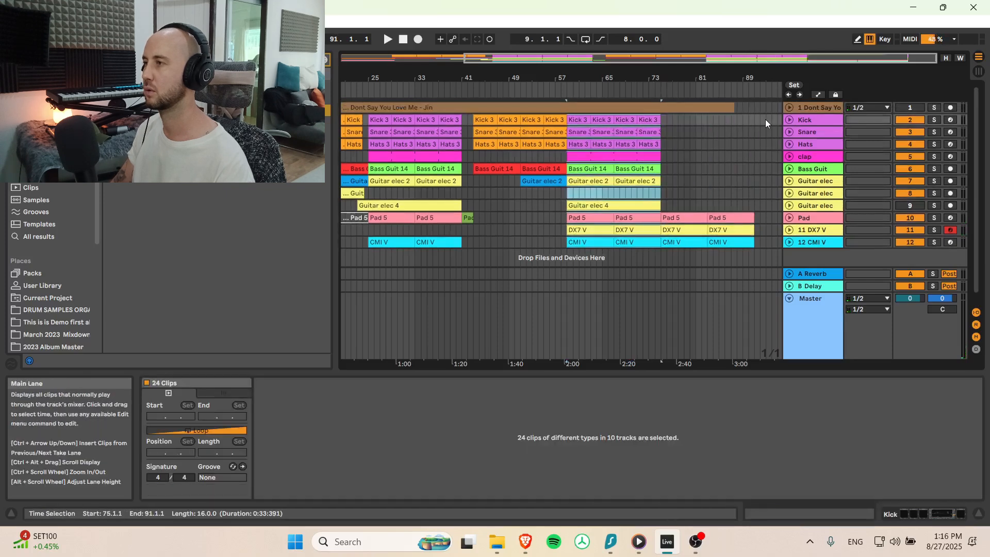
{"action": "key", "text": "ctrl+d"}
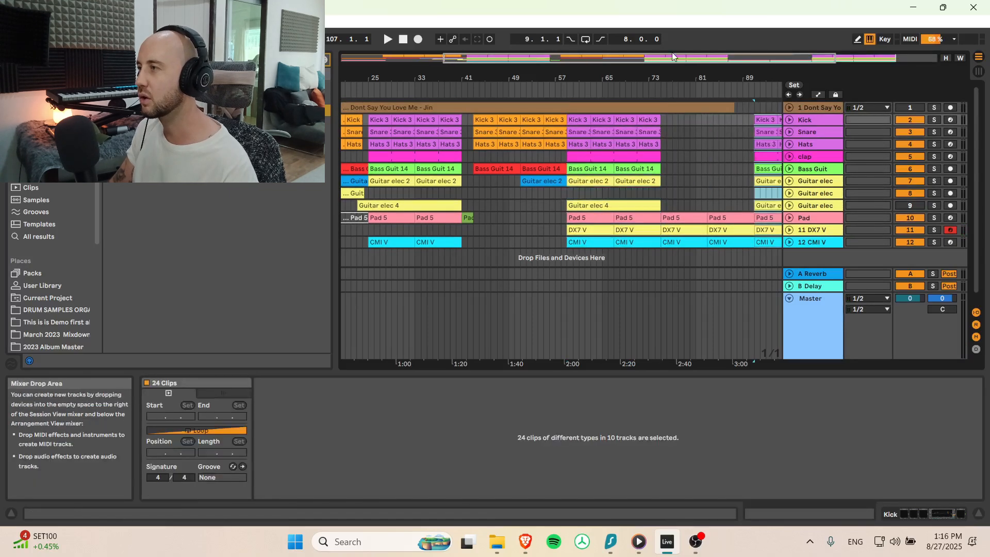
Step: Save the Live set
{"action": "left_click_drag", "start_coordinate": [673, 56], "coordinate": [692, 40]}
{"action": "left_click", "coordinate": [625, 189]}
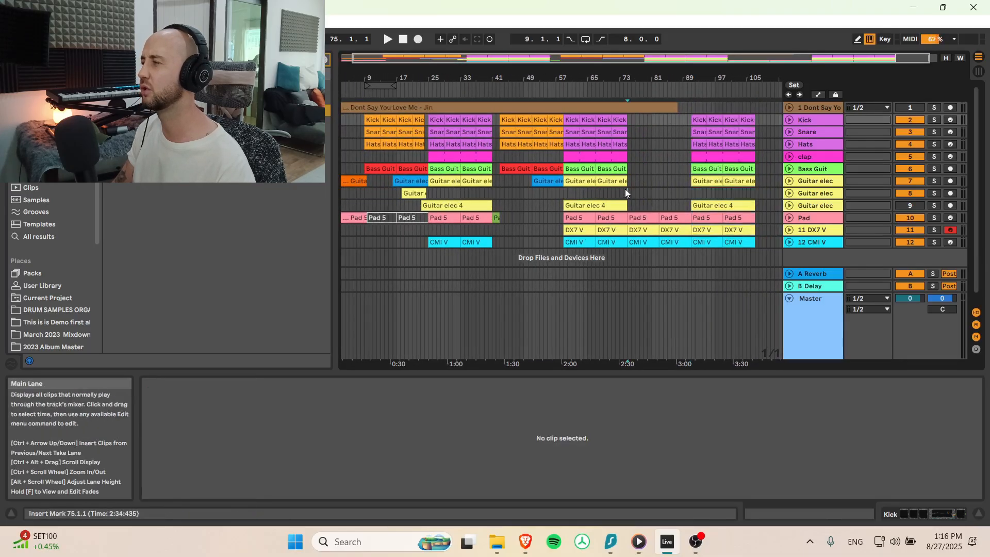
{"action": "left_click", "coordinate": [9, 21]}
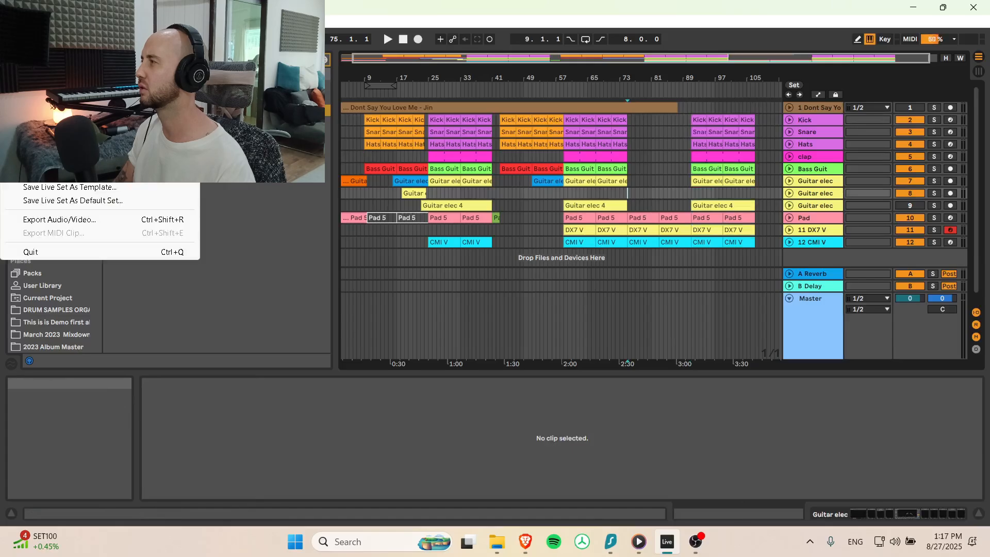
{"action": "left_click", "coordinate": [52, 134]}
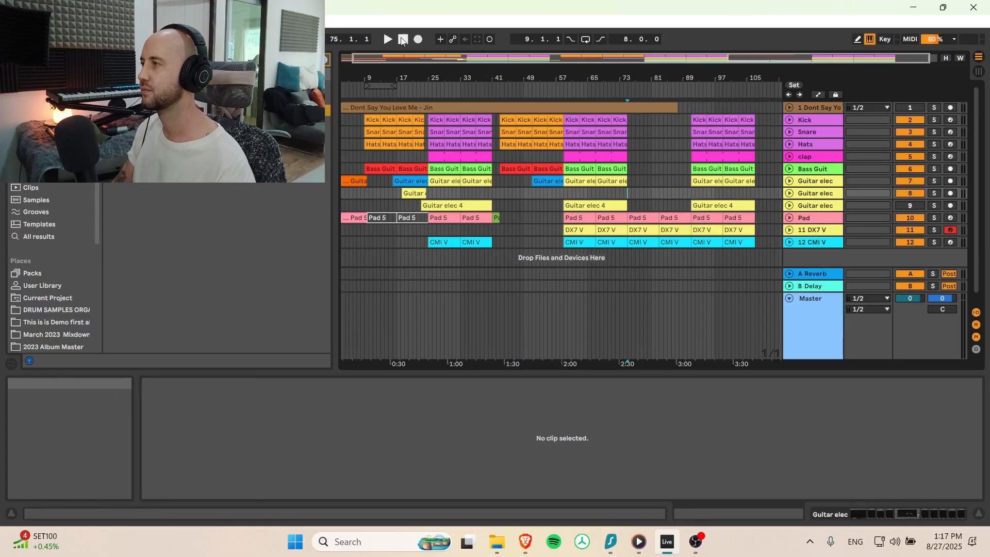
{"action": "left_click", "coordinate": [403, 40]}
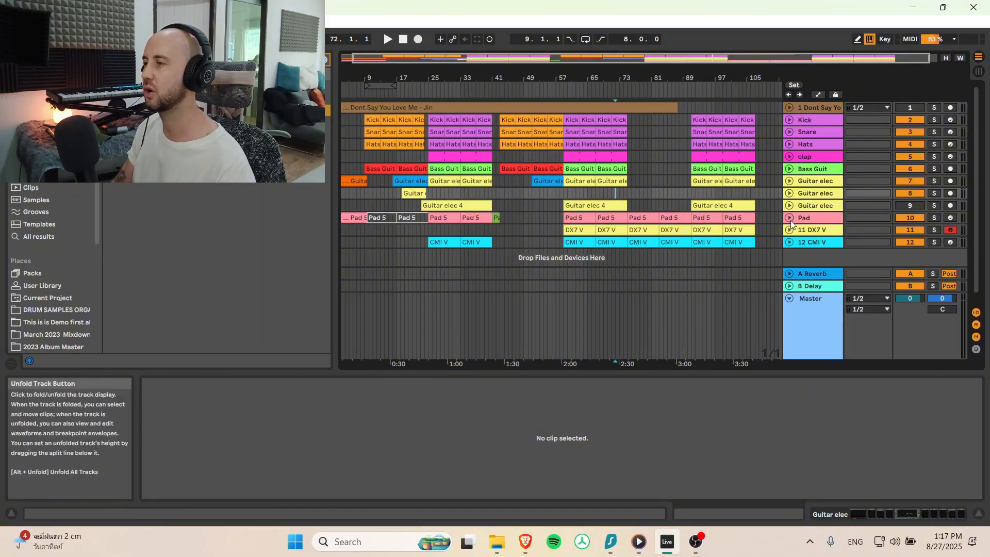
Step: Play the chorus from bar 59 and delete the Guitar elec 4 clips from all three choruses on track 9
{"action": "left_click", "coordinate": [571, 206]}
{"action": "key", "text": "space"}
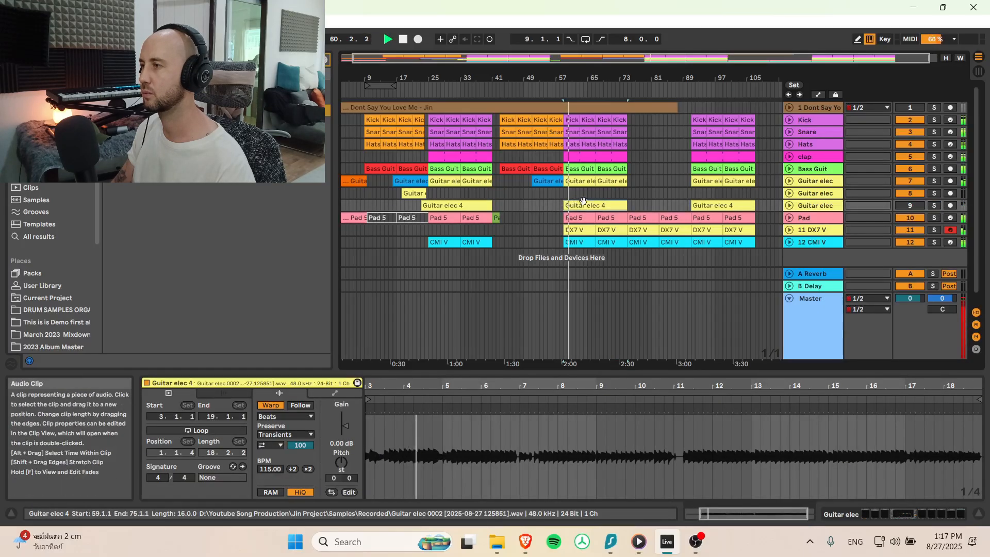
{"action": "key", "text": "space"}
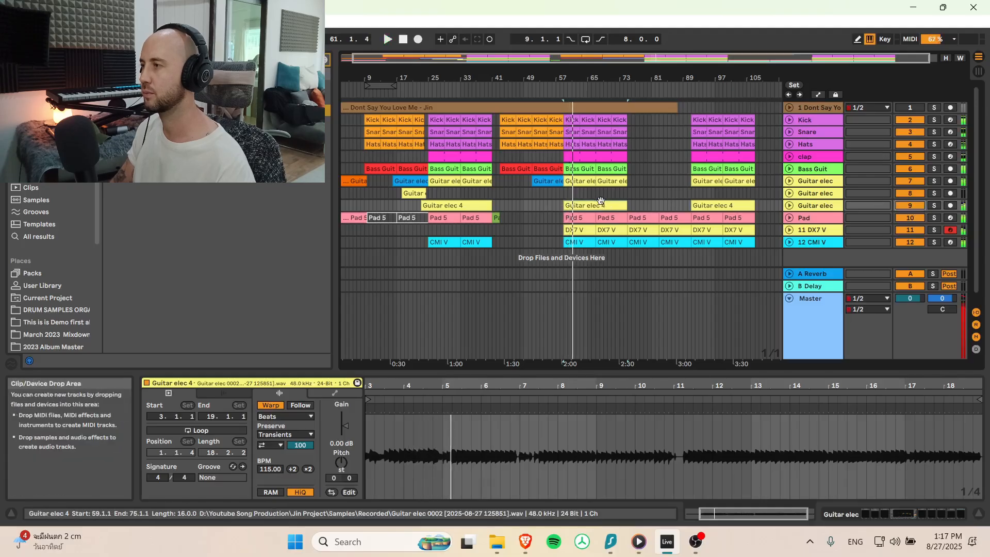
{"action": "left_click_drag", "start_coordinate": [606, 201], "coordinate": [748, 213]}
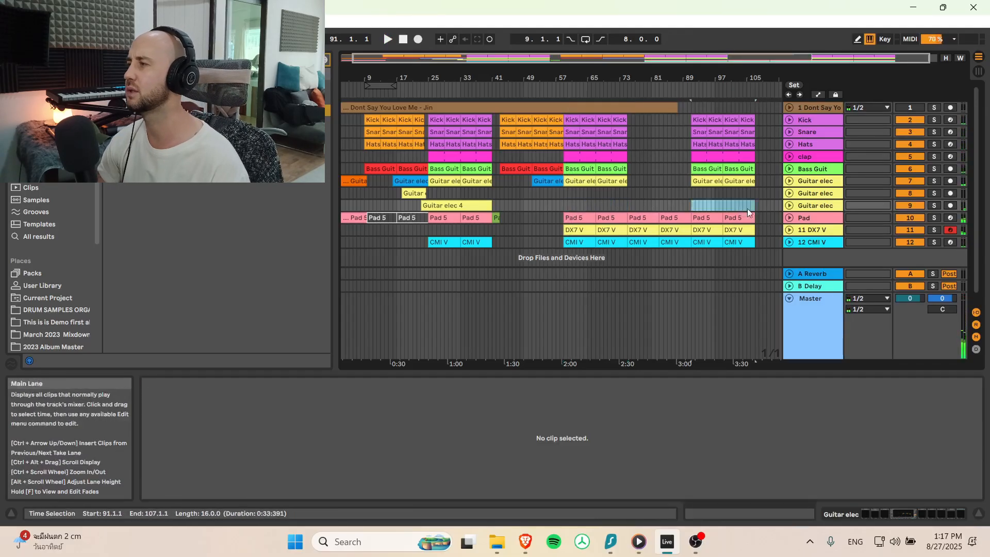
{"action": "left_click", "coordinate": [463, 207]}
{"action": "key", "text": "Delete"}
{"action": "left_click", "coordinate": [600, 205]}
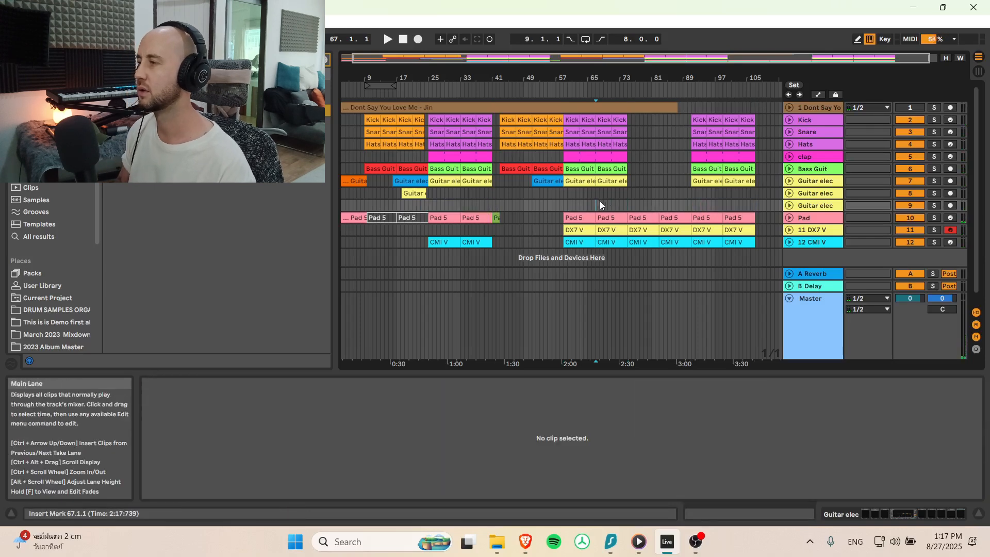
{"action": "left_click", "coordinate": [625, 181]}
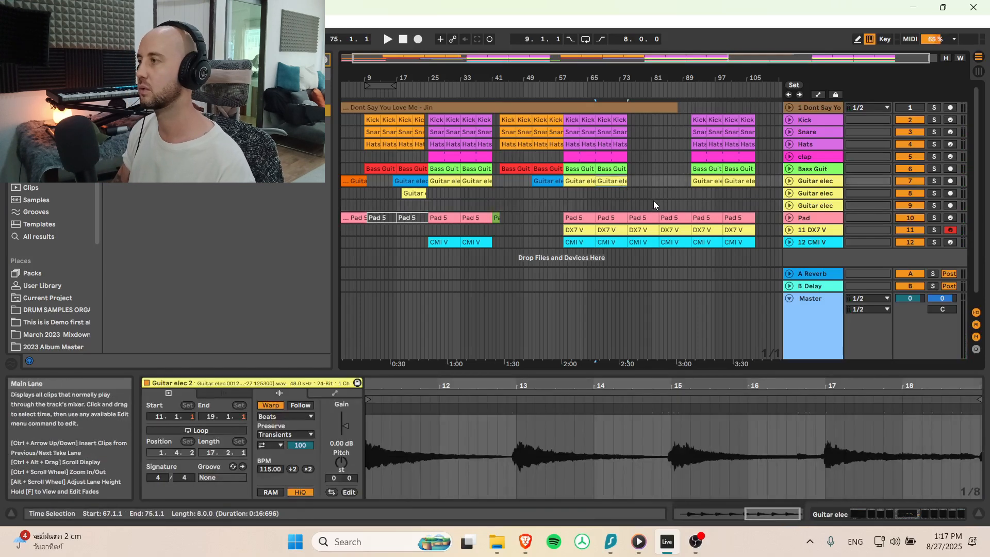
{"action": "left_click", "coordinate": [601, 206]}
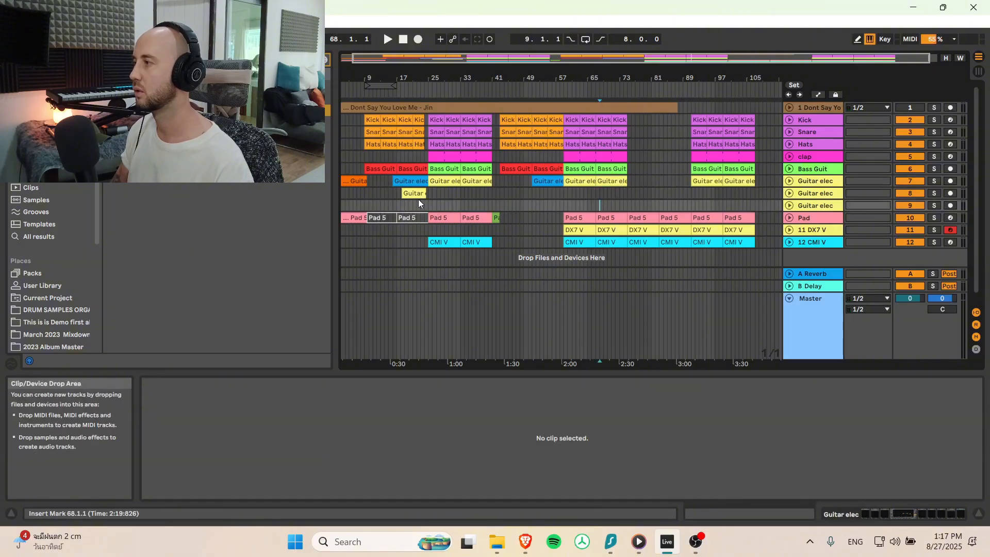
Step: Using a two-bar grid, copy bars 17 to 25 of guitar tracks 8 and 9 to bar 43 and play from there
{"action": "right_click", "coordinate": [395, 207]}
{"action": "left_click", "coordinate": [483, 348]}
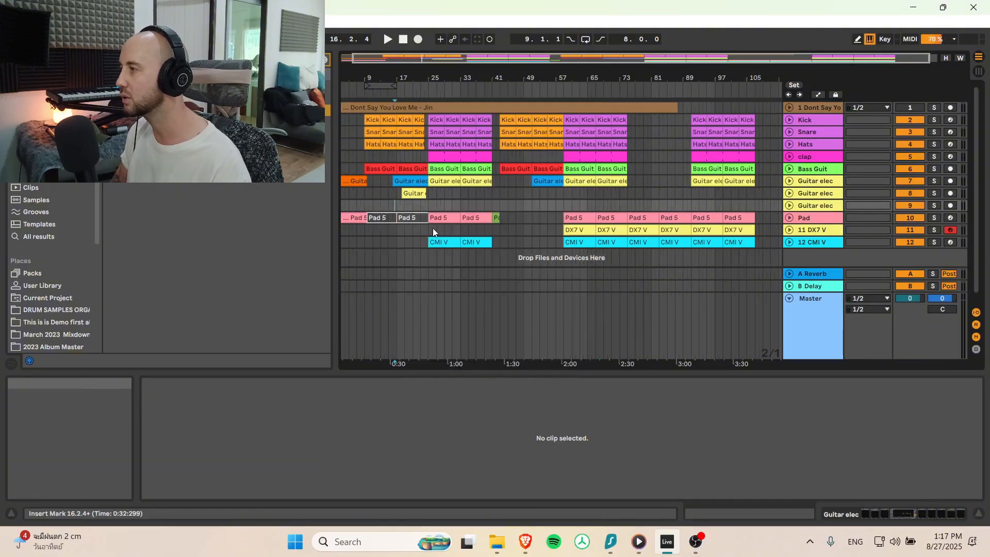
{"action": "left_click_drag", "start_coordinate": [395, 202], "coordinate": [428, 192]}
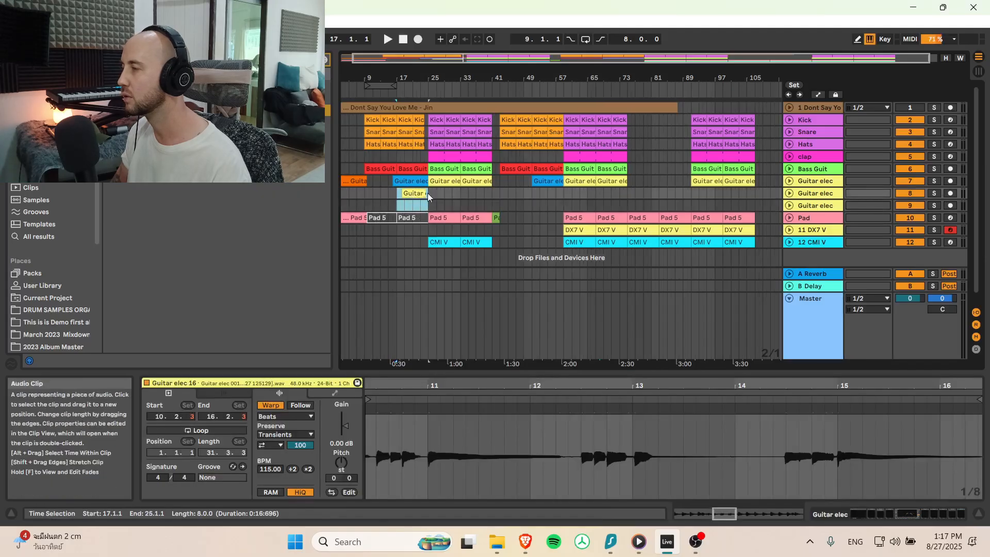
{"action": "left_click", "coordinate": [499, 192]}
{"action": "key", "text": "ctrl+v"}
{"action": "key", "text": "space"}
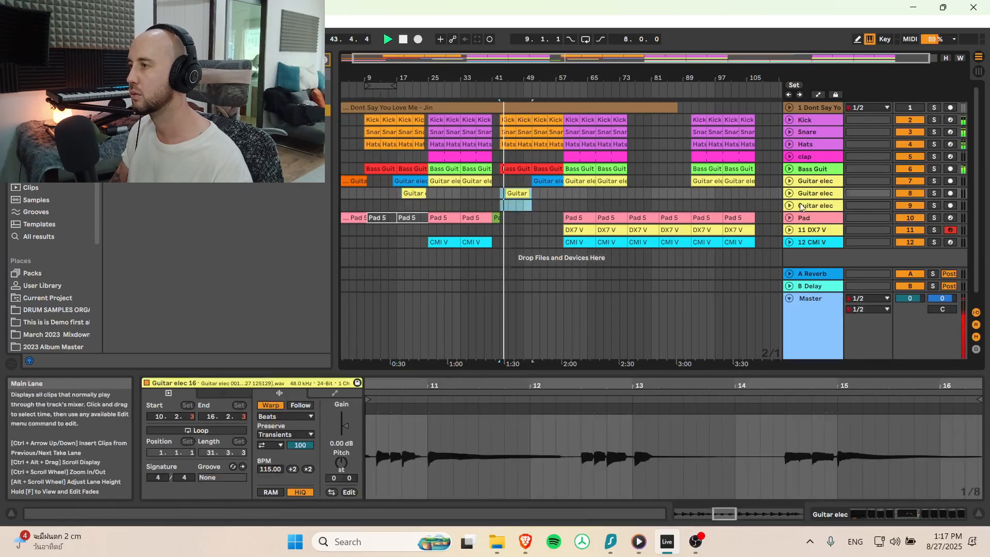
{"action": "left_click", "coordinate": [831, 192]}
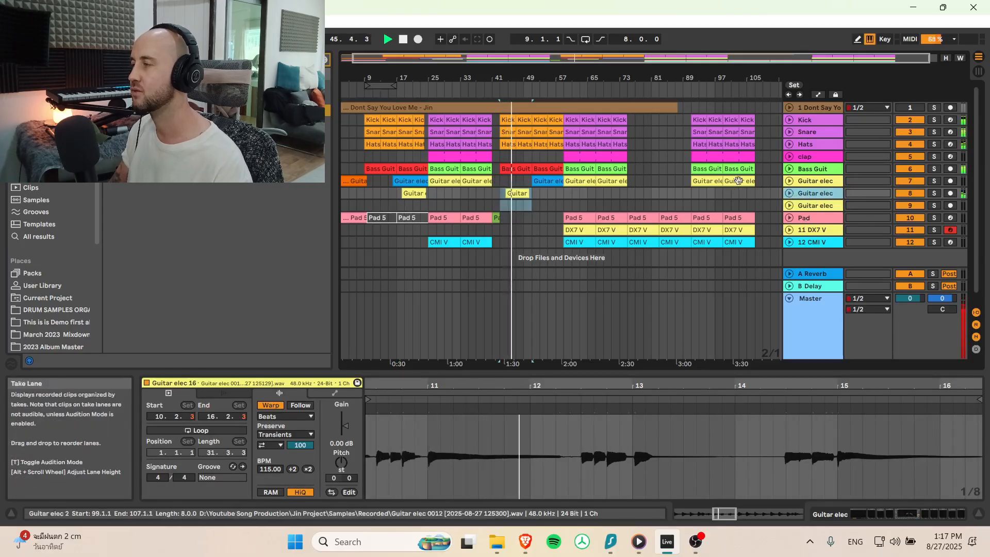
Step: Insert the L2 Stereo limiter on the Master track ahead of the ReaStream plug-in and close its window
{"action": "left_click_drag", "start_coordinate": [454, 58], "coordinate": [453, 55]}
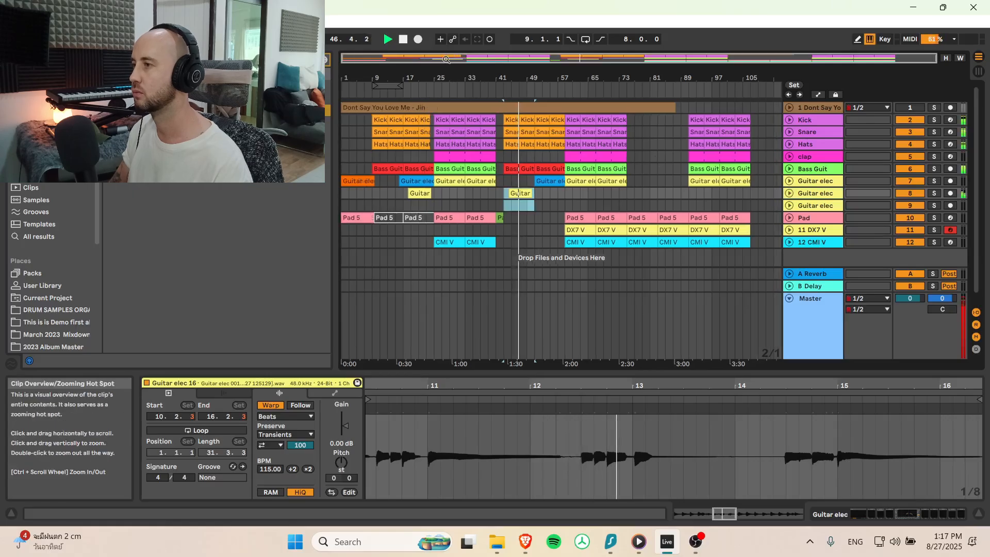
{"action": "left_click", "coordinate": [818, 299]}
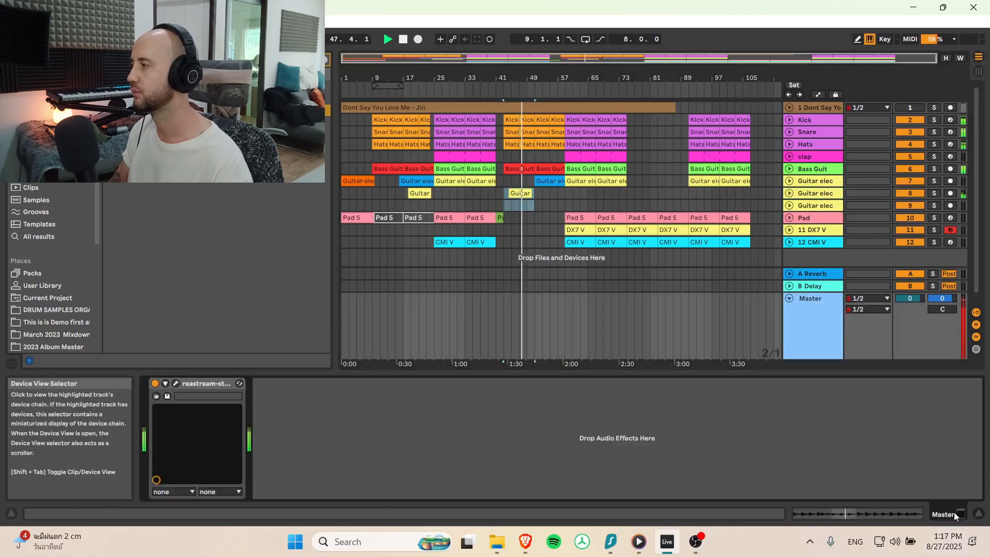
{"action": "left_click", "coordinate": [955, 516]}
{"action": "left_click", "coordinate": [326, 60]}
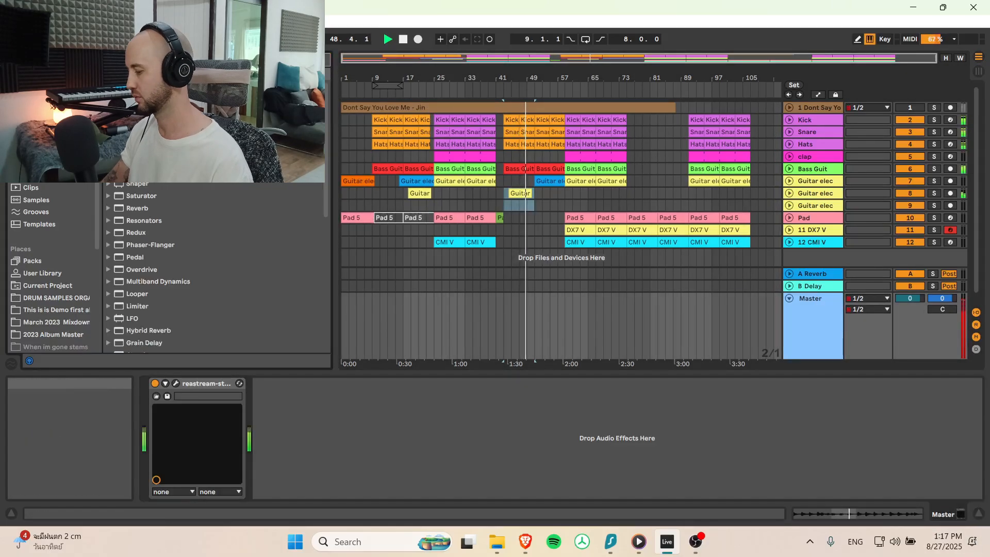
{"action": "type", "text": "oz"}
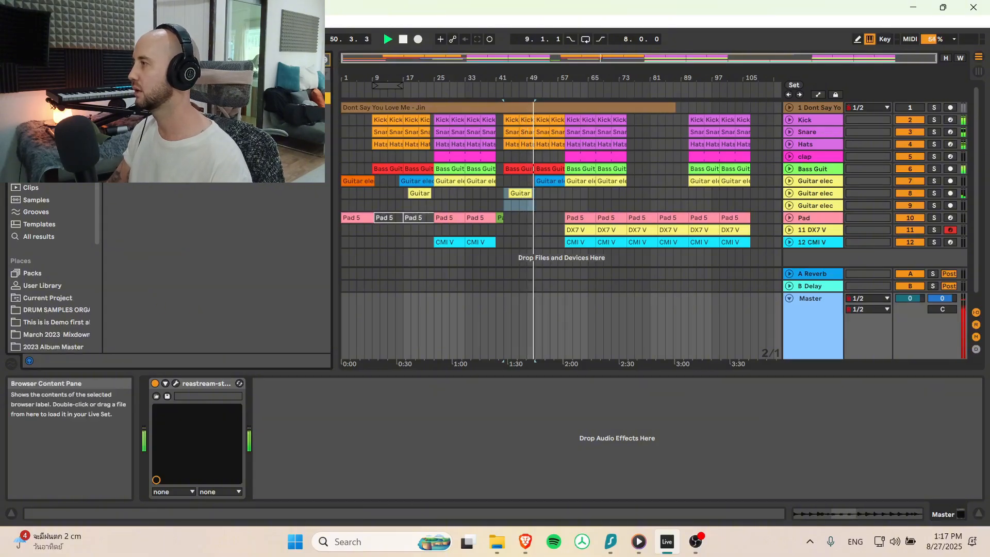
{"action": "left_click_drag", "start_coordinate": [208, 329], "coordinate": [164, 416]}
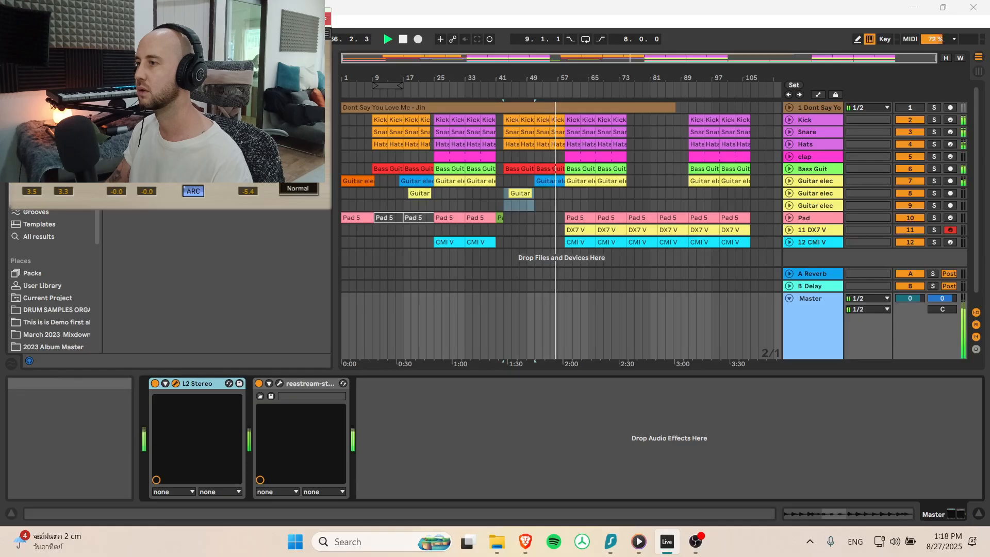
{"action": "left_click", "coordinate": [325, 19]}
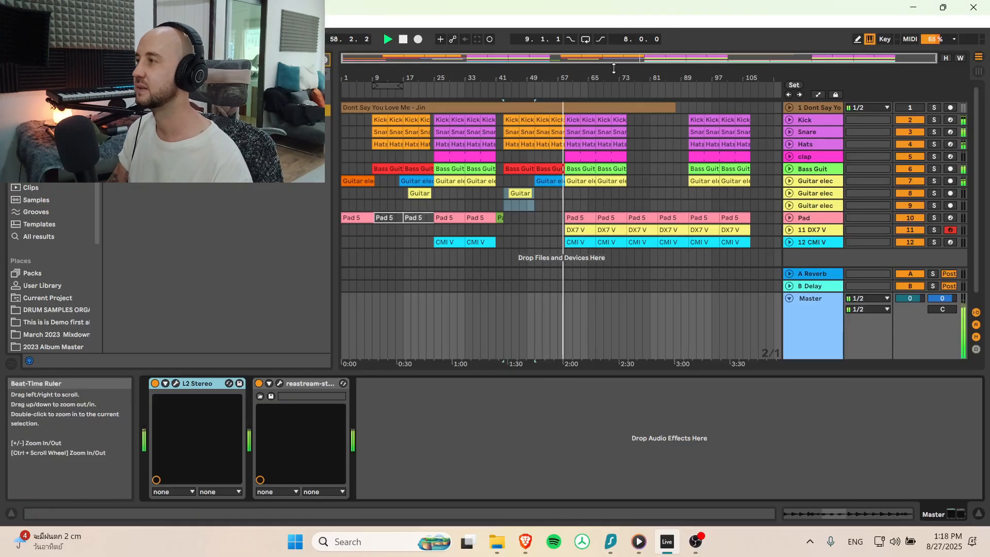
Step: Set the insert marker at bar 59 on guitar track 9, then arm that track for recording and solo it
{"action": "left_click_drag", "start_coordinate": [614, 58], "coordinate": [597, 158]}
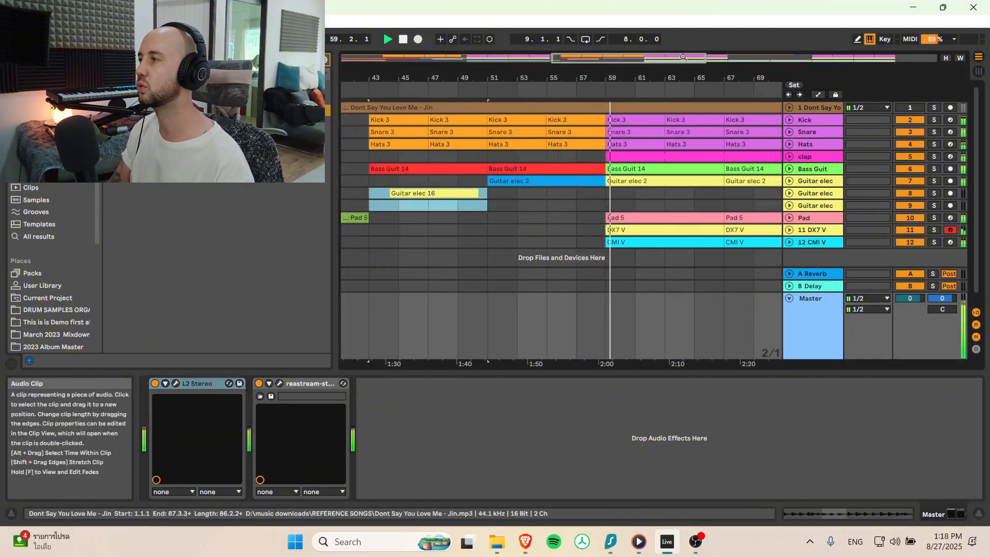
{"action": "left_click_drag", "start_coordinate": [626, 62], "coordinate": [626, 57]}
{"action": "left_click", "coordinate": [611, 231]}
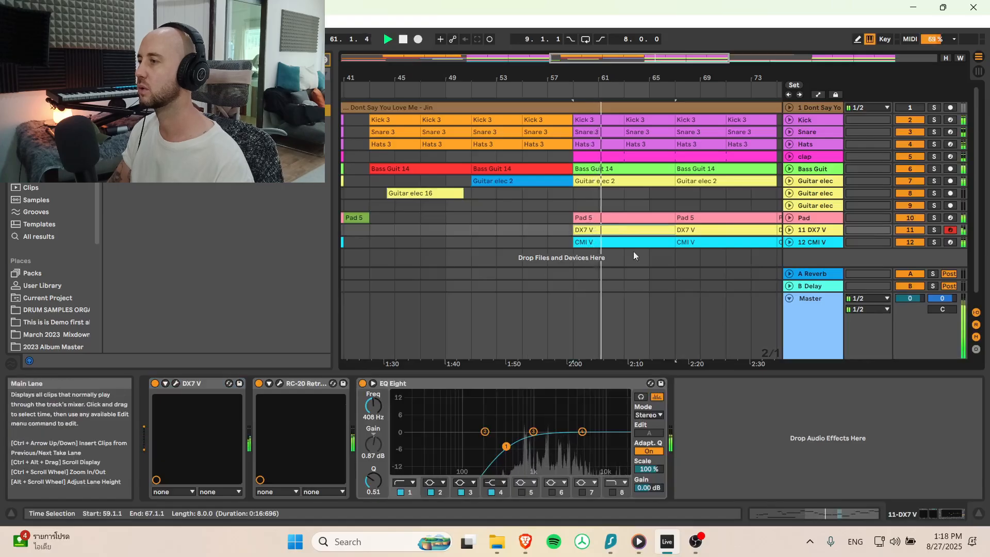
{"action": "left_click_drag", "start_coordinate": [611, 59], "coordinate": [590, 44]}
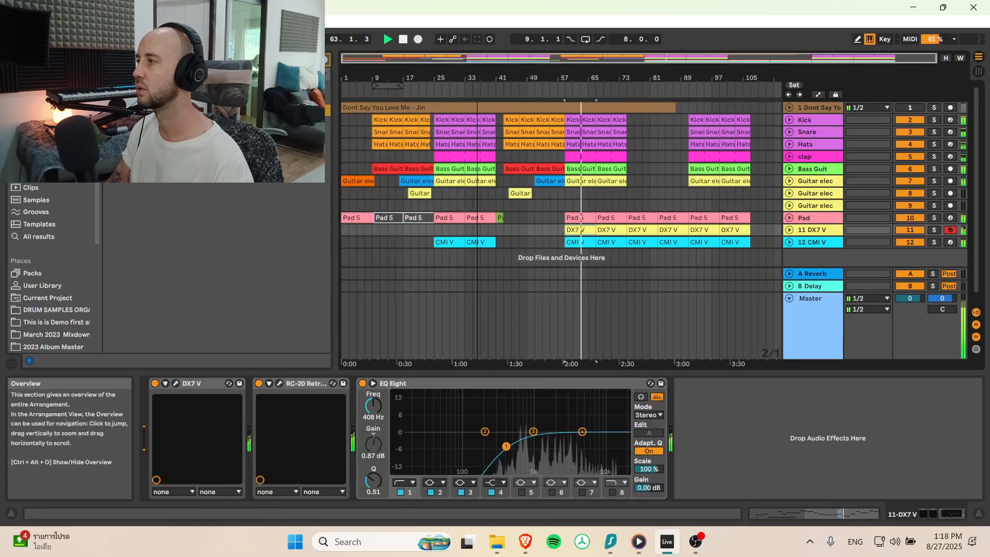
{"action": "left_click", "coordinate": [562, 207]}
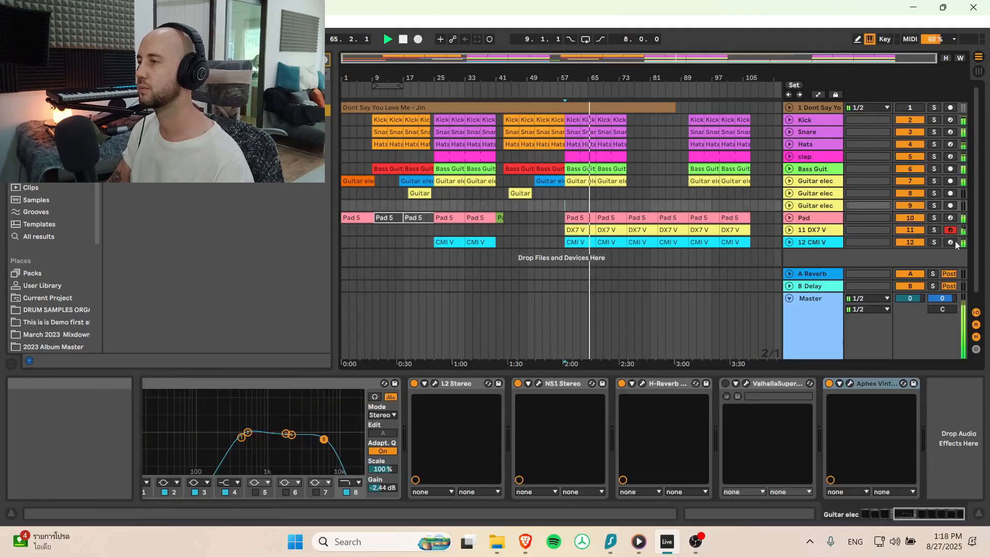
{"action": "left_click", "coordinate": [951, 205]}
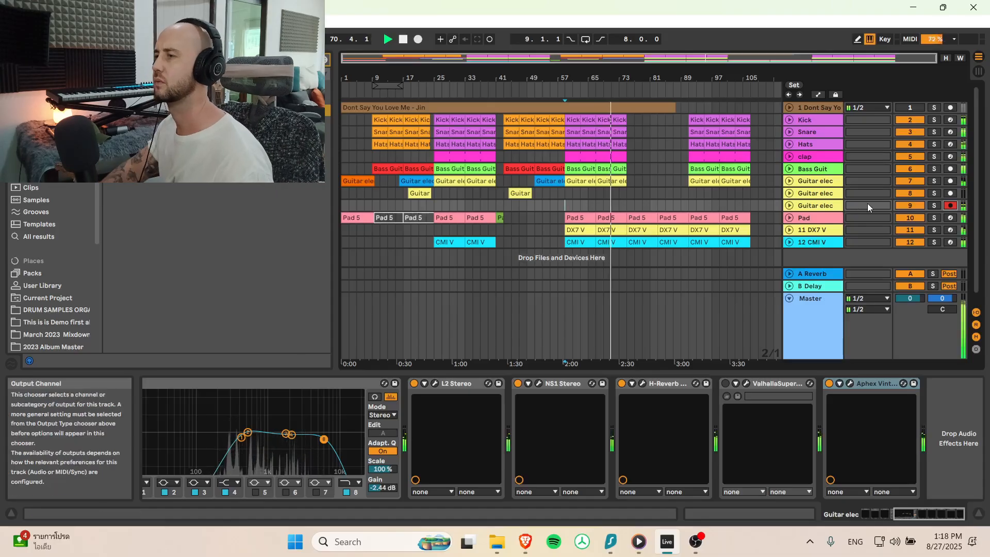
{"action": "left_click", "coordinate": [834, 206]}
{"action": "left_click", "coordinate": [928, 205]}
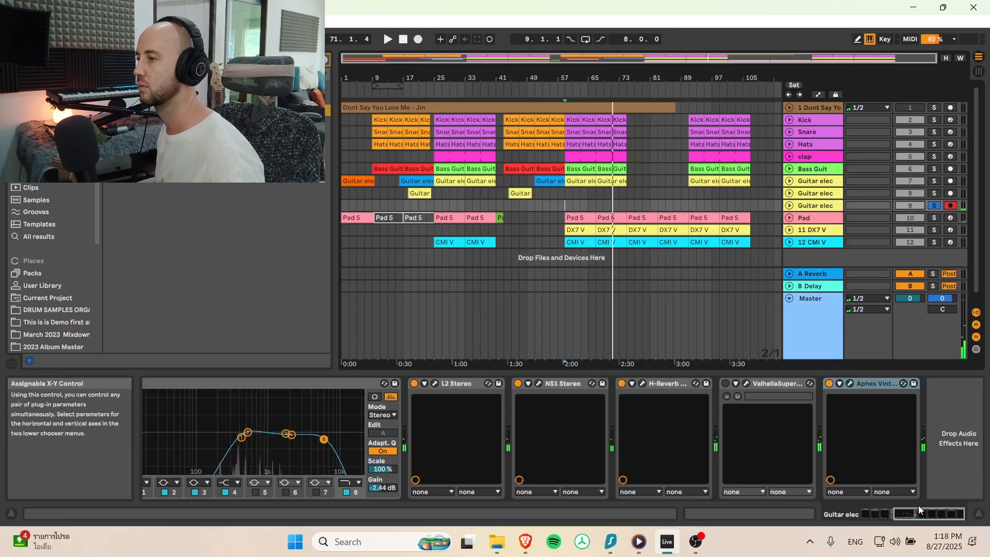
Step: Enable the bypassed RC-20 plug-in in guitar track 9's device chain
{"action": "left_click_drag", "start_coordinate": [918, 505], "coordinate": [785, 501]}
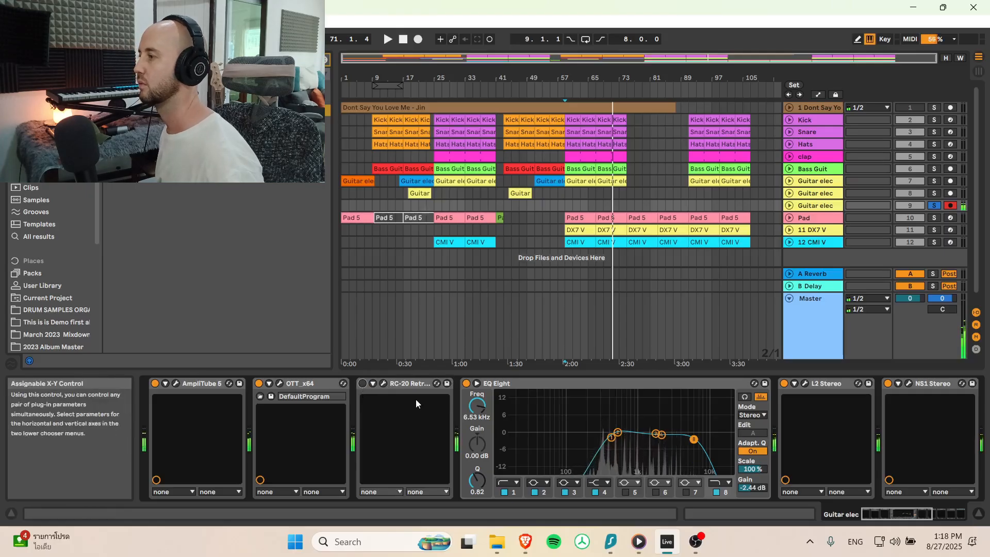
{"action": "left_click", "coordinate": [369, 383]}
{"action": "left_click", "coordinate": [360, 385]}
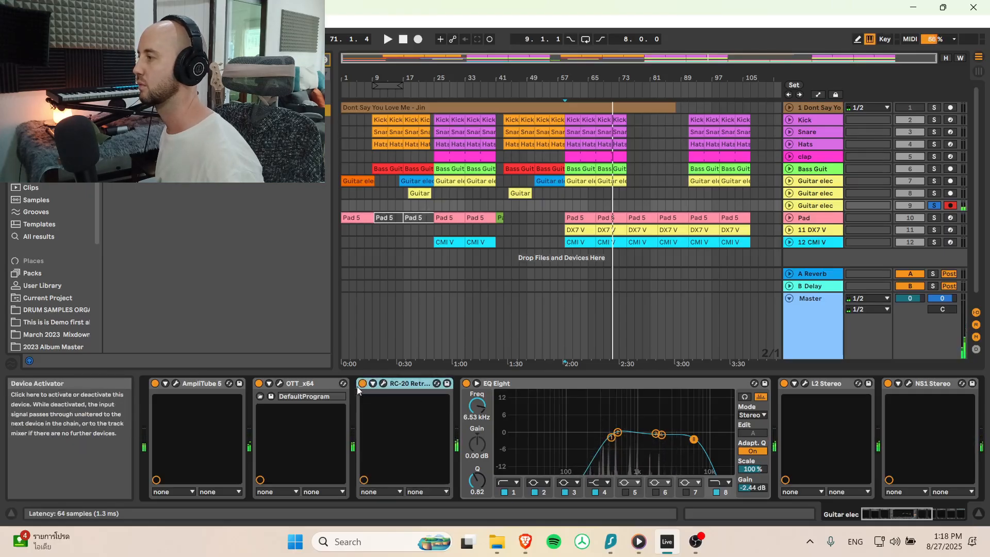
Step: Change the AmpliTube 5 amp on guitar track 9 to the clean '65 Super Reverb and close the plug-in window
{"action": "left_click", "coordinate": [176, 384]}
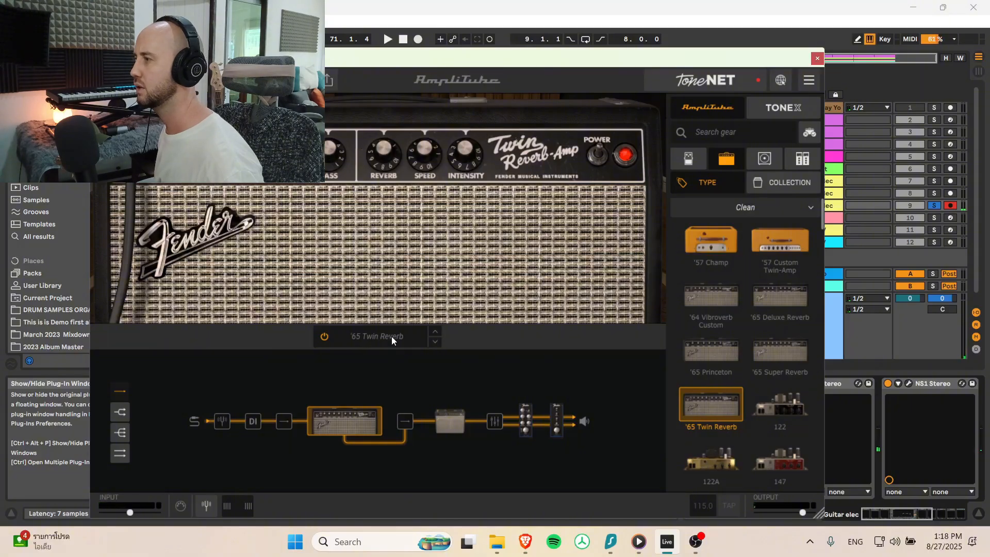
{"action": "left_click", "coordinate": [391, 337]}
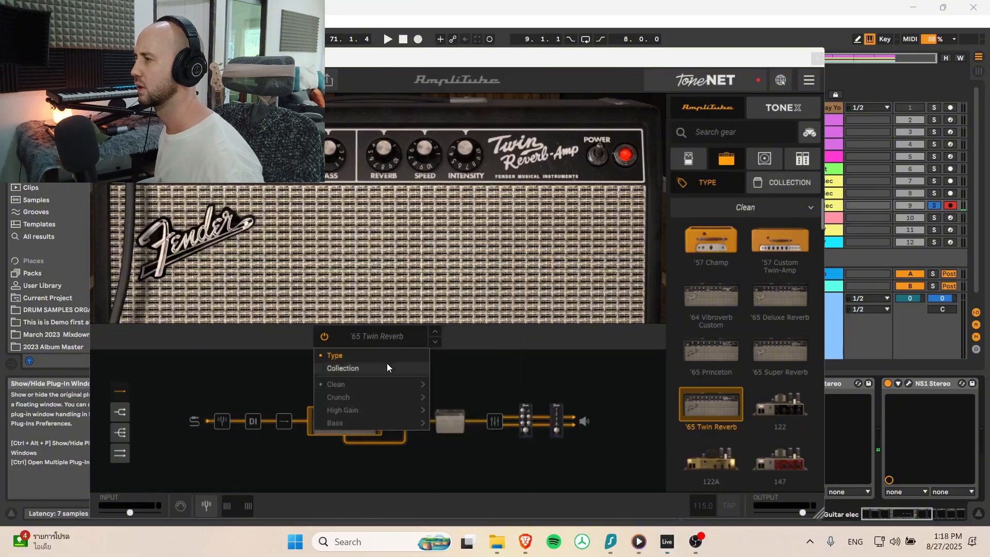
{"action": "mouse_move", "coordinate": [391, 384]}
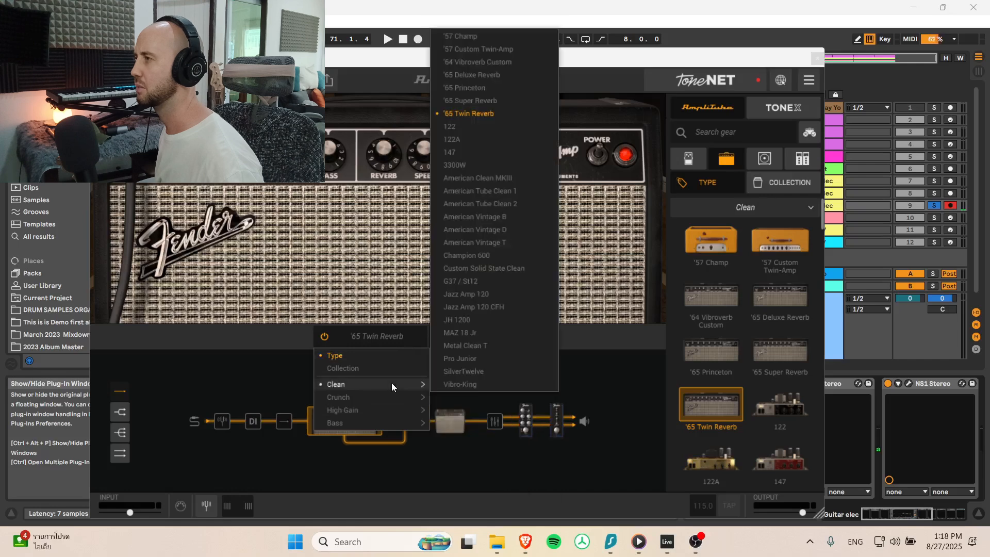
{"action": "left_click", "coordinate": [487, 100]}
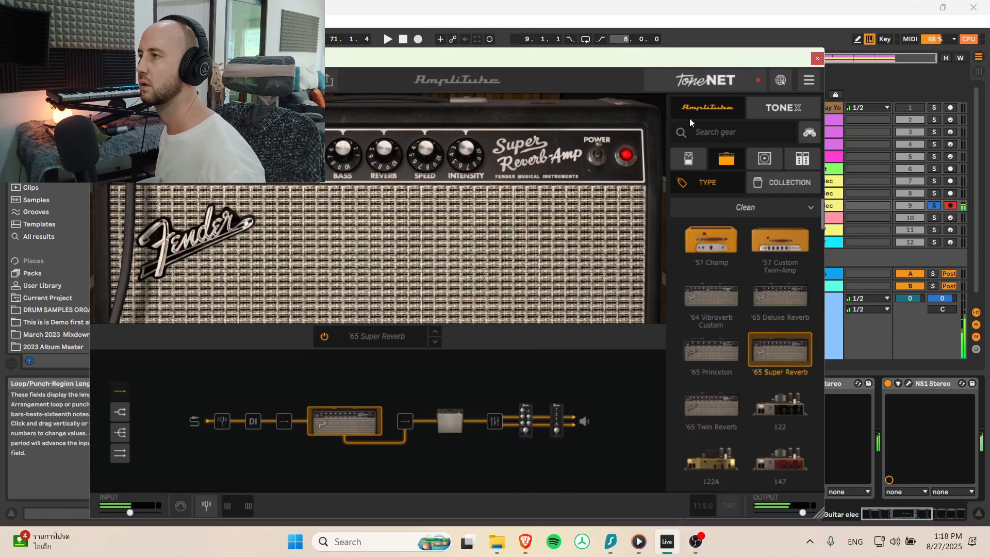
{"action": "left_click", "coordinate": [817, 58]}
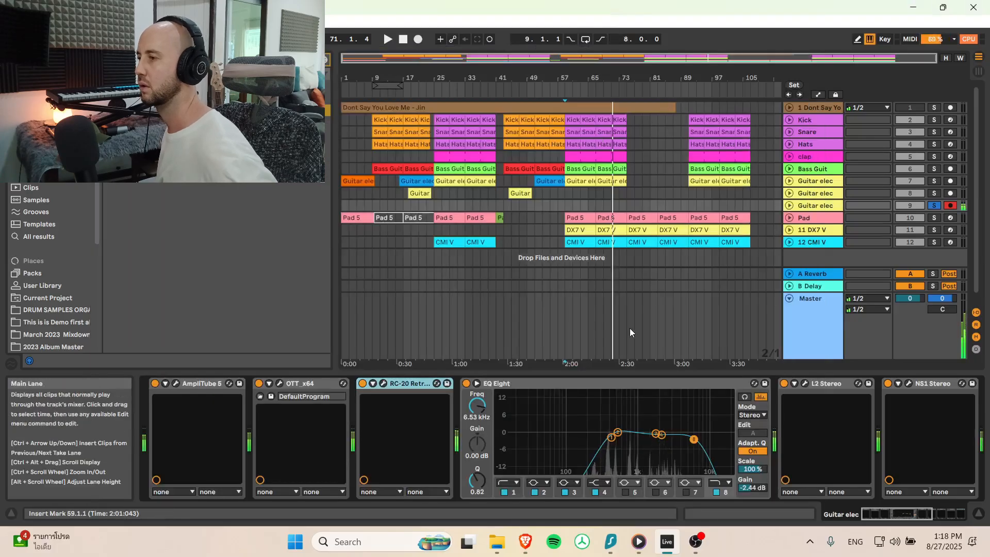
Step: Start playback from bar 55, unfold guitar track 9 and turn off its solo
{"action": "key", "text": "space"}
{"action": "left_click", "coordinate": [551, 206]}
{"action": "key", "text": "space"}
{"action": "left_click", "coordinate": [790, 206]}
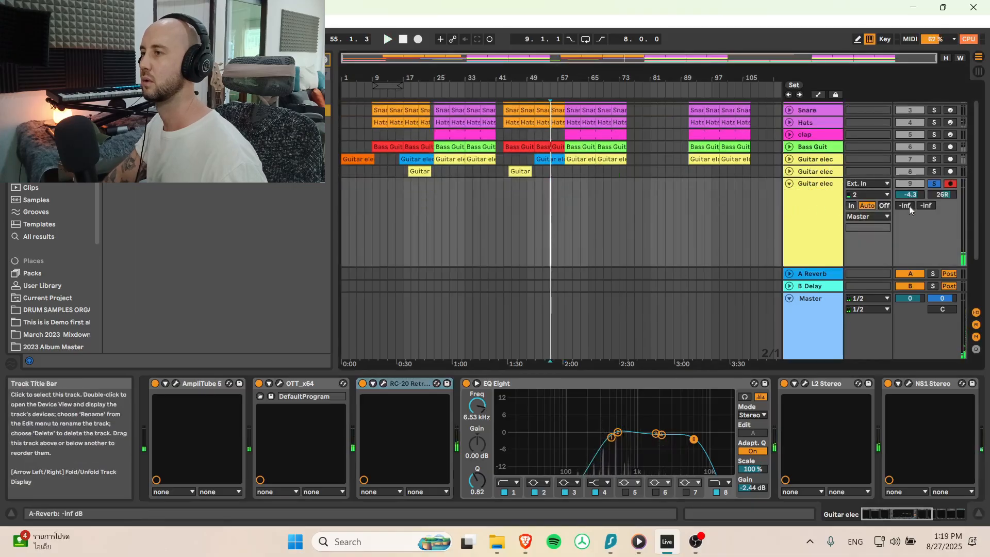
{"action": "left_click", "coordinate": [933, 185]}
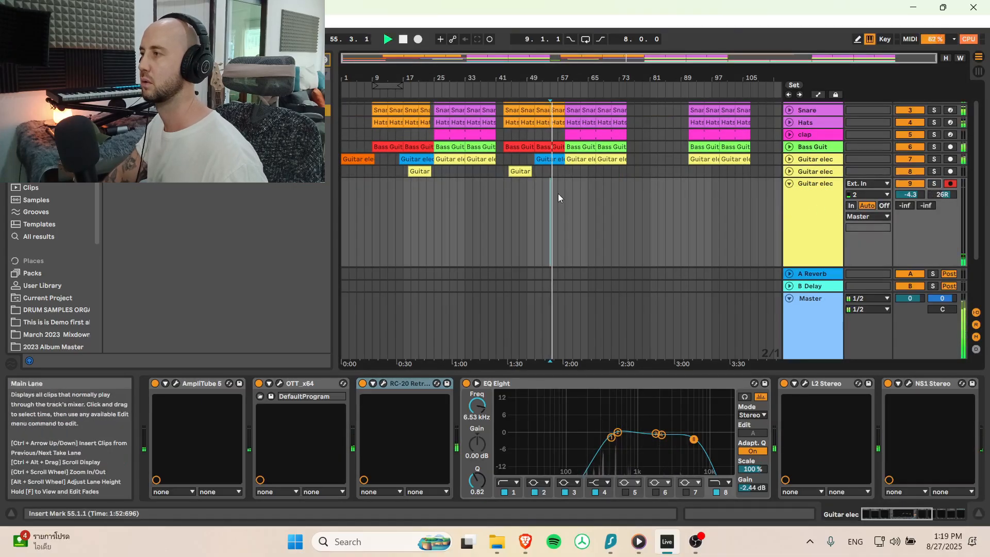
{"action": "scroll", "coordinate": [586, 186], "scroll_direction": "down", "scroll_amount": 4}
{"action": "scroll", "coordinate": [592, 189], "scroll_direction": "up", "scroll_amount": 3}
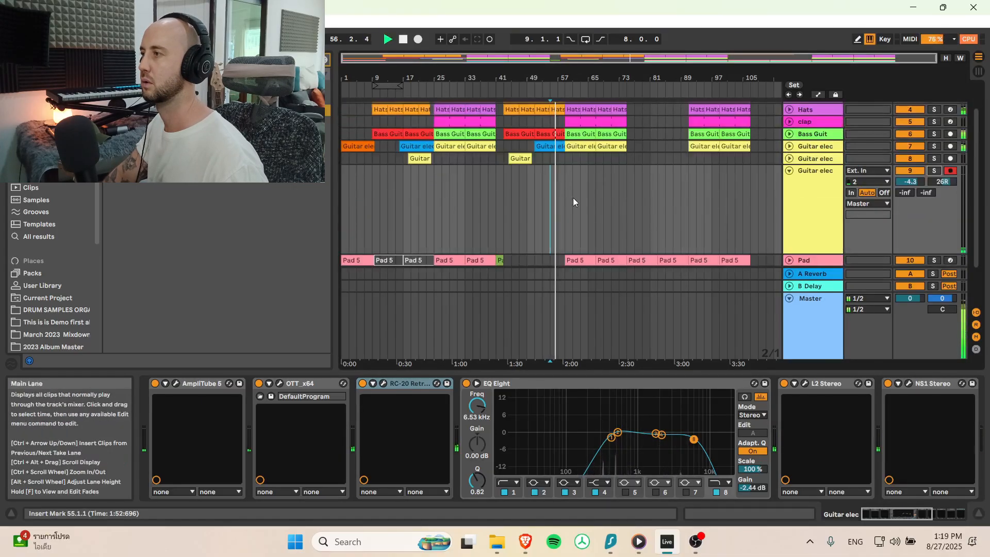
{"action": "scroll", "coordinate": [573, 201], "scroll_direction": "up", "scroll_amount": 3}
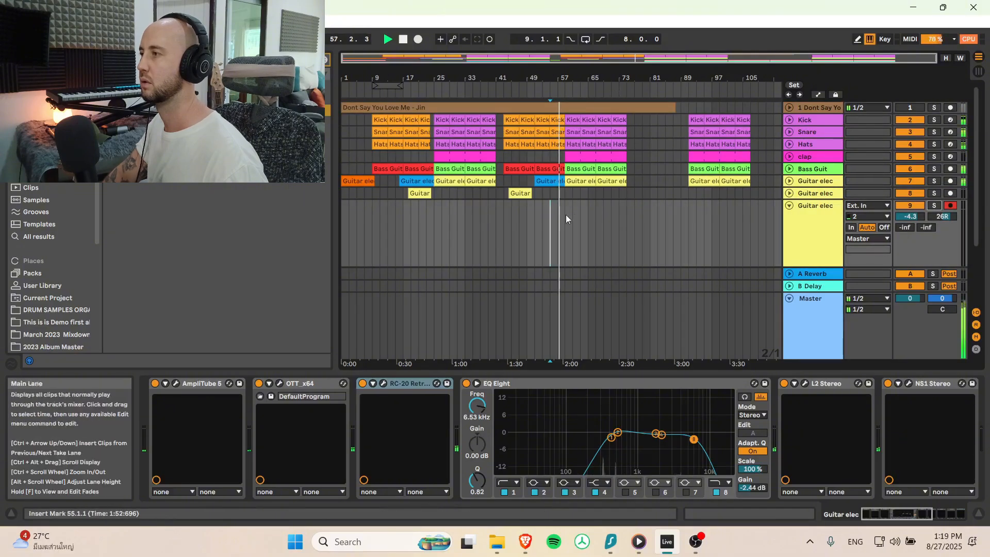
Step: Record a guitar take on track 9 from bar 58 over the second chorus
{"action": "left_click", "coordinate": [418, 39]}
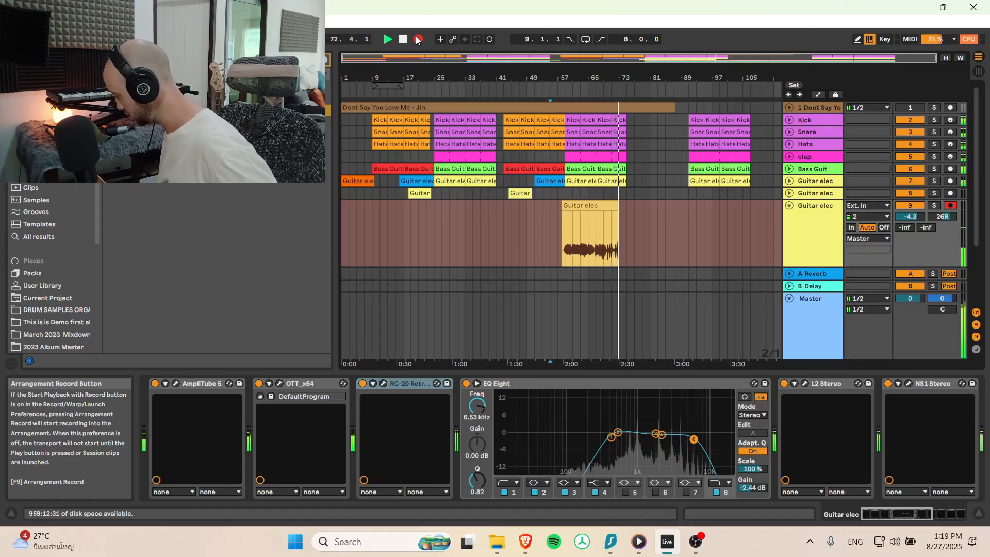
{"action": "left_click", "coordinate": [417, 40]}
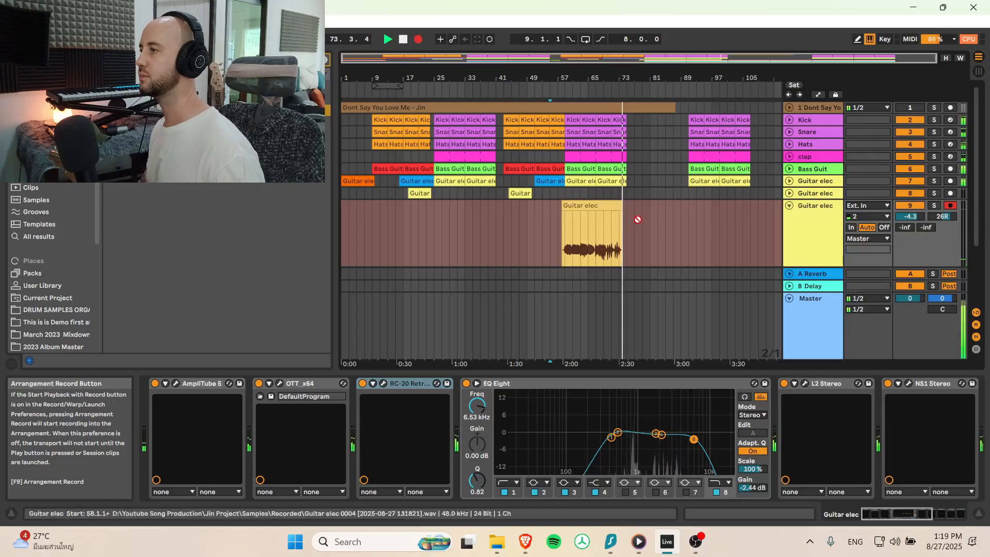
{"action": "left_click", "coordinate": [562, 223]}
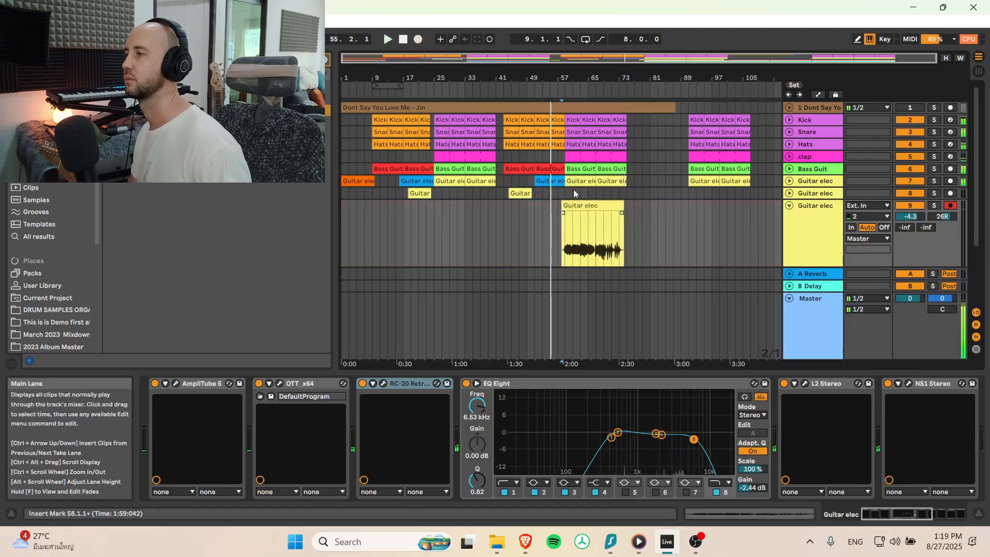
Step: Record a new guitar take on track 9 from bar 58 to about bar 100 and save the Live set
{"action": "left_click", "coordinate": [418, 39]}
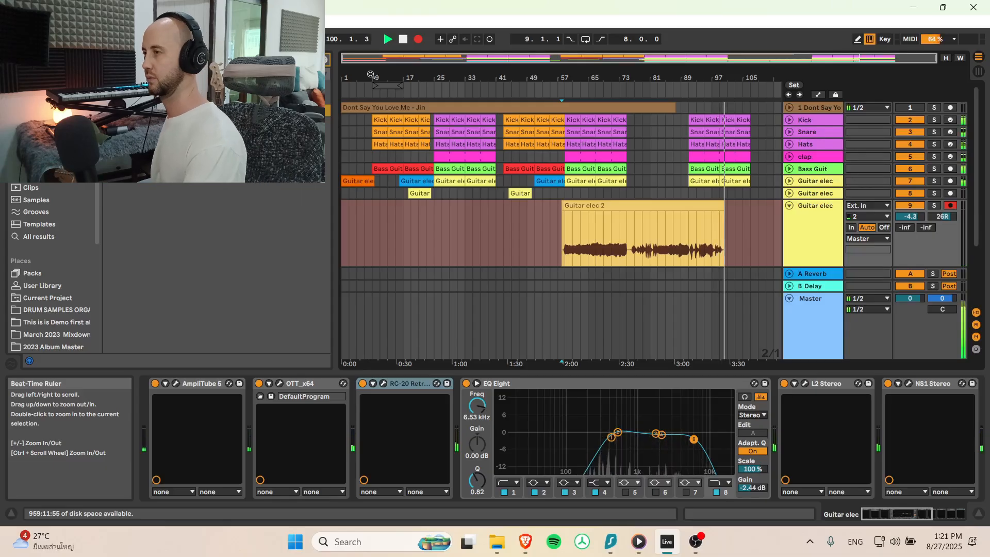
{"action": "key", "text": "F9"}
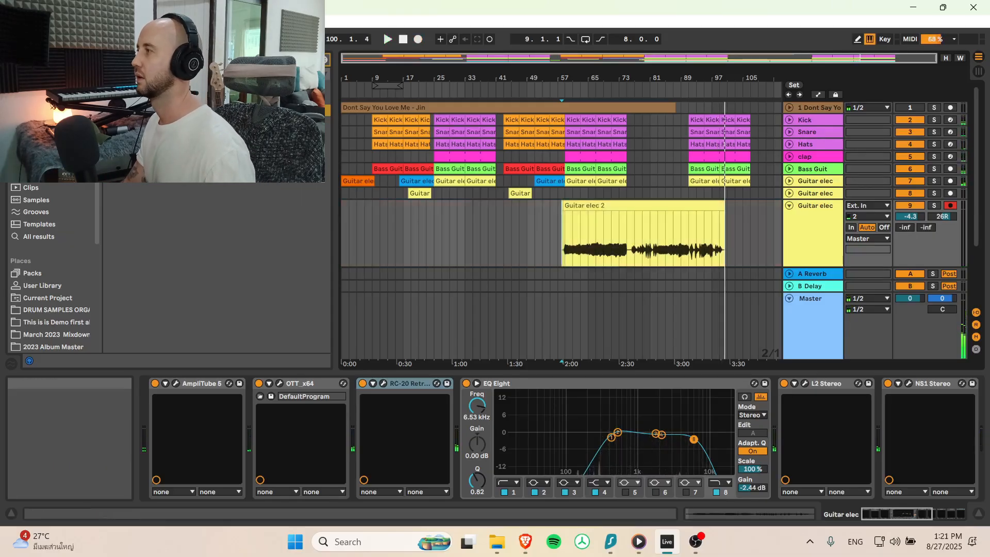
{"action": "left_click", "coordinate": [10, 21]}
{"action": "left_click", "coordinate": [42, 138]}
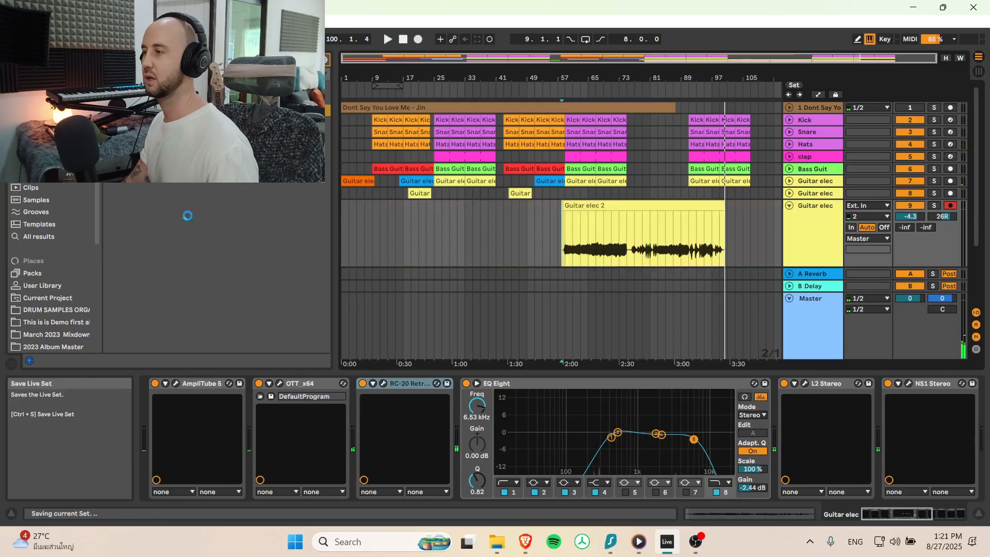
{"action": "mouse_move", "coordinate": [685, 545]}
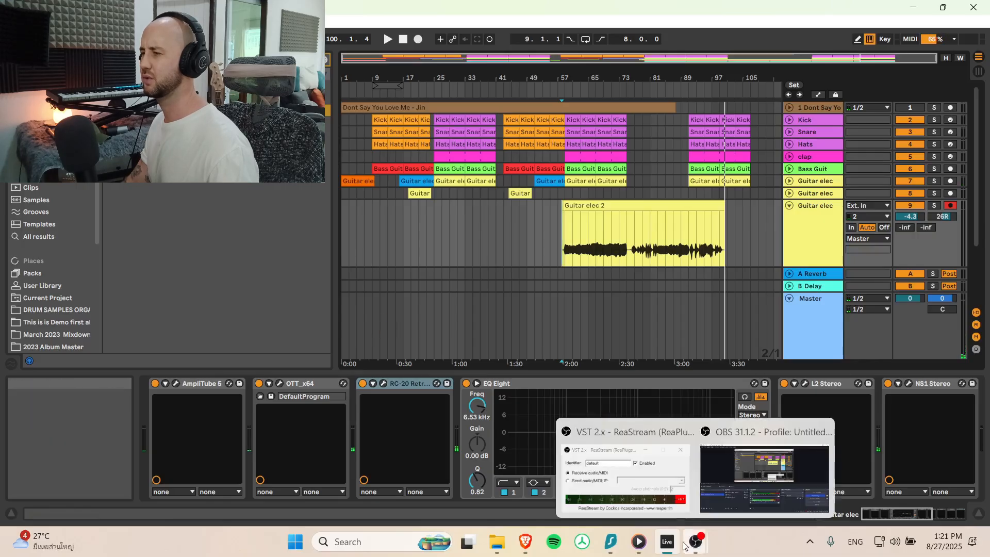